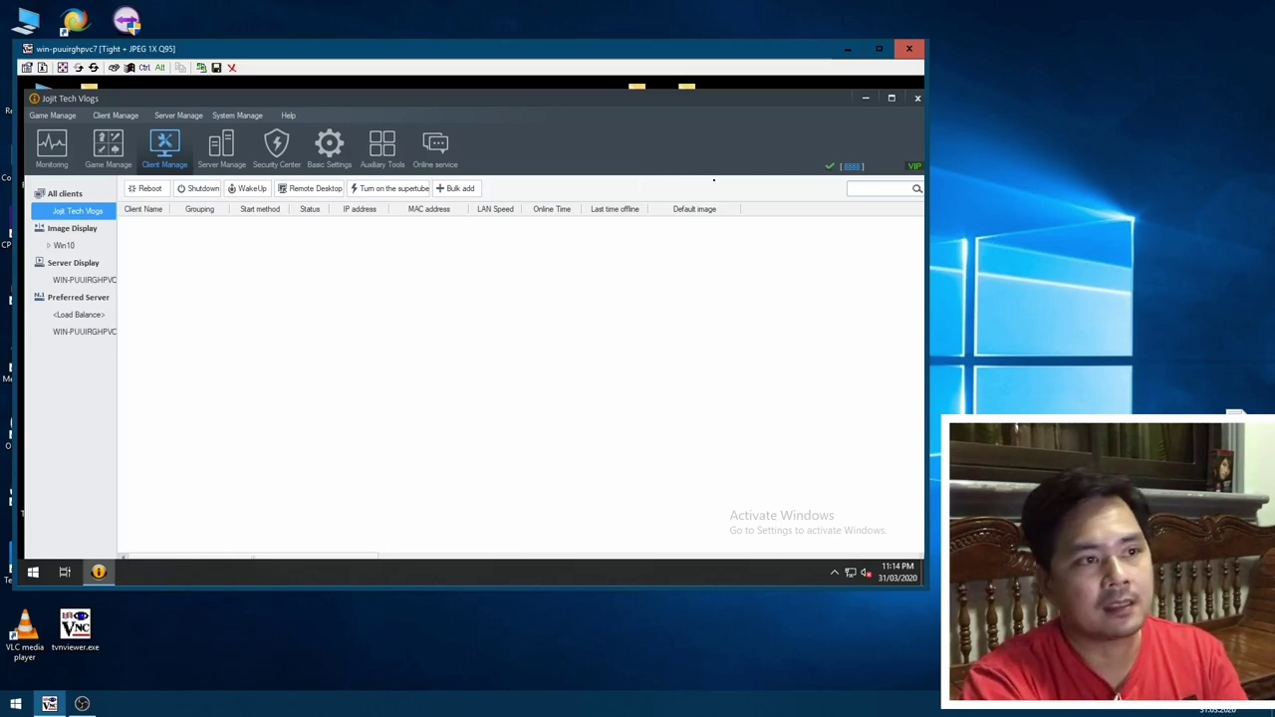
- View the Win10 image group, return to the Jojit Tech Vlogs group, and open the Help menu
click(63, 245)
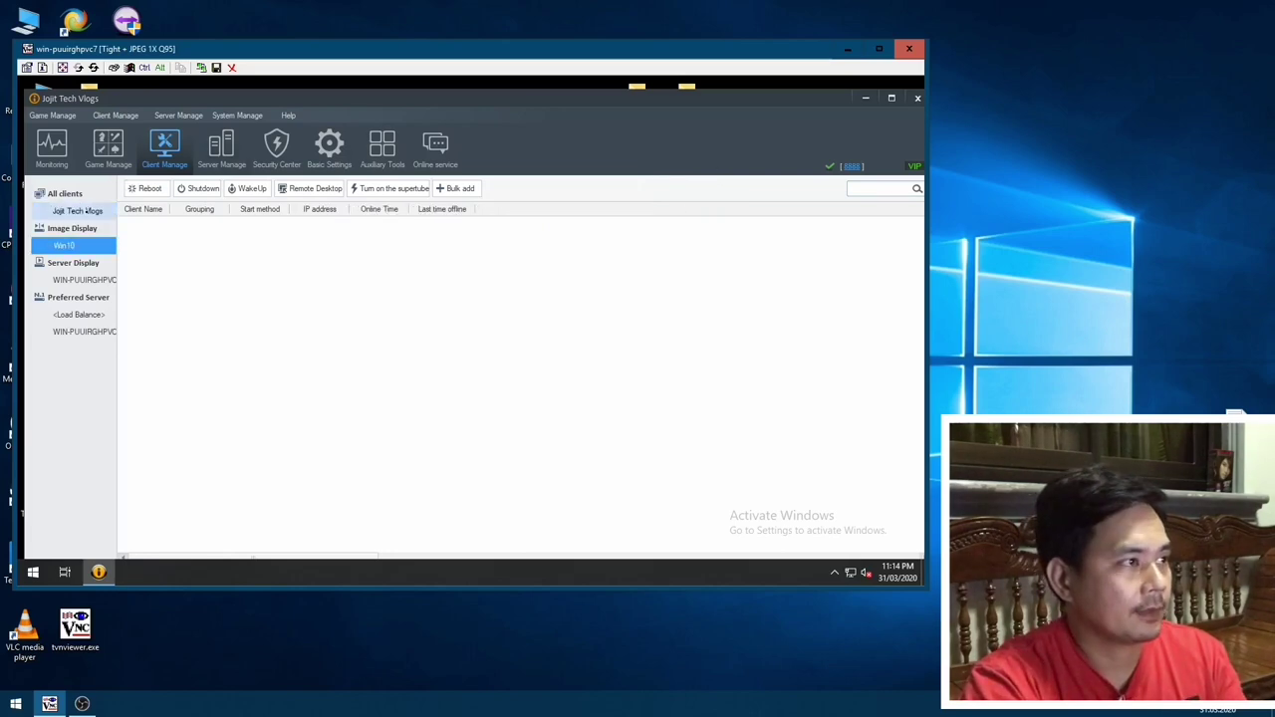
click(87, 211)
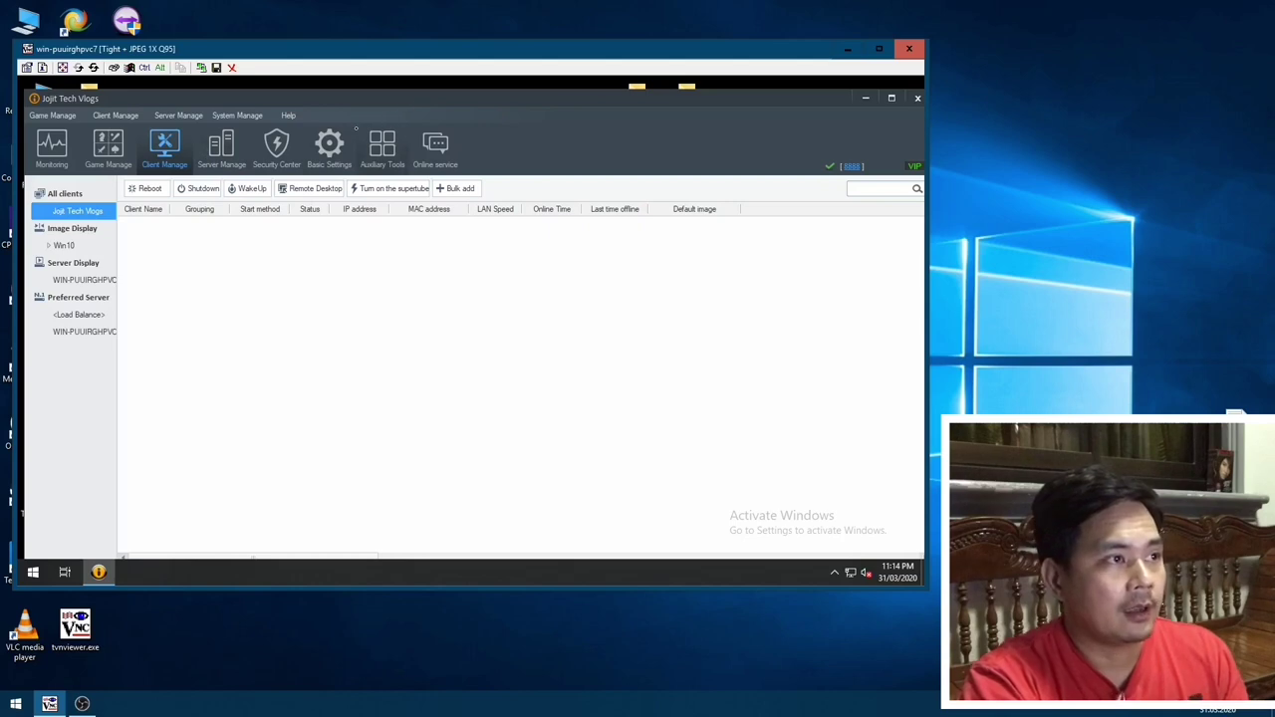
click(288, 116)
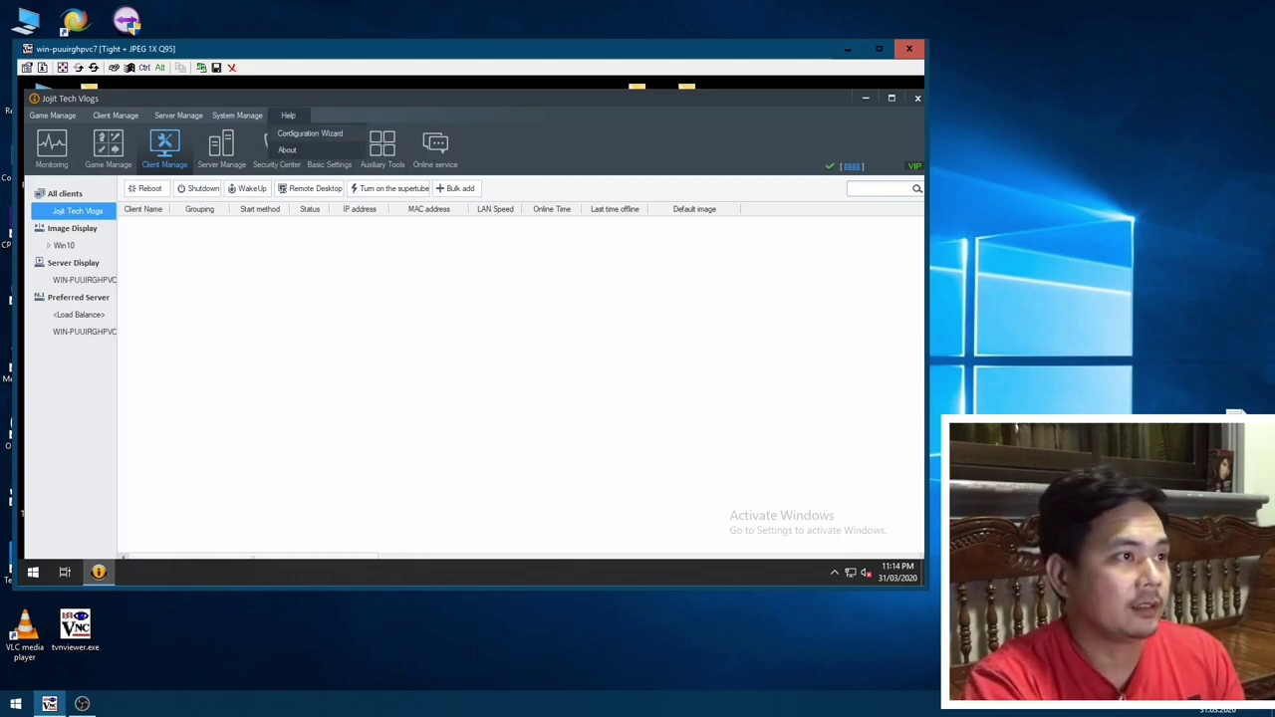
- Open the Configuration Wizard and enable Game Data on the 192.168.2.250 network card
click(310, 134)
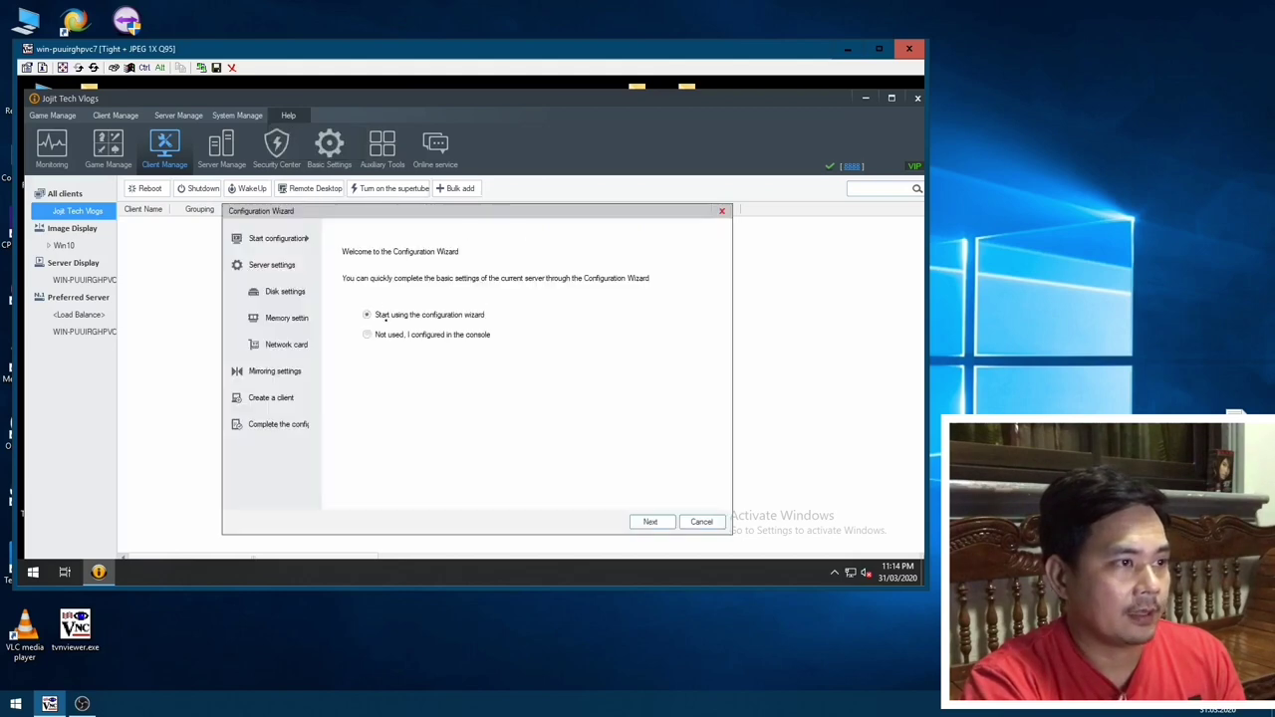
drag(411, 215, 425, 160)
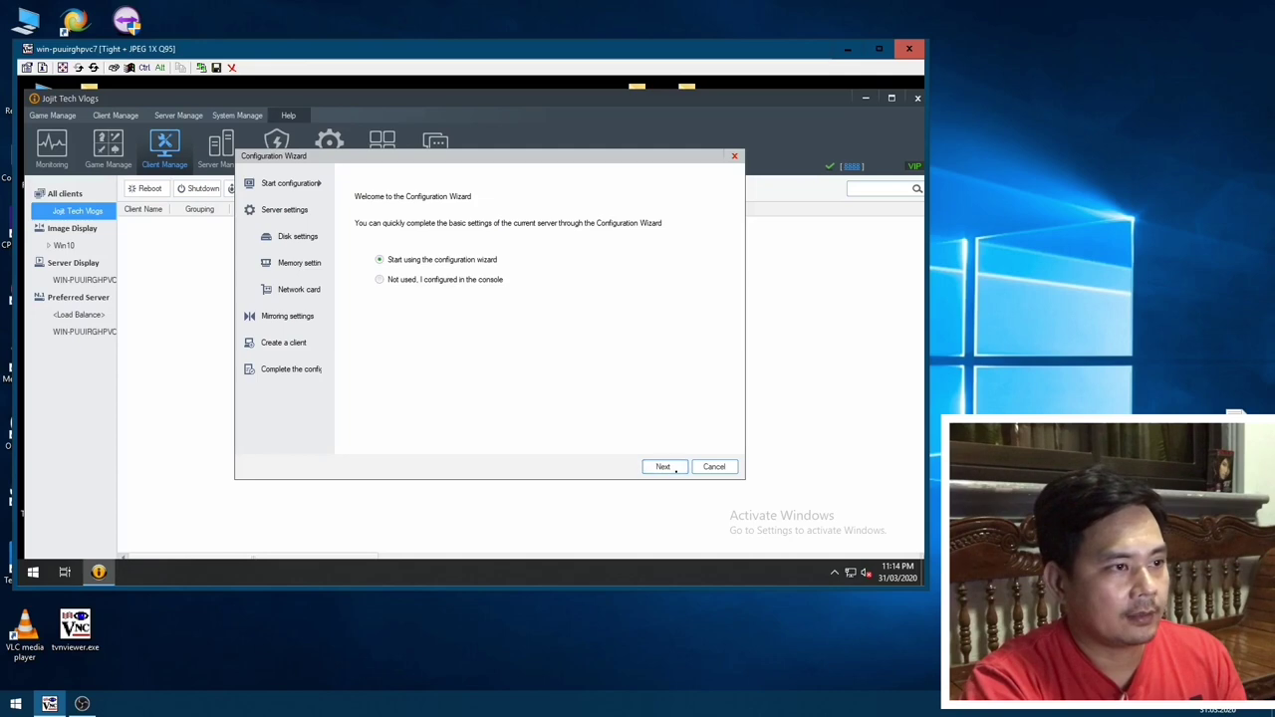
click(663, 467)
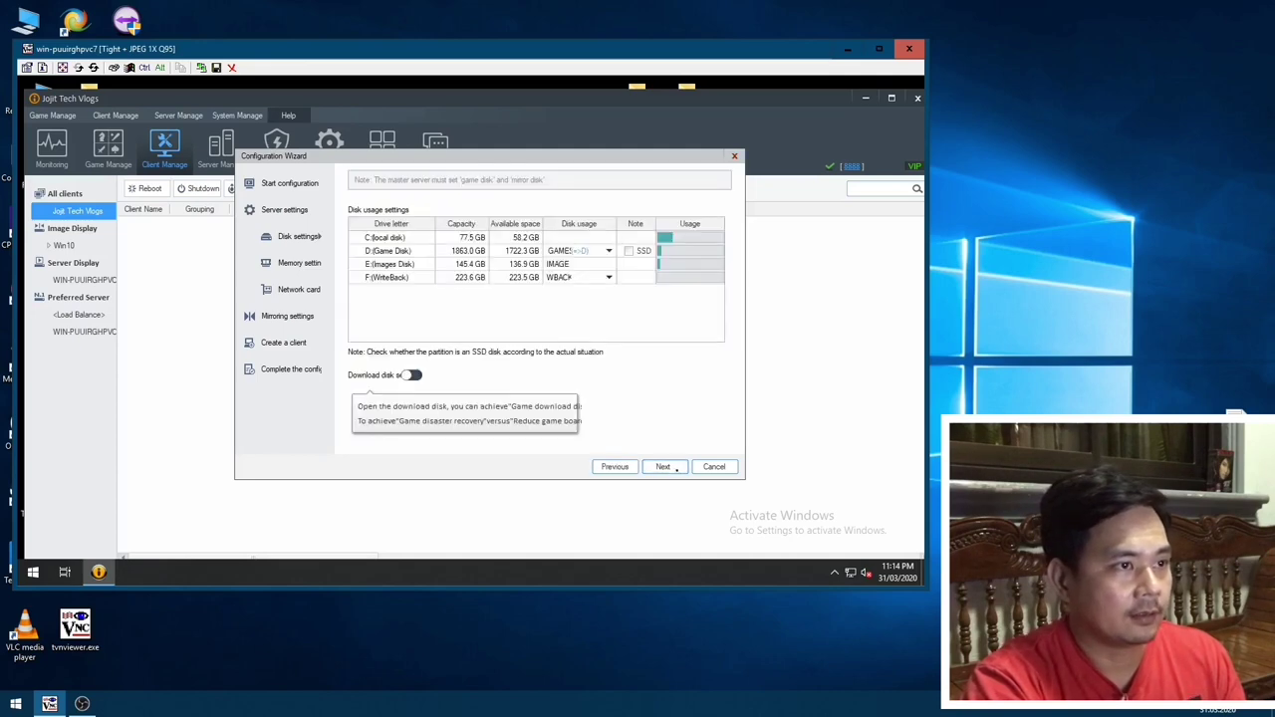
click(676, 469)
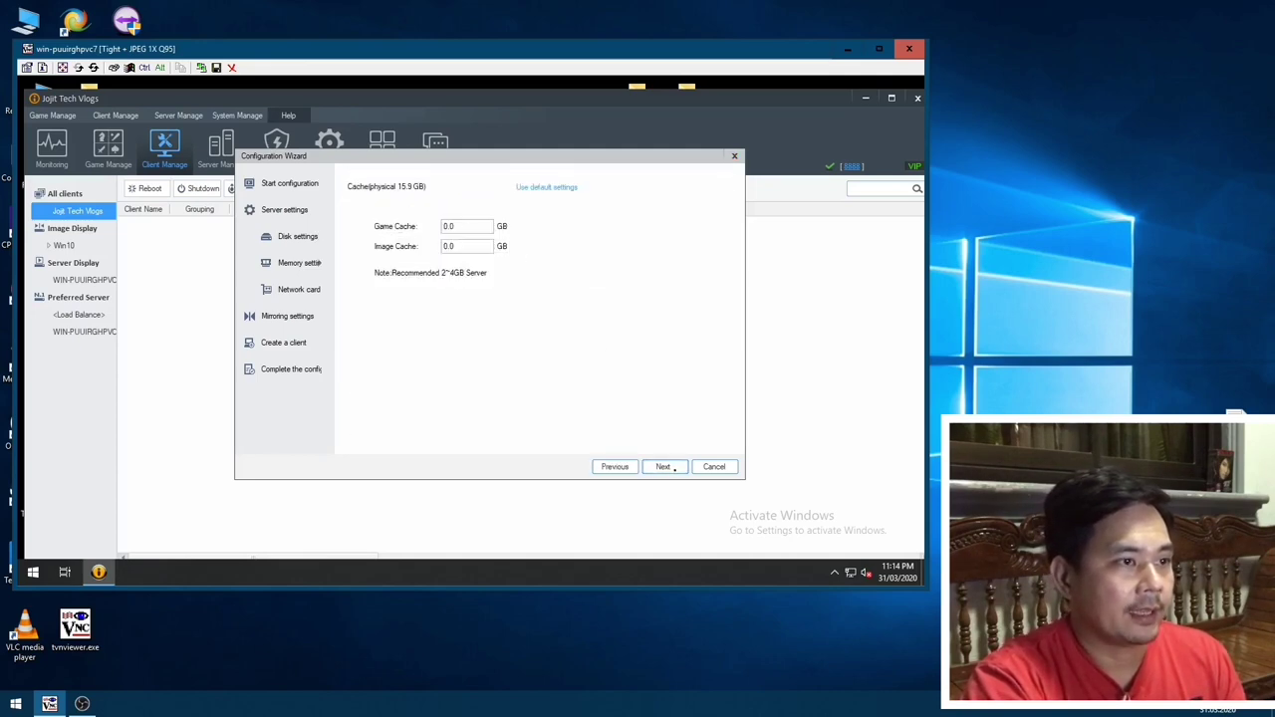
click(675, 468)
click(690, 206)
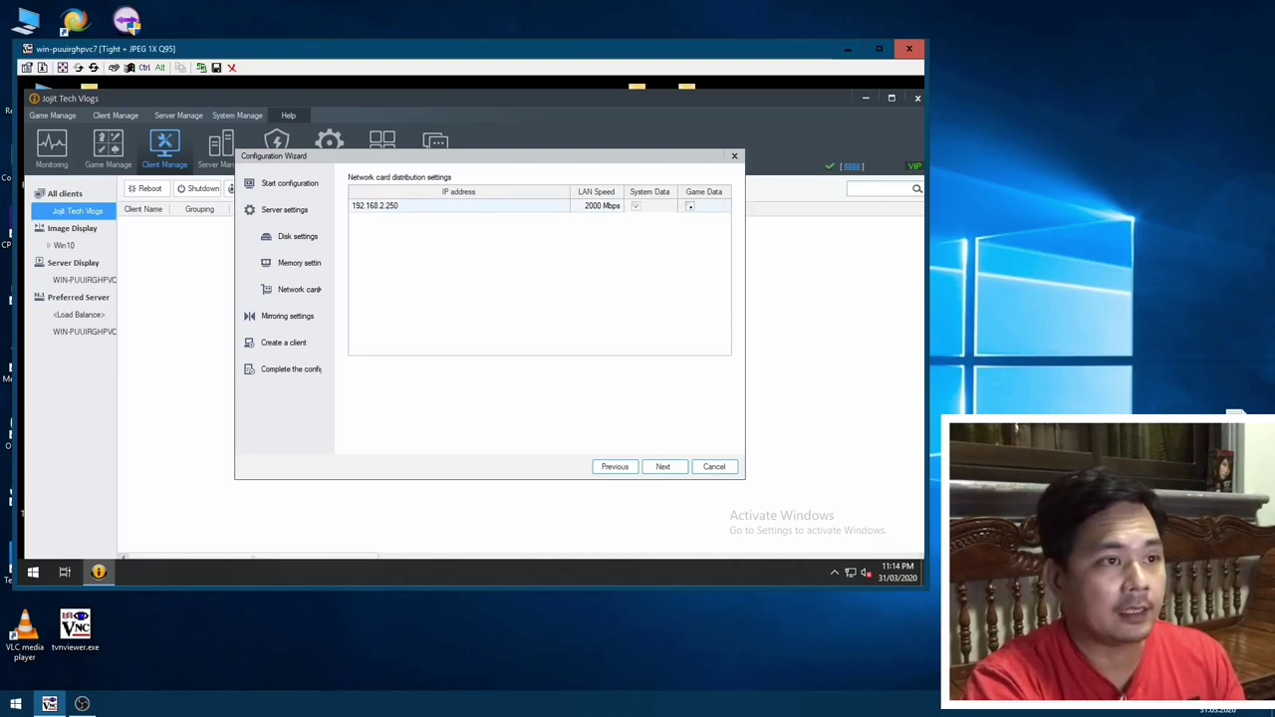
- Advance past the mirroring and client creation pages and finish the wizard
click(663, 466)
click(663, 466)
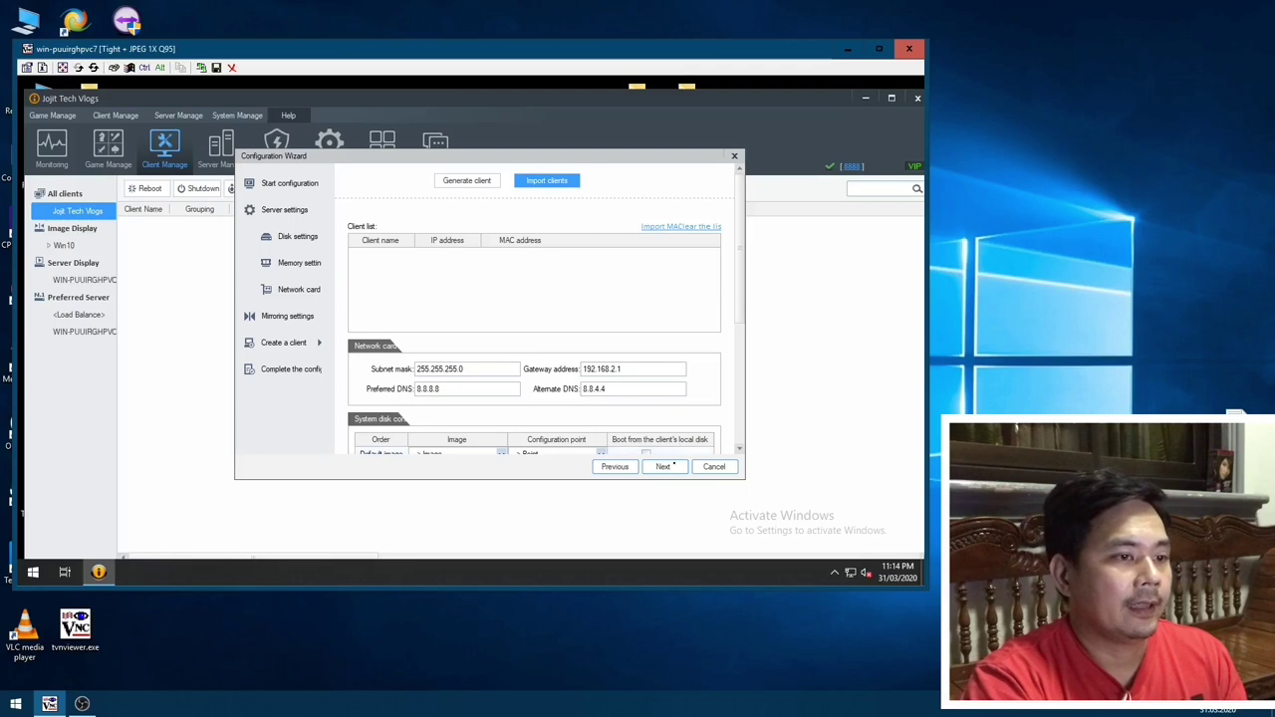
click(666, 466)
click(666, 466)
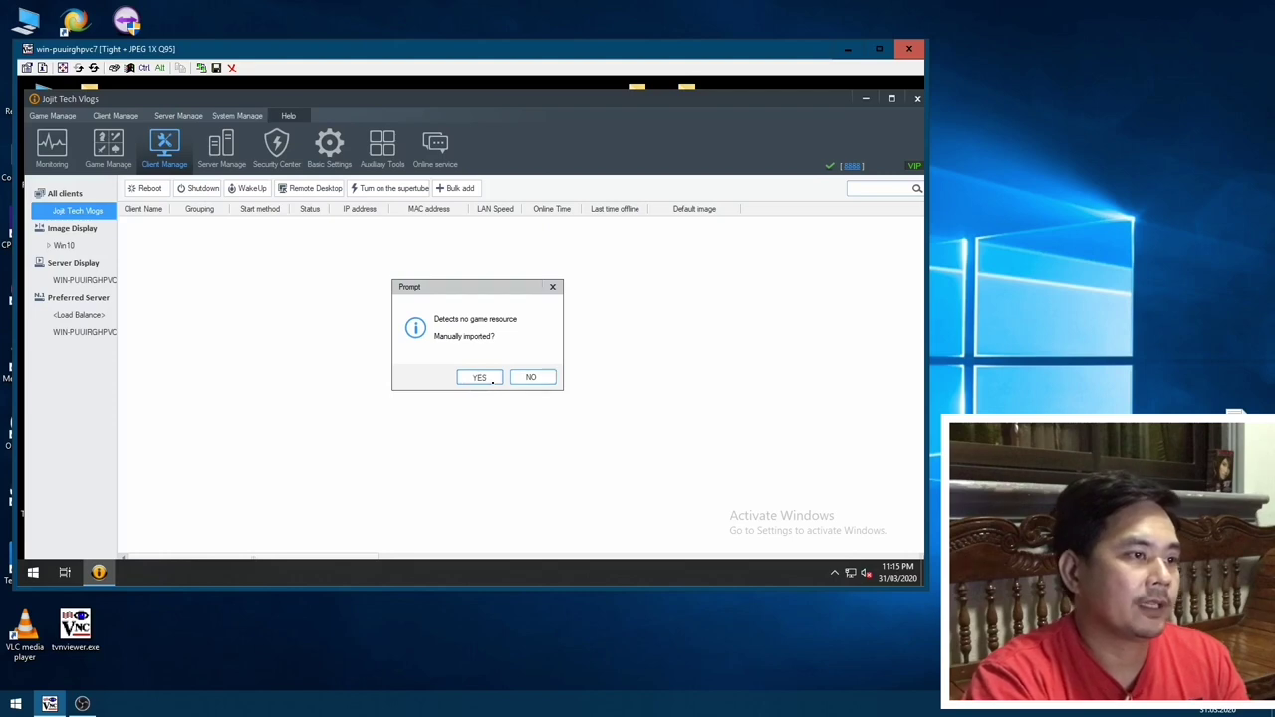
- Agree to import games manually, then close the Import games window and the console
click(492, 380)
click(629, 397)
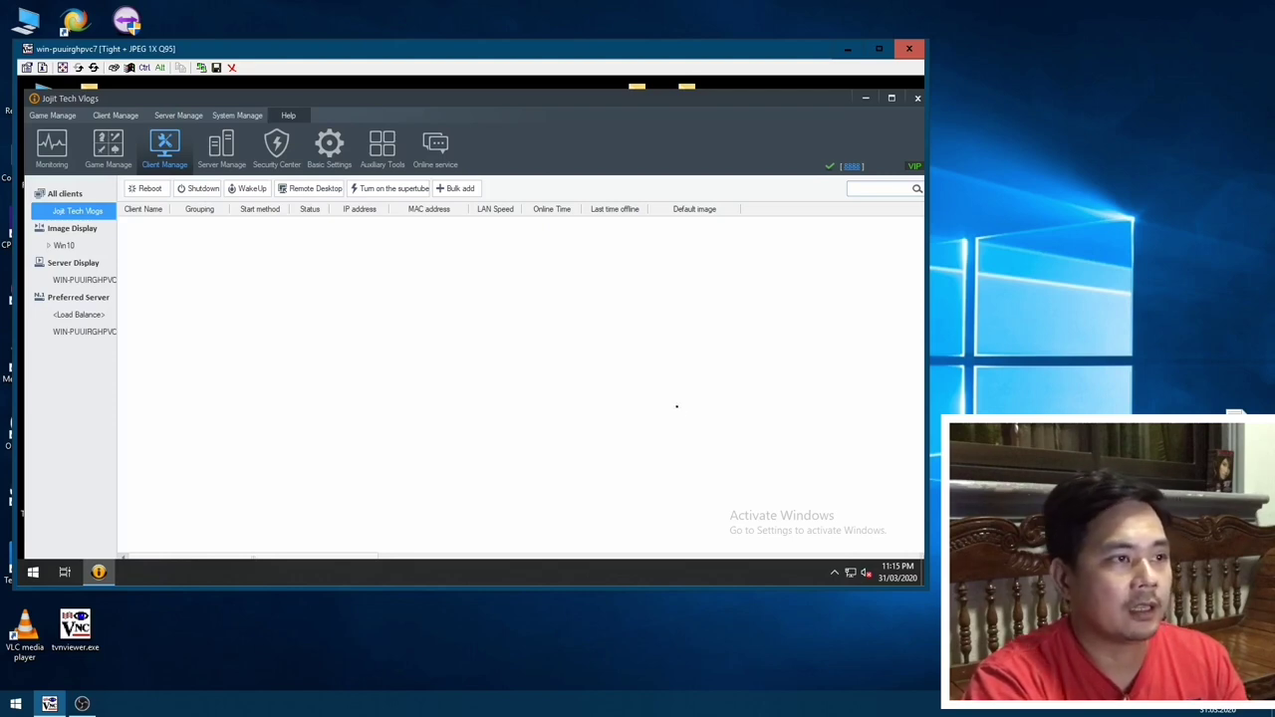
click(917, 97)
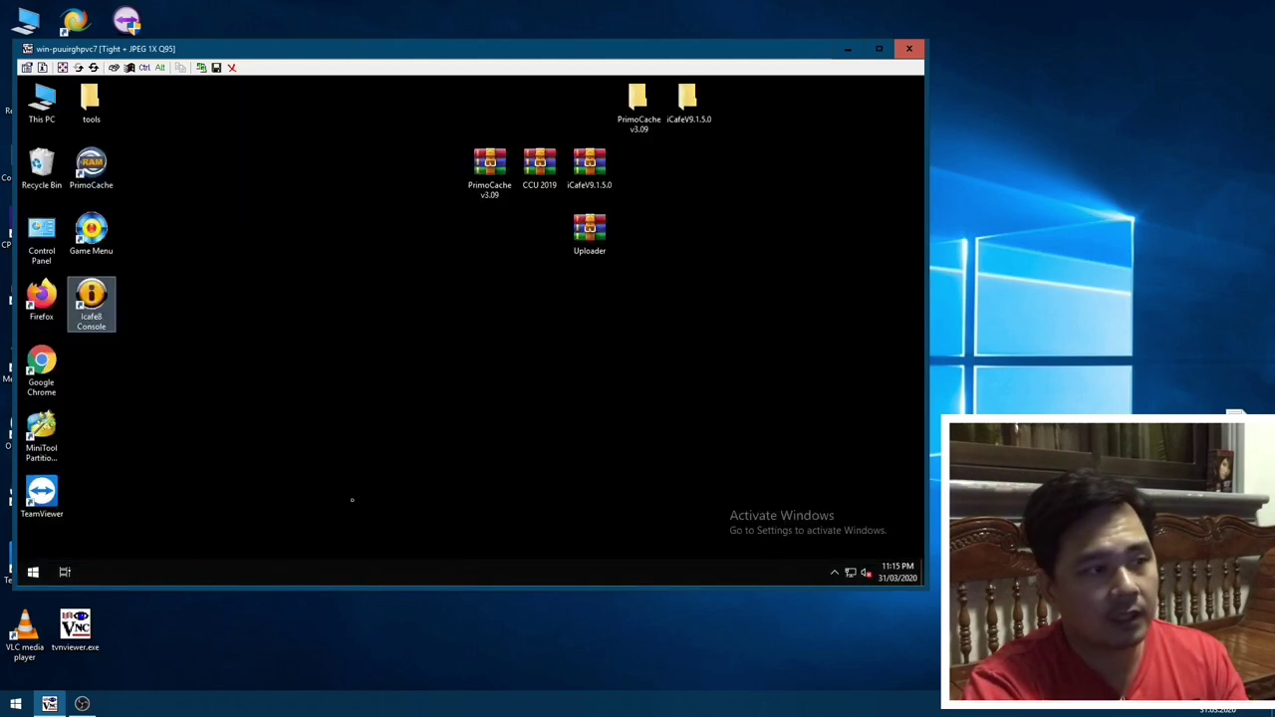
- Restart the server PC from the Start menu's Power options
click(33, 572)
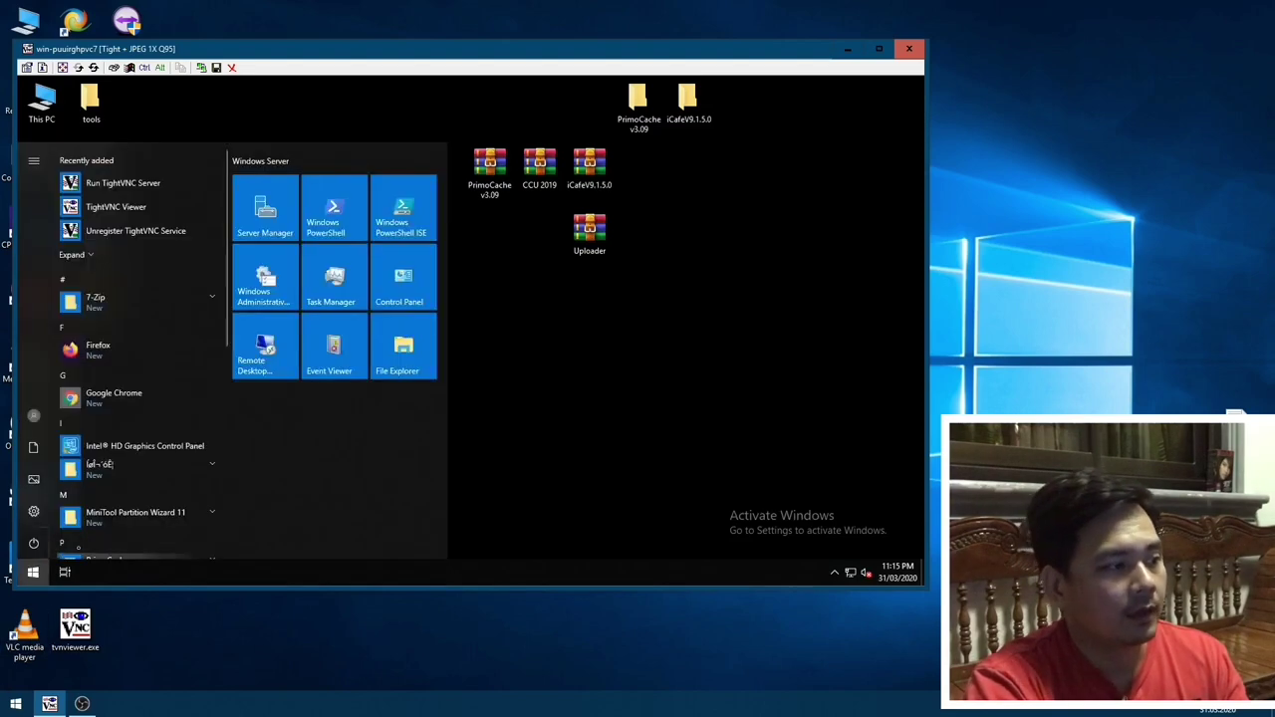
click(32, 543)
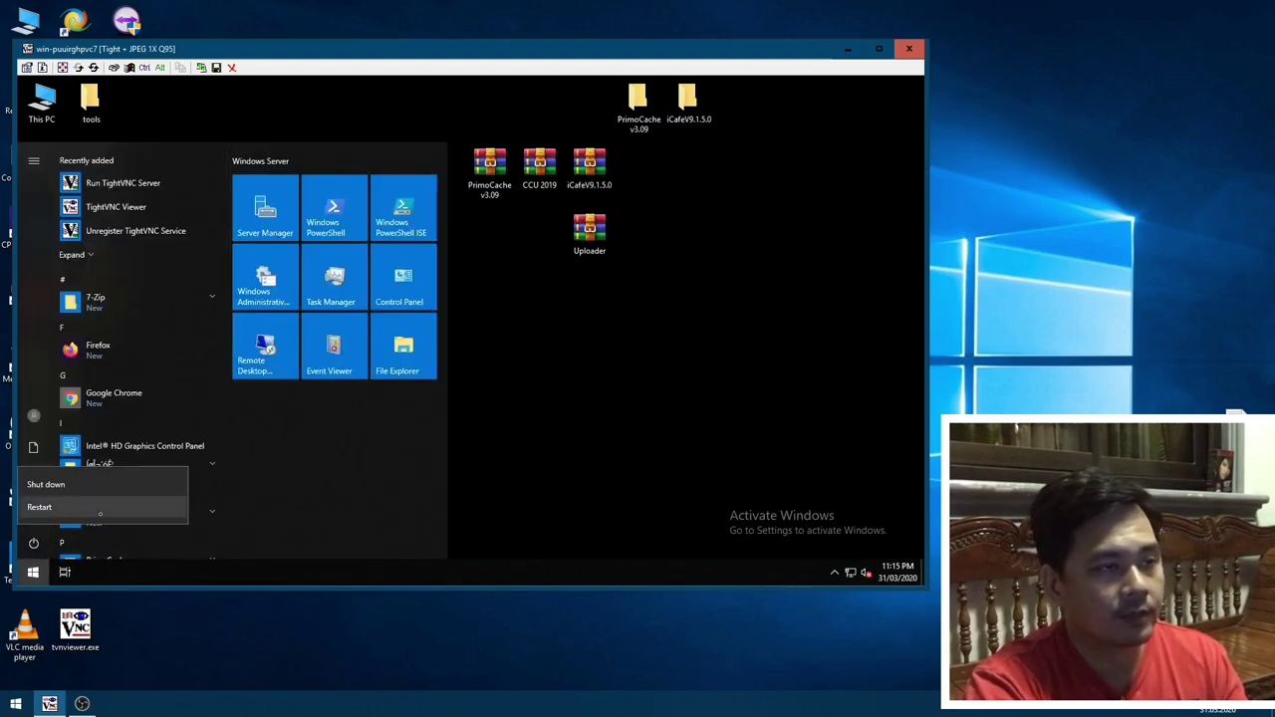
click(140, 510)
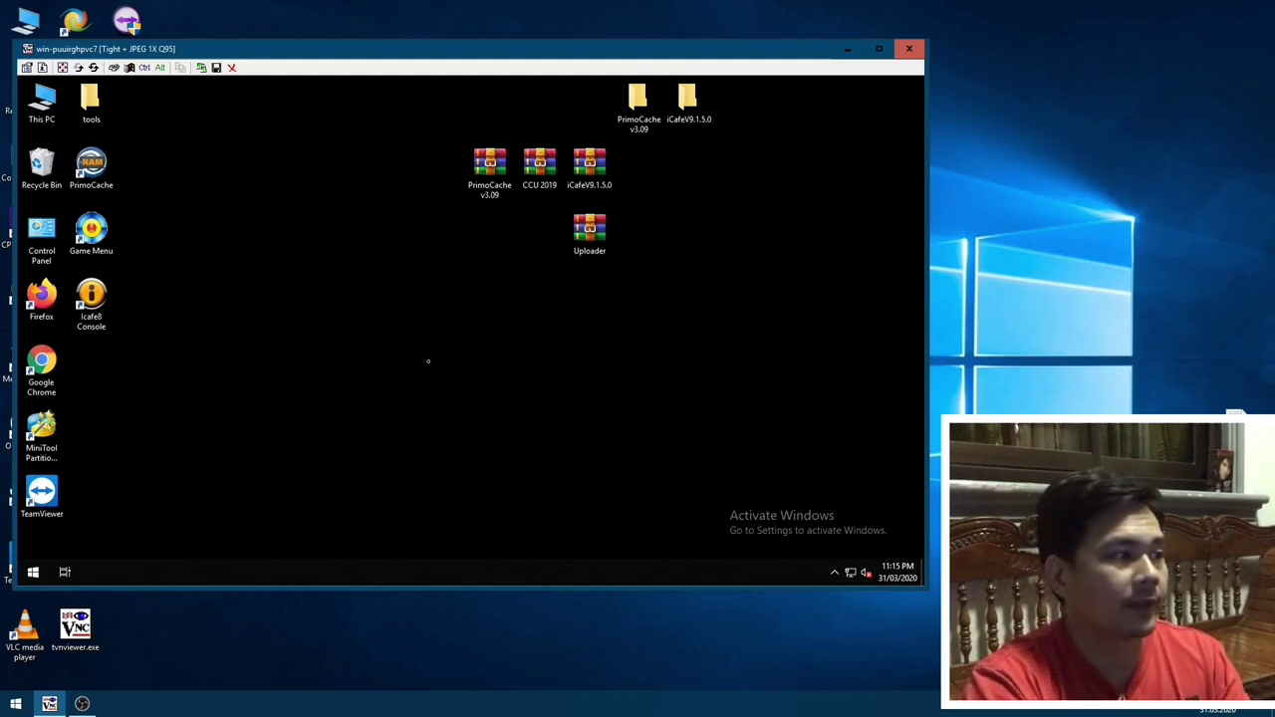
- Relaunch iCafe8 Console, log in, switch to Client Manage, and open the Help menu
double_click(90, 299)
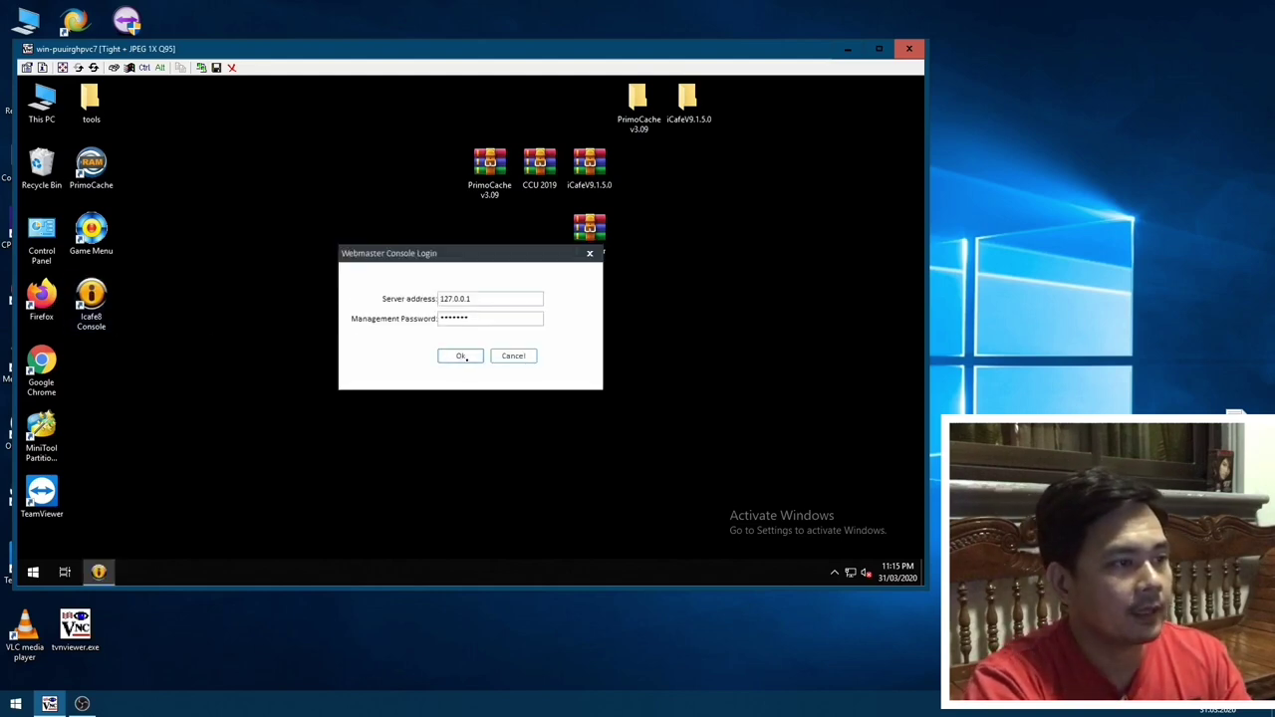
click(462, 357)
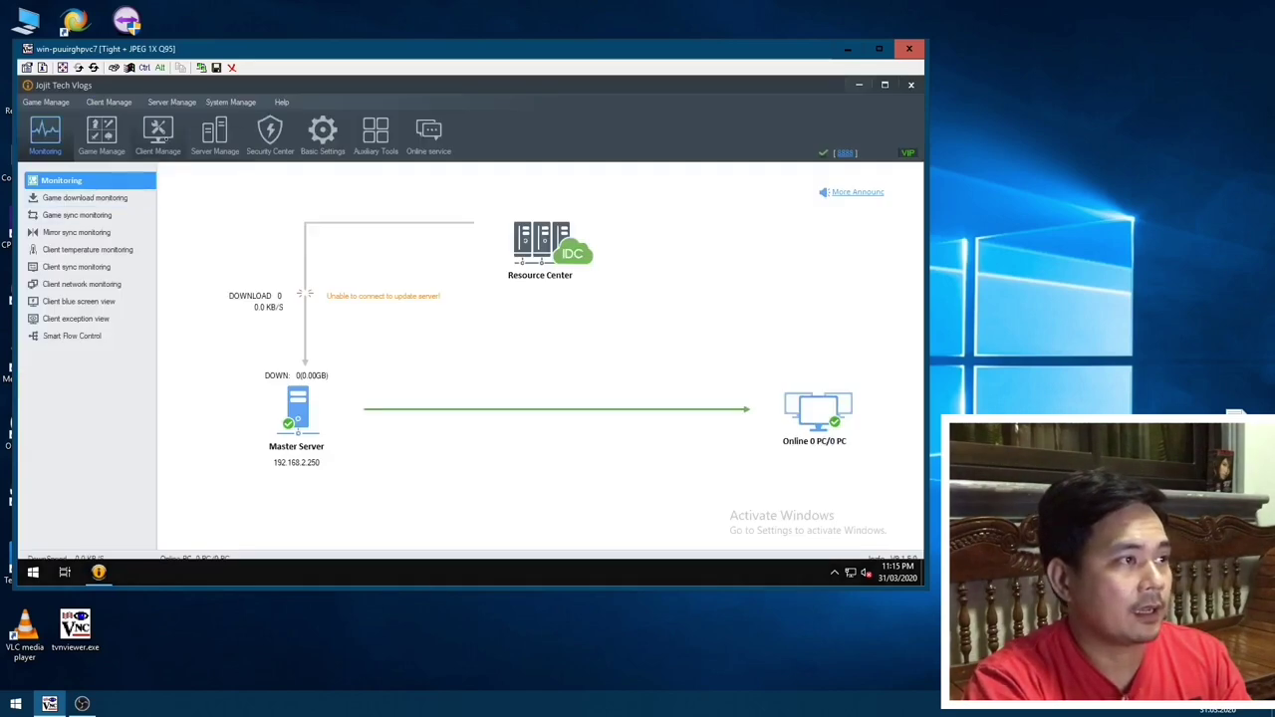
click(152, 145)
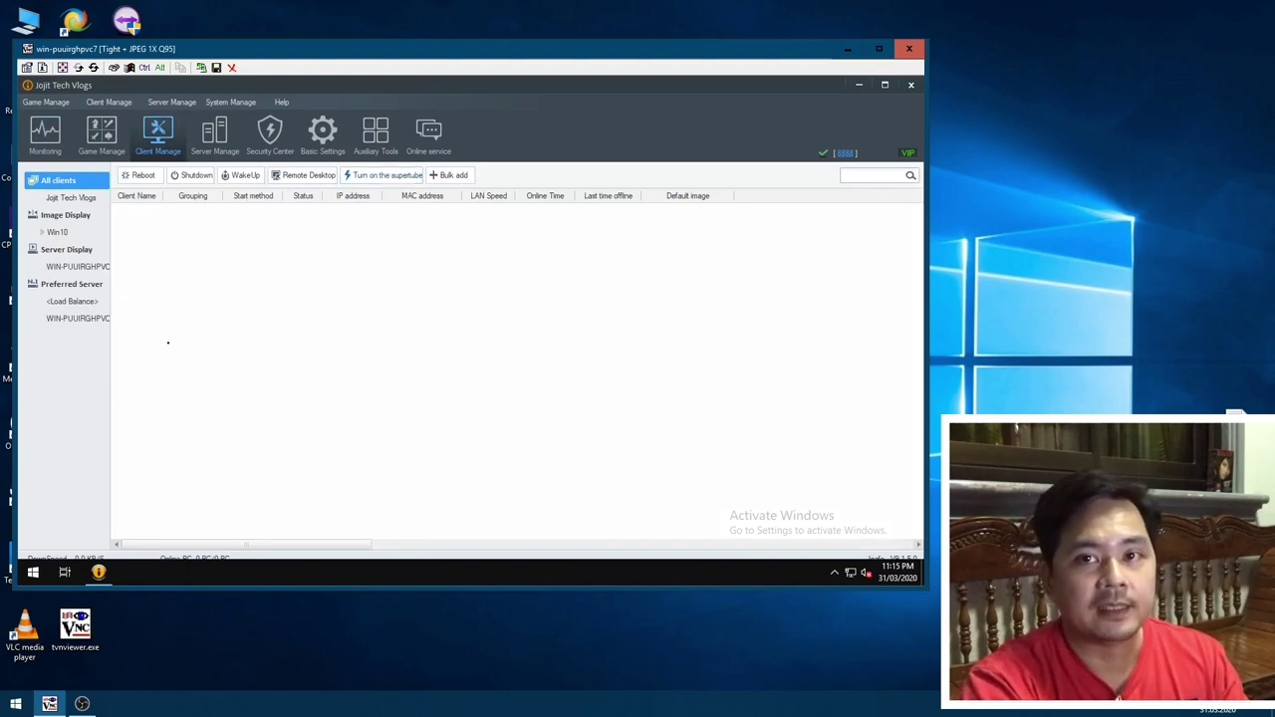
click(282, 101)
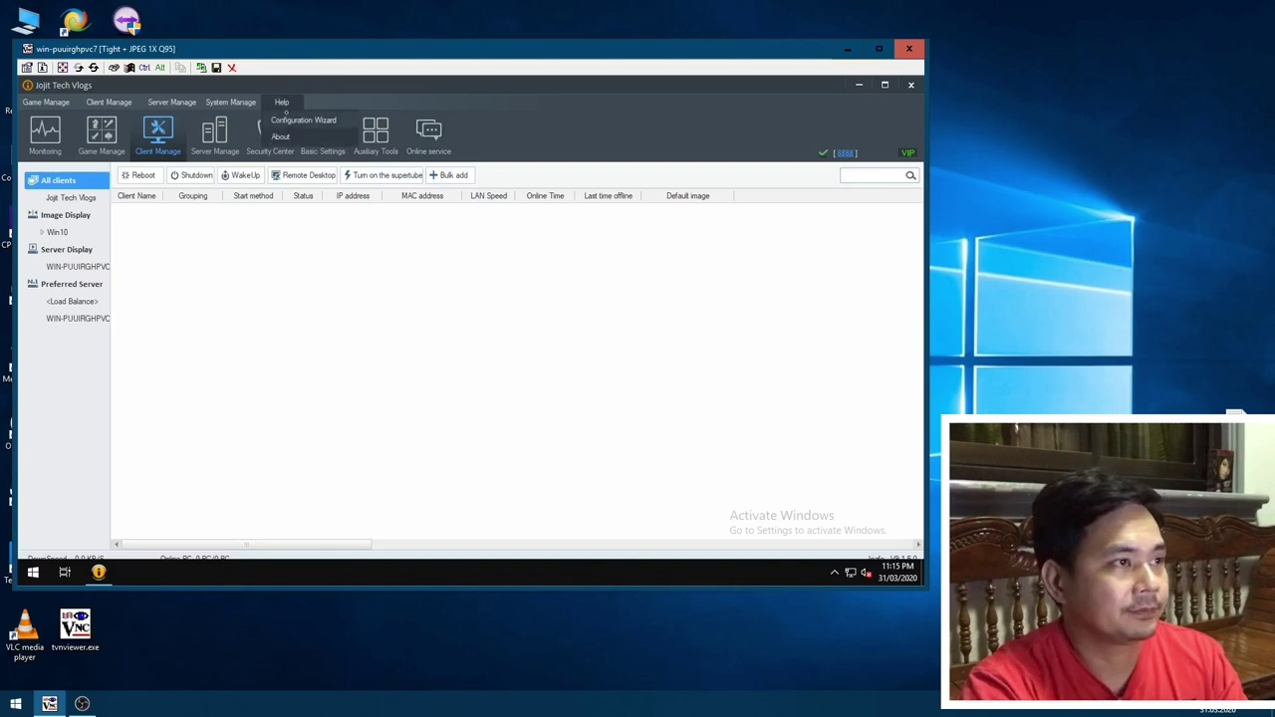
- Reopen the Configuration Wizard and advance through disk, cache, network and mirroring pages to client creation
click(298, 120)
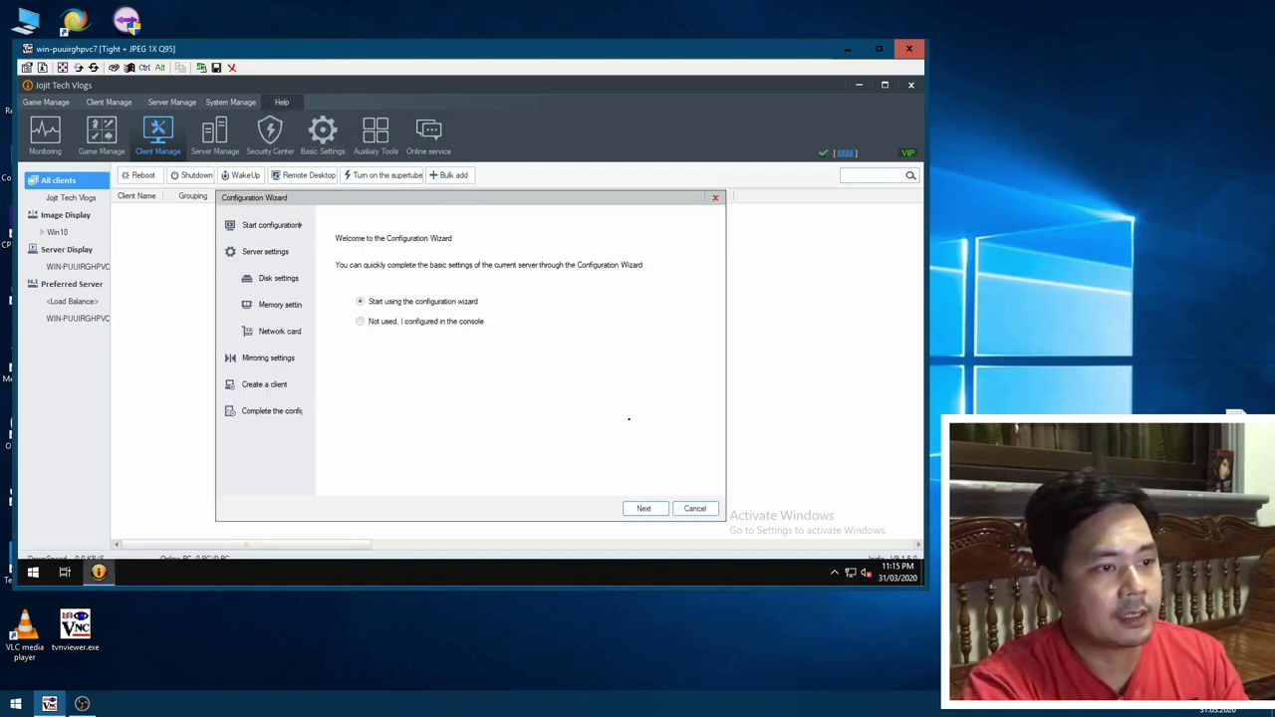
click(649, 509)
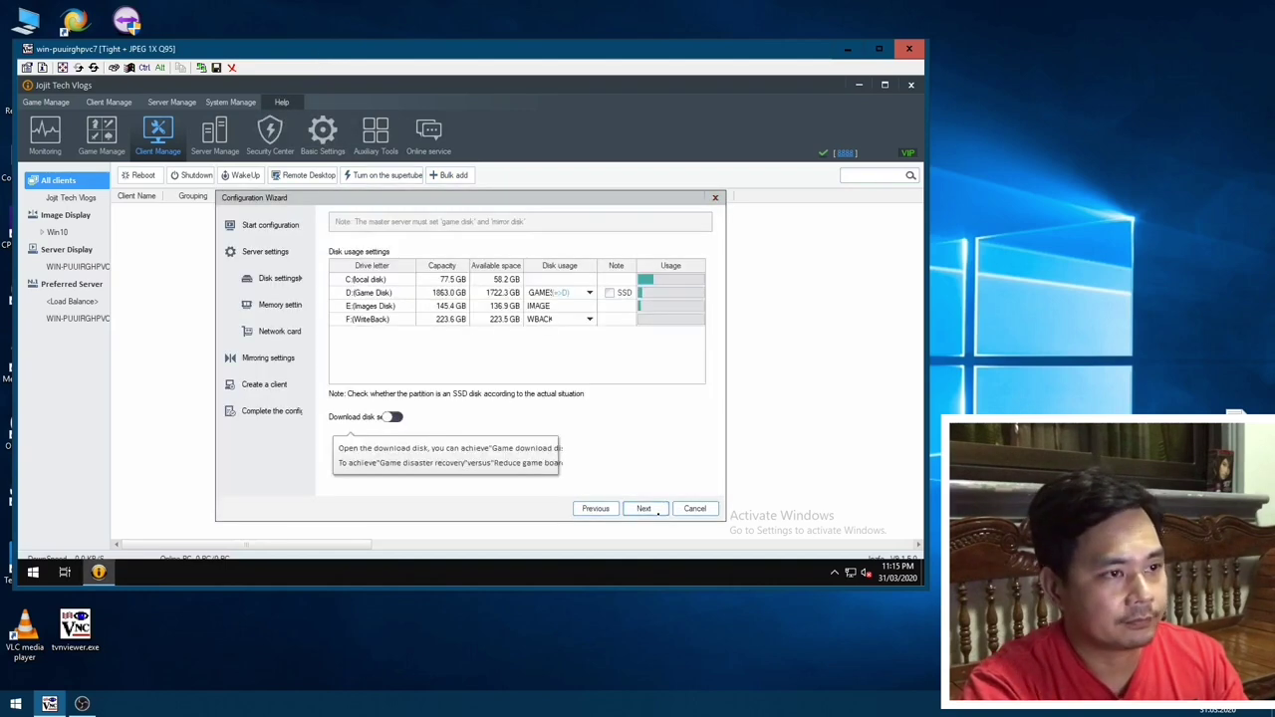
click(645, 509)
click(658, 510)
click(658, 510)
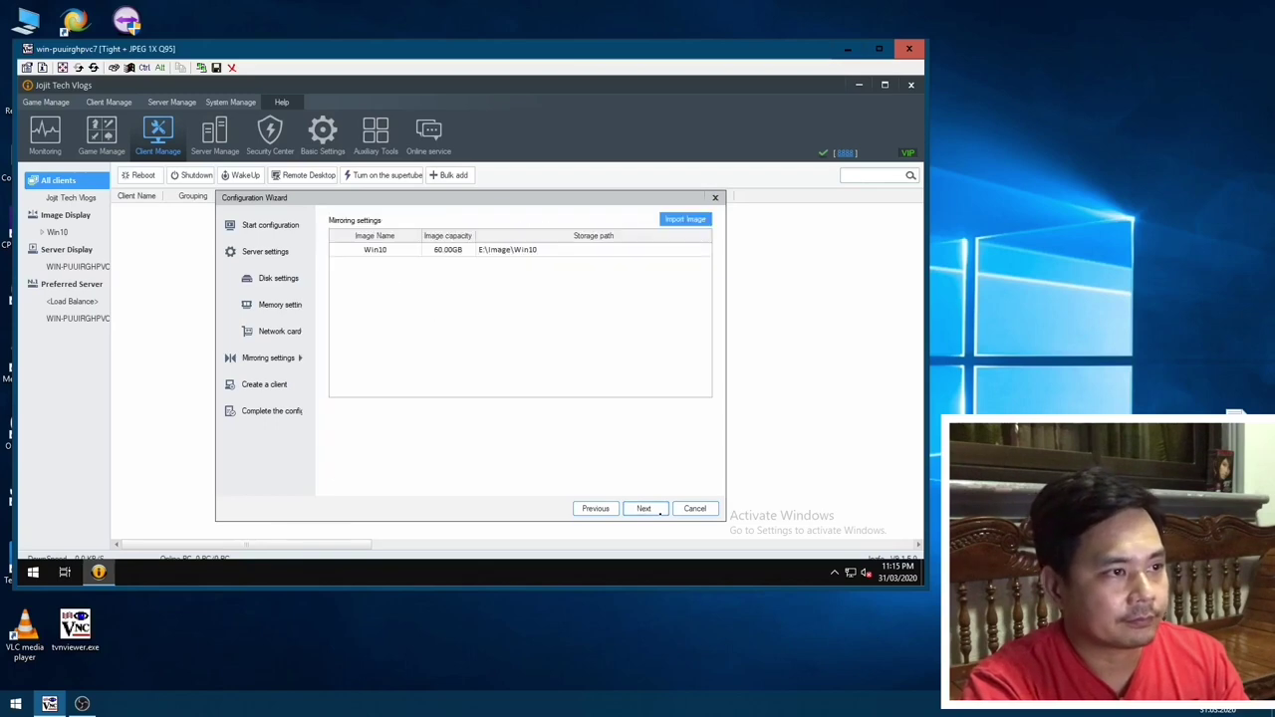
click(659, 510)
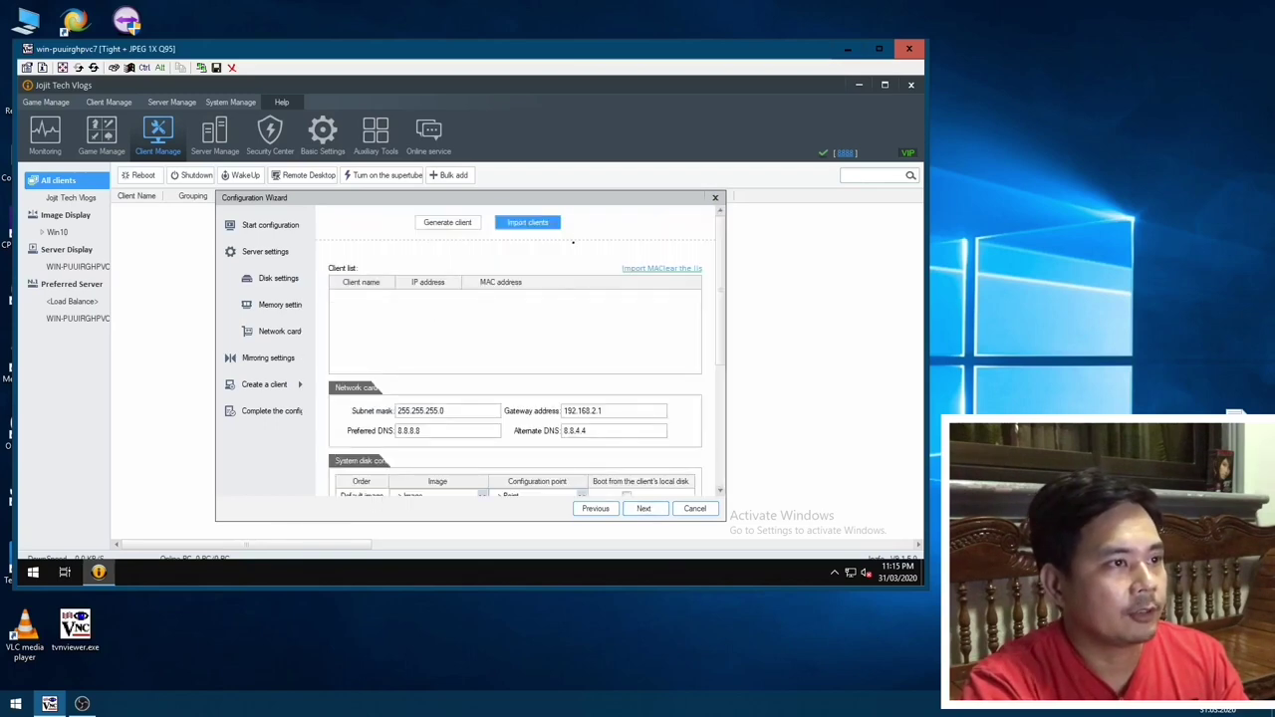
drag(588, 197, 615, 184)
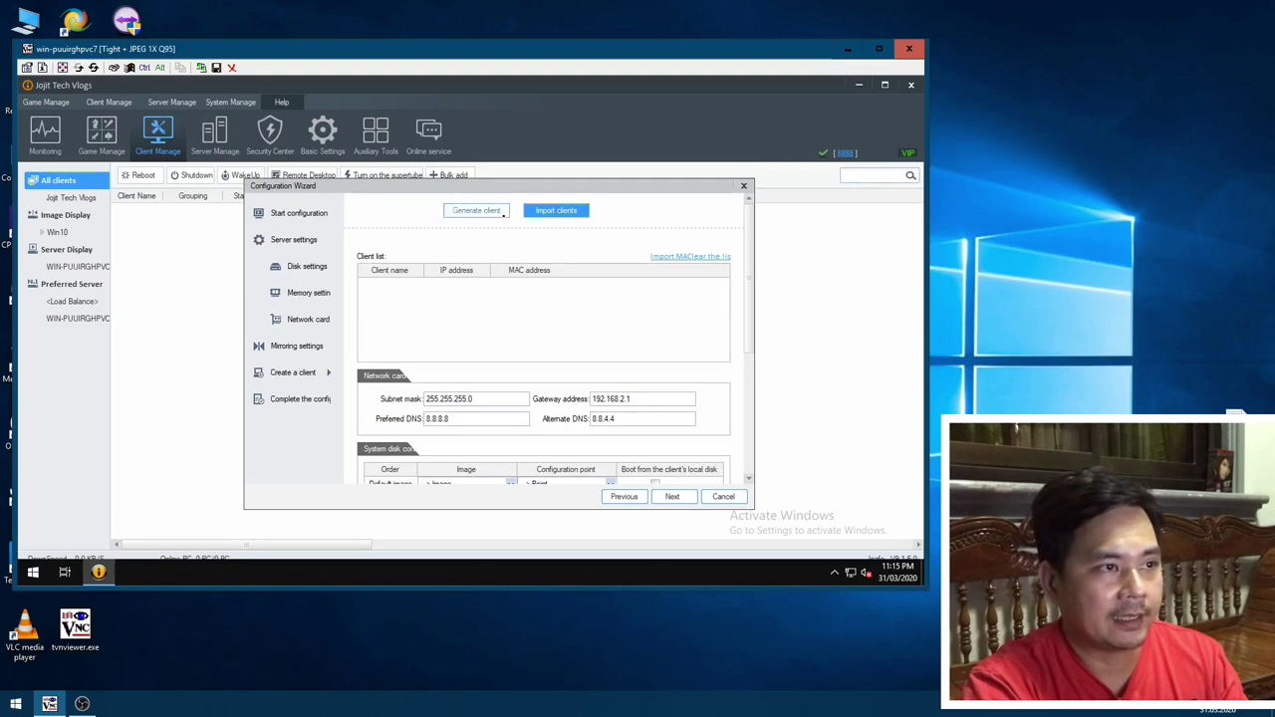
- Generate 10 clients starting at 192.168.2.101 with start name PC01
click(503, 211)
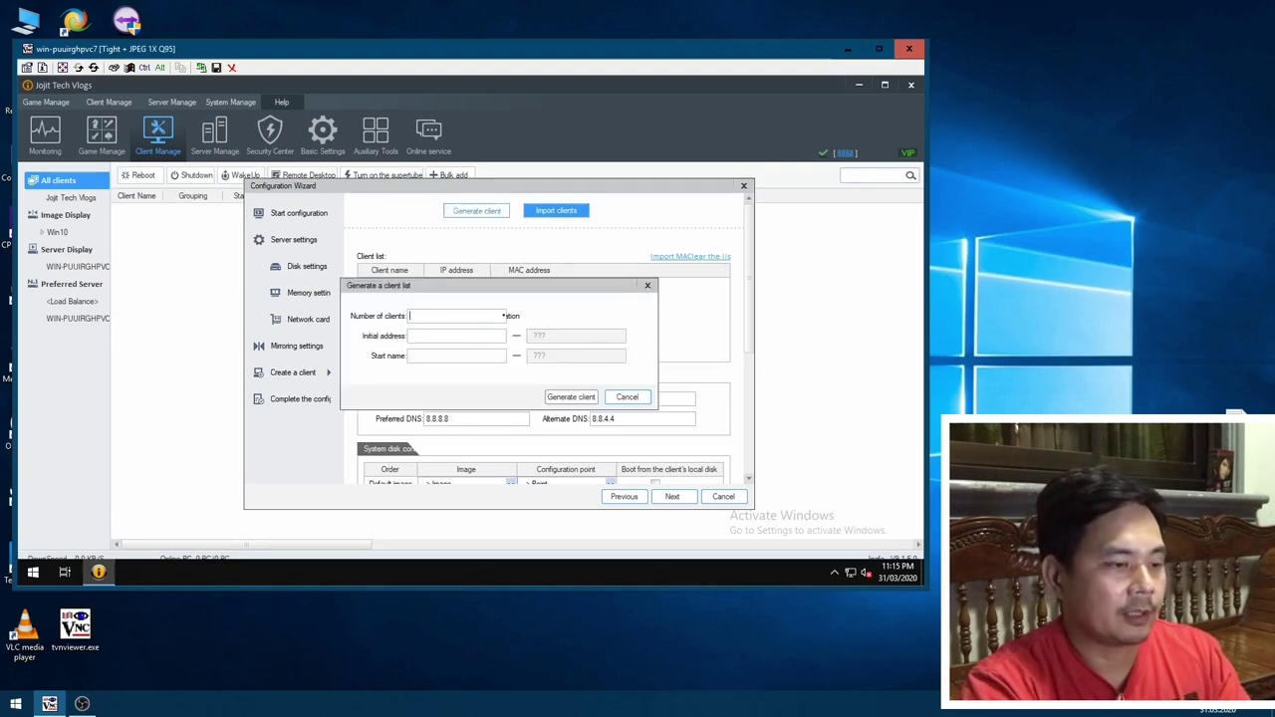
text(100)
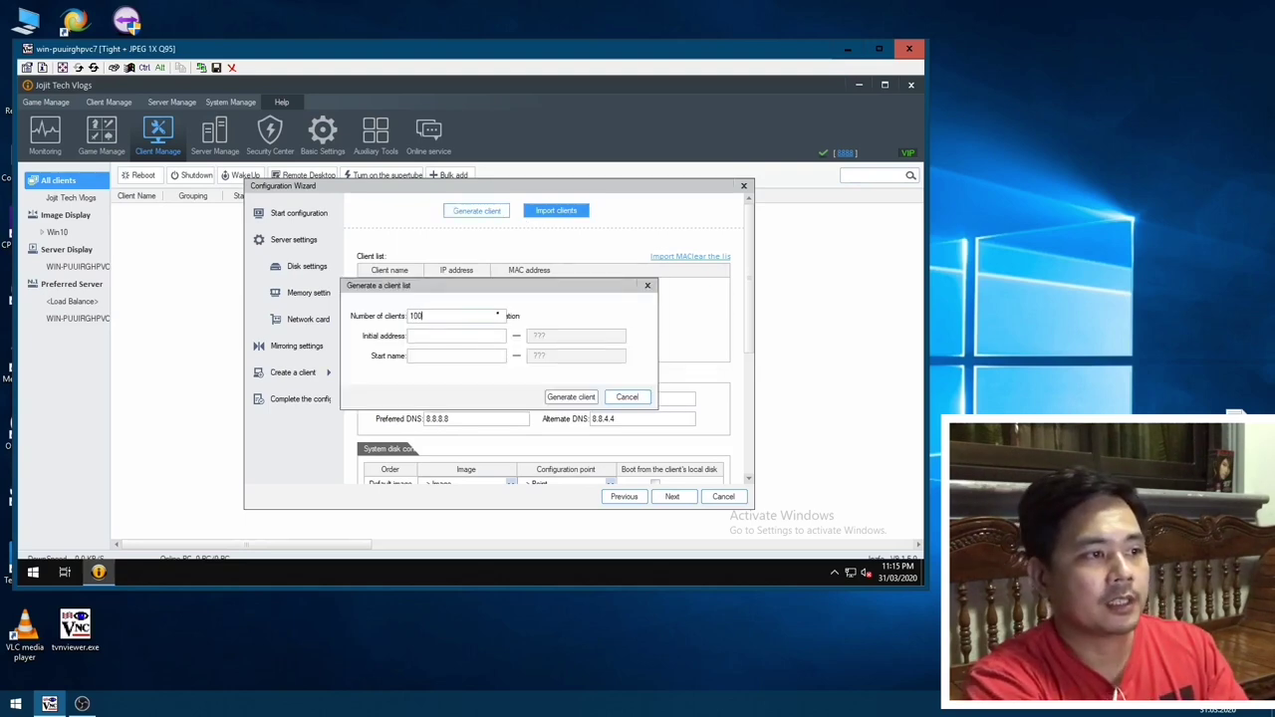
key(BackSpace)
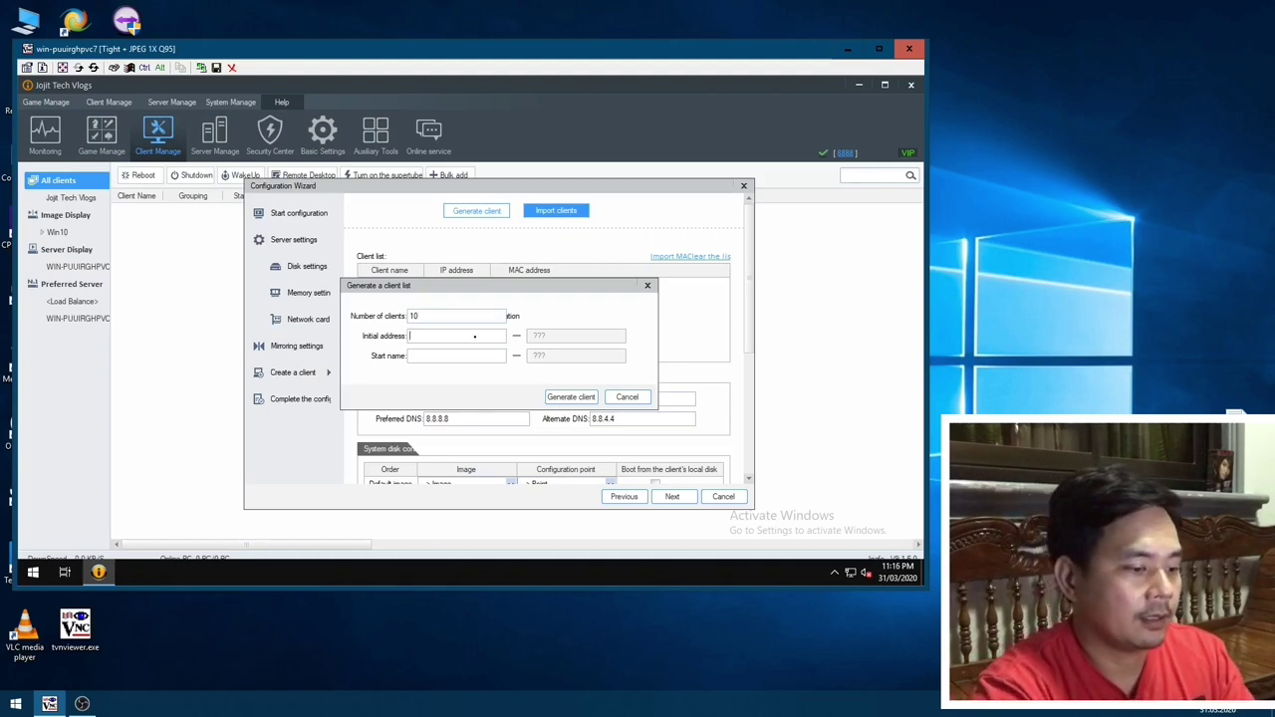
text(192.1)
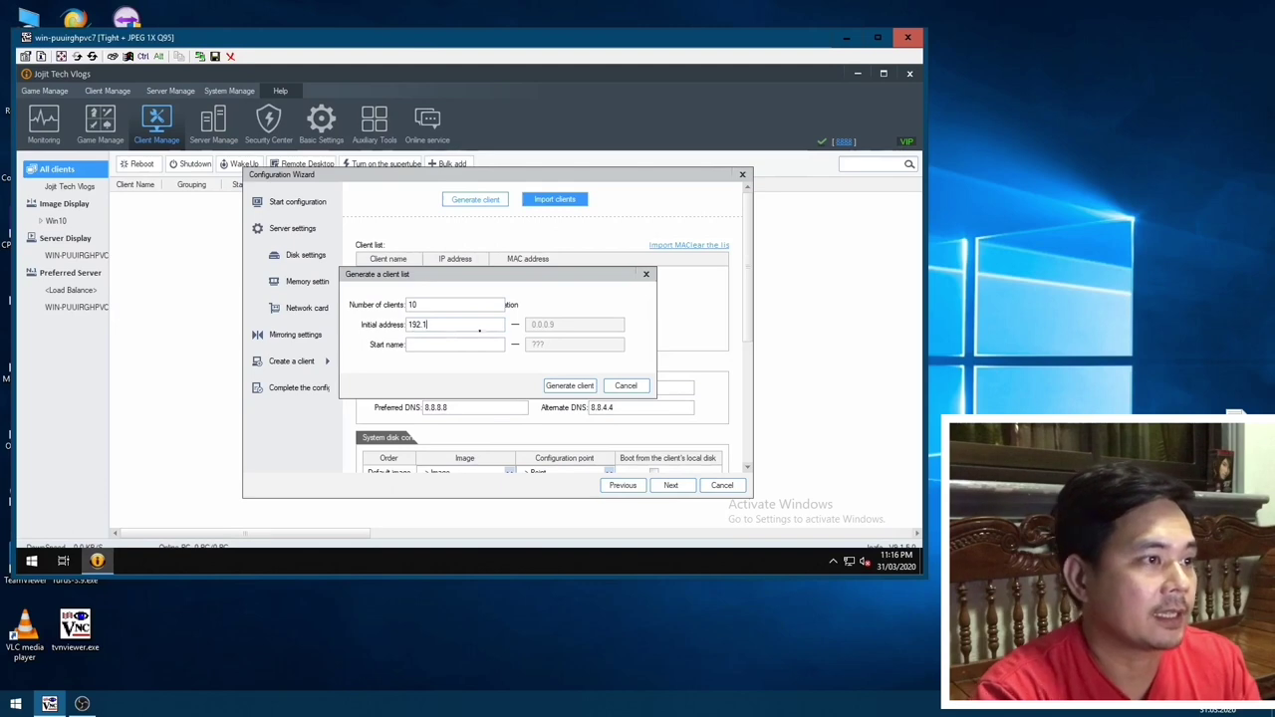
text(68)
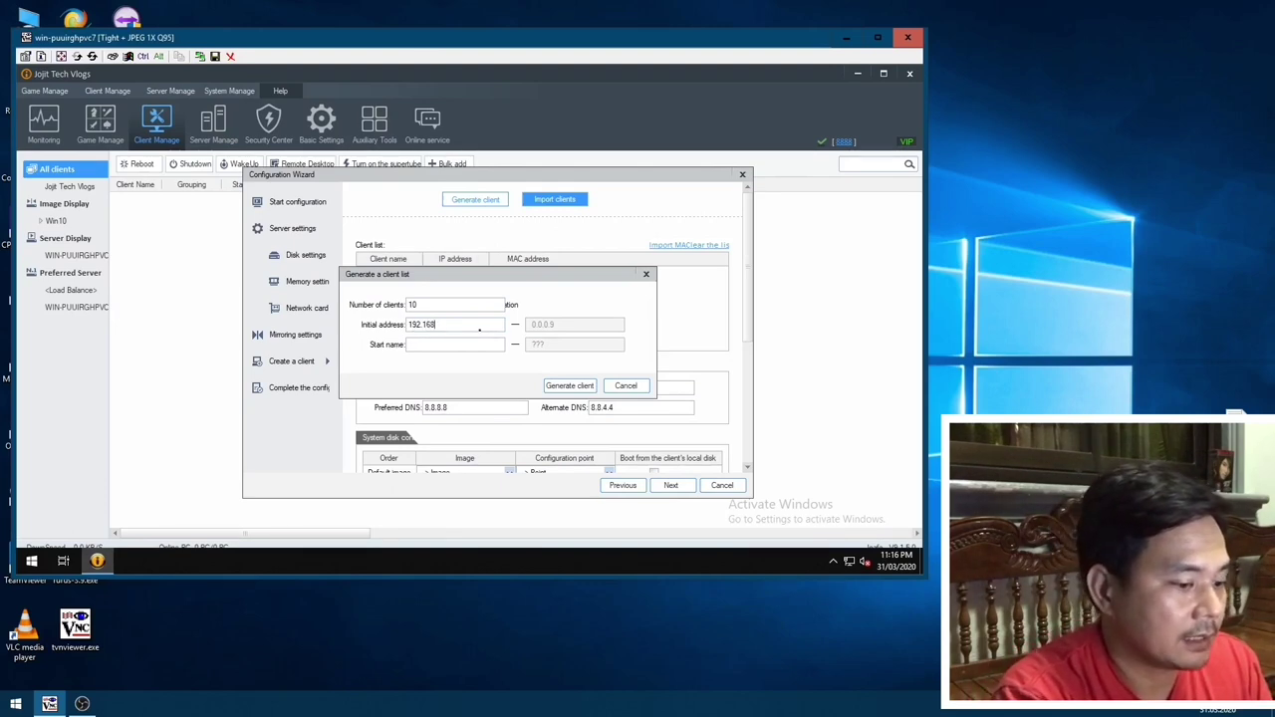
text(.2.1)
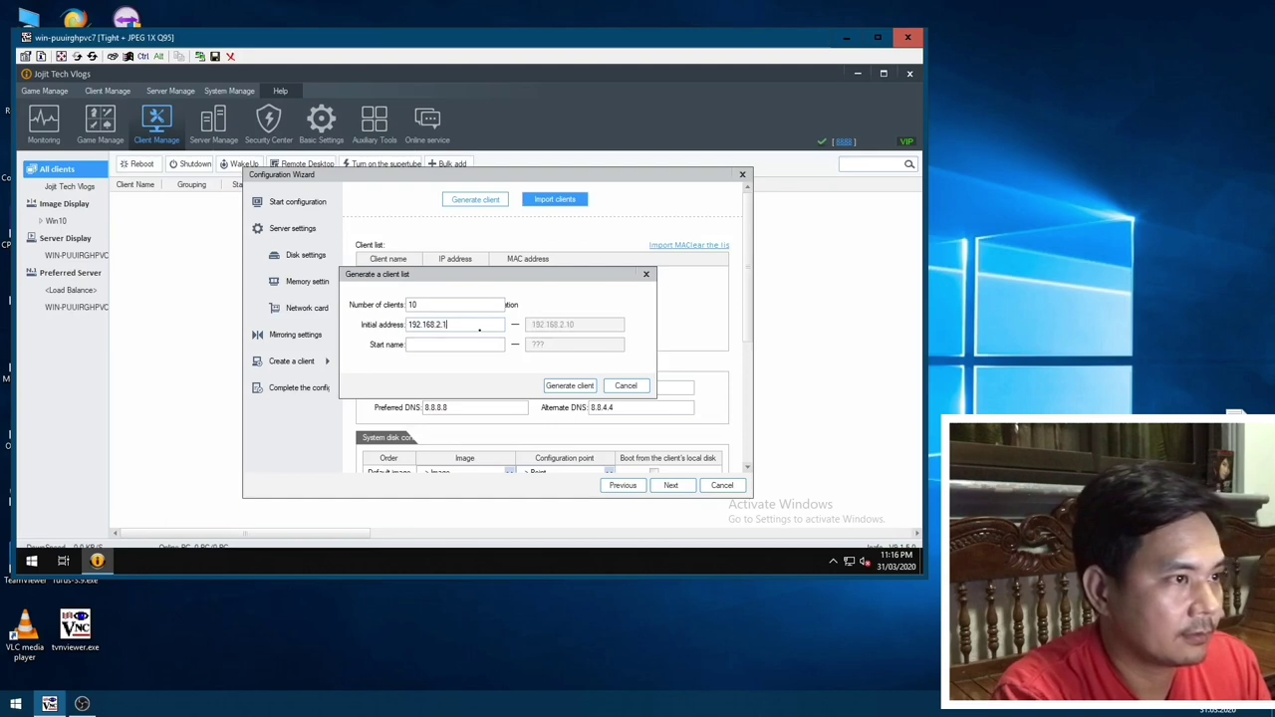
text(01)
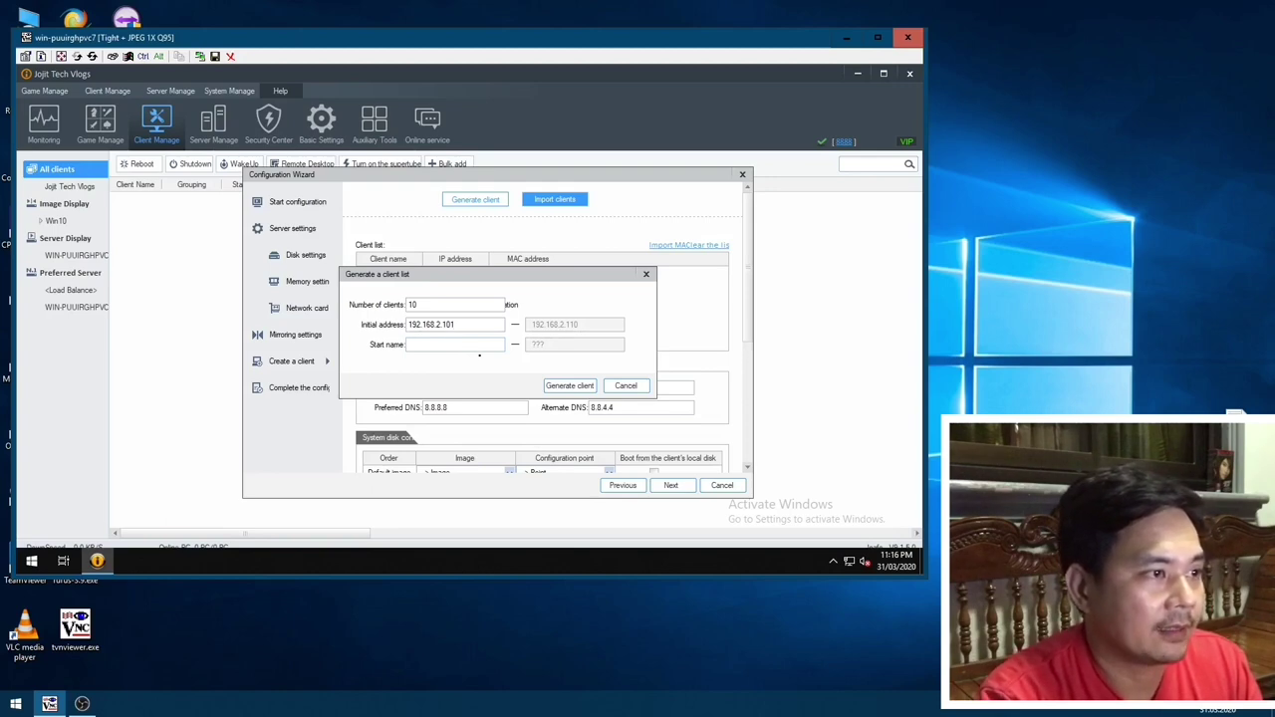
text(PC01)
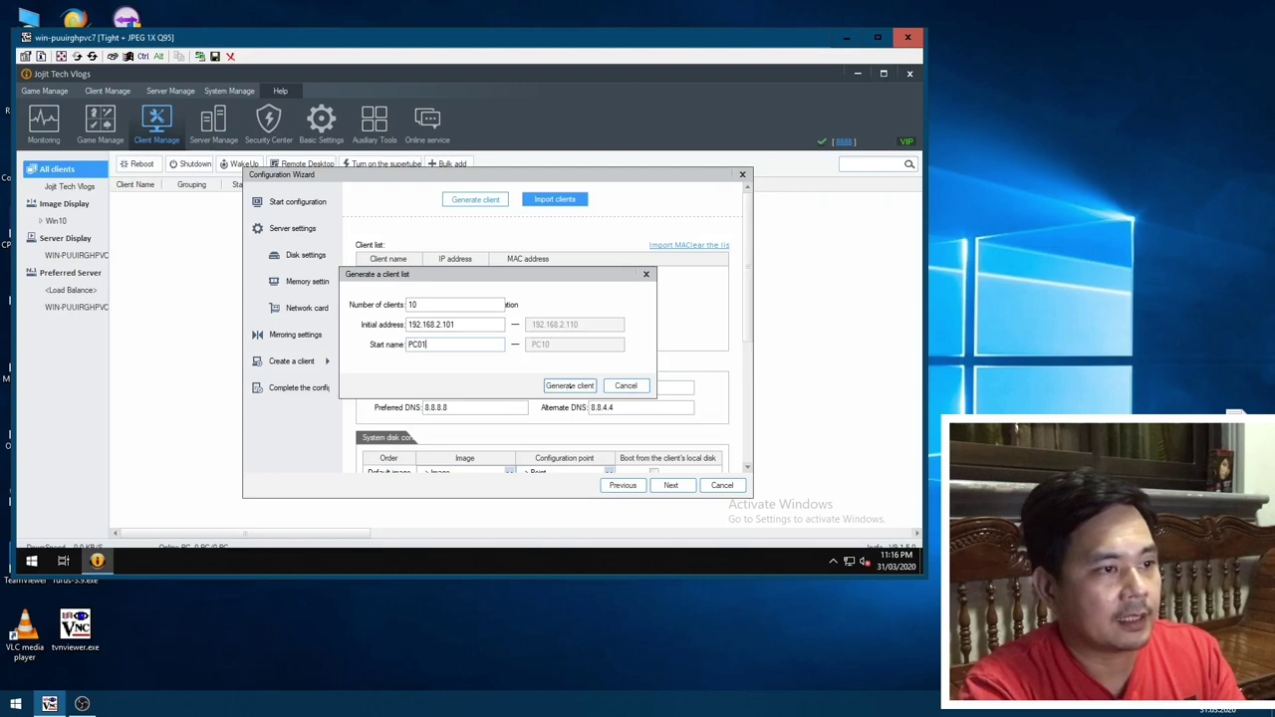
click(570, 387)
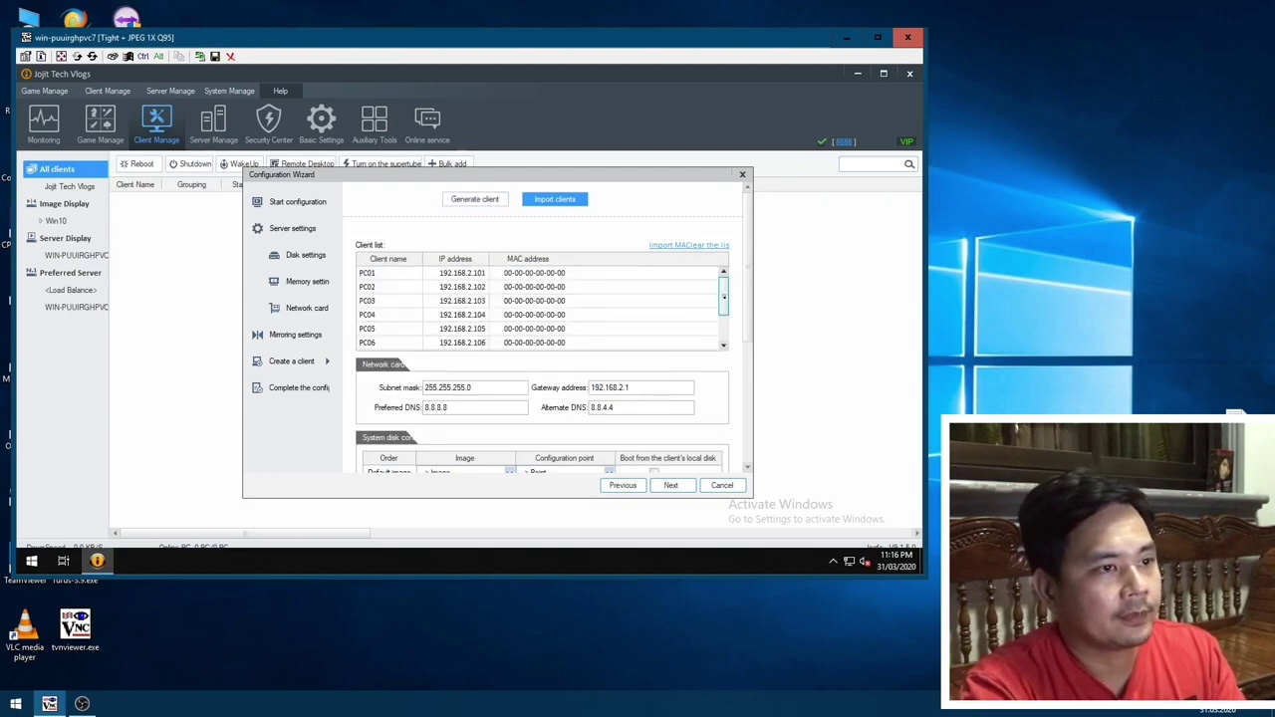
- Choose Win10 as the default image under System disk config
drag(724, 296, 736, 401)
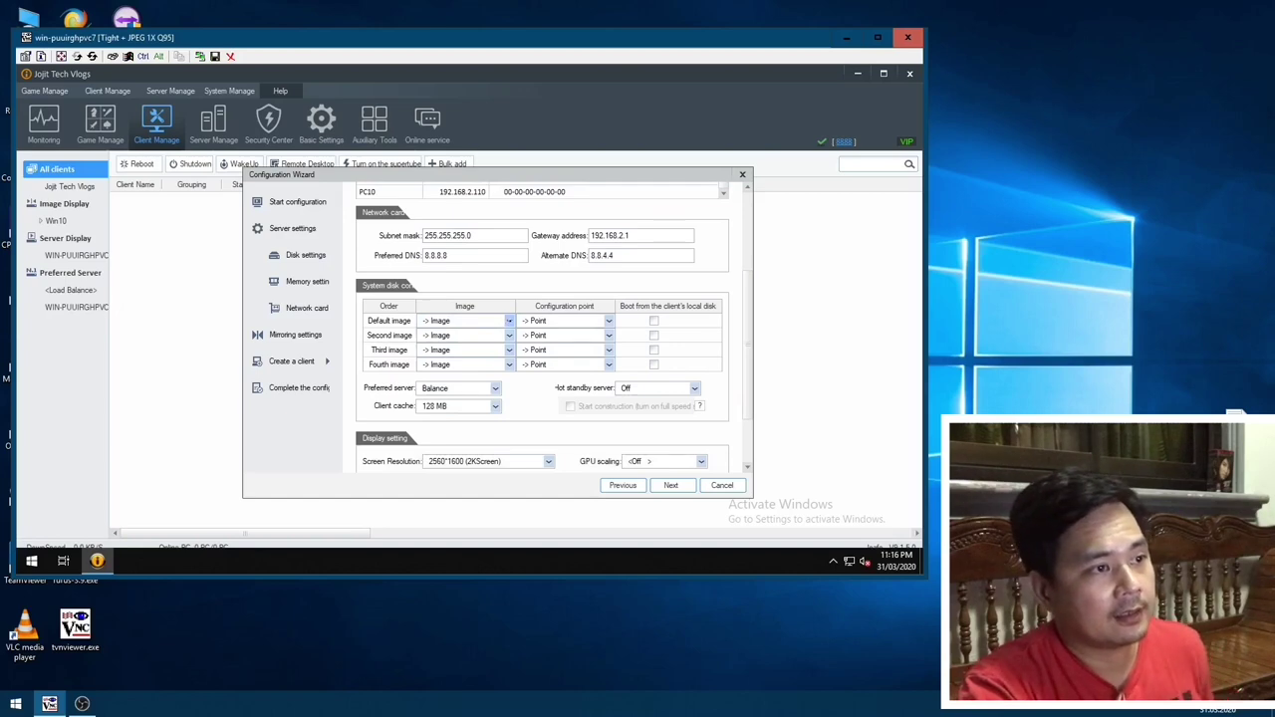
click(507, 321)
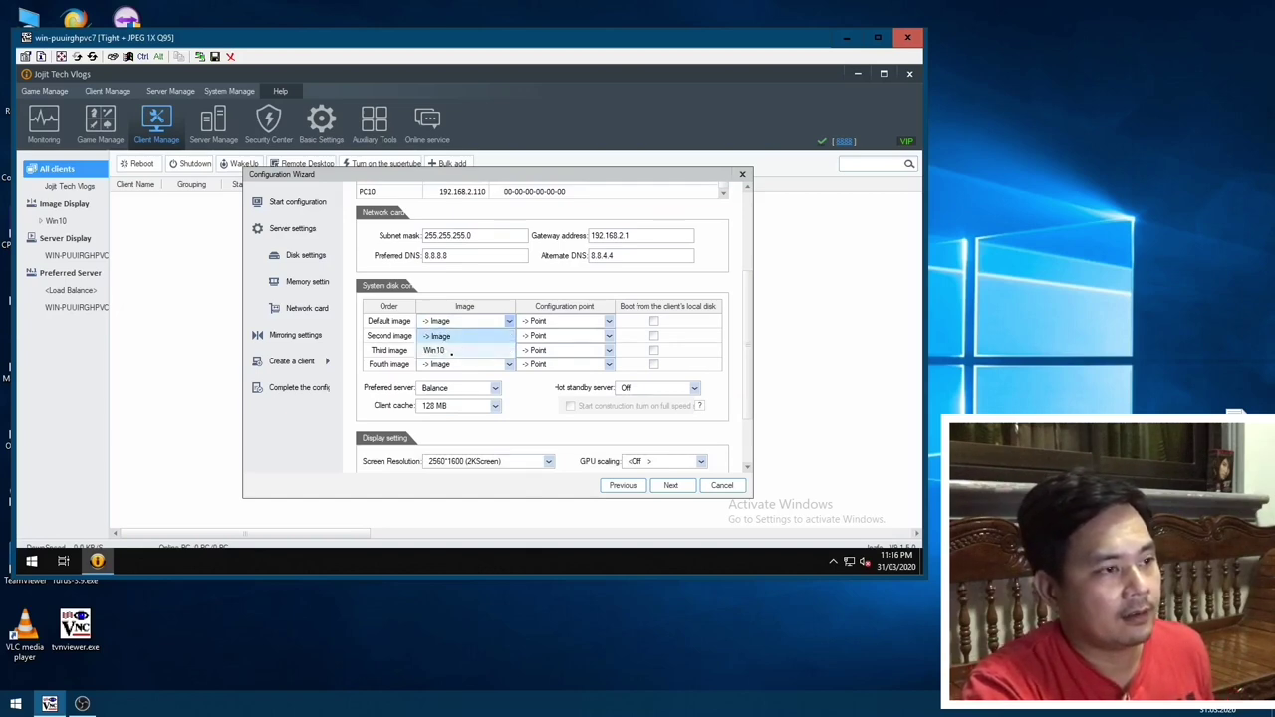
click(448, 350)
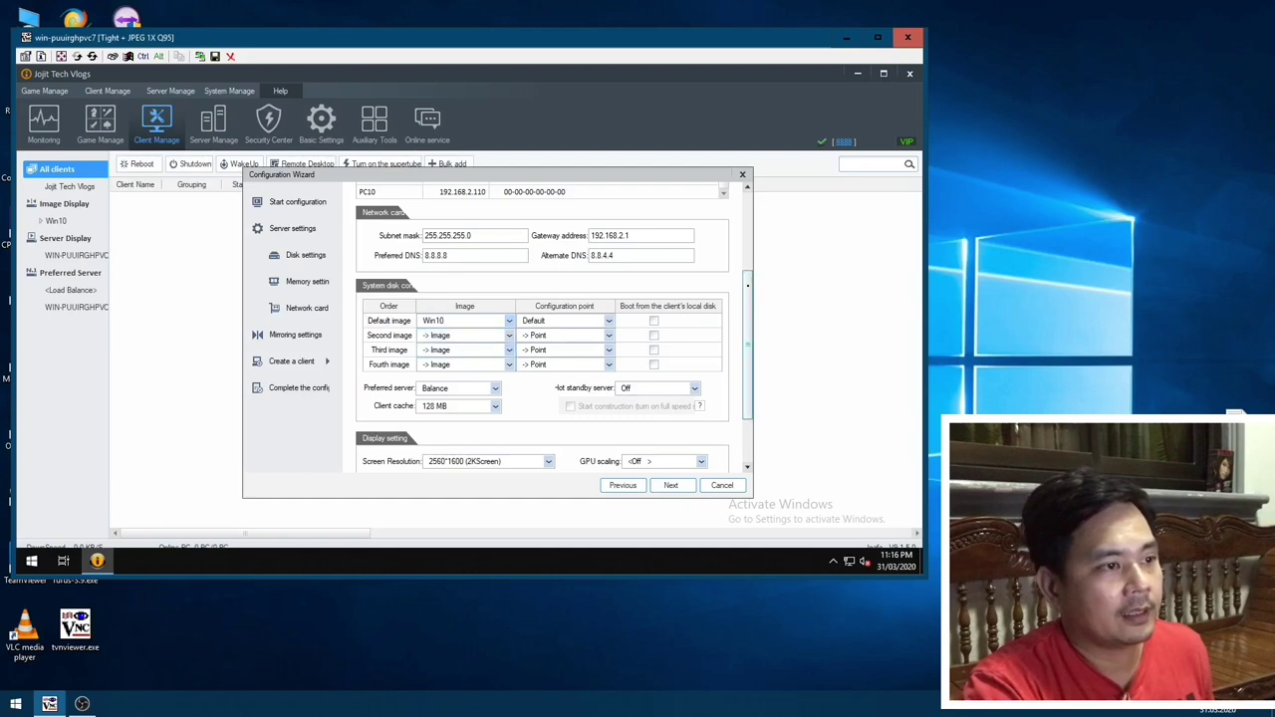
scroll(732, 279, down, 3)
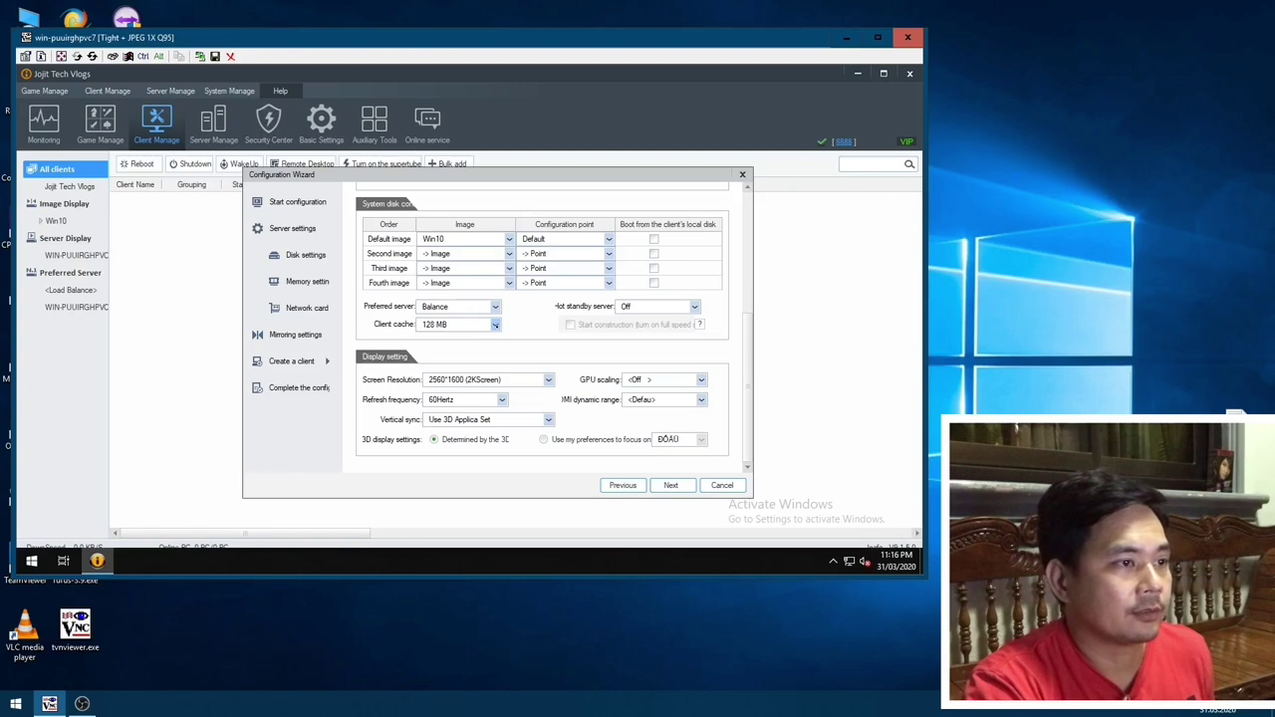
- Set client cache to 512 MB and screen resolution to 1366*768, then go to the next page
click(495, 325)
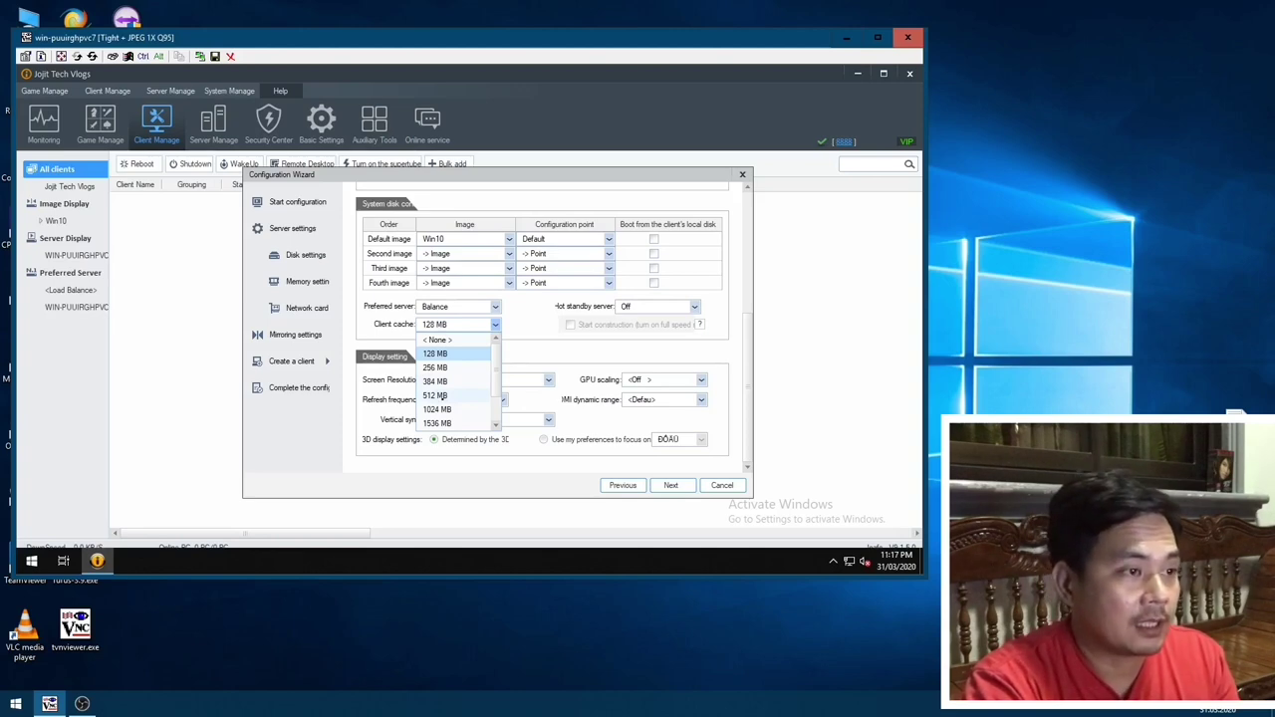
click(438, 395)
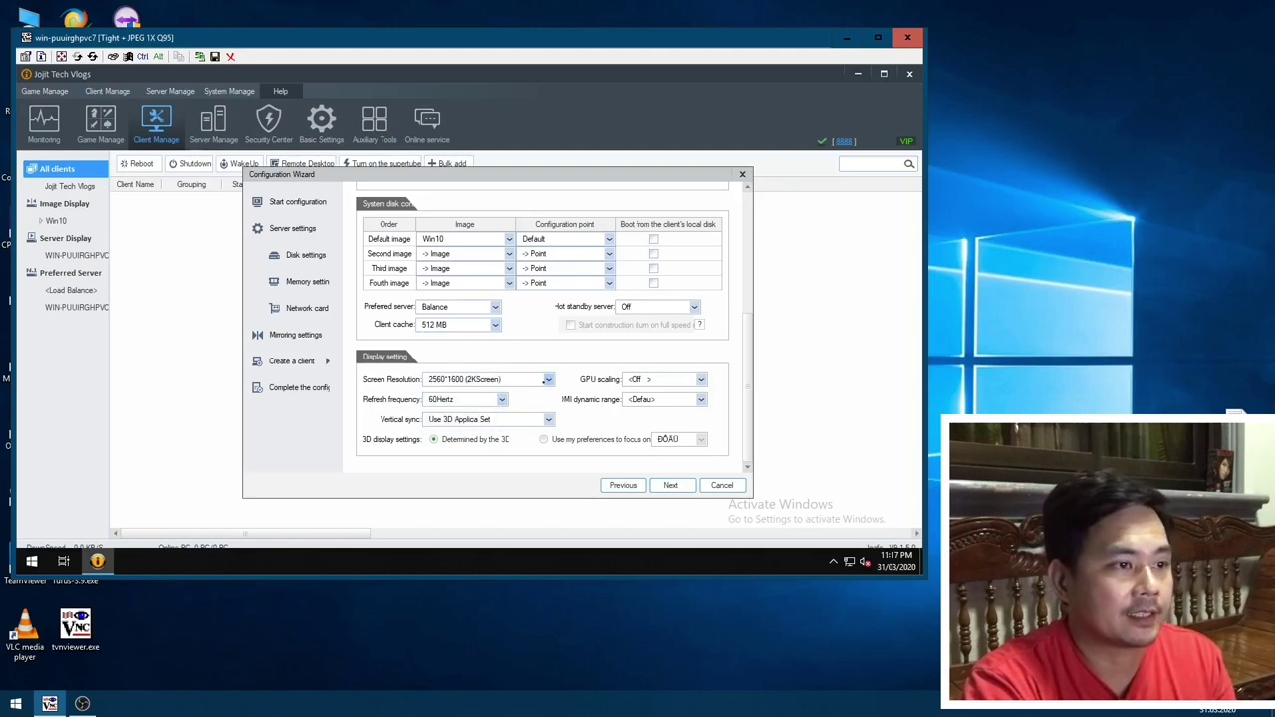
click(548, 380)
drag(549, 421, 545, 439)
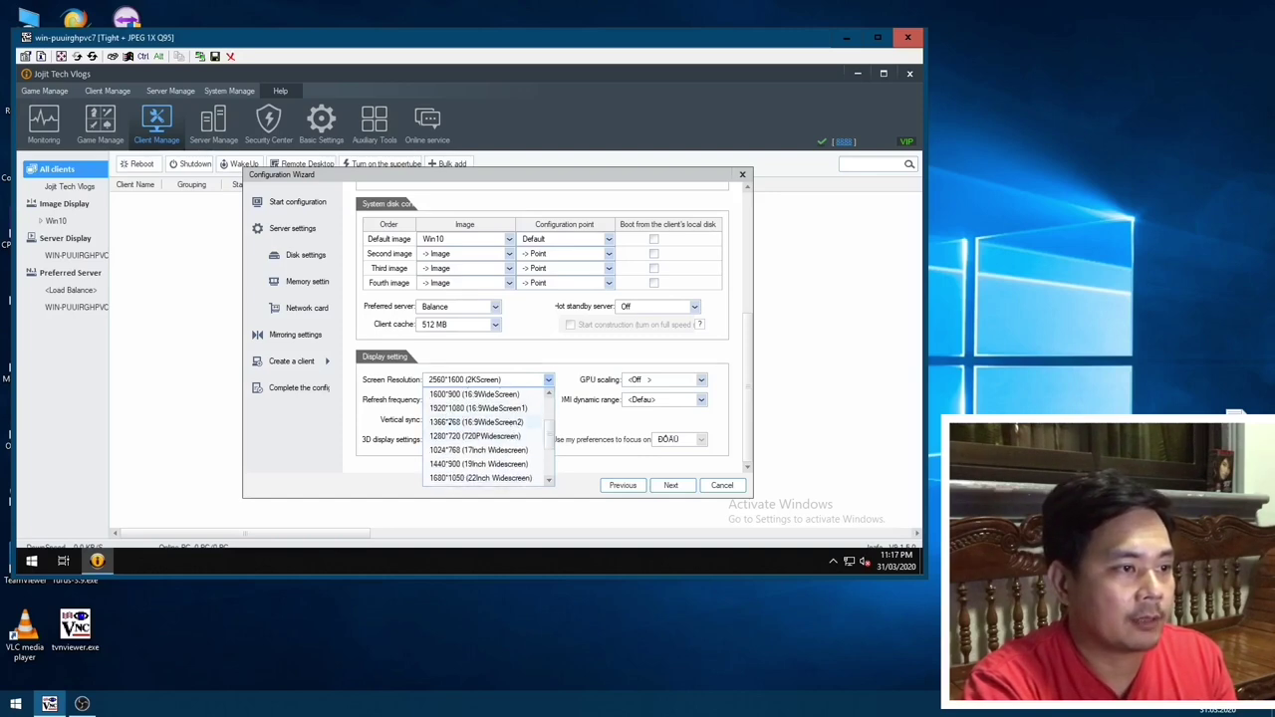
click(476, 421)
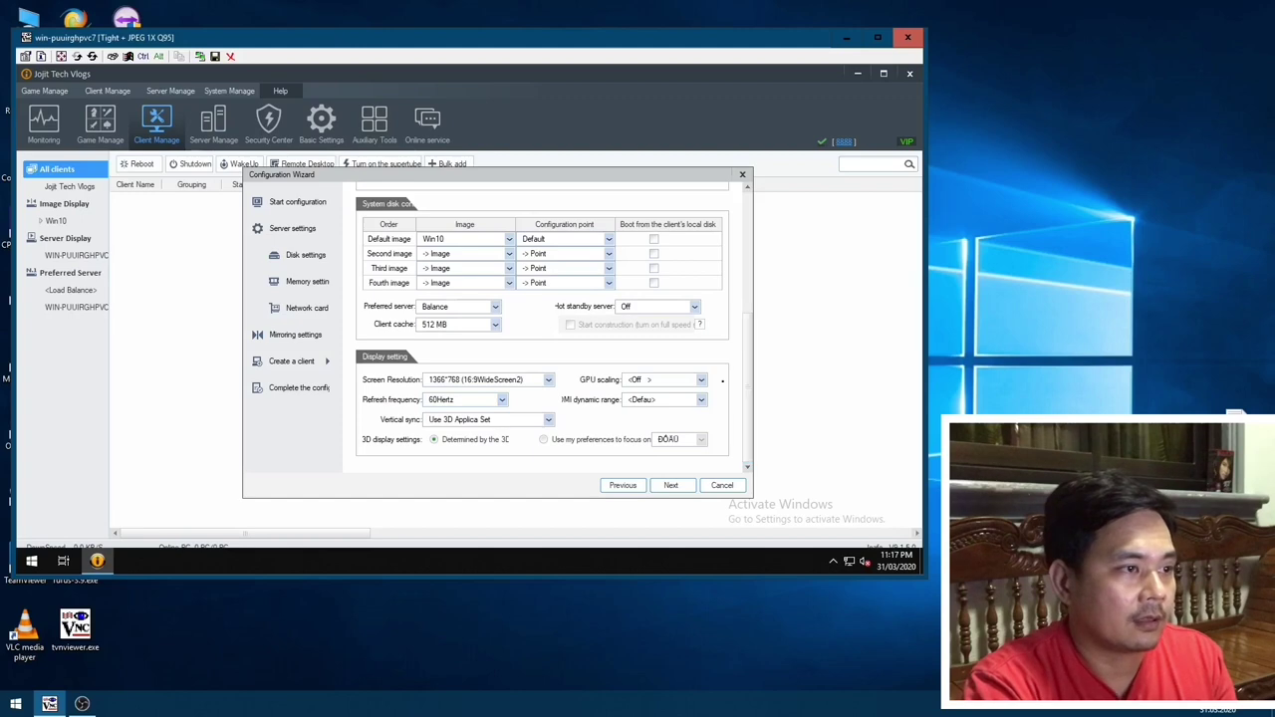
click(671, 486)
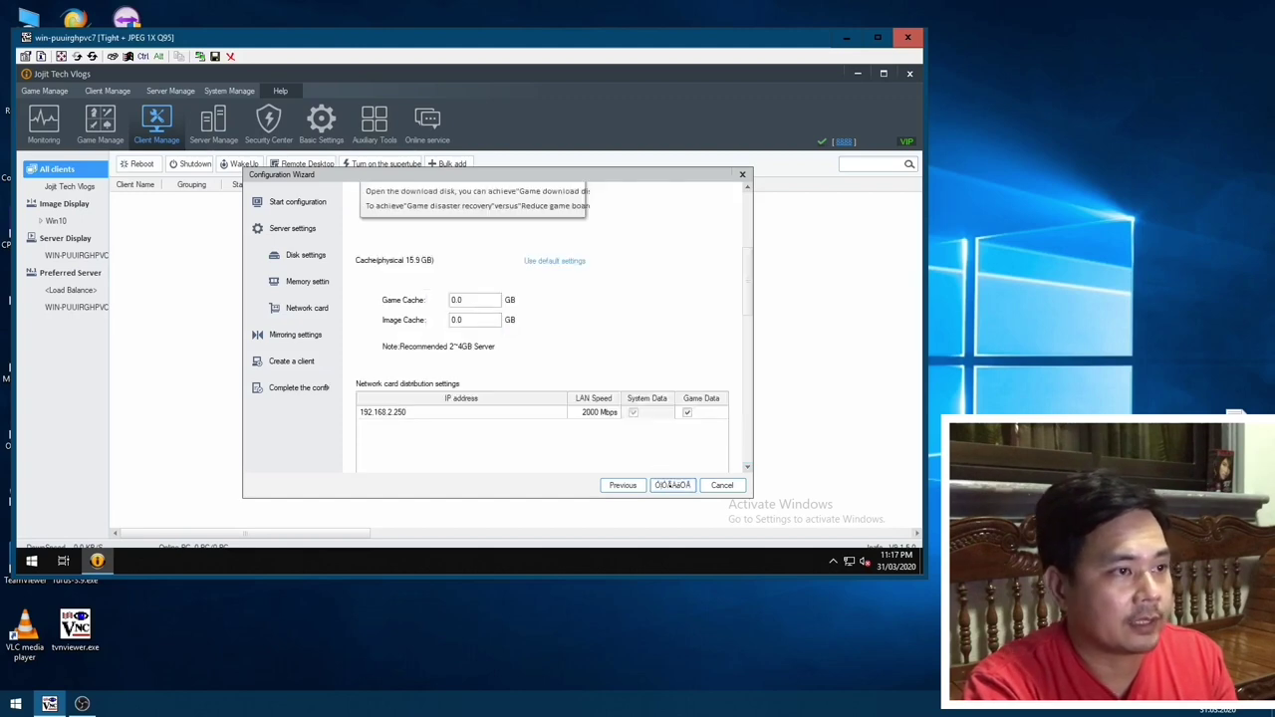
- Finish the wizard, accept manual game-resource import, and shift the remote viewer slightly right
click(671, 485)
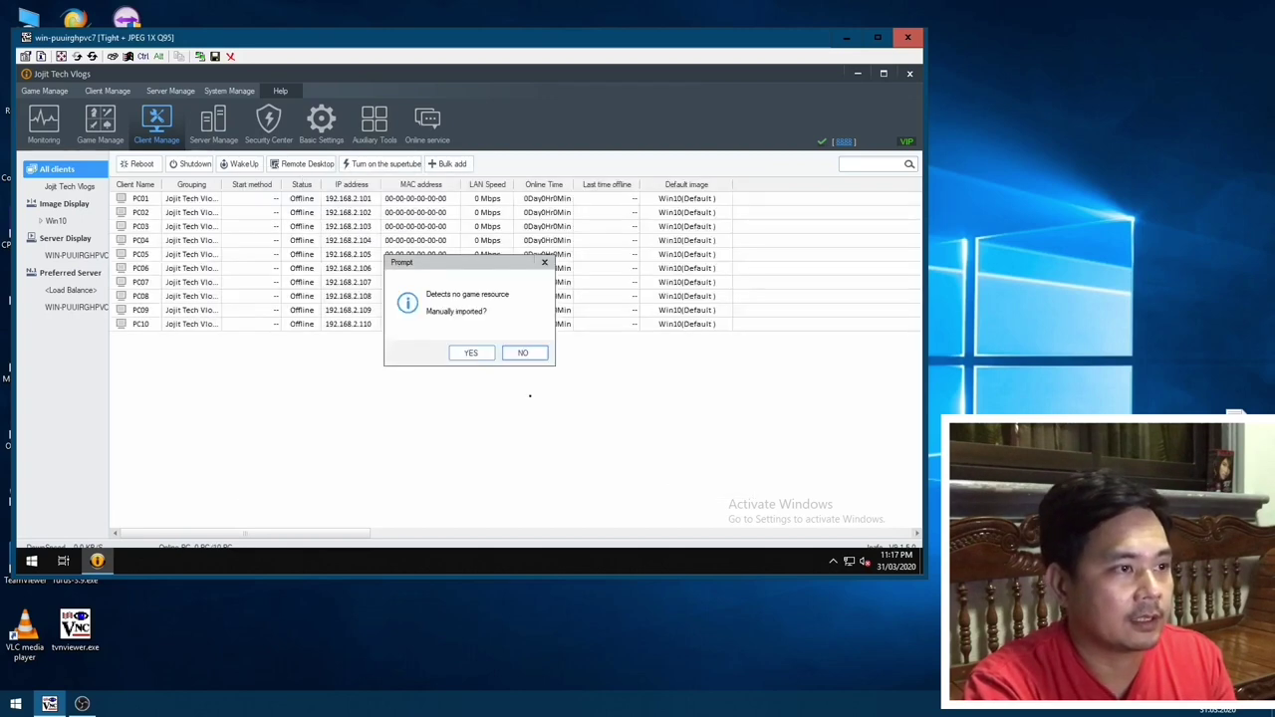
click(474, 354)
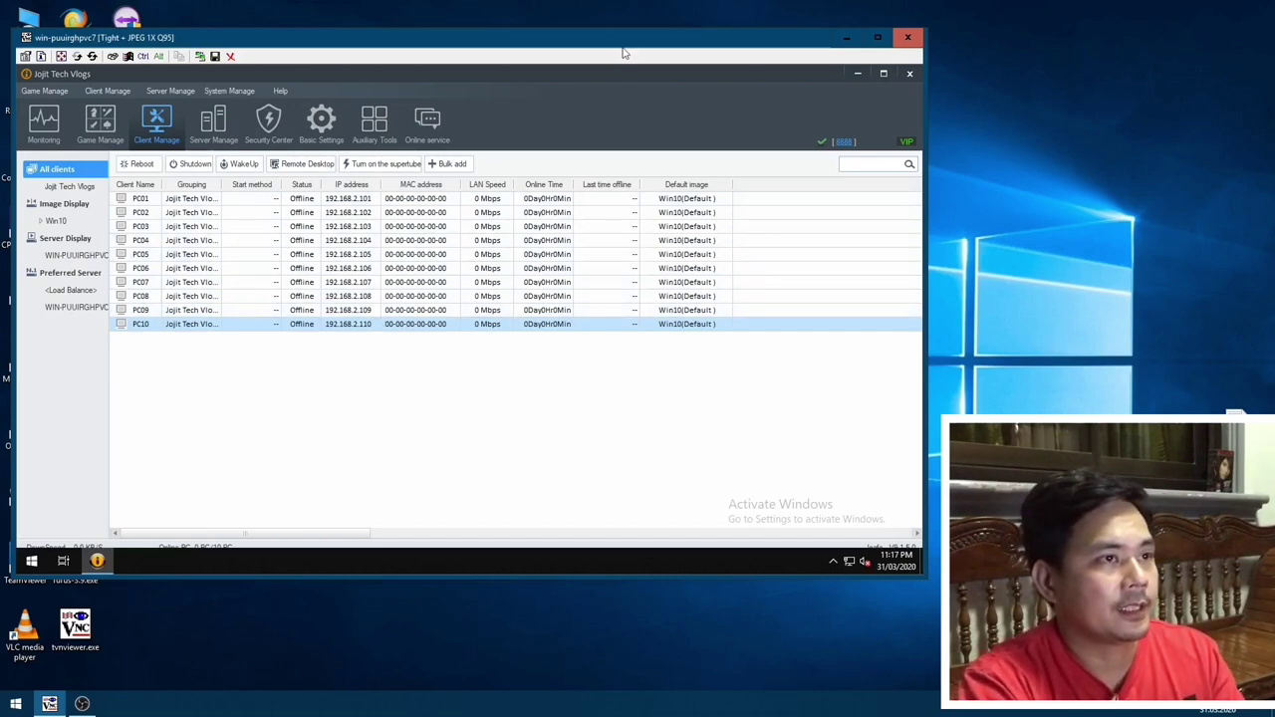
drag(623, 53, 648, 55)
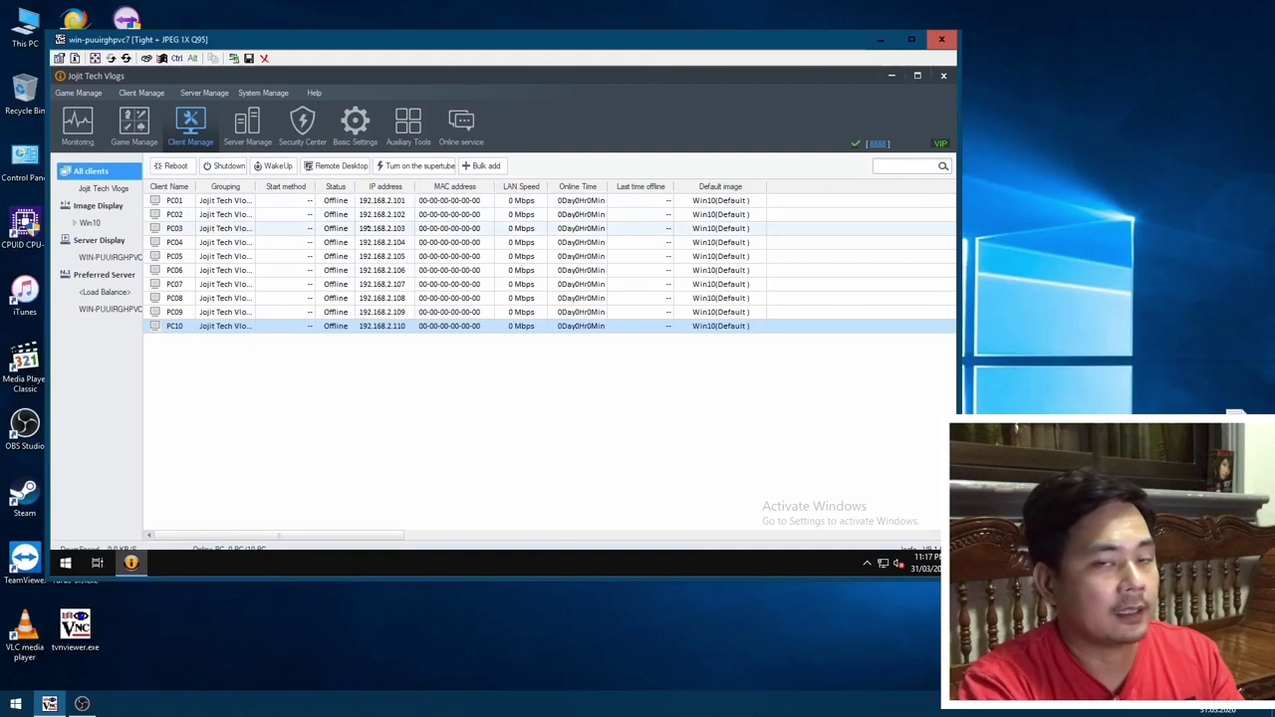
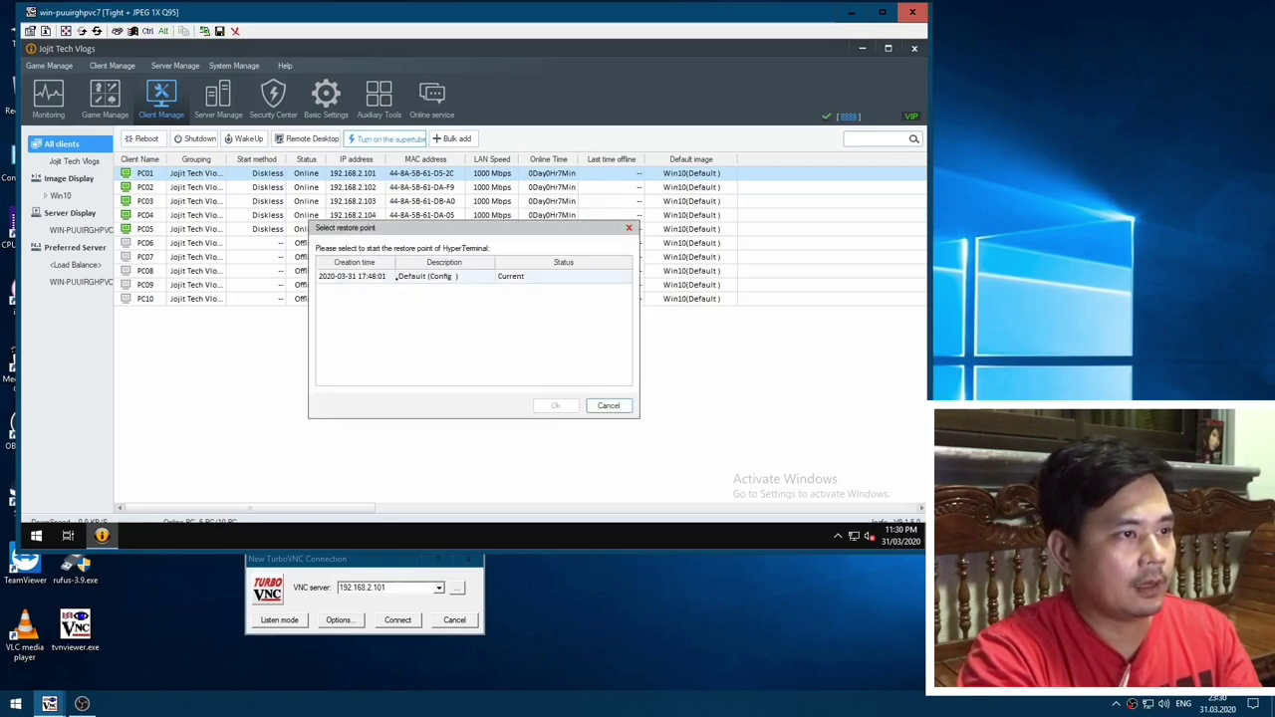
click(398, 276)
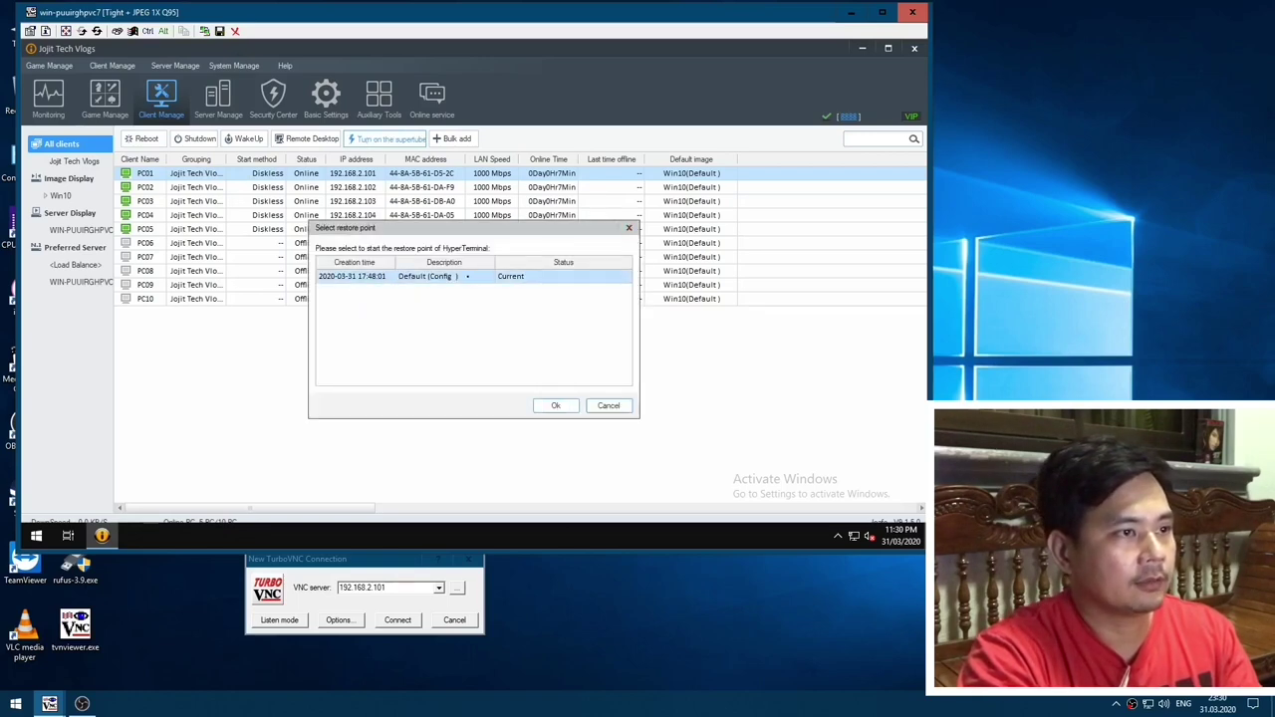
drag(474, 231, 324, 204)
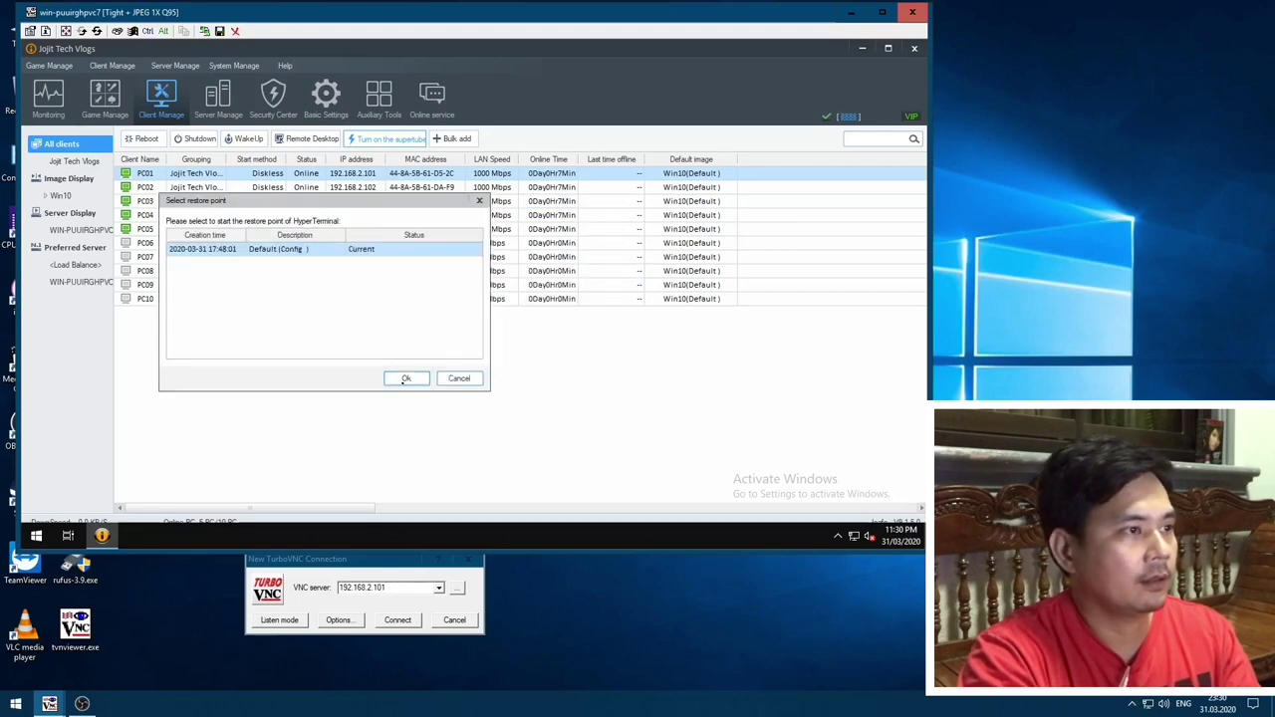
click(405, 379)
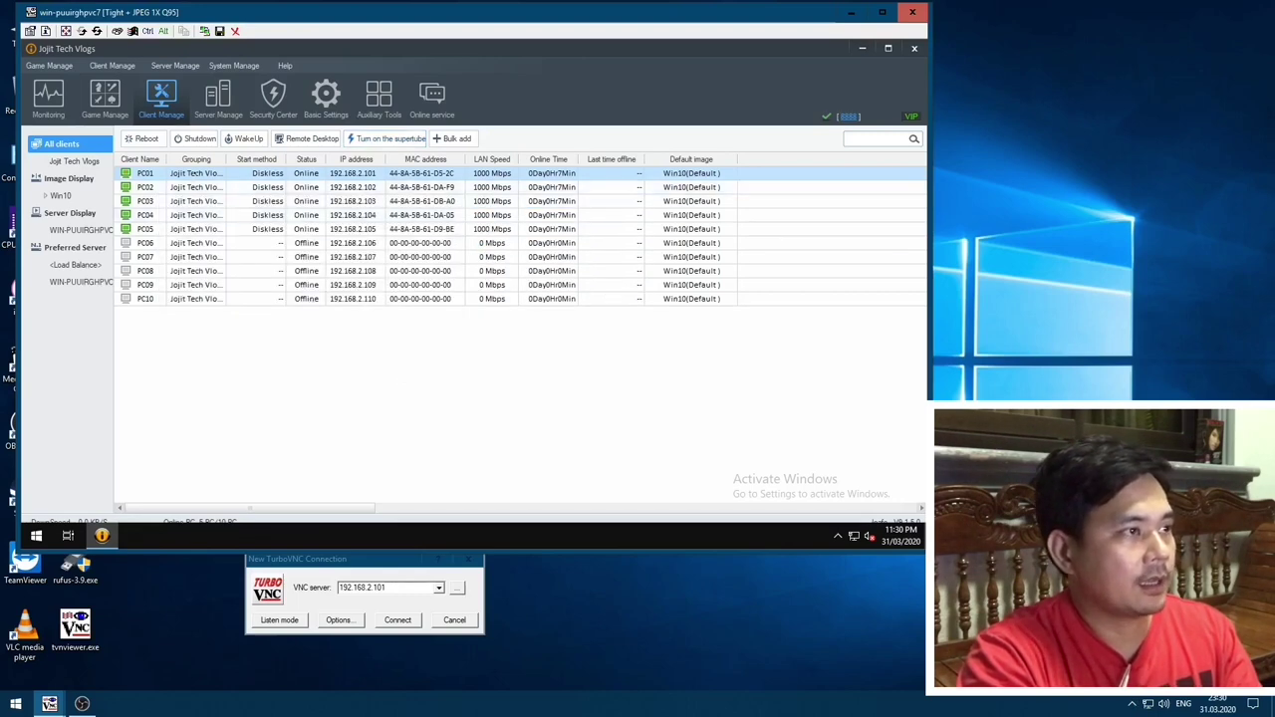
- Select PC01 in the client list and reboot it, confirming with YES
click(189, 187)
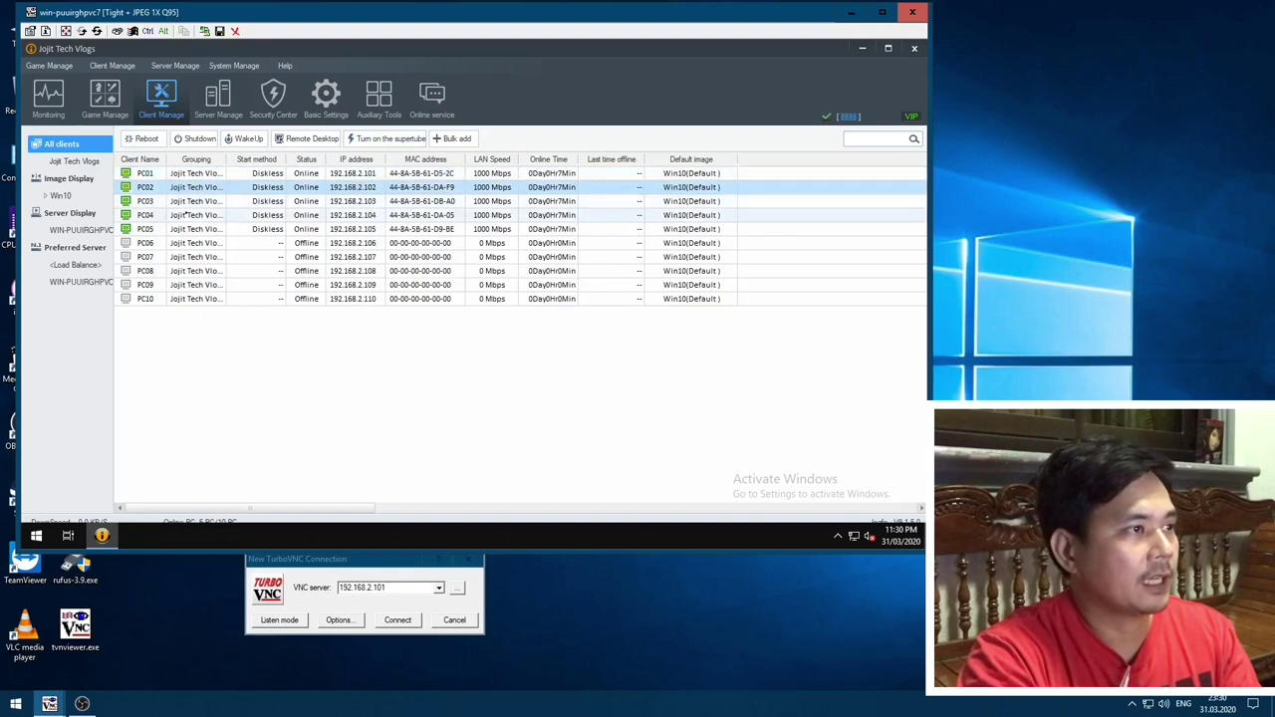
click(189, 214)
click(190, 173)
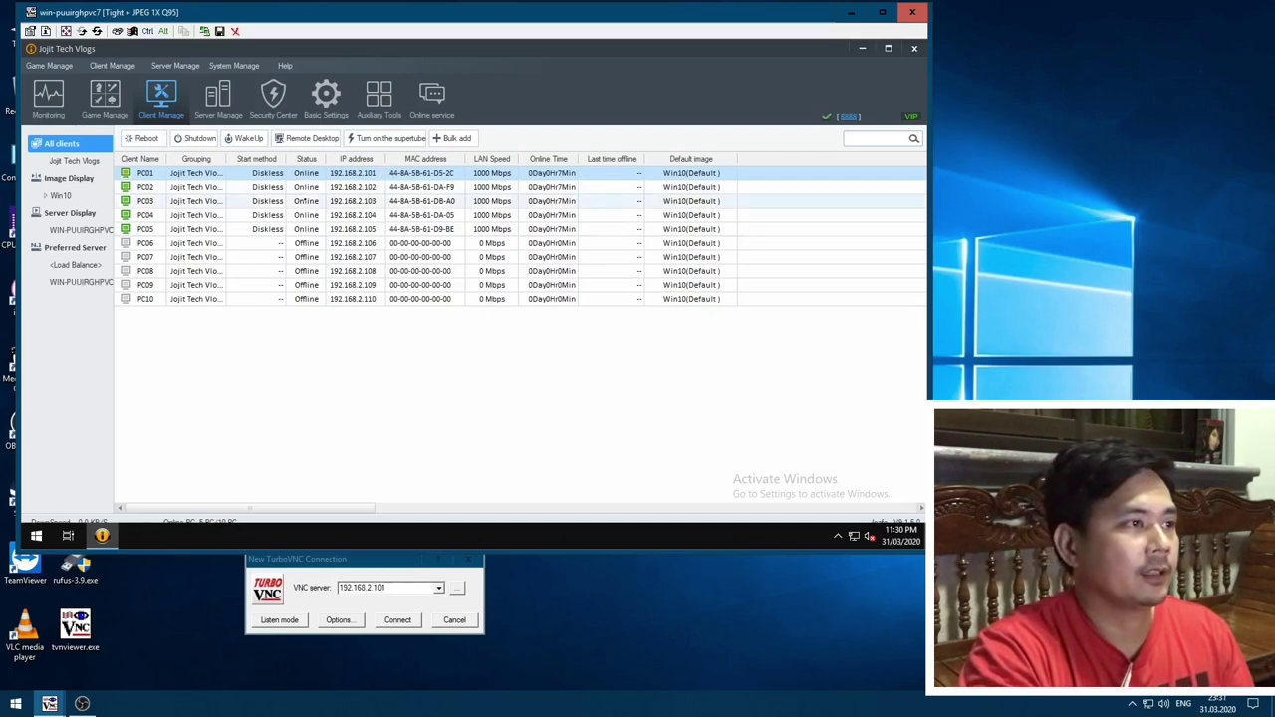
click(291, 188)
click(295, 173)
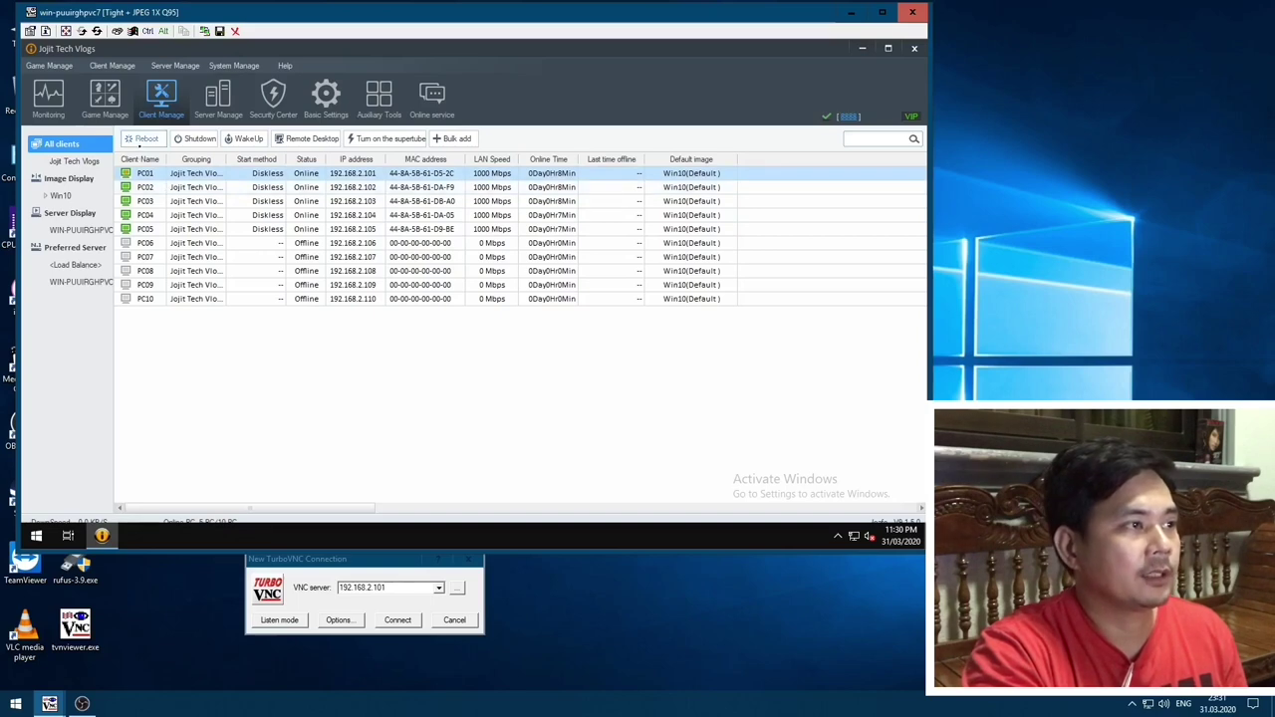
click(141, 139)
click(455, 319)
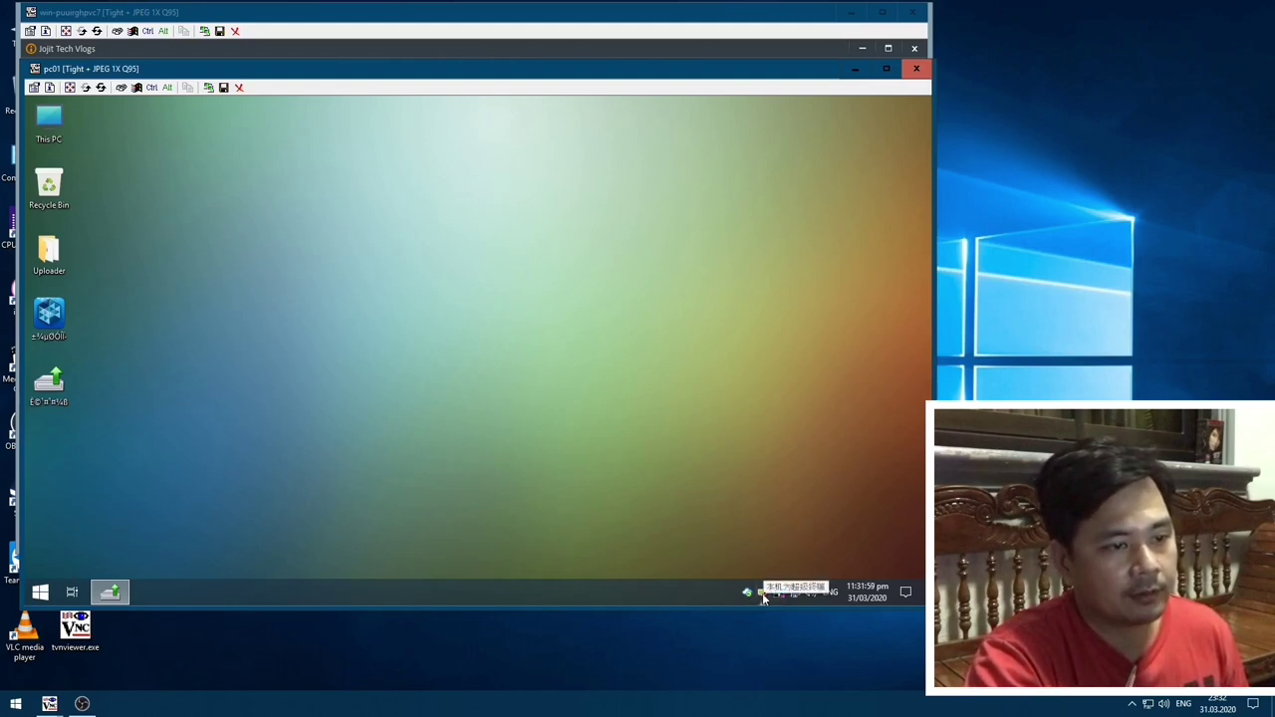
- Reposition the PC01 TurboVNC window to check its rebooted desktop
drag(454, 76, 443, 33)
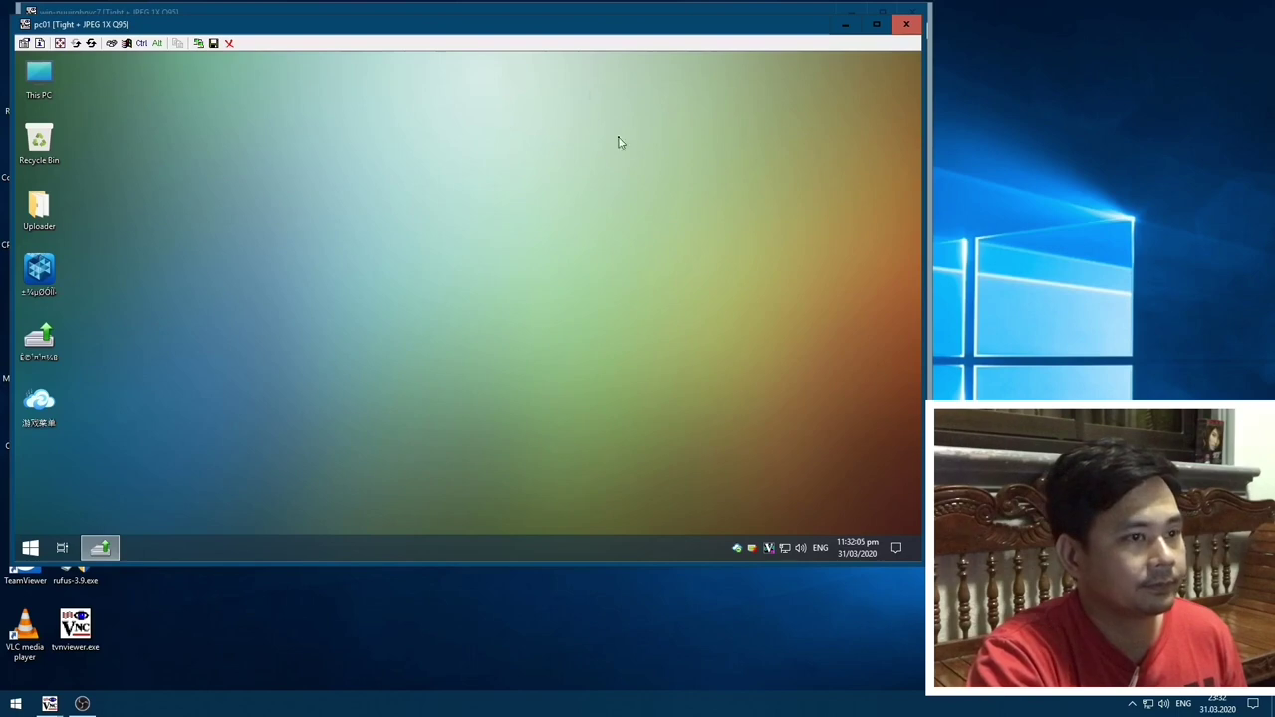
drag(603, 31, 589, 22)
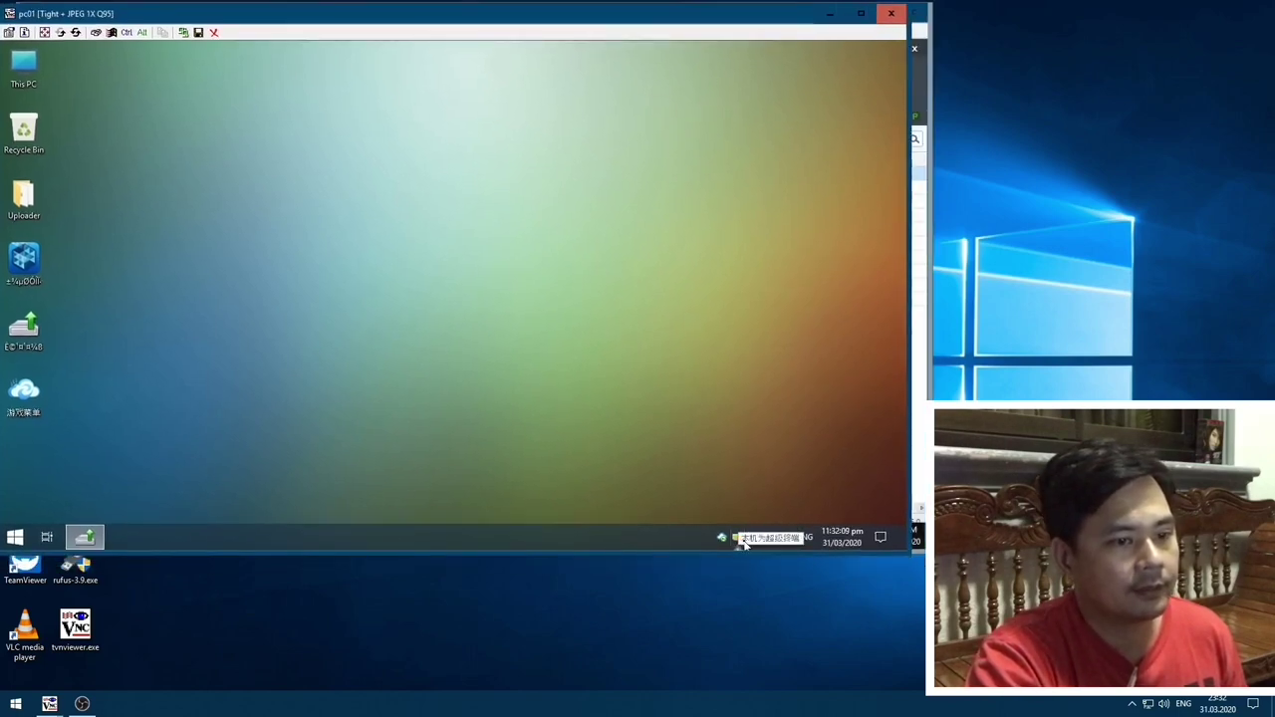
drag(577, 8, 358, 32)
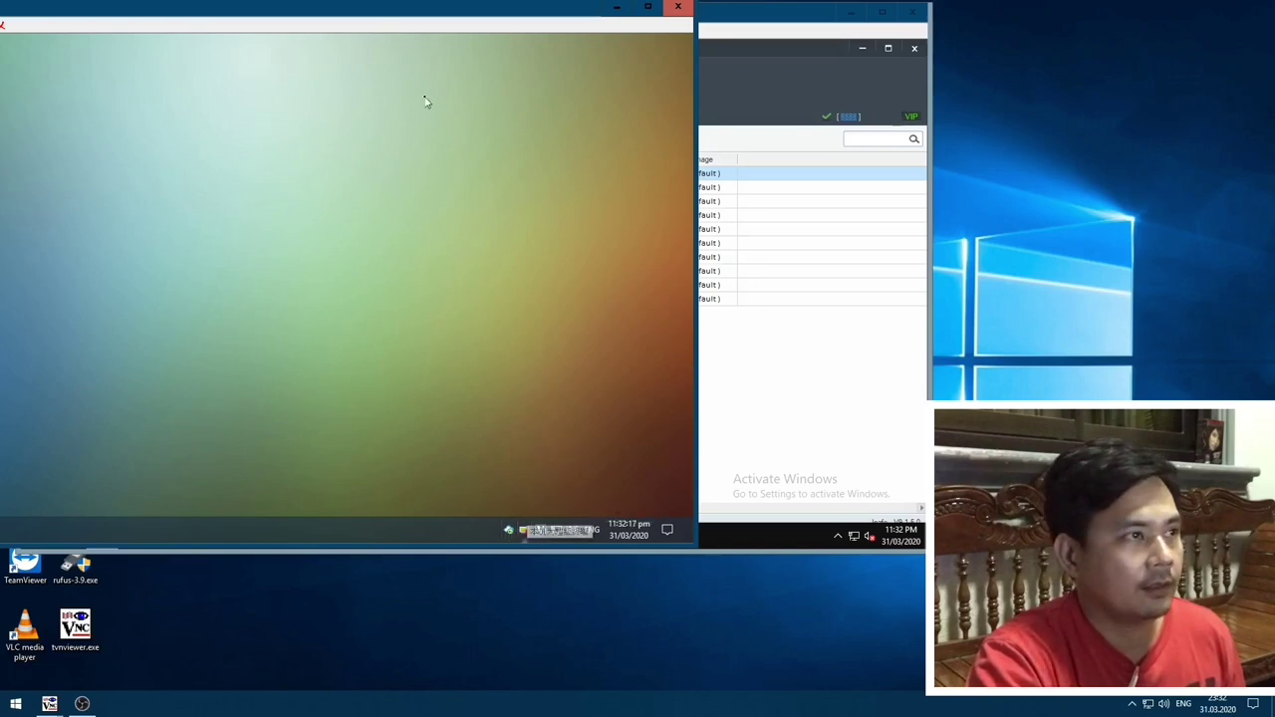
drag(381, 14, 603, 21)
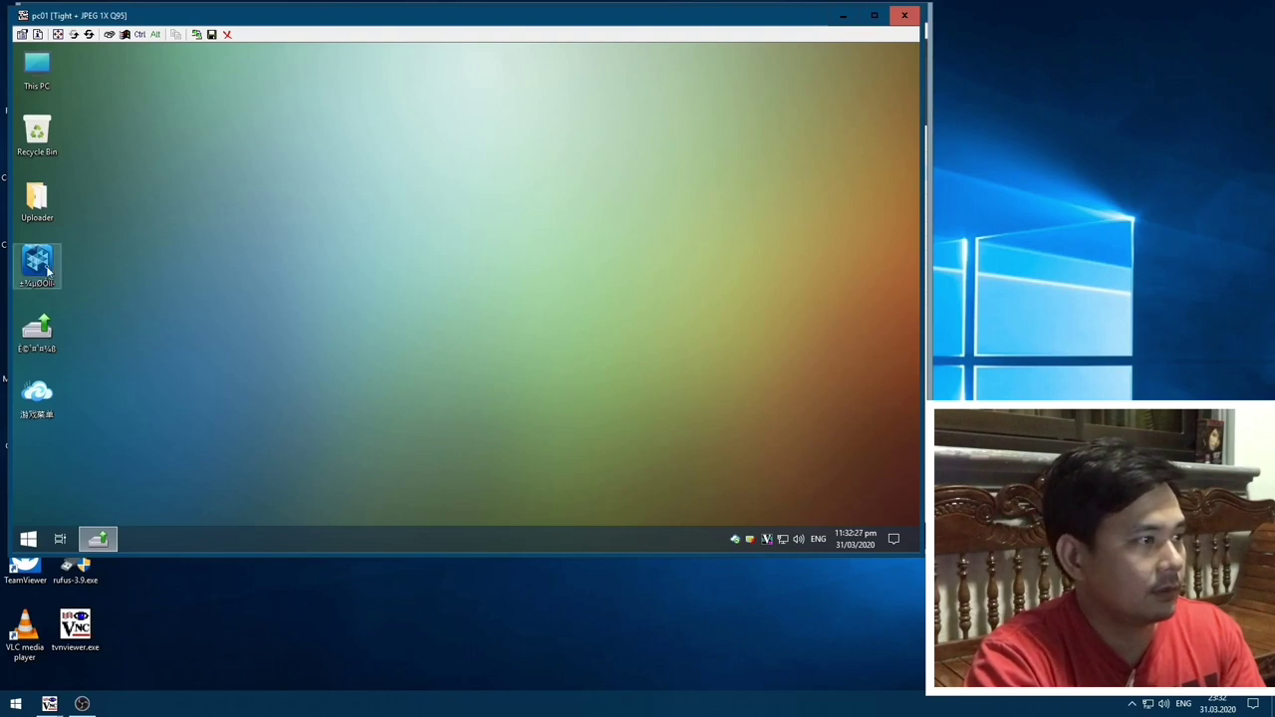
- Launch and close the 游戏菜单 cloud shortcut, then tick Hidden in its properties
double_click(44, 414)
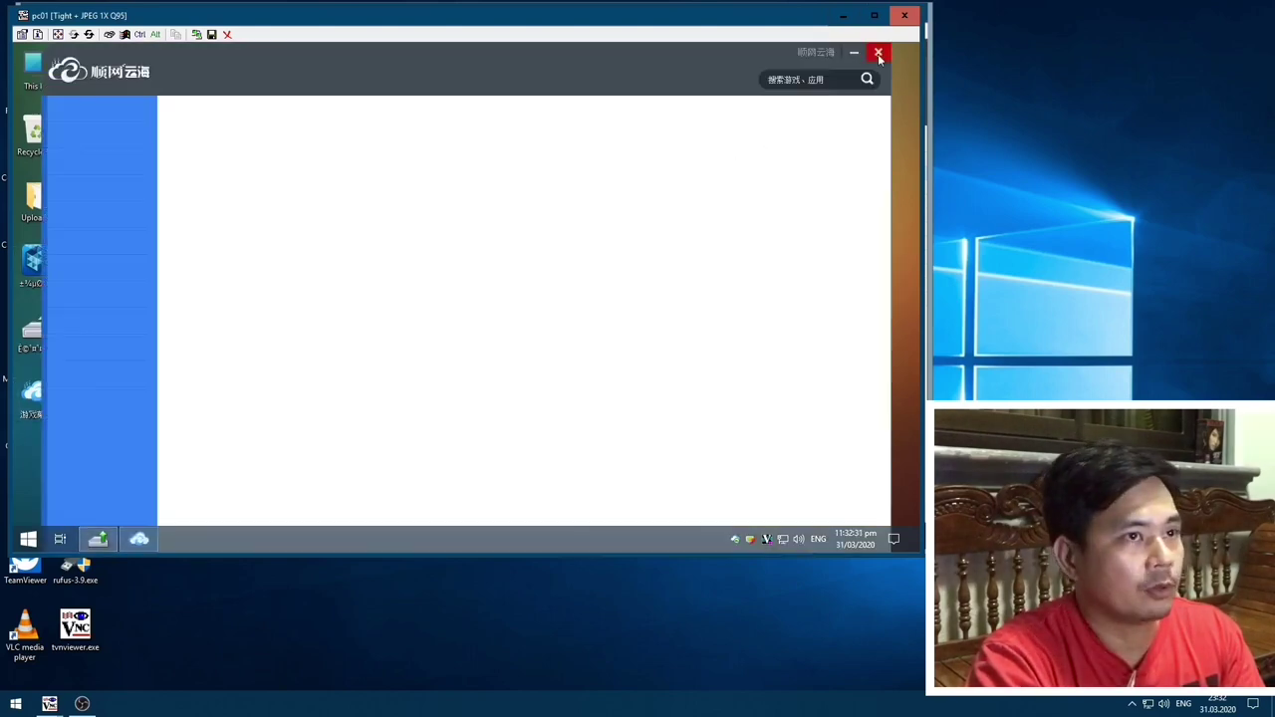
click(880, 54)
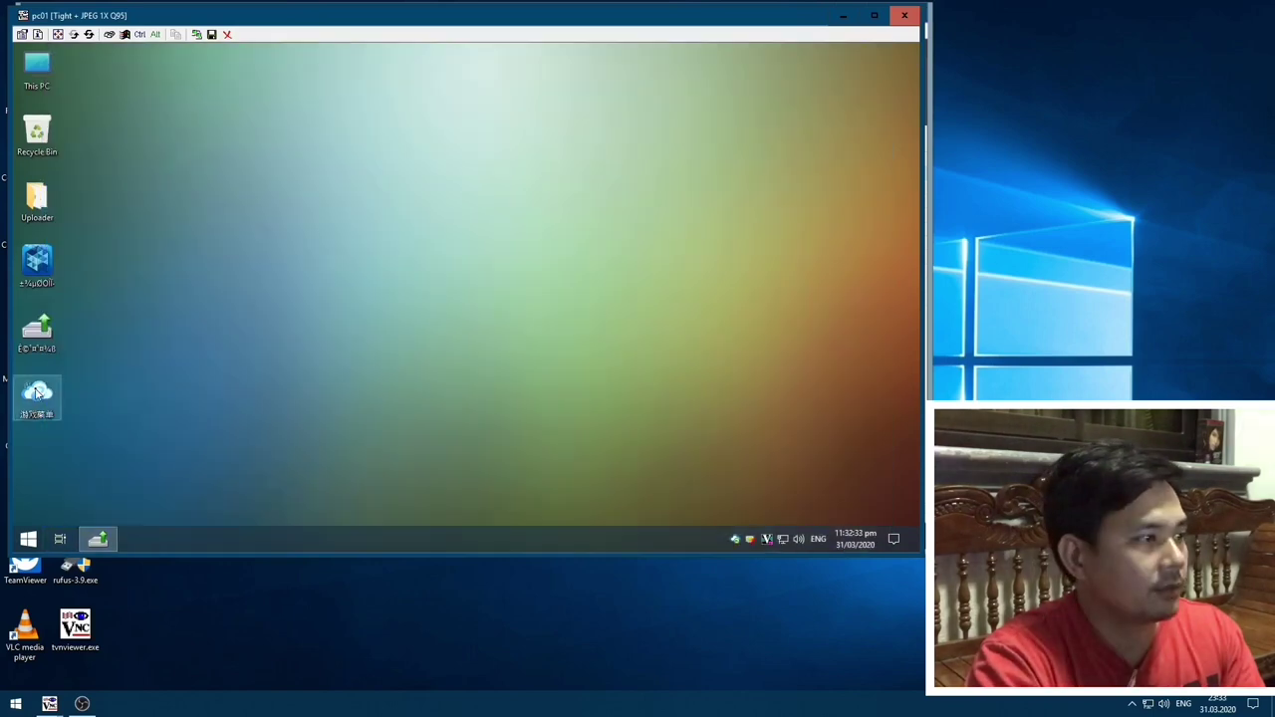
right_click(39, 391)
click(79, 379)
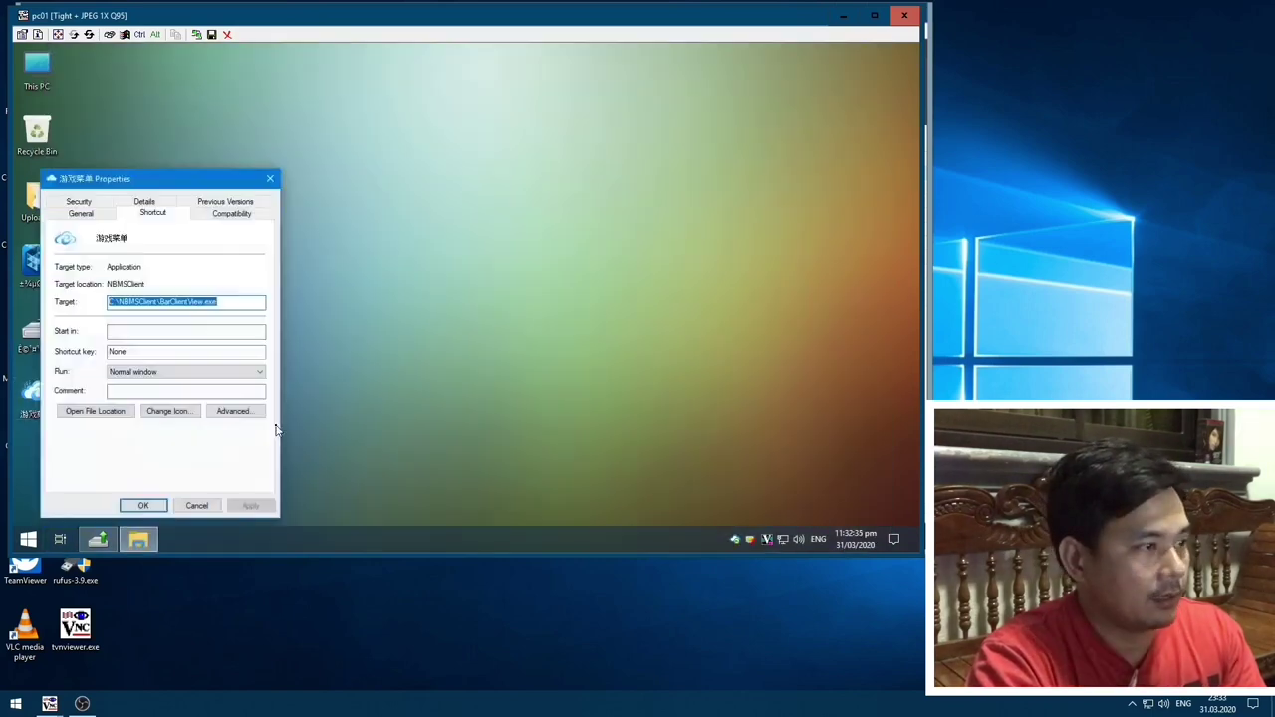
click(79, 203)
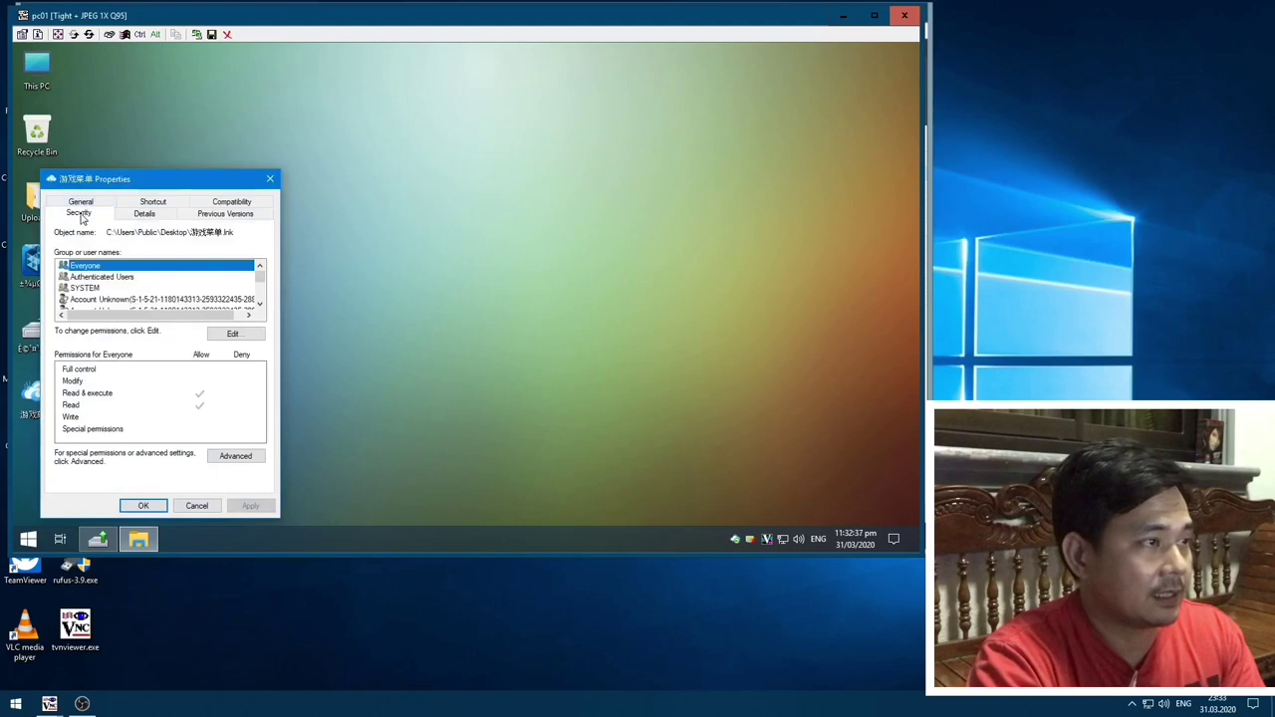
click(81, 202)
click(164, 434)
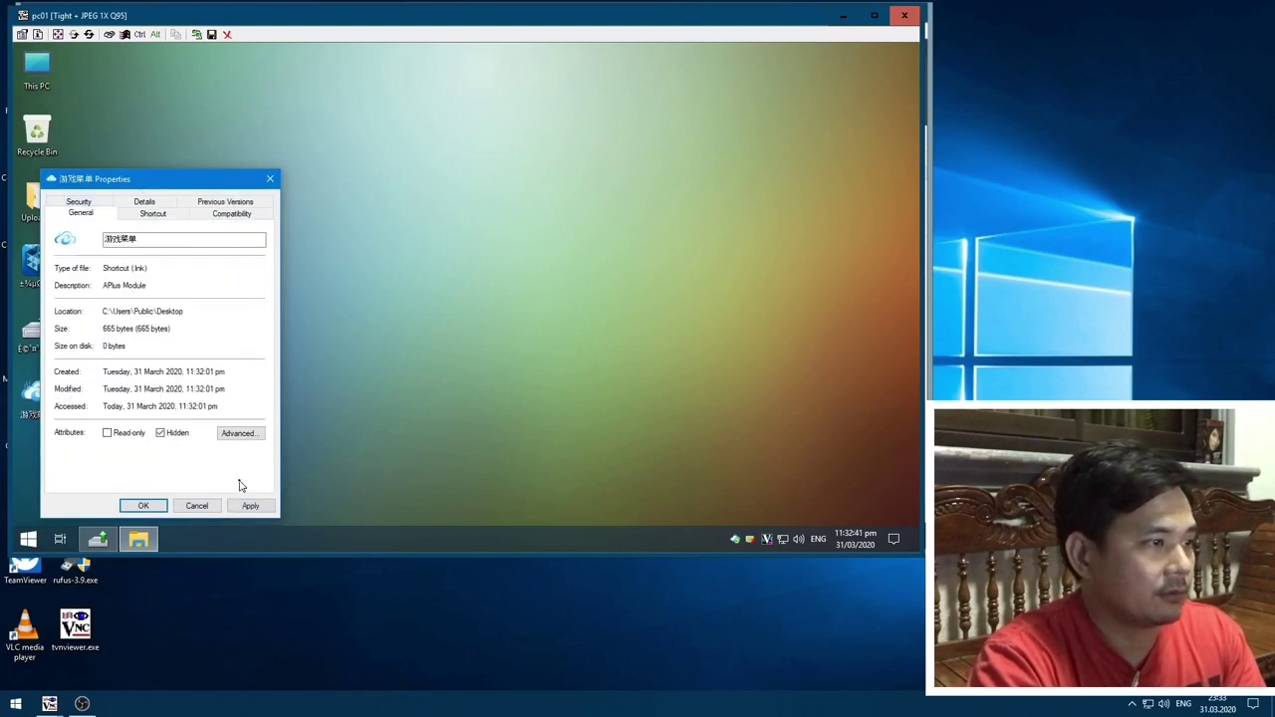
click(197, 507)
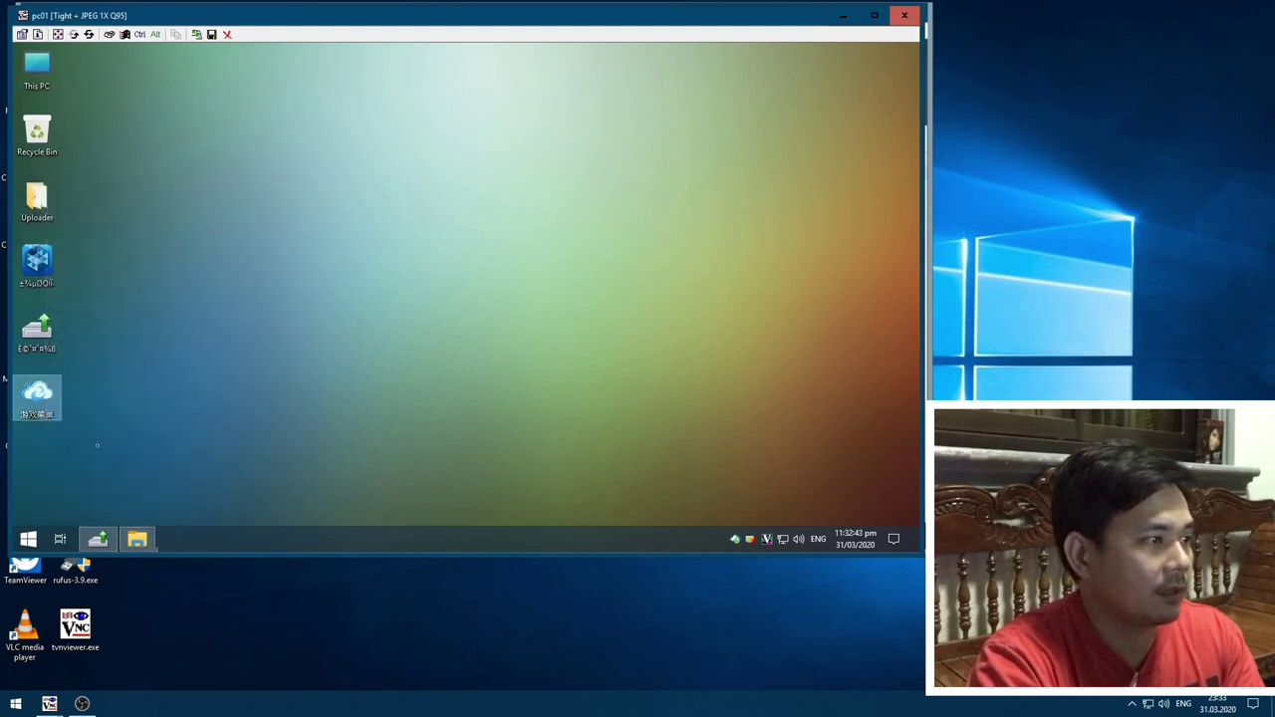
- Reopen the shortcut's properties, tick Hidden again, apply it and confirm with OK
right_click(50, 395)
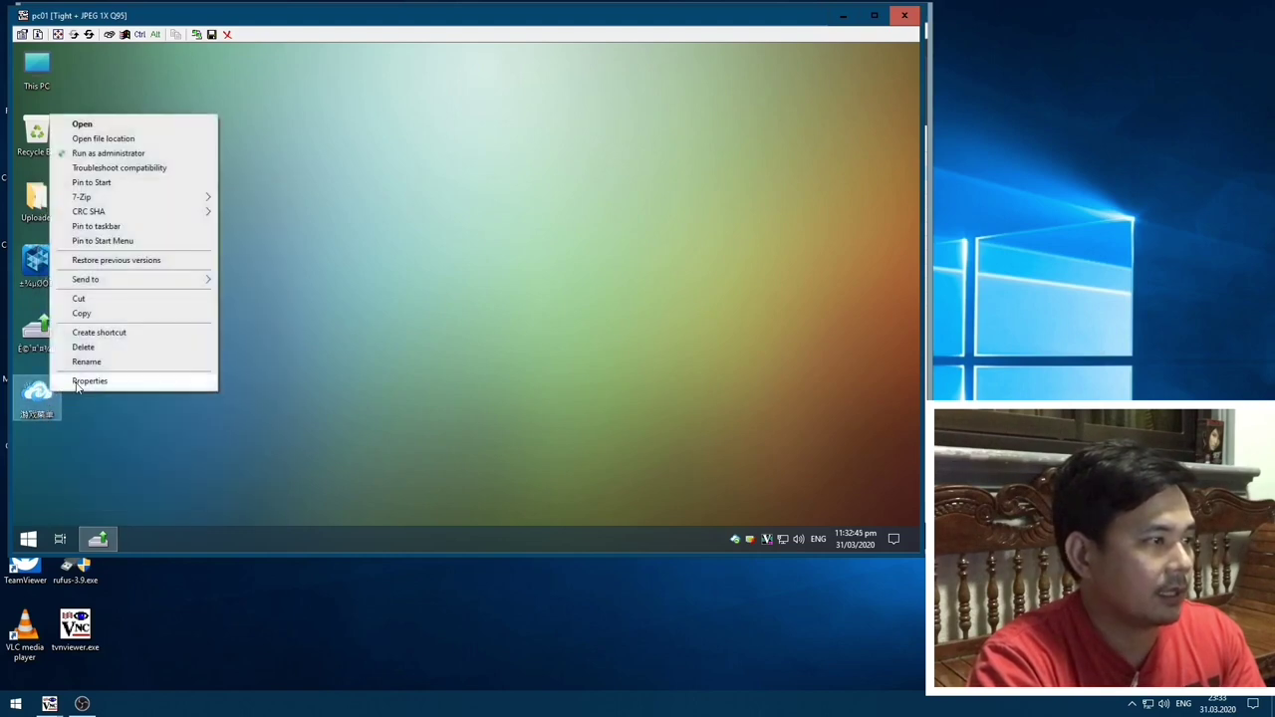
click(80, 382)
click(94, 214)
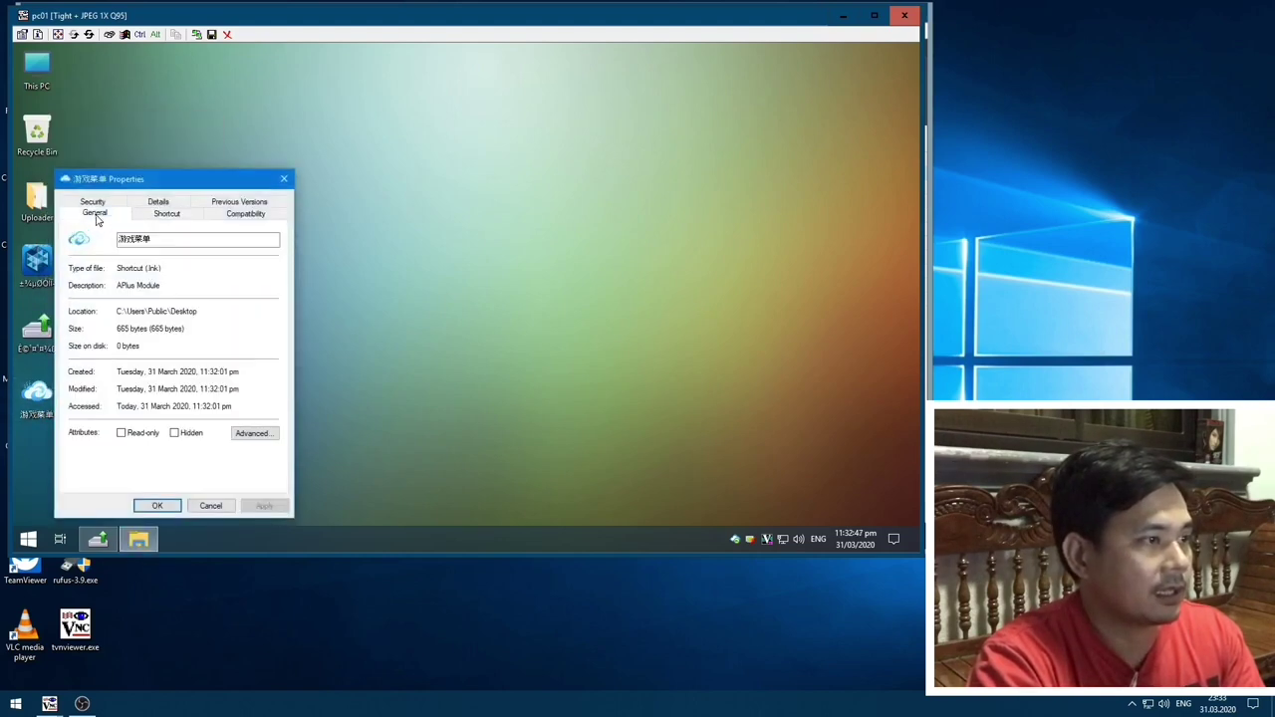
click(201, 438)
click(261, 505)
click(156, 505)
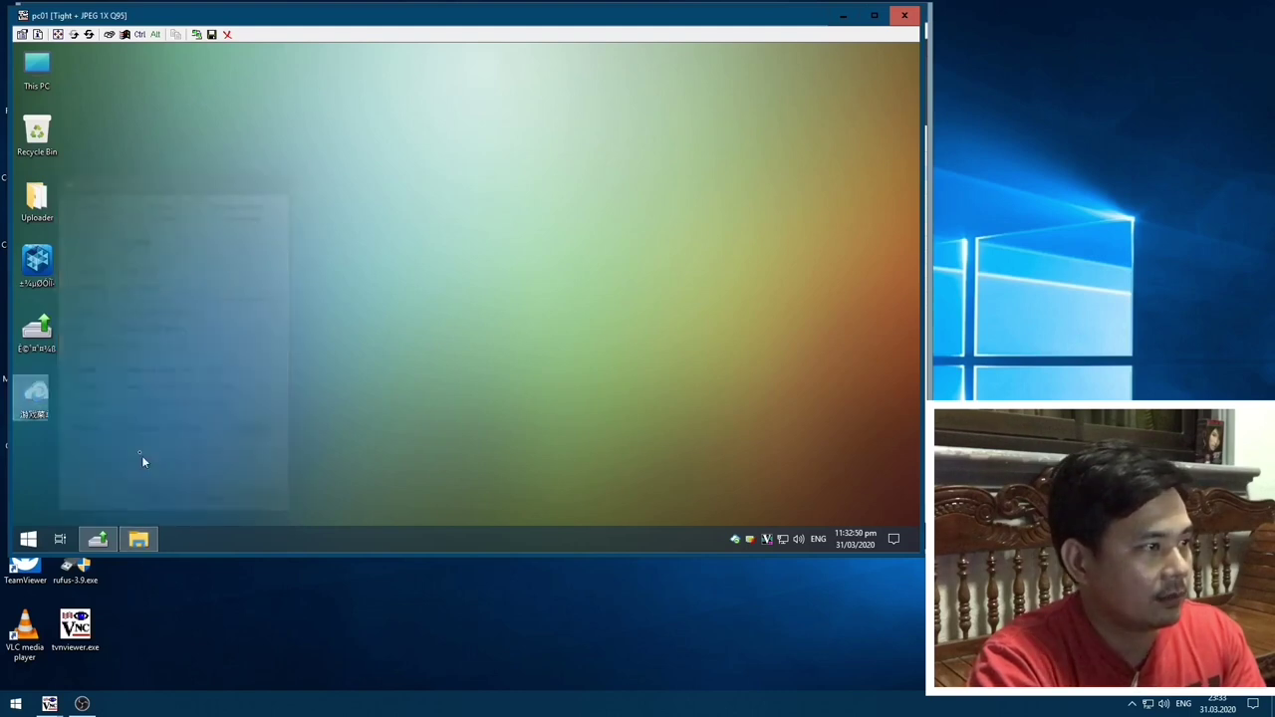
- Set the blue client shortcut on PC01's desktop to Hidden and apply it
right_click(40, 250)
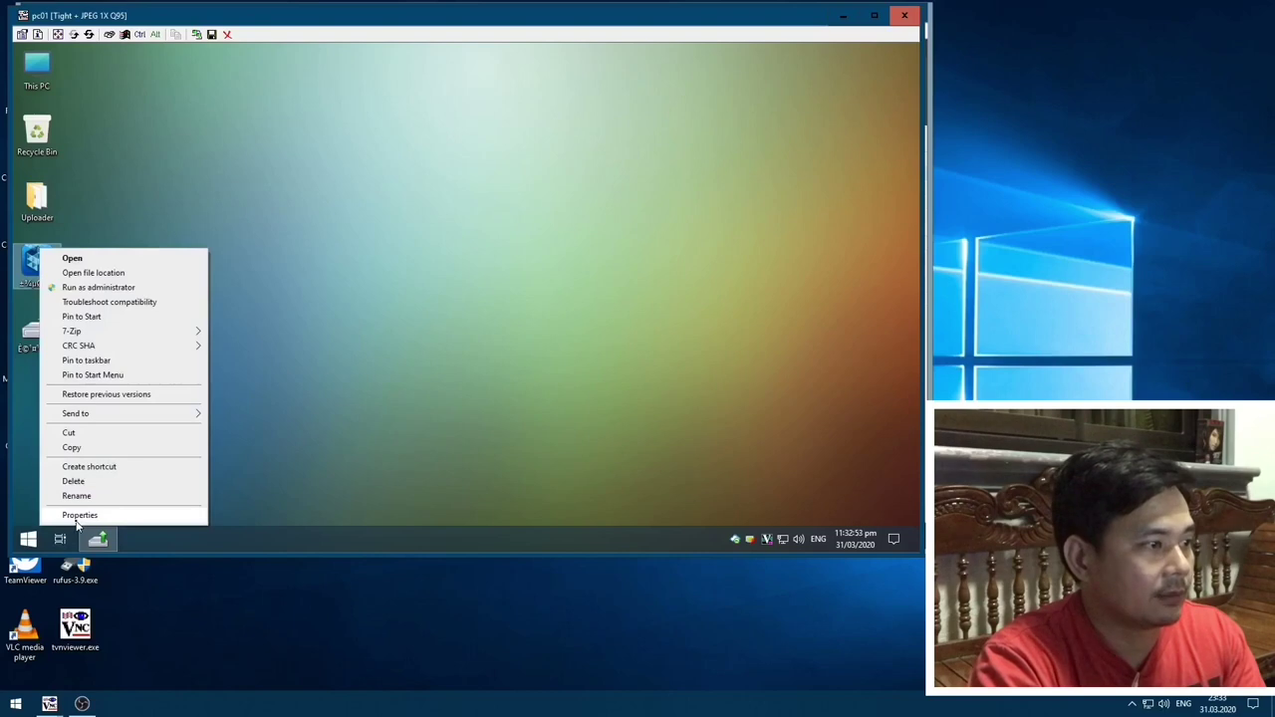
click(79, 515)
drag(204, 177, 281, 133)
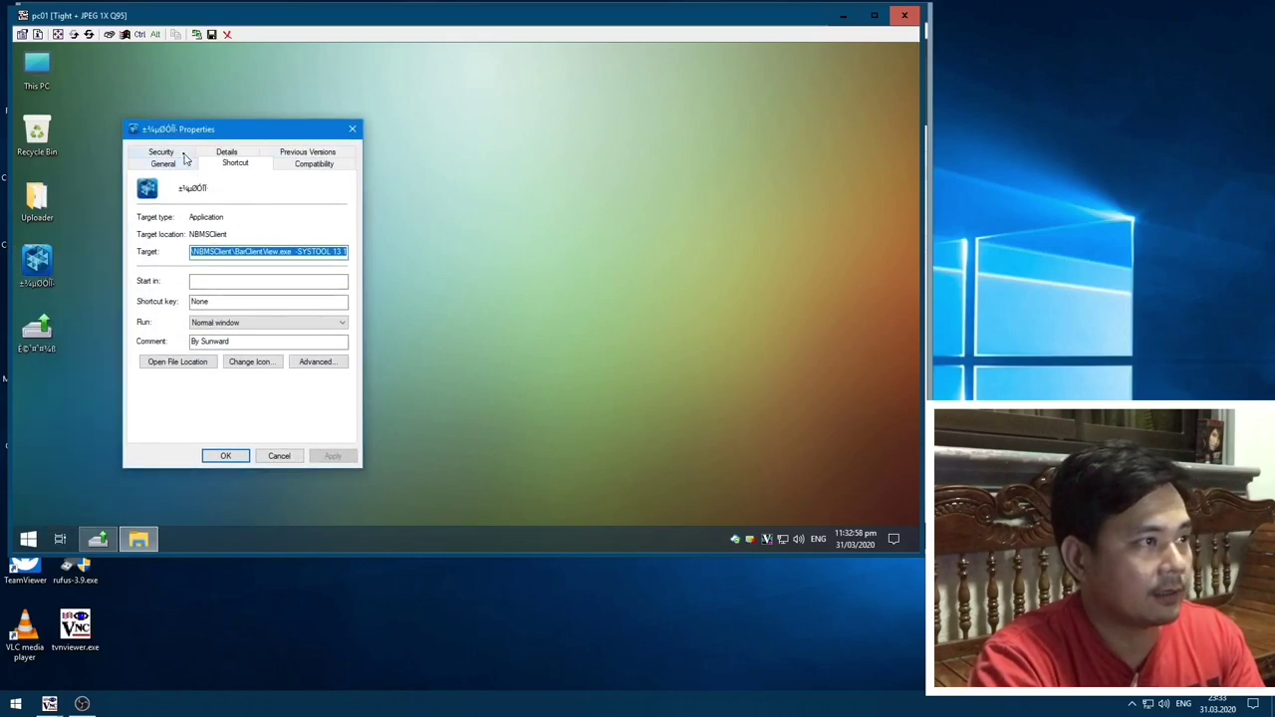
click(165, 162)
click(243, 382)
click(333, 456)
click(227, 457)
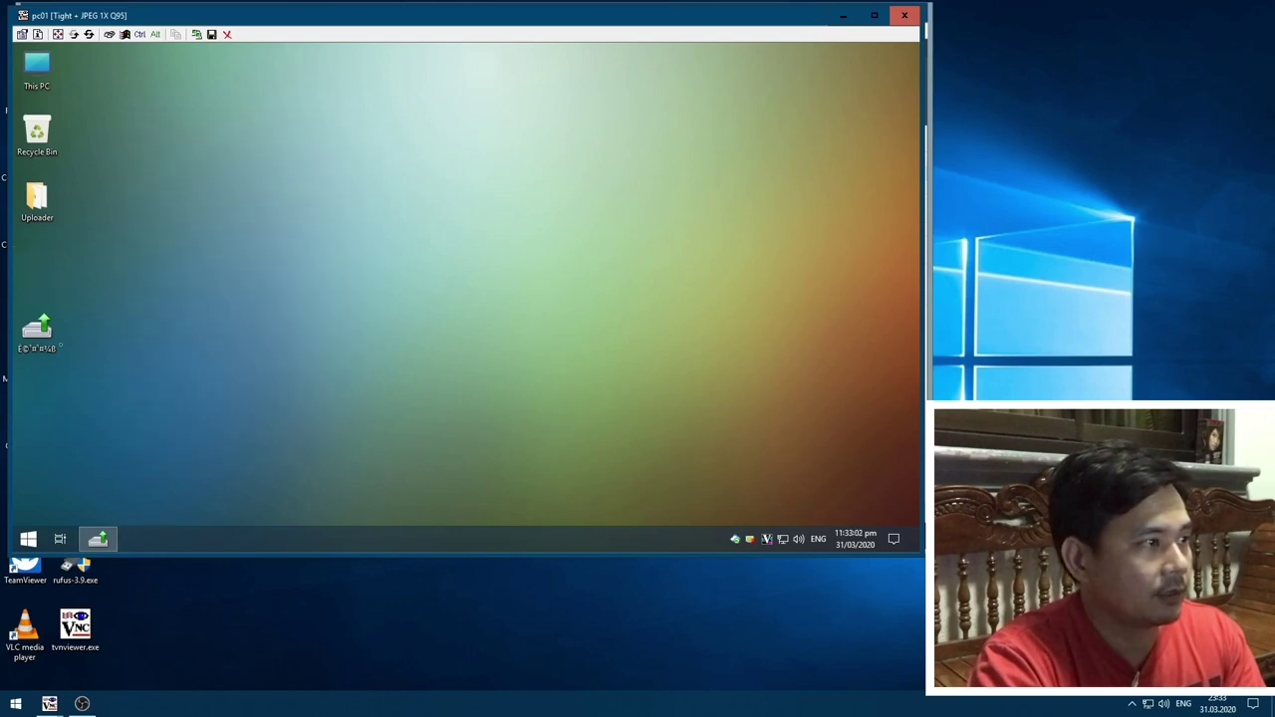
- Delete the green upload shortcut and the Uploader folder from the desktop
right_click(53, 341)
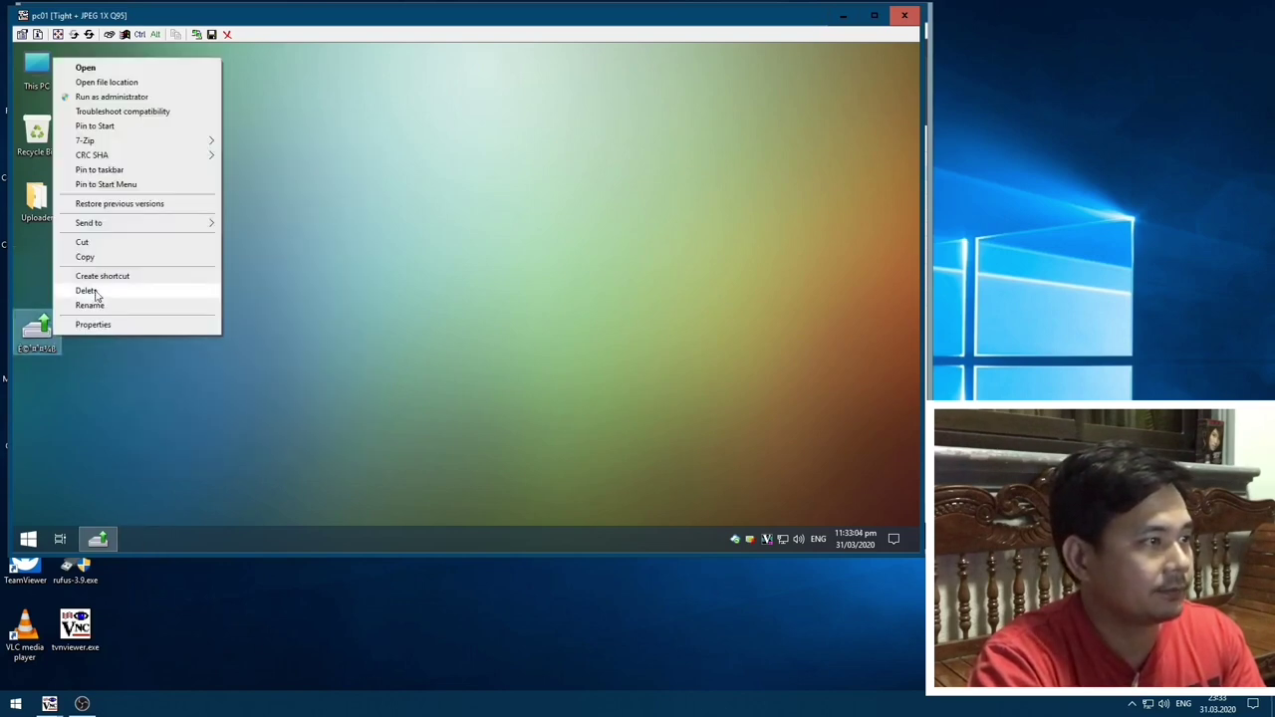
click(94, 290)
right_click(32, 205)
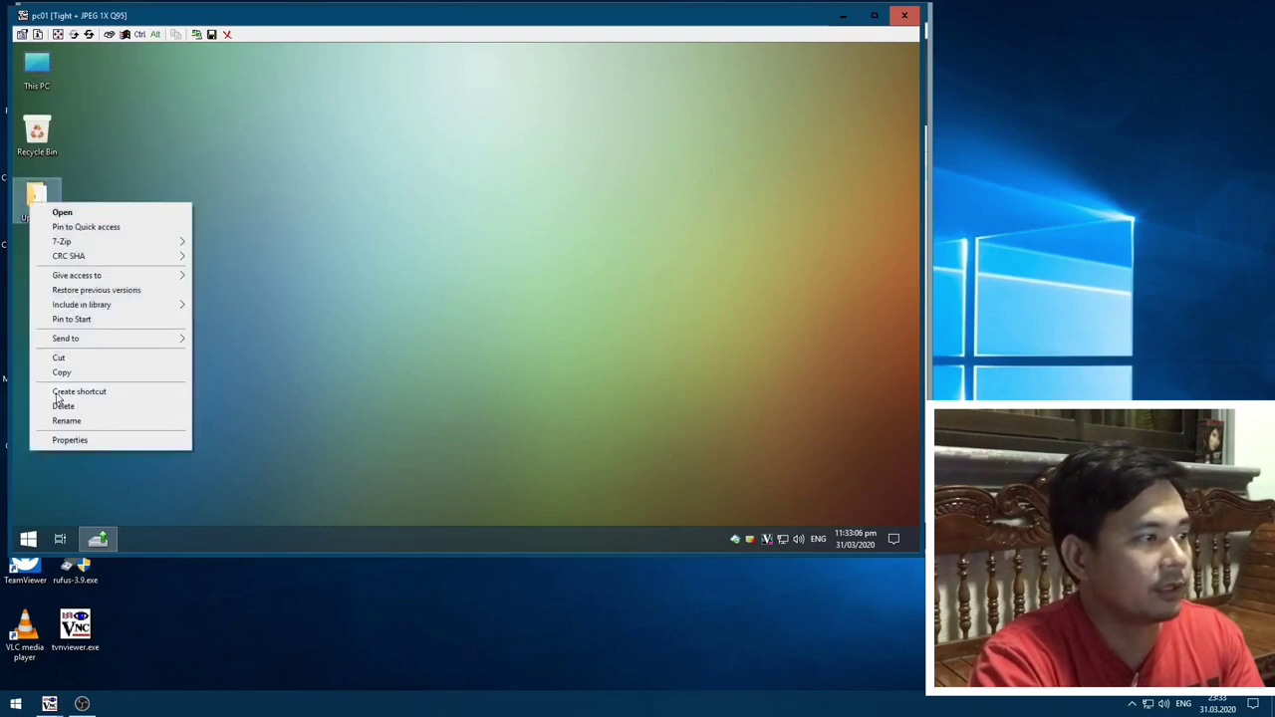
click(60, 406)
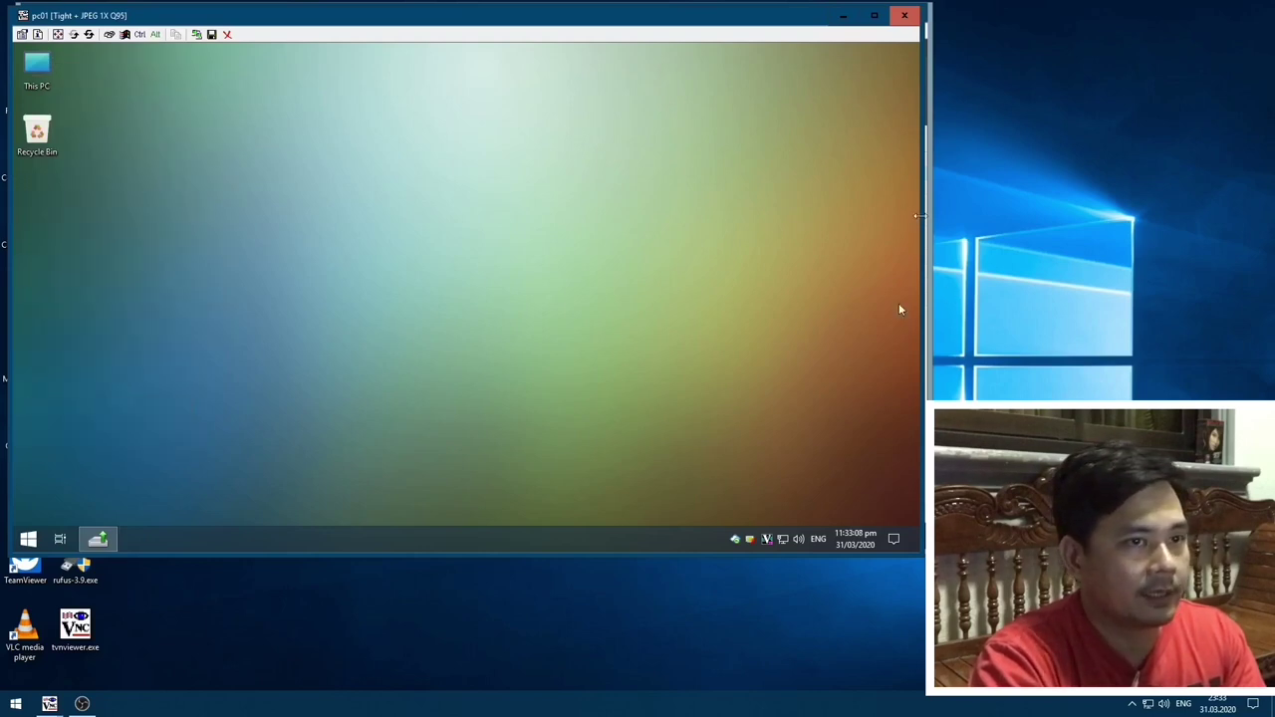
- Empty the Recycle Bin, confirming deletion of everything in it
right_click(40, 118)
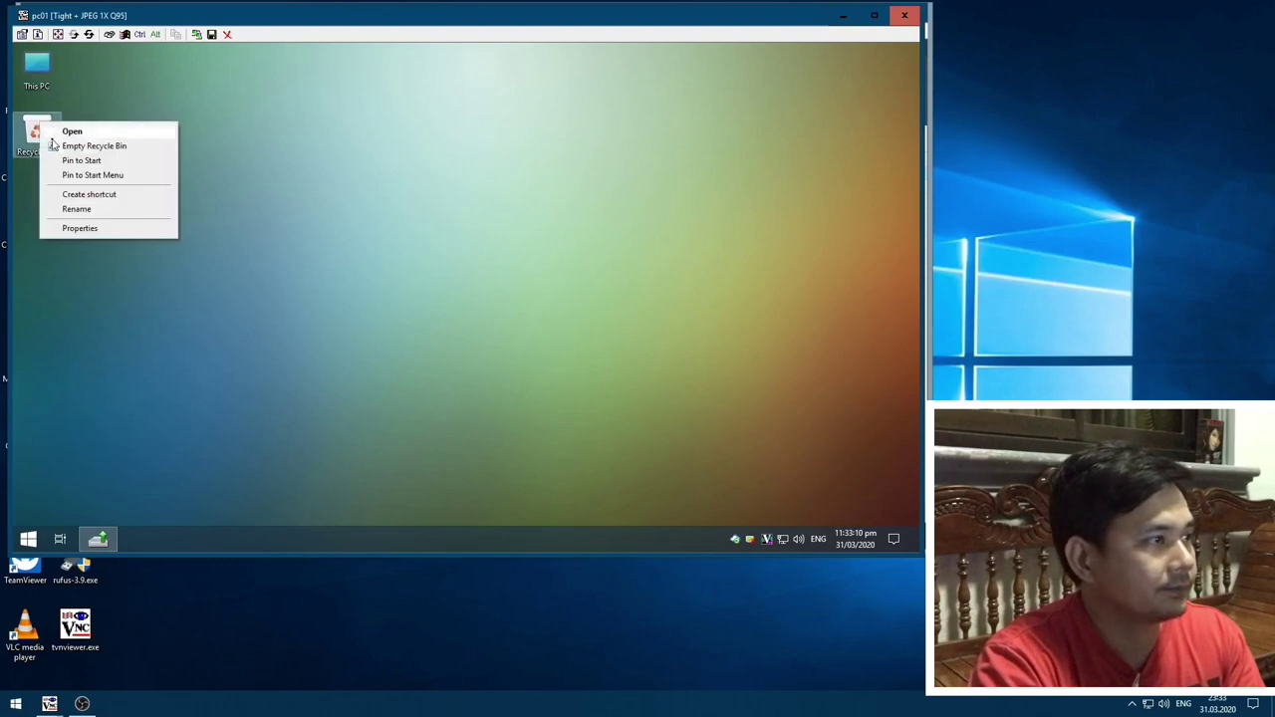
click(59, 145)
click(519, 301)
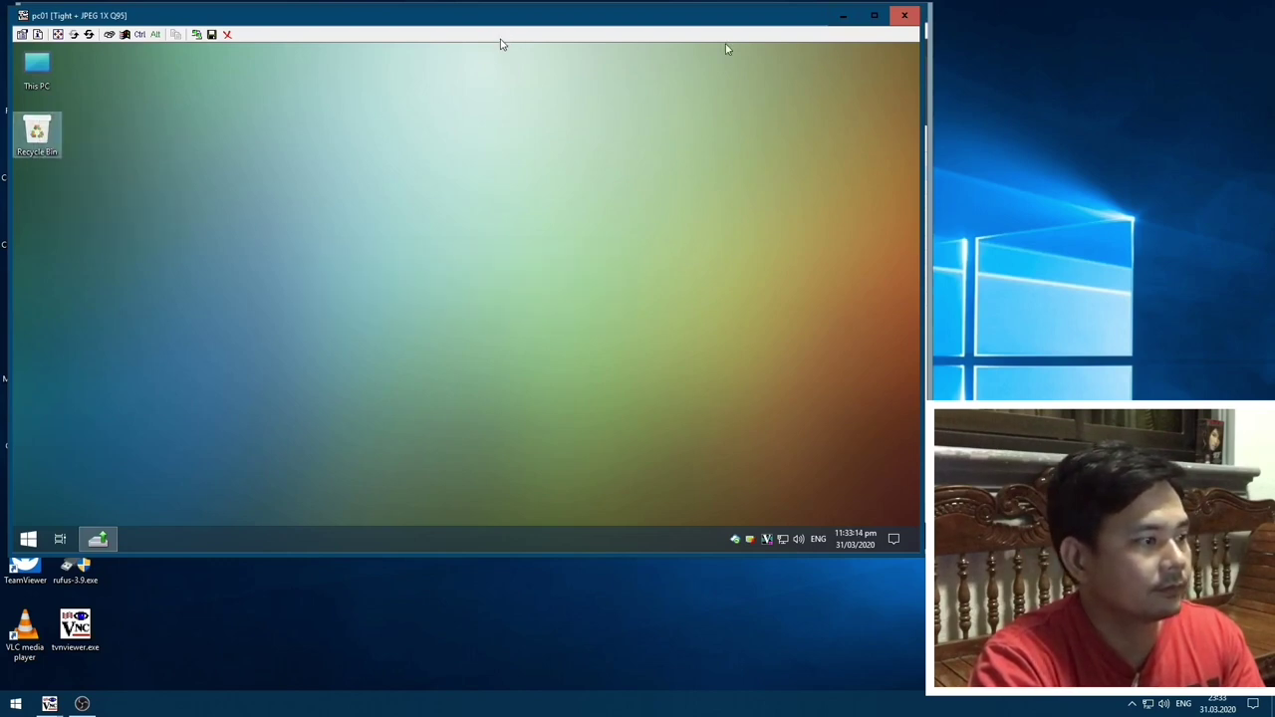
drag(447, 23, 456, 24)
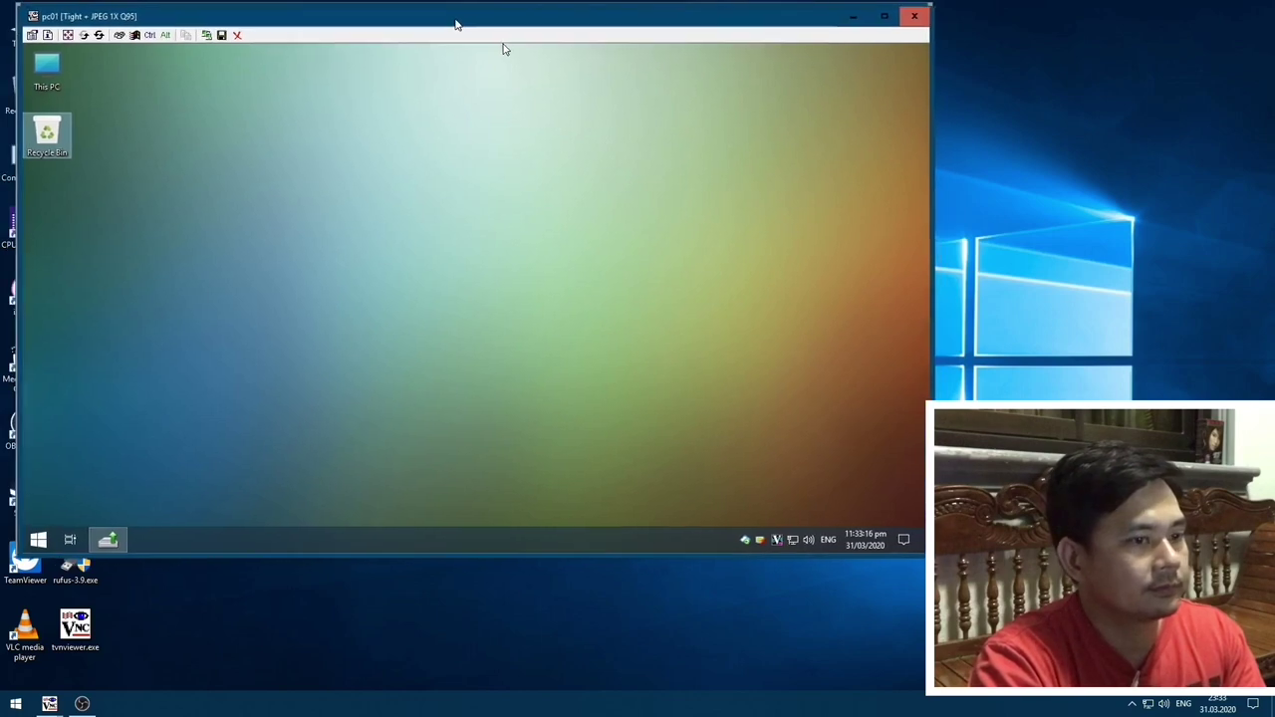
right_click(67, 78)
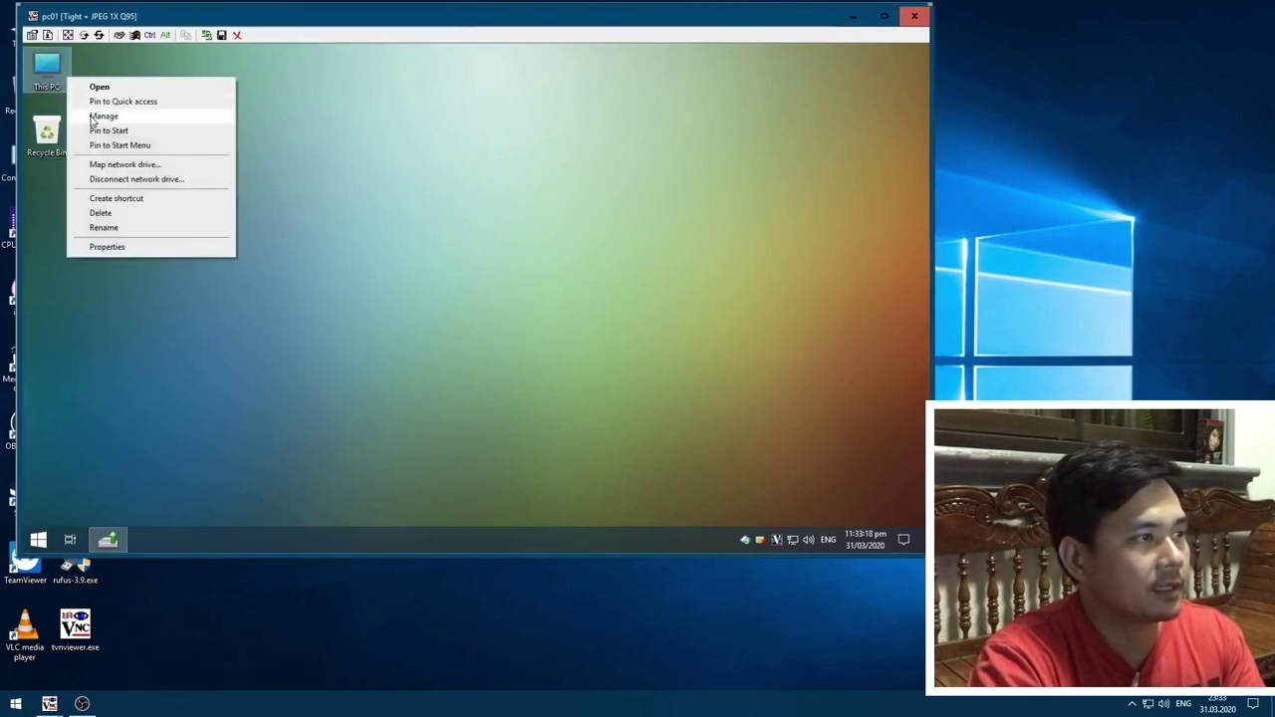
- Open Device Manager via Manage and inspect the AMD Radeon R7 200 and Realtek audio devices
click(94, 116)
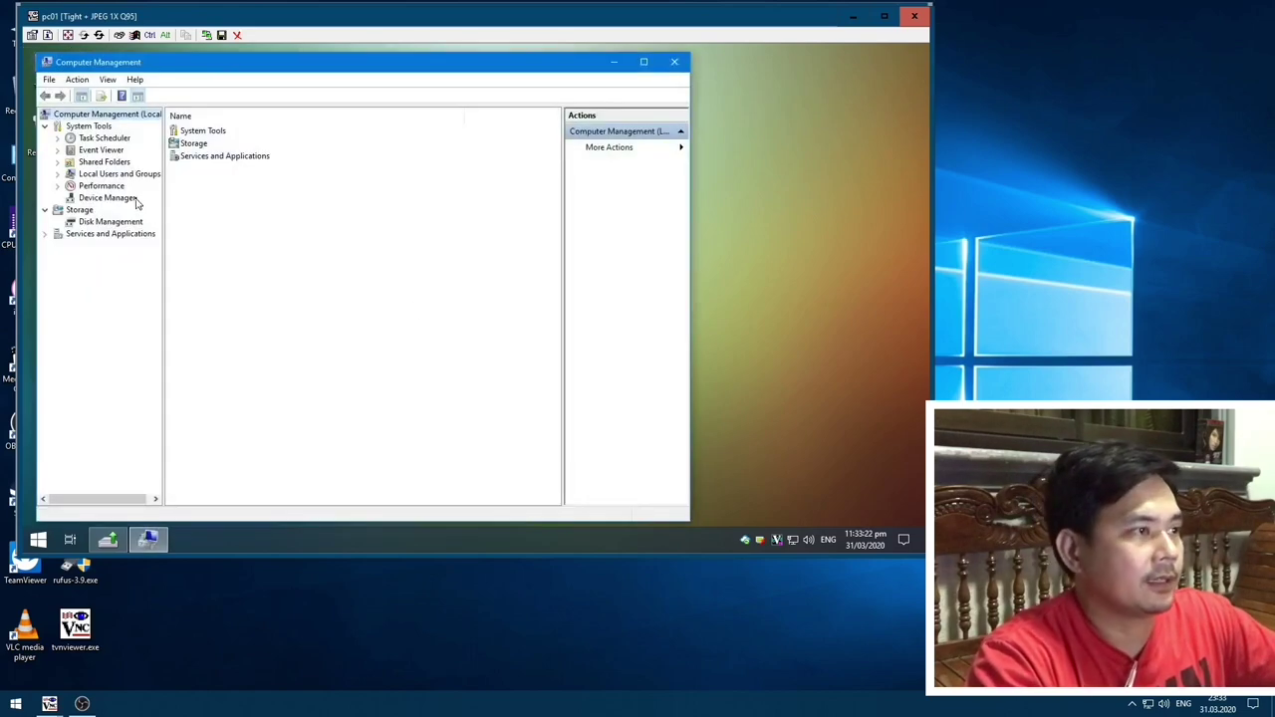
click(135, 197)
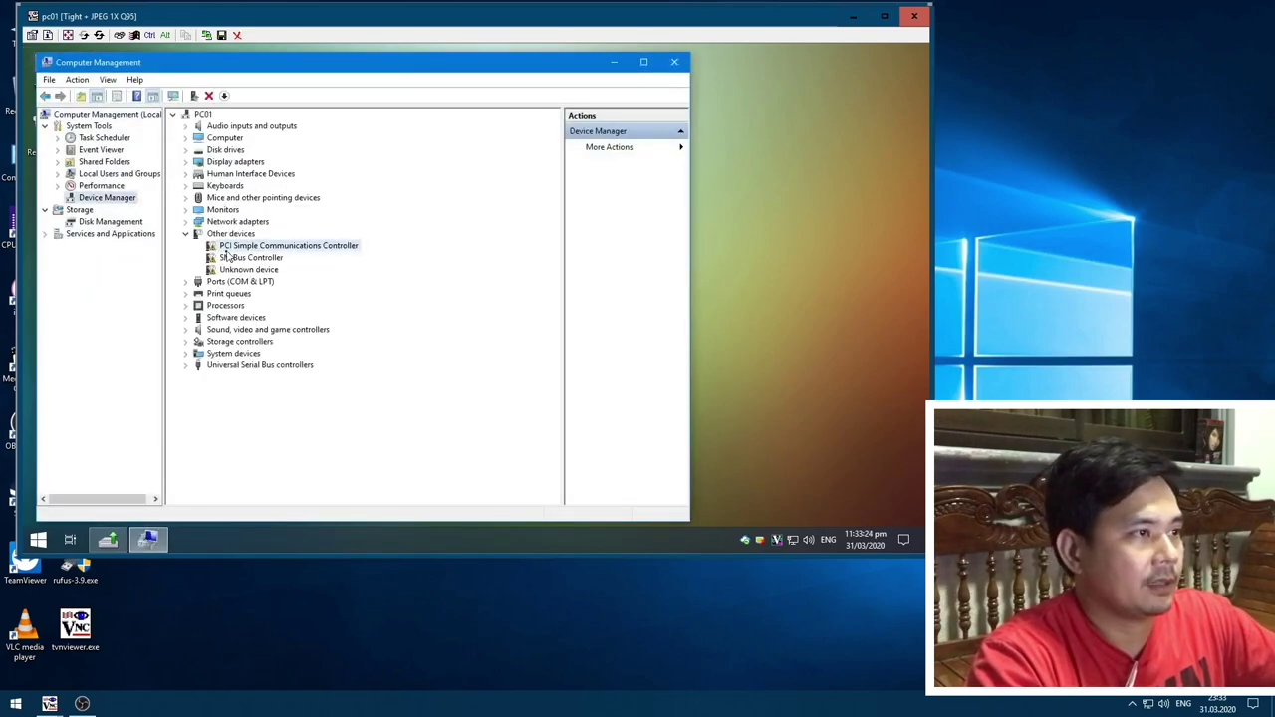
click(184, 162)
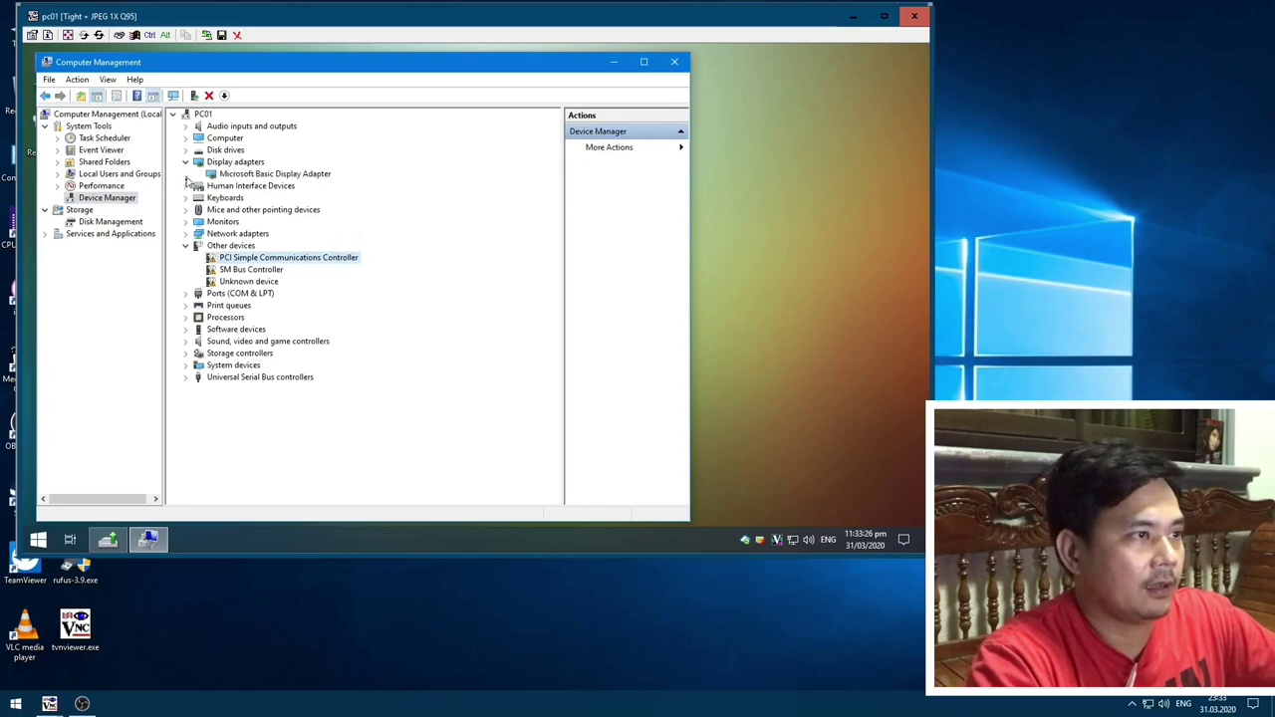
click(184, 317)
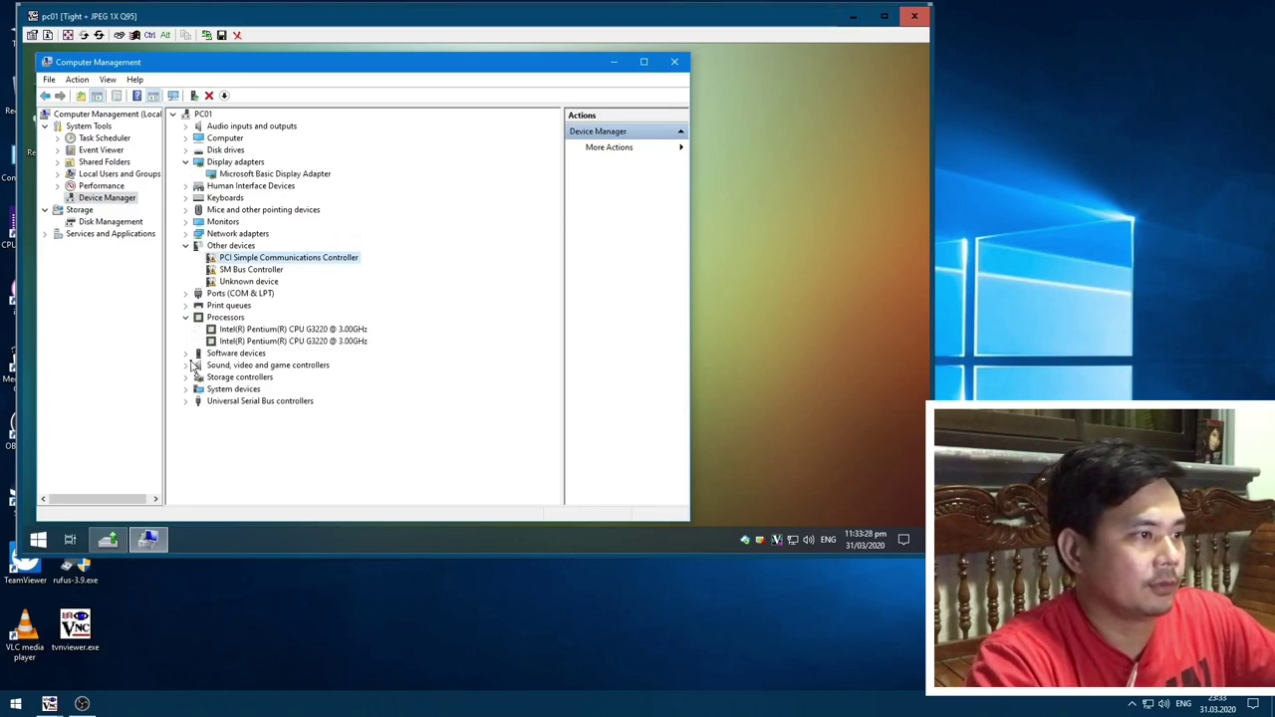
click(186, 365)
click(228, 391)
click(241, 175)
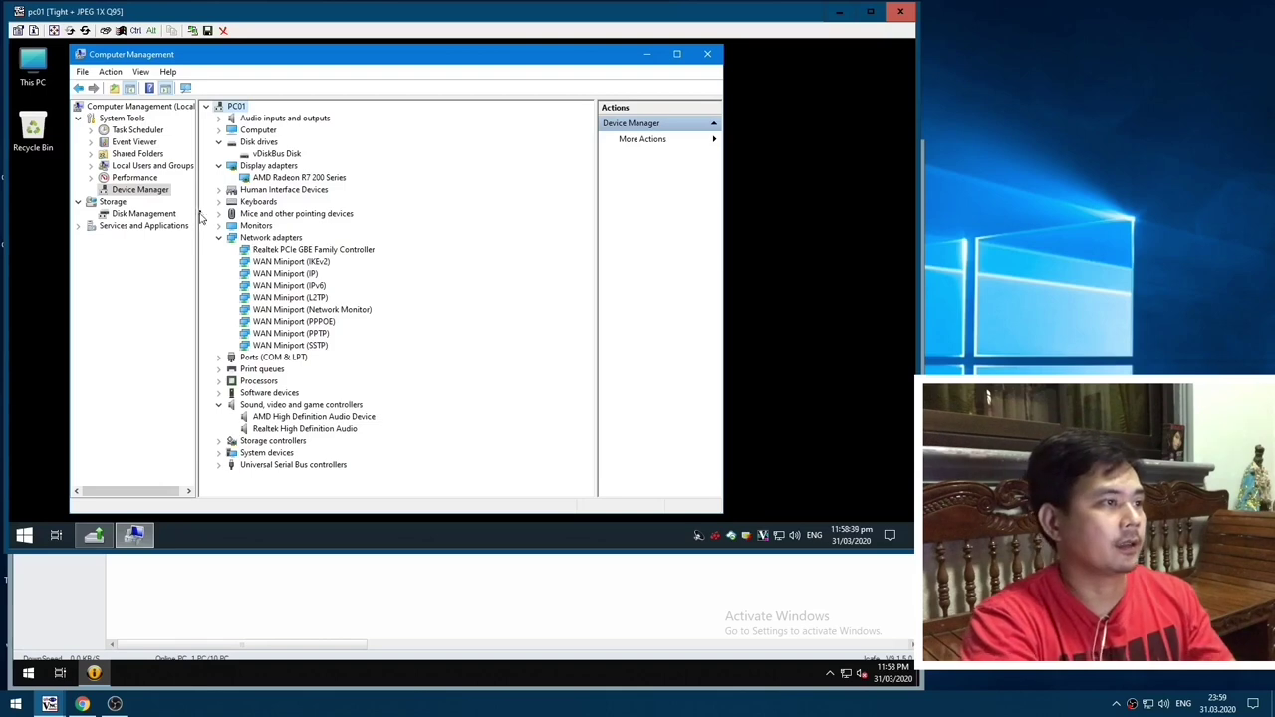
click(264, 178)
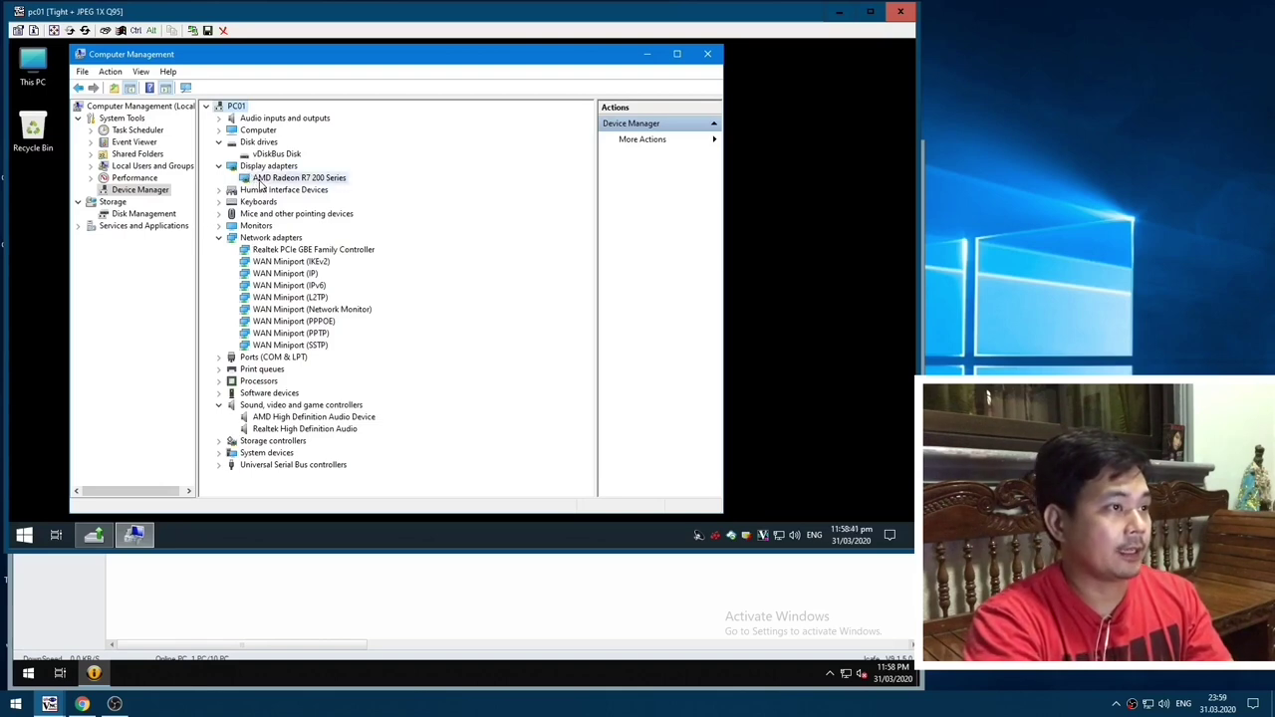
click(267, 429)
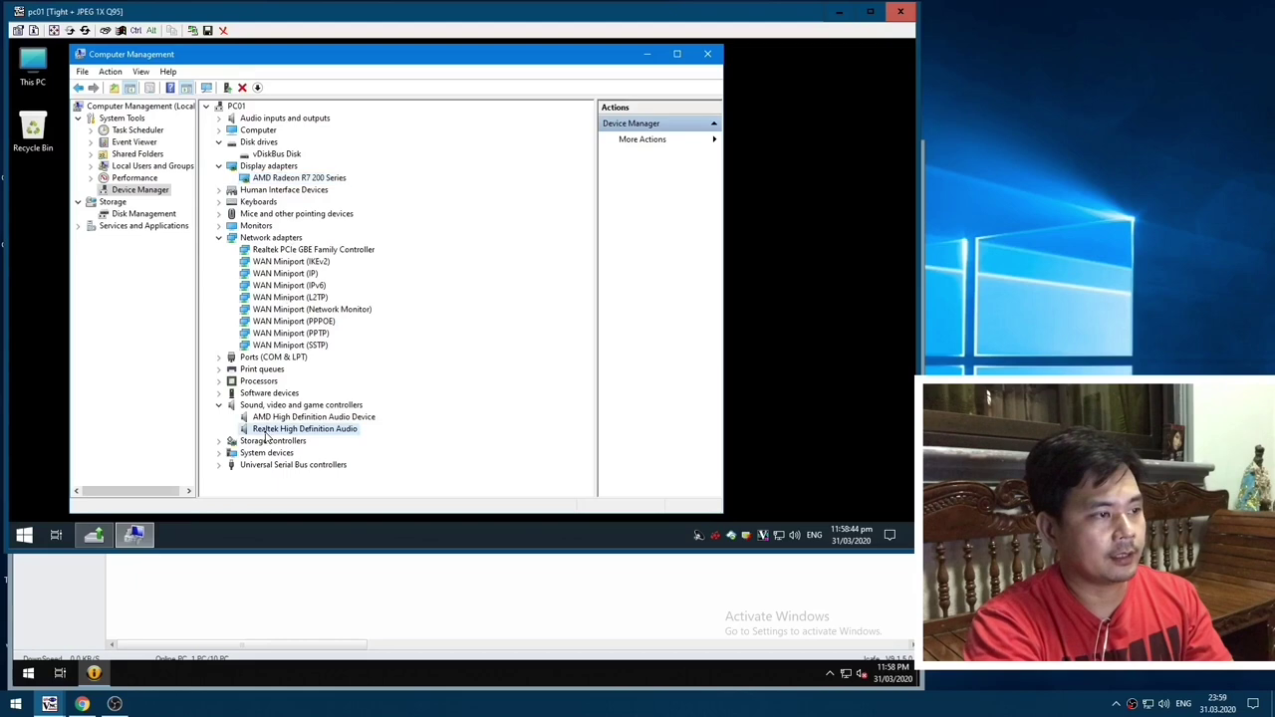
click(281, 179)
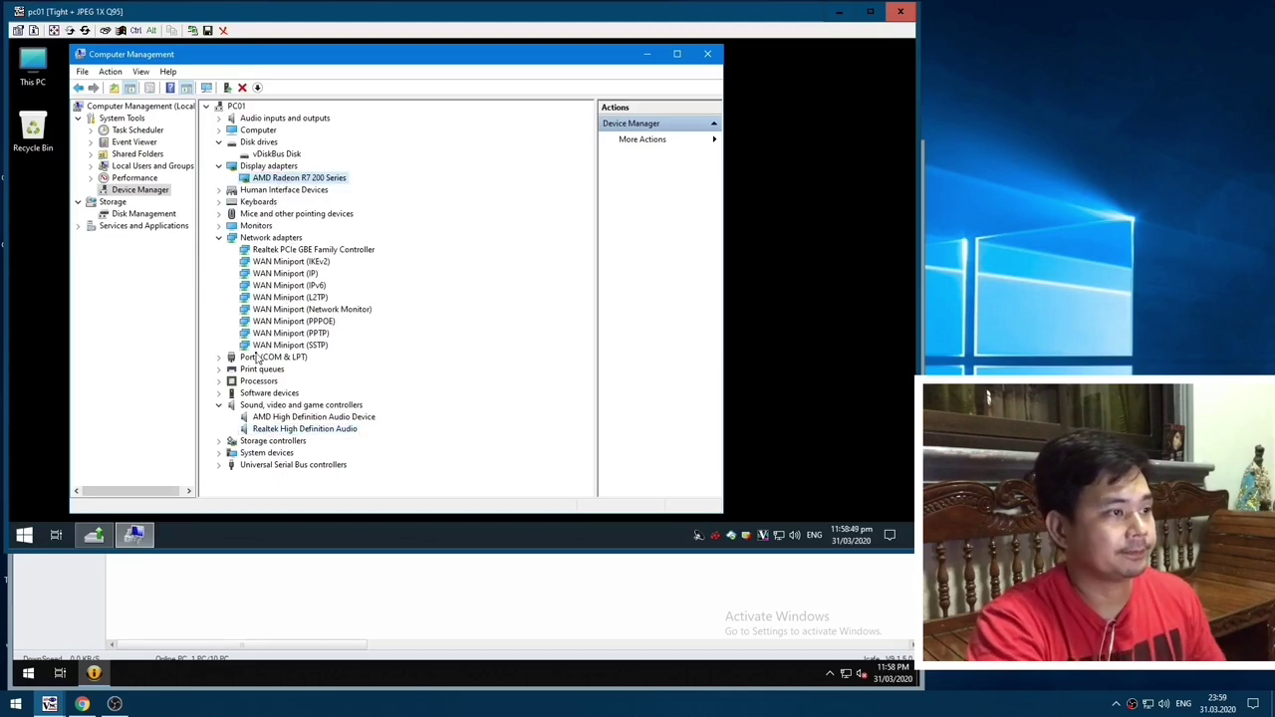
- Collapse Network adapters, Disk drives, Display adapters and Sound controllers categories
click(220, 237)
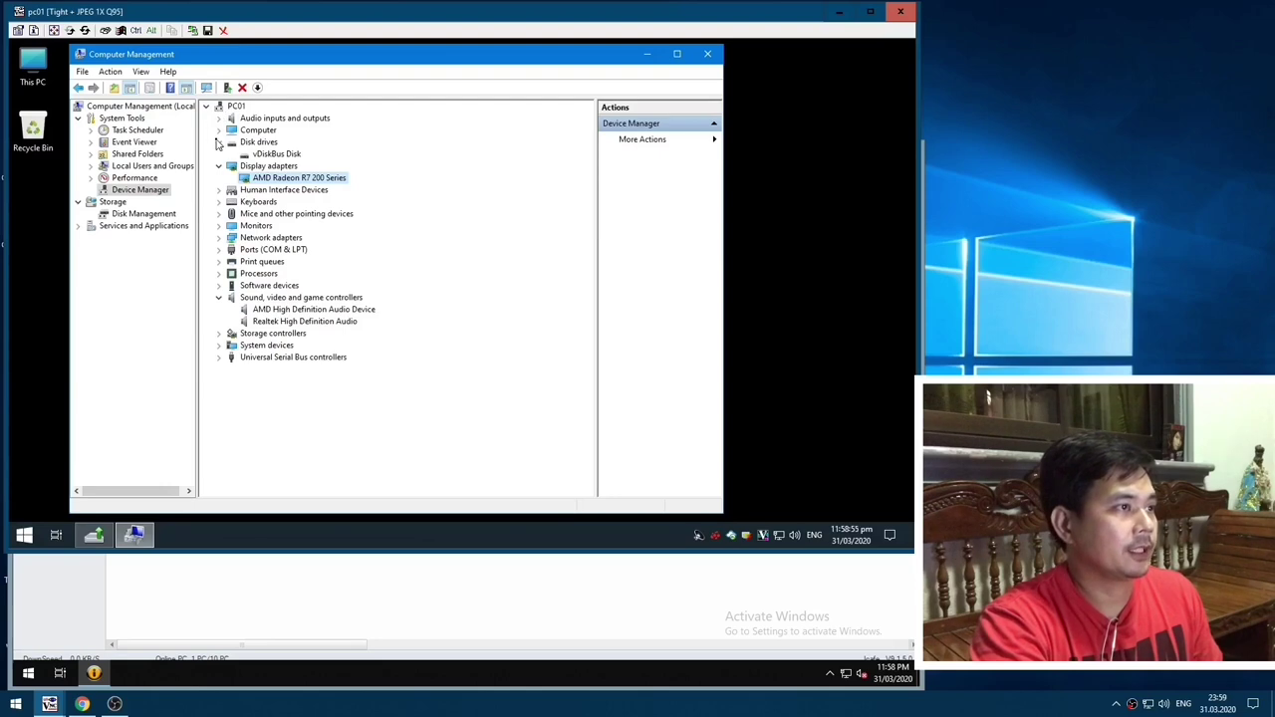
click(219, 141)
click(219, 177)
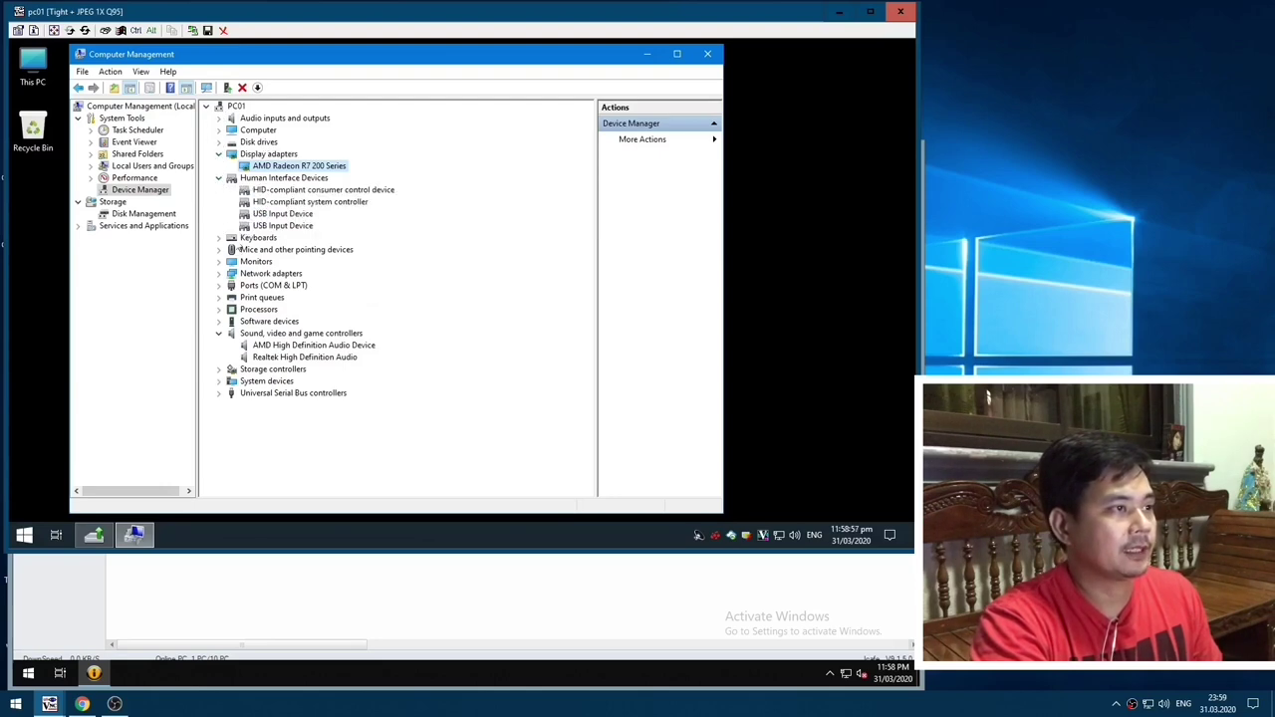
click(219, 177)
click(219, 153)
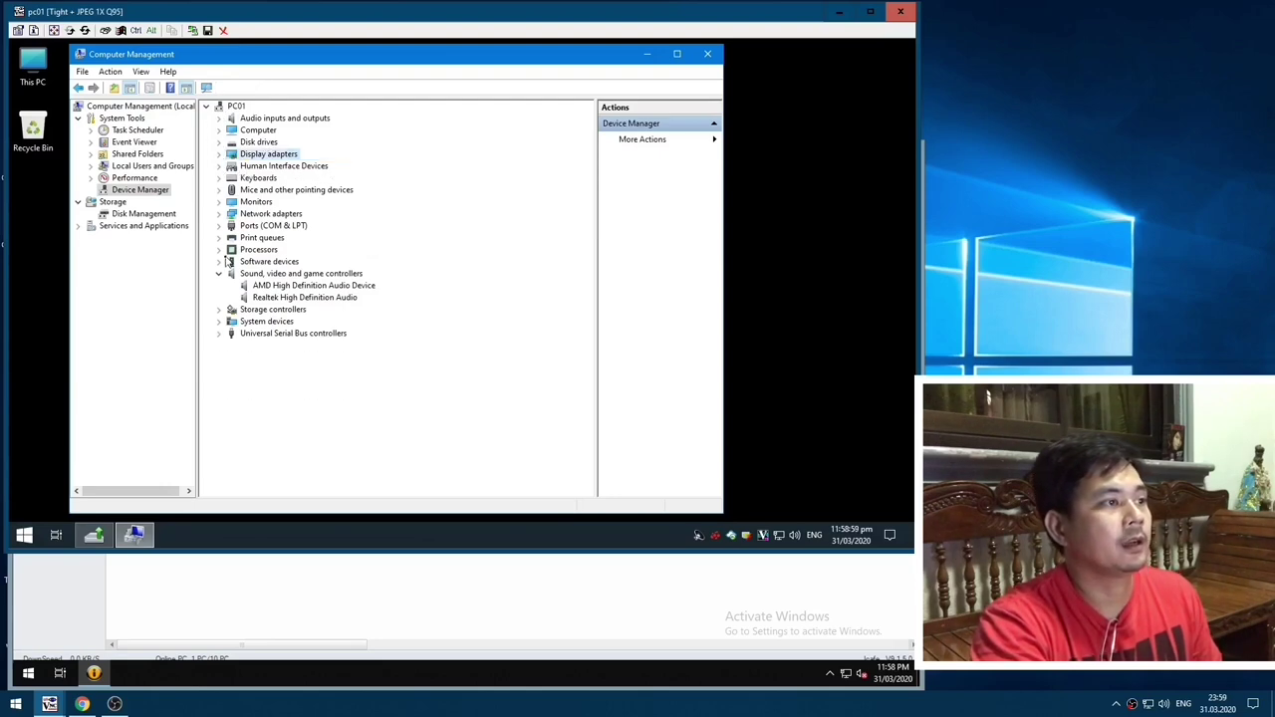
click(219, 273)
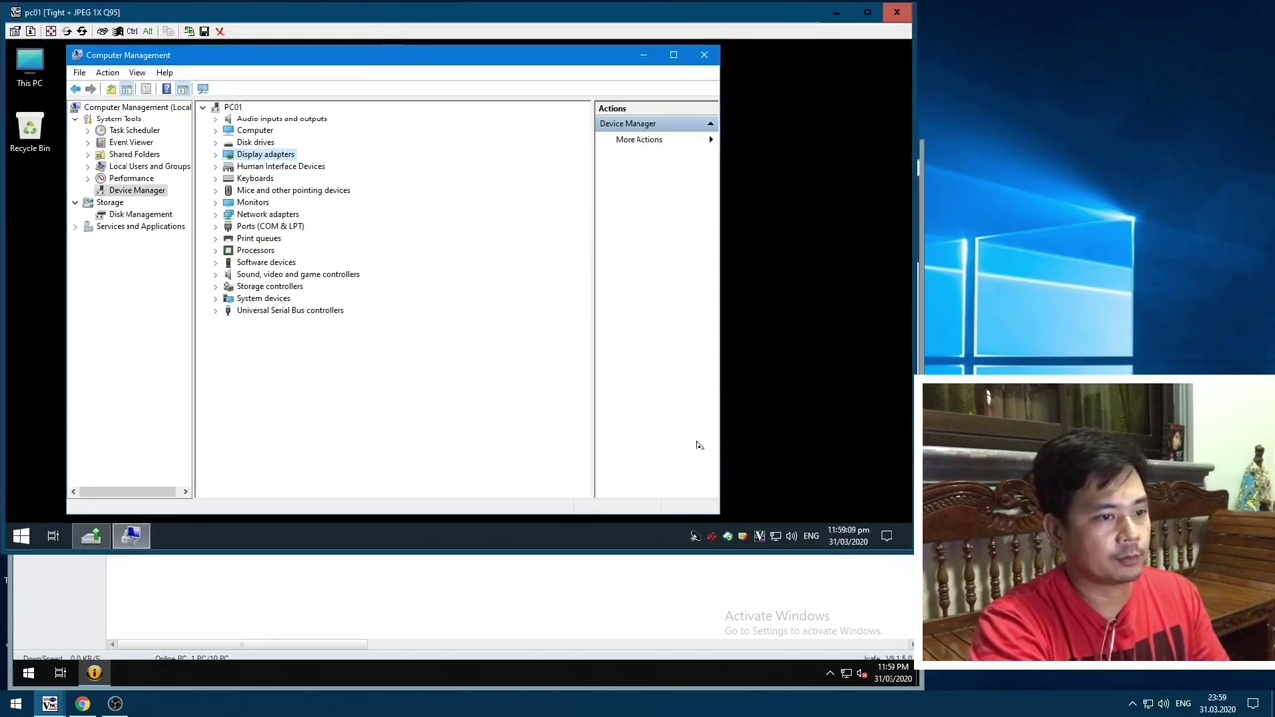
- Exit super-workstation mode choosing to save a restore point, entering the administrator password
click(743, 541)
drag(439, 249, 293, 176)
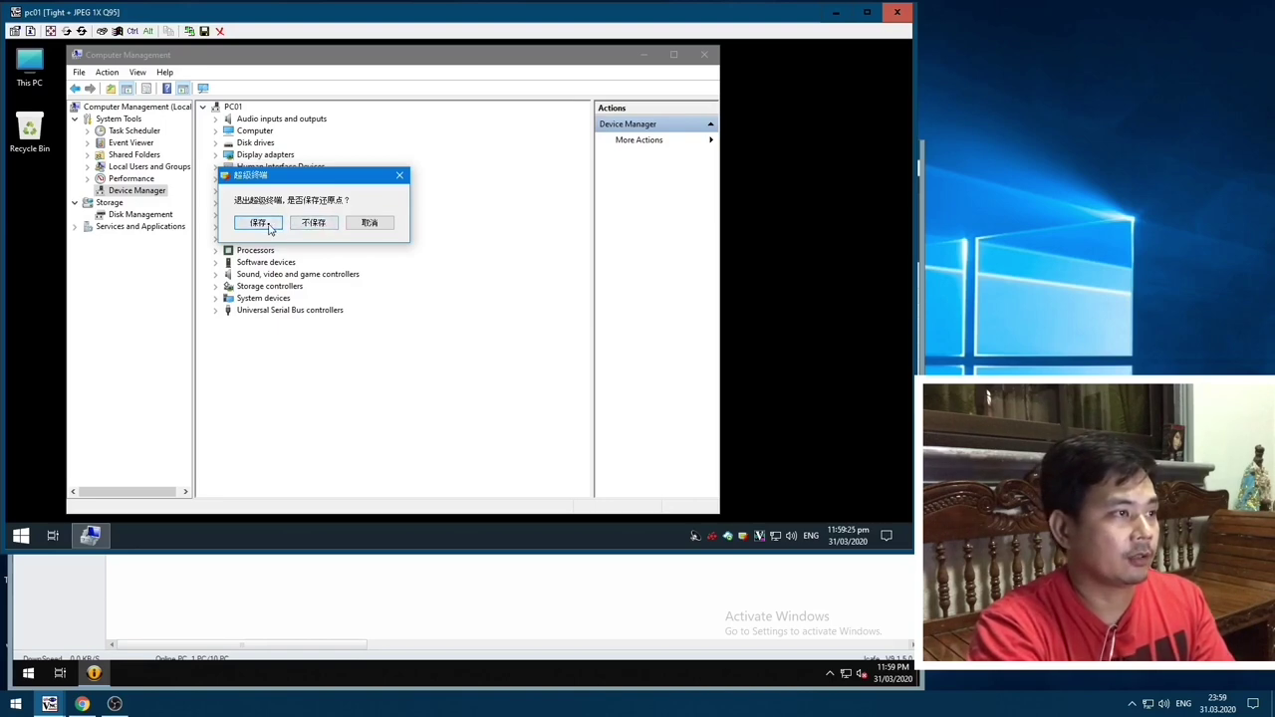
click(259, 224)
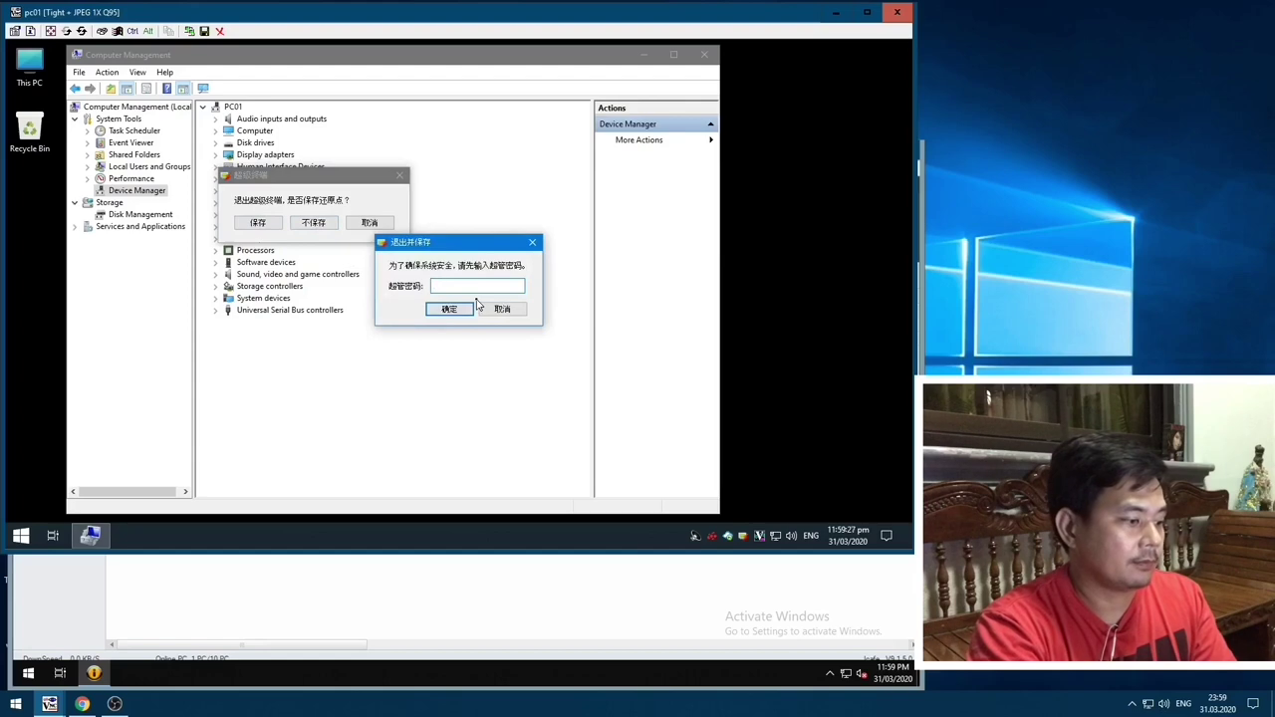
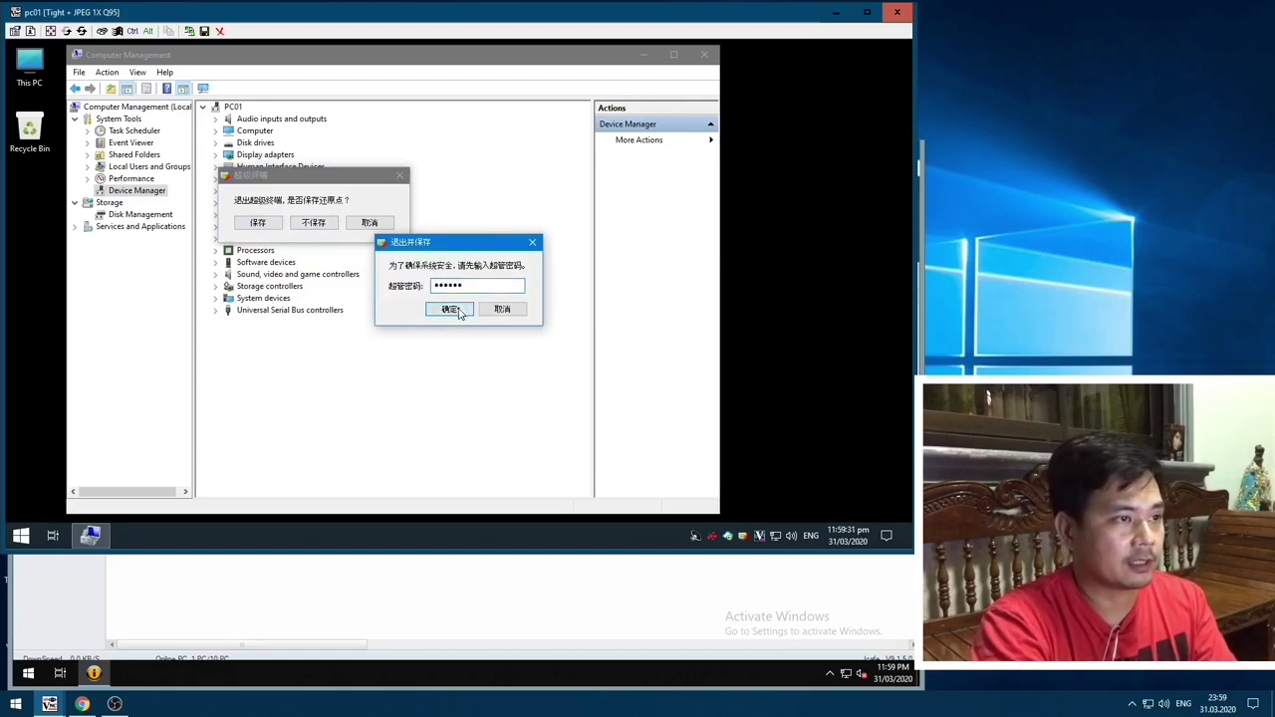
click(450, 310)
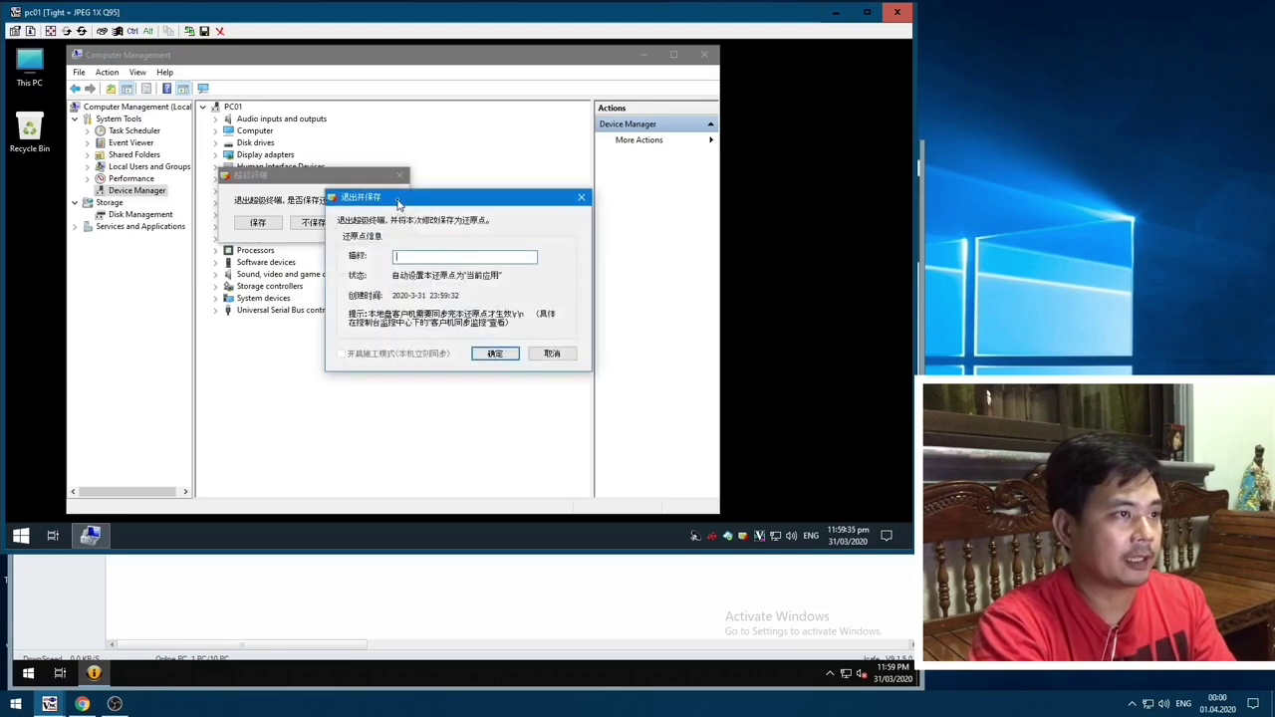
- Save the restore point with description "1" and confirm restarting PC01 immediately
drag(398, 200, 271, 240)
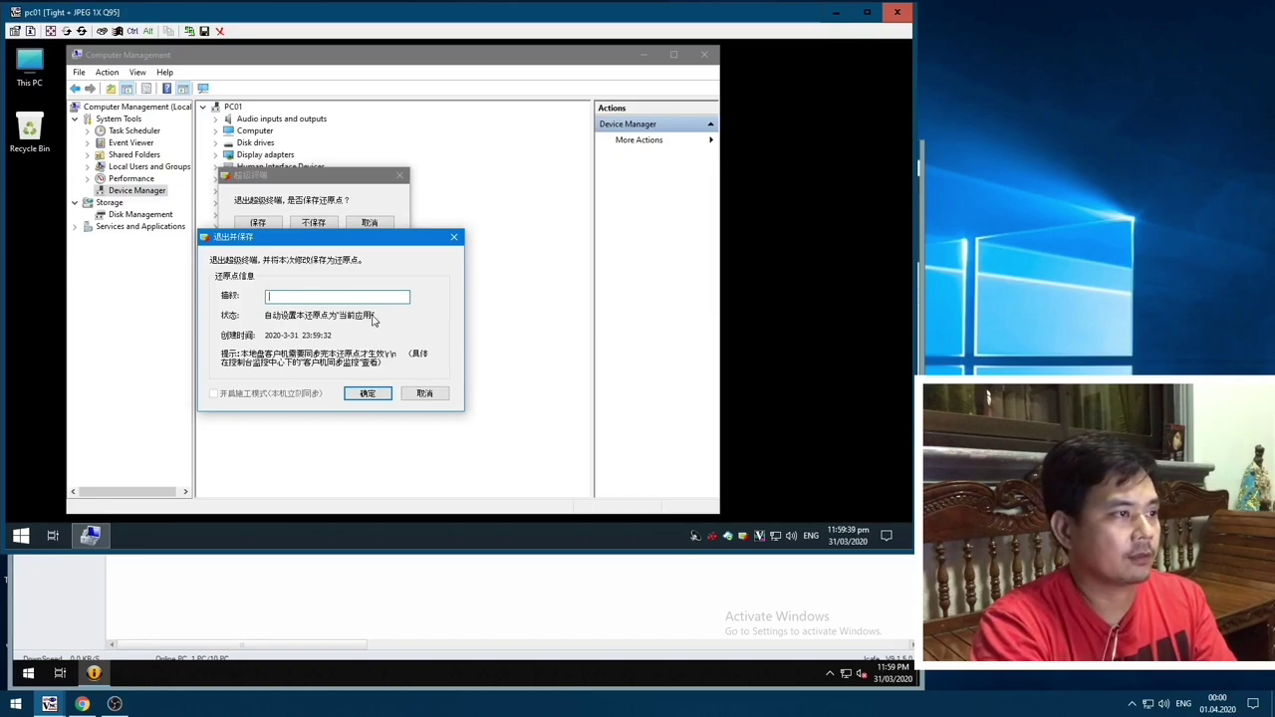
drag(319, 241, 316, 246)
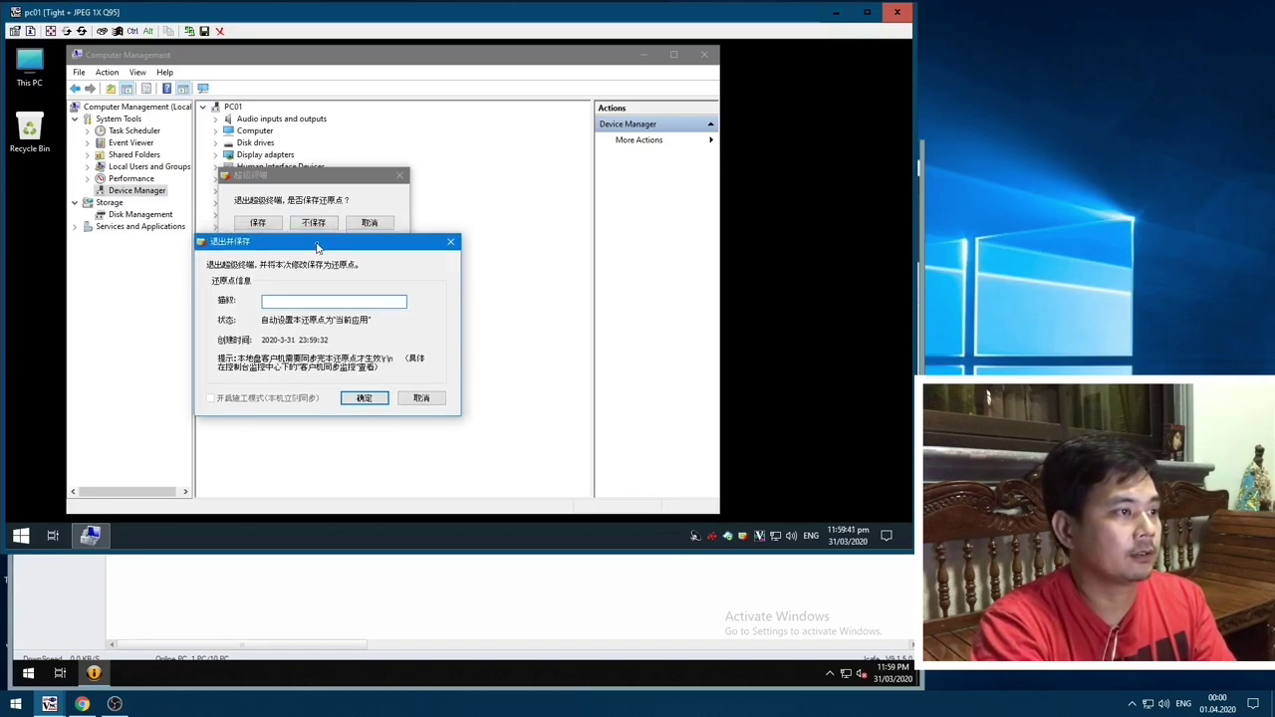
text(1)
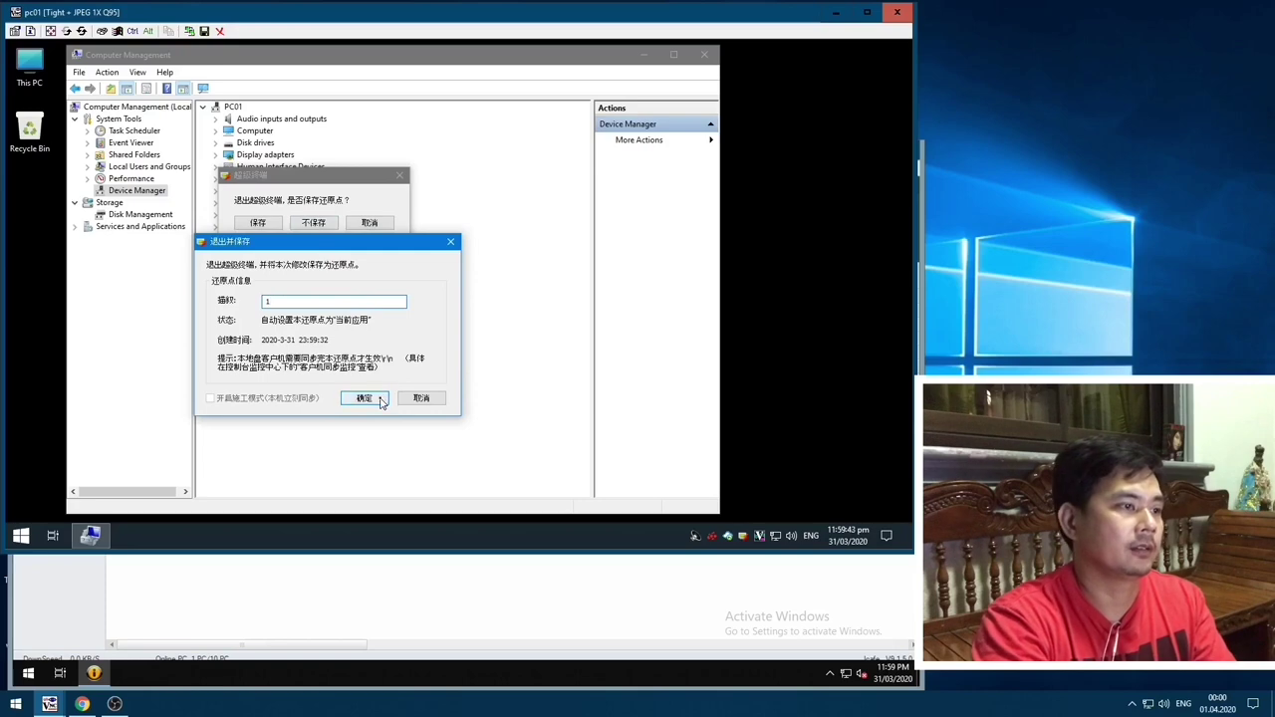
click(379, 402)
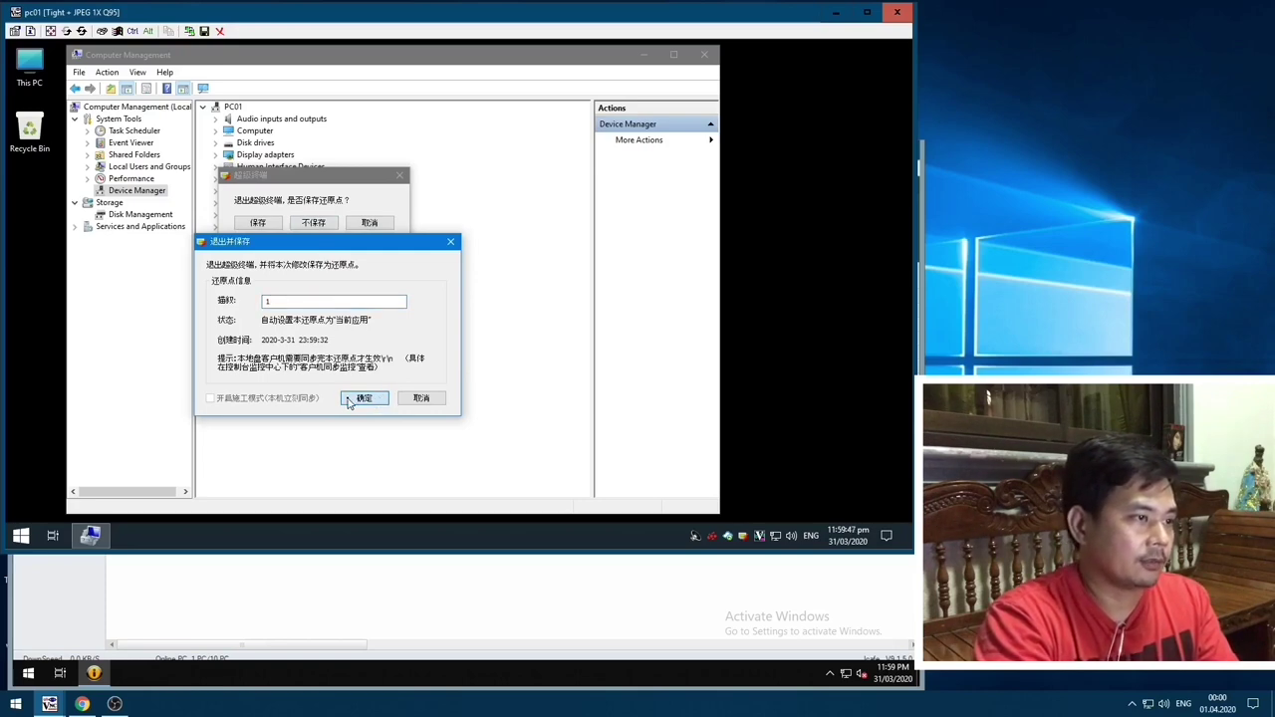
click(349, 400)
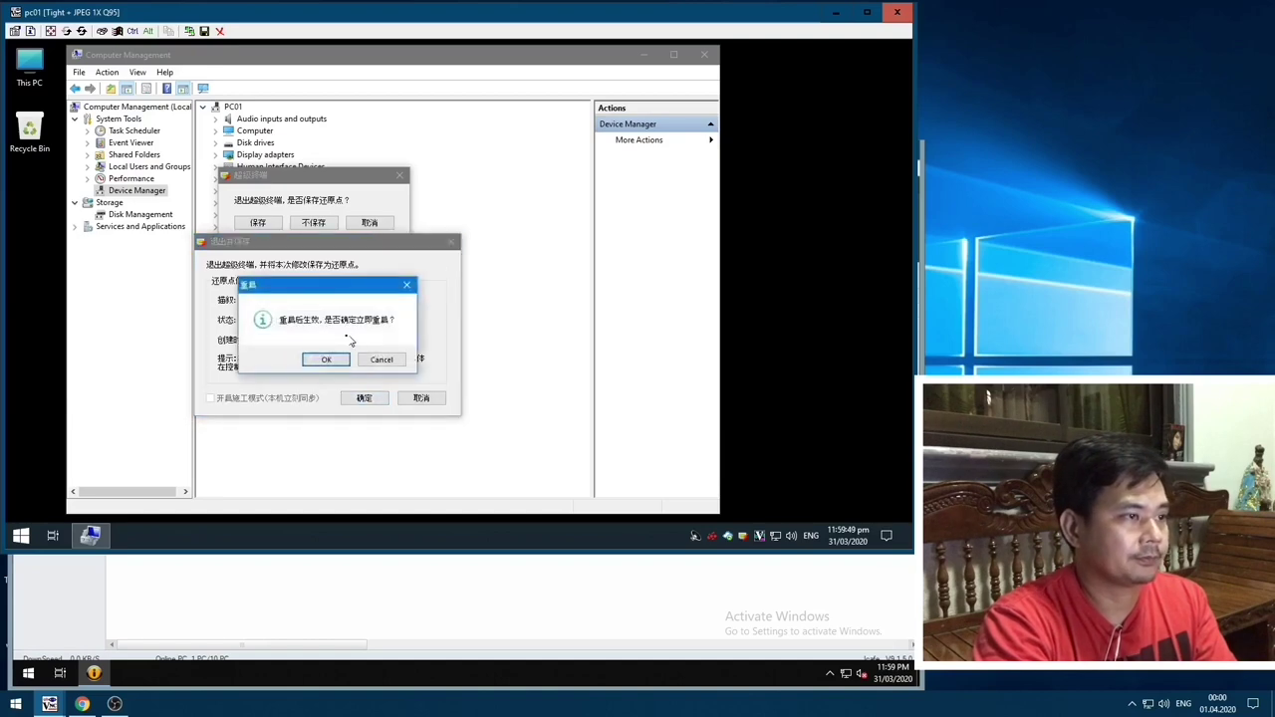
click(326, 359)
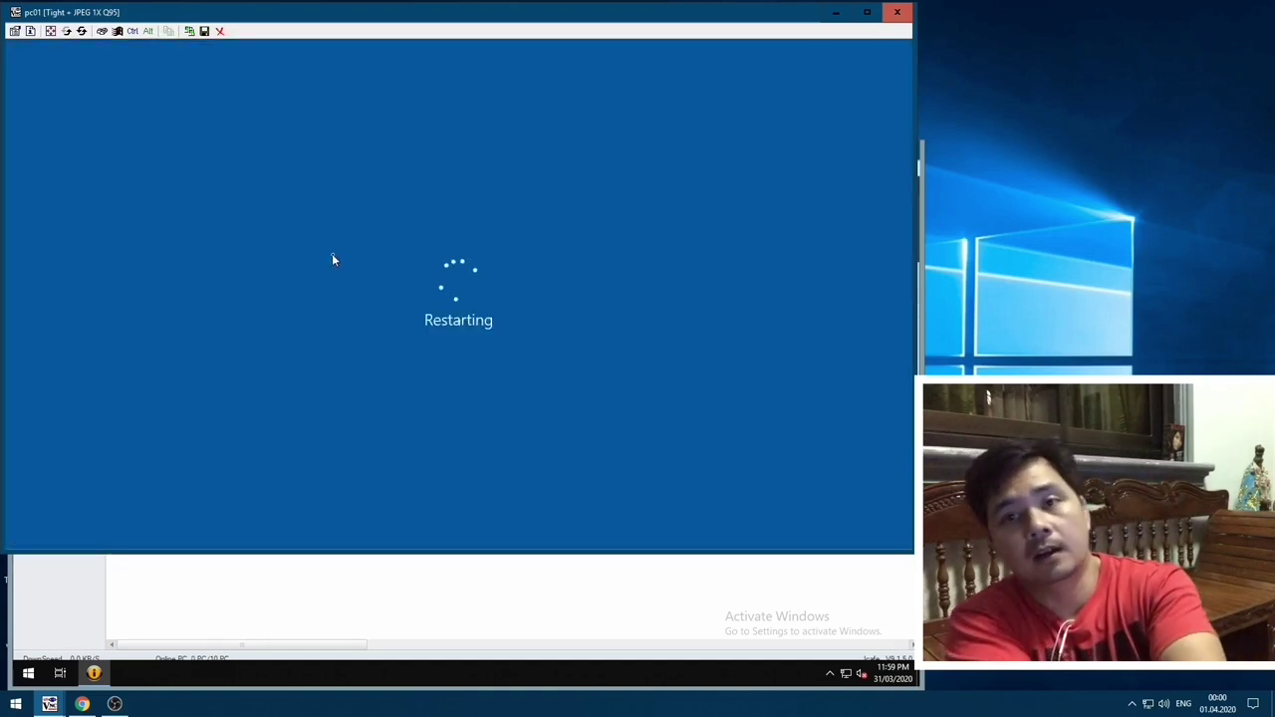
- Close the PC01 TurboVNC viewer and raise the server console window to see PC01 online
click(866, 12)
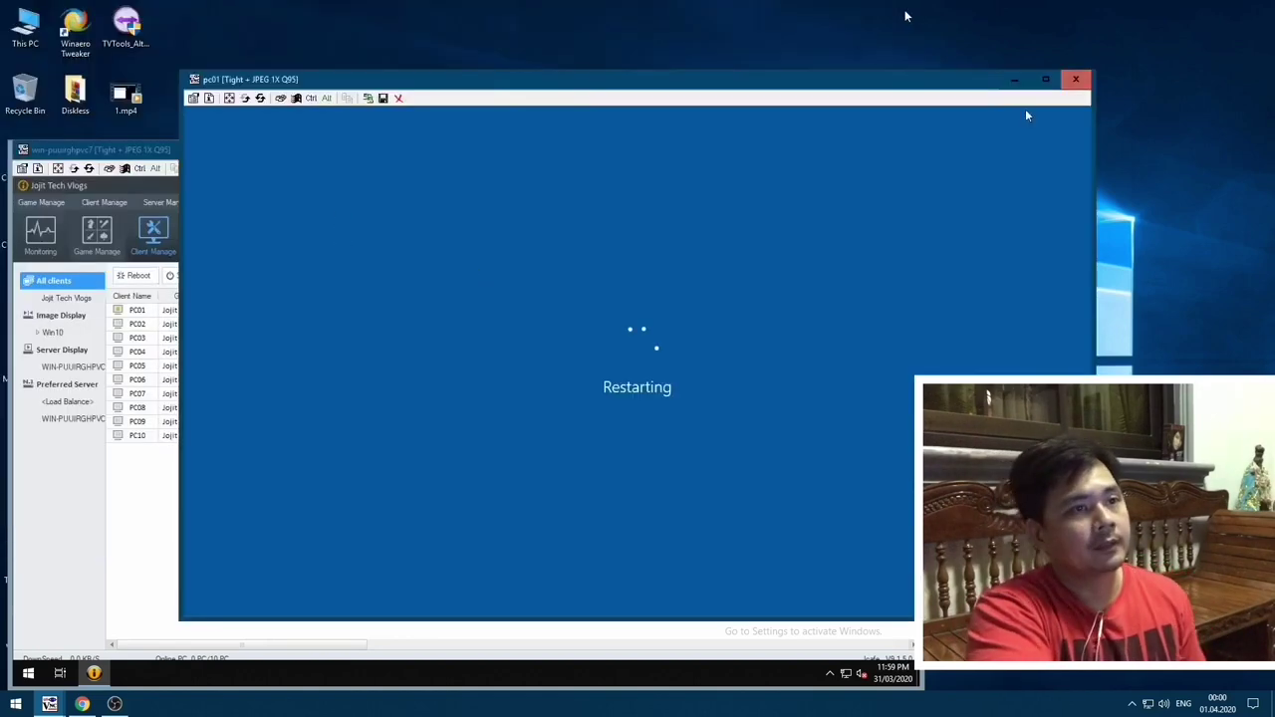
drag(641, 92, 529, 43)
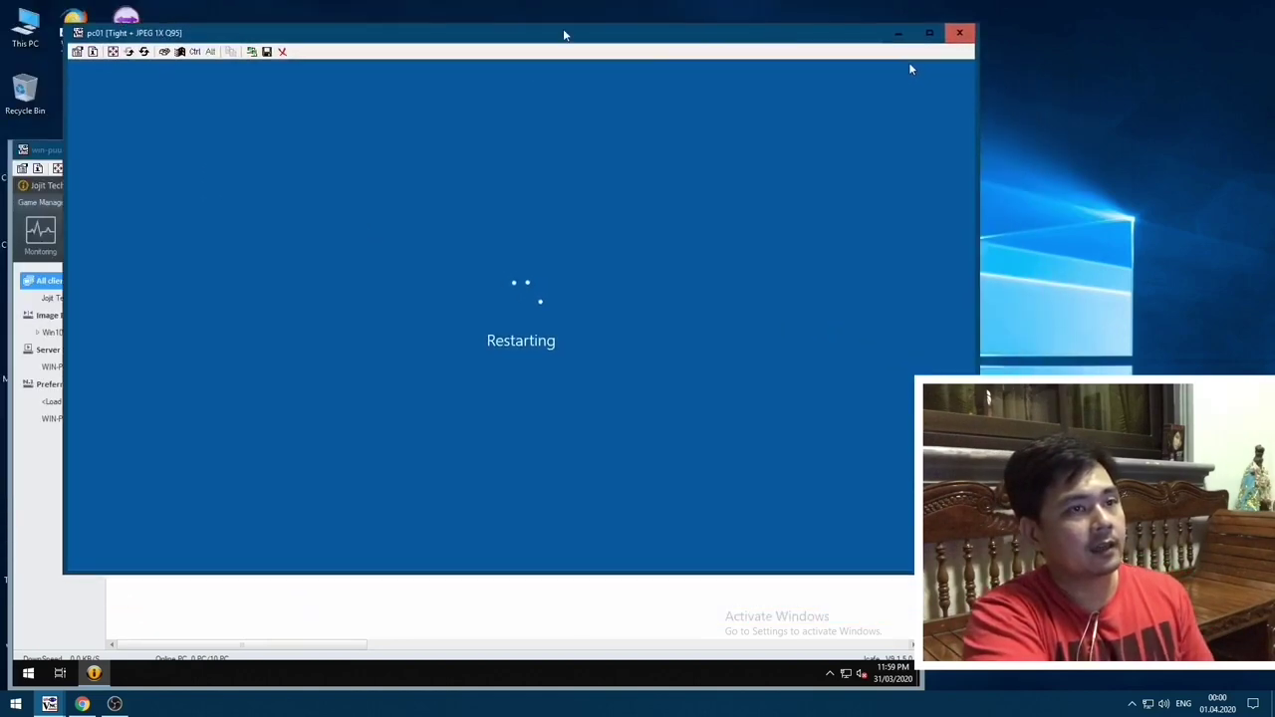
click(959, 35)
drag(504, 158, 510, 45)
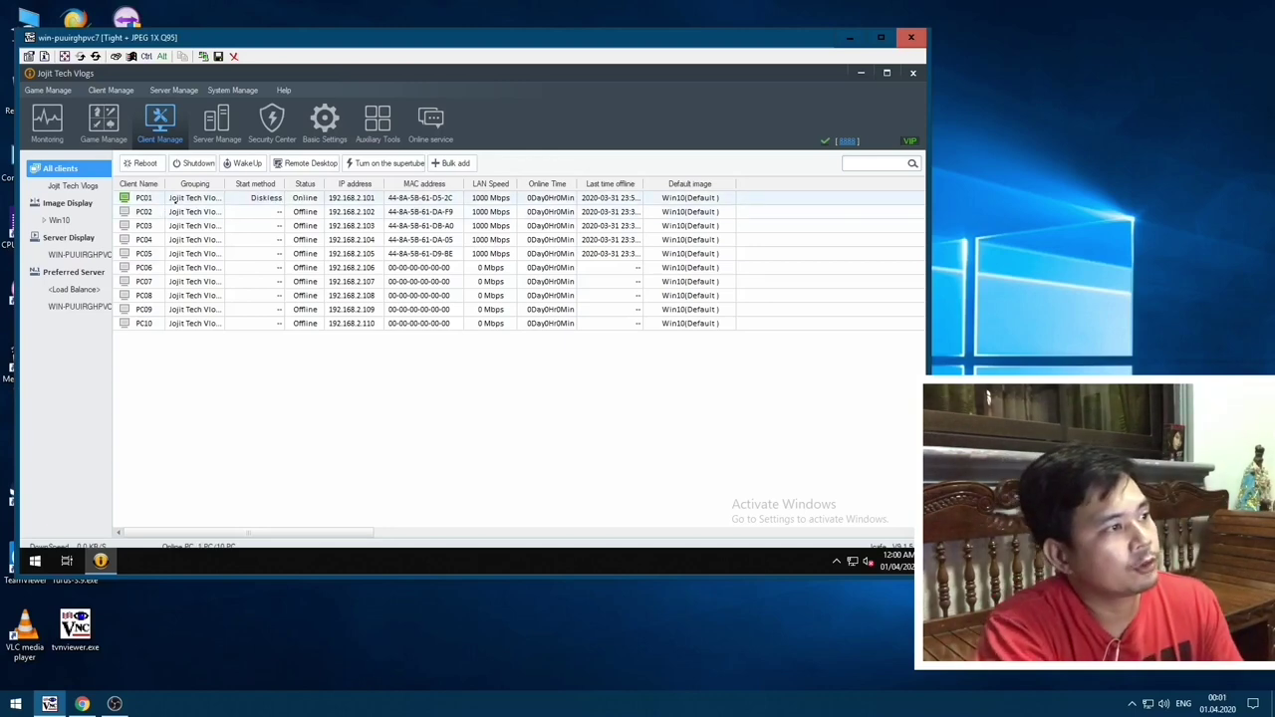
- Select PC02 in the diskless server console's client list
right_click(177, 201)
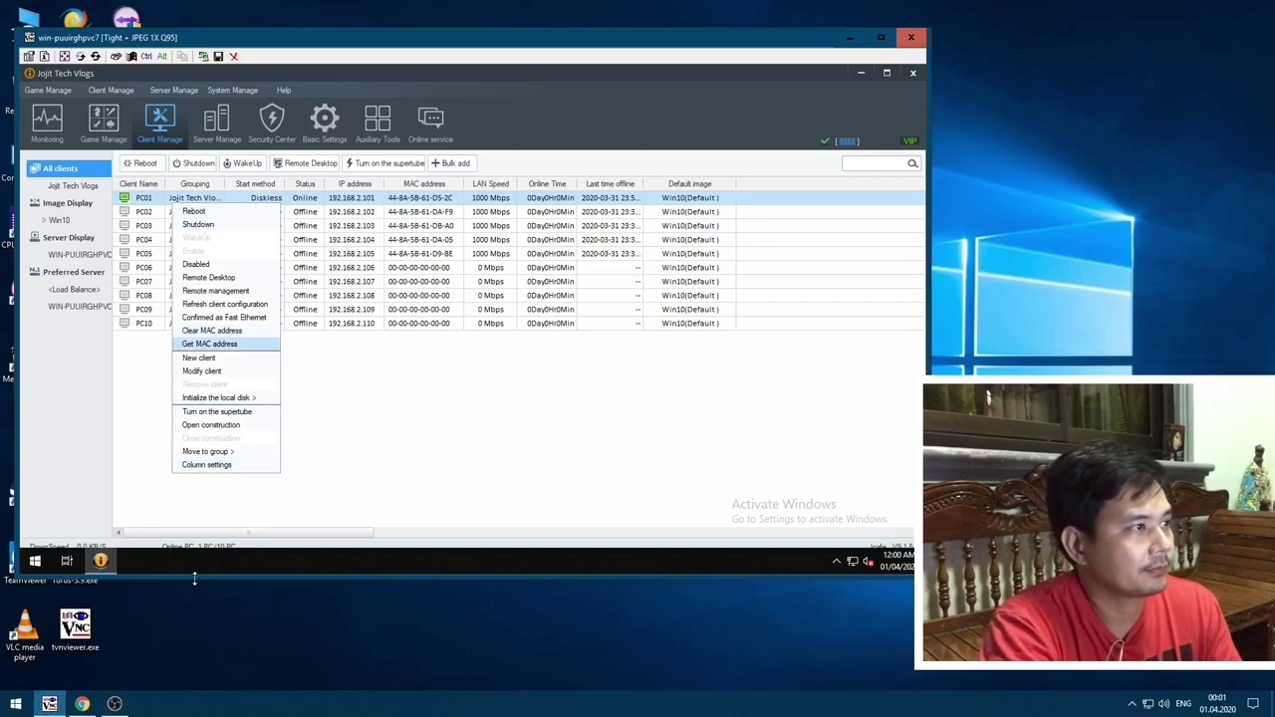
click(212, 513)
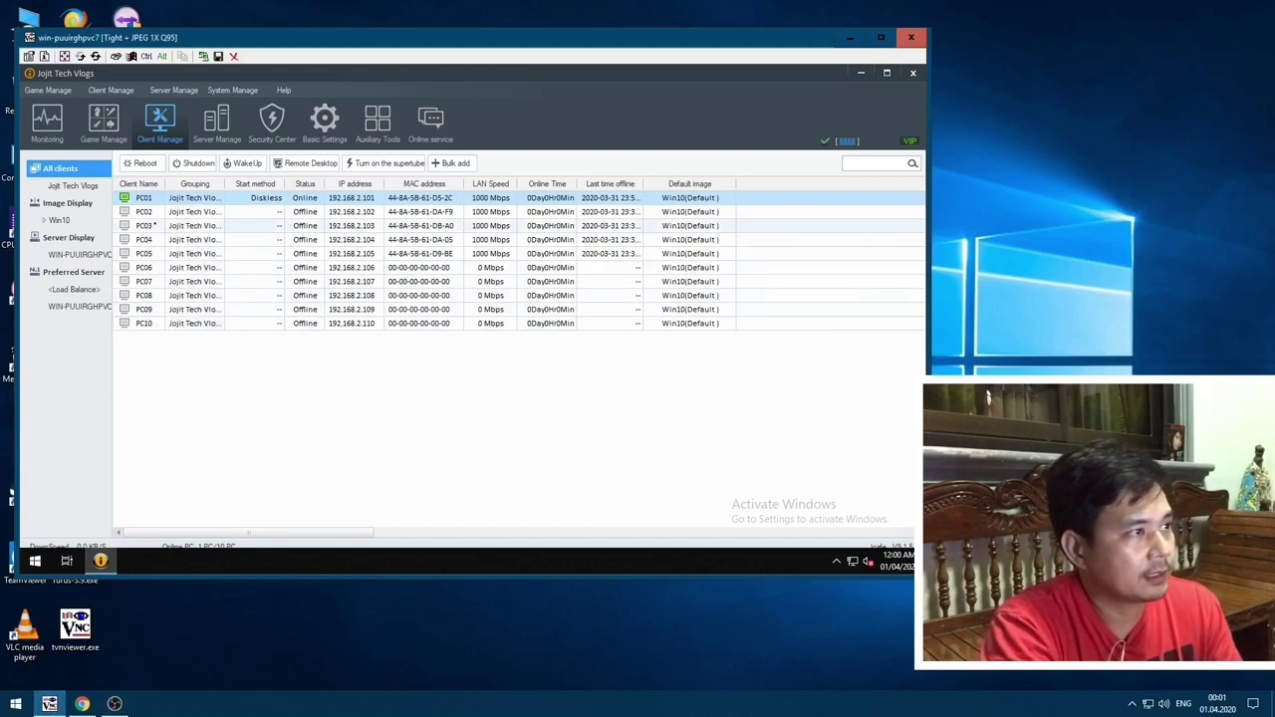
click(155, 212)
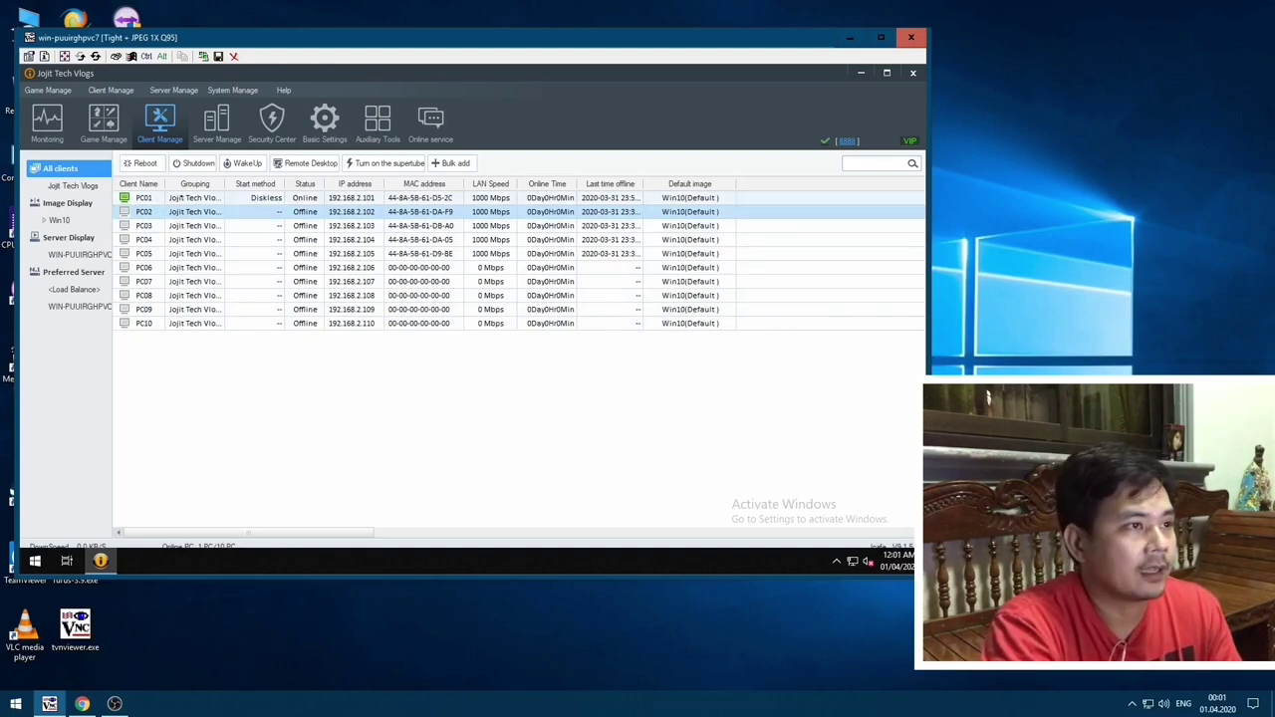
click(184, 198)
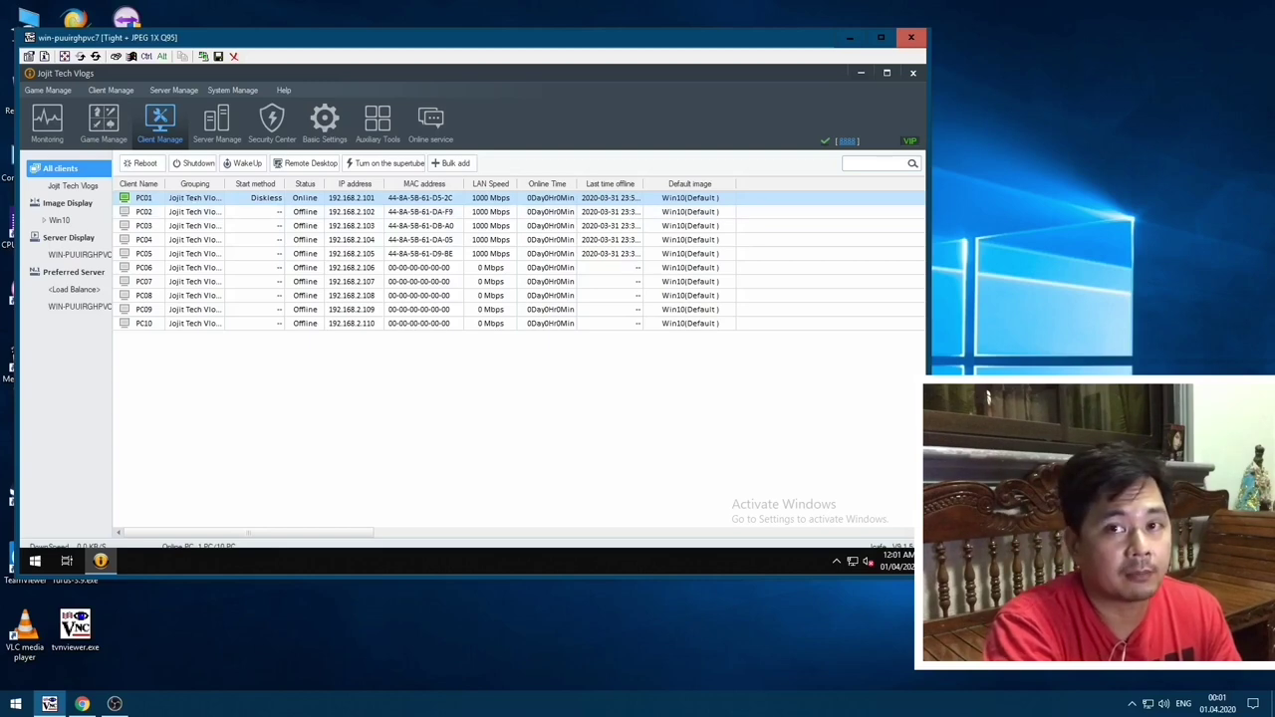
click(194, 212)
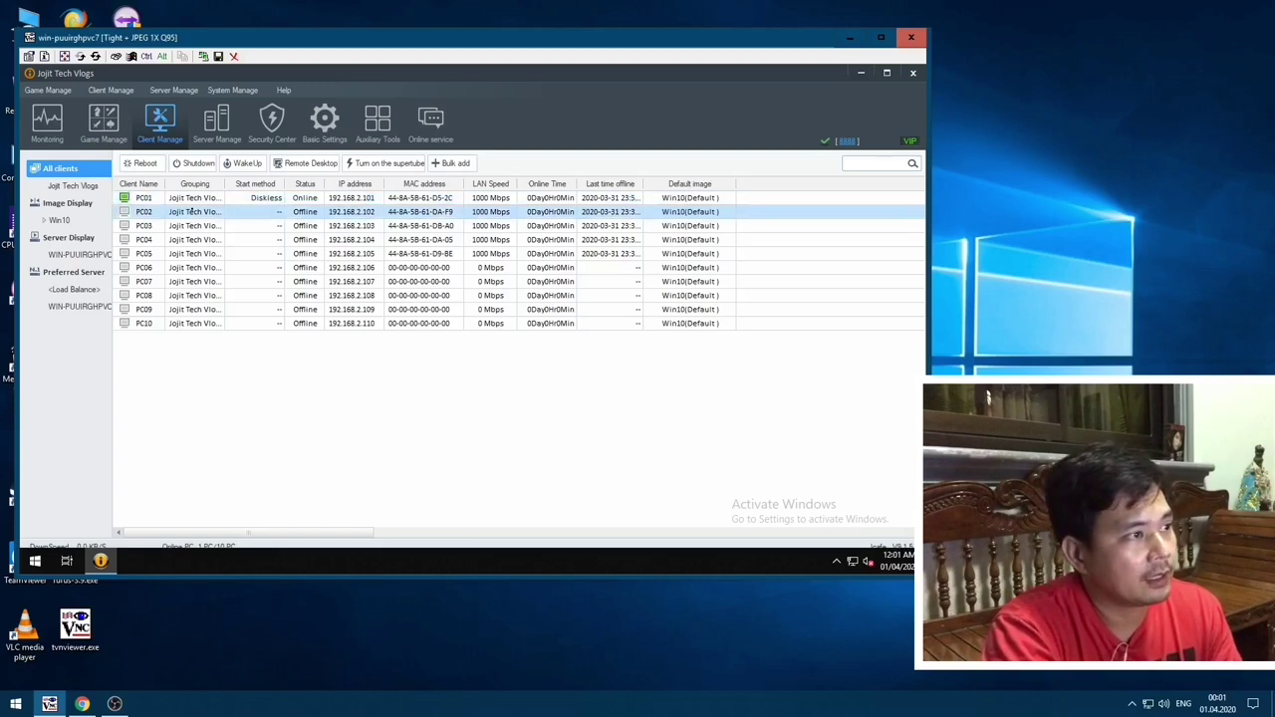
click(194, 198)
click(196, 212)
click(194, 199)
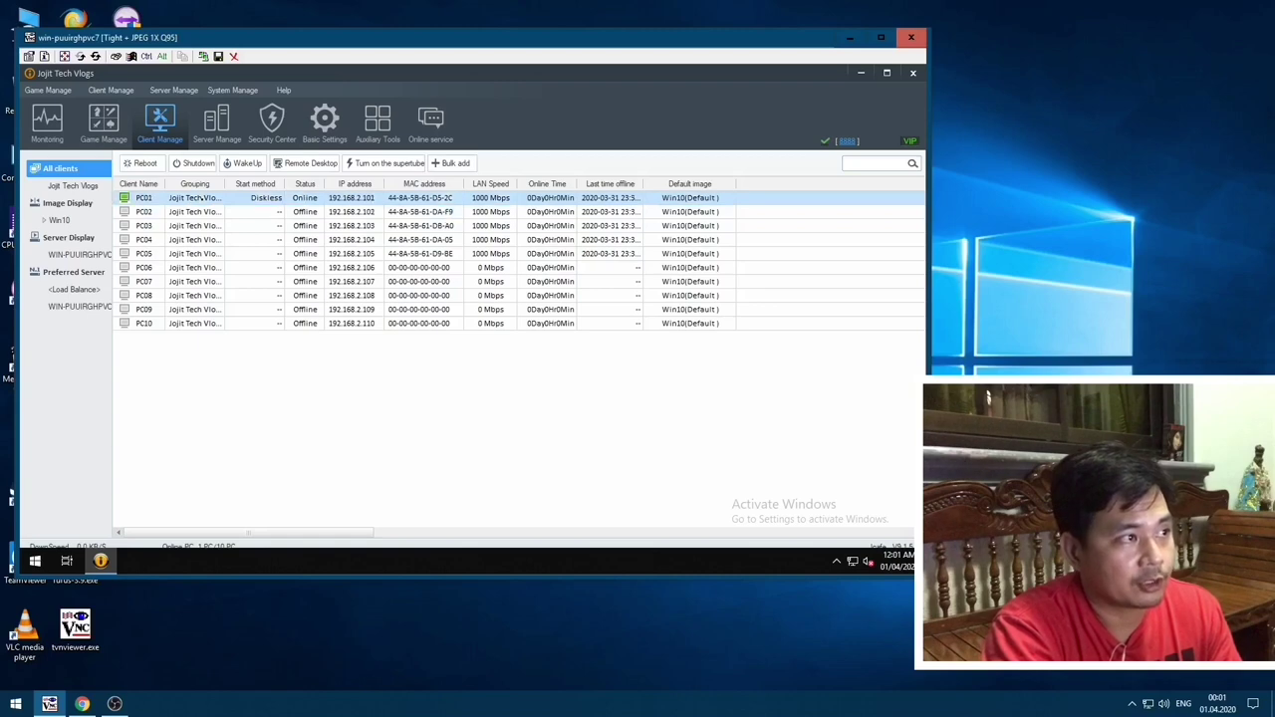
click(196, 211)
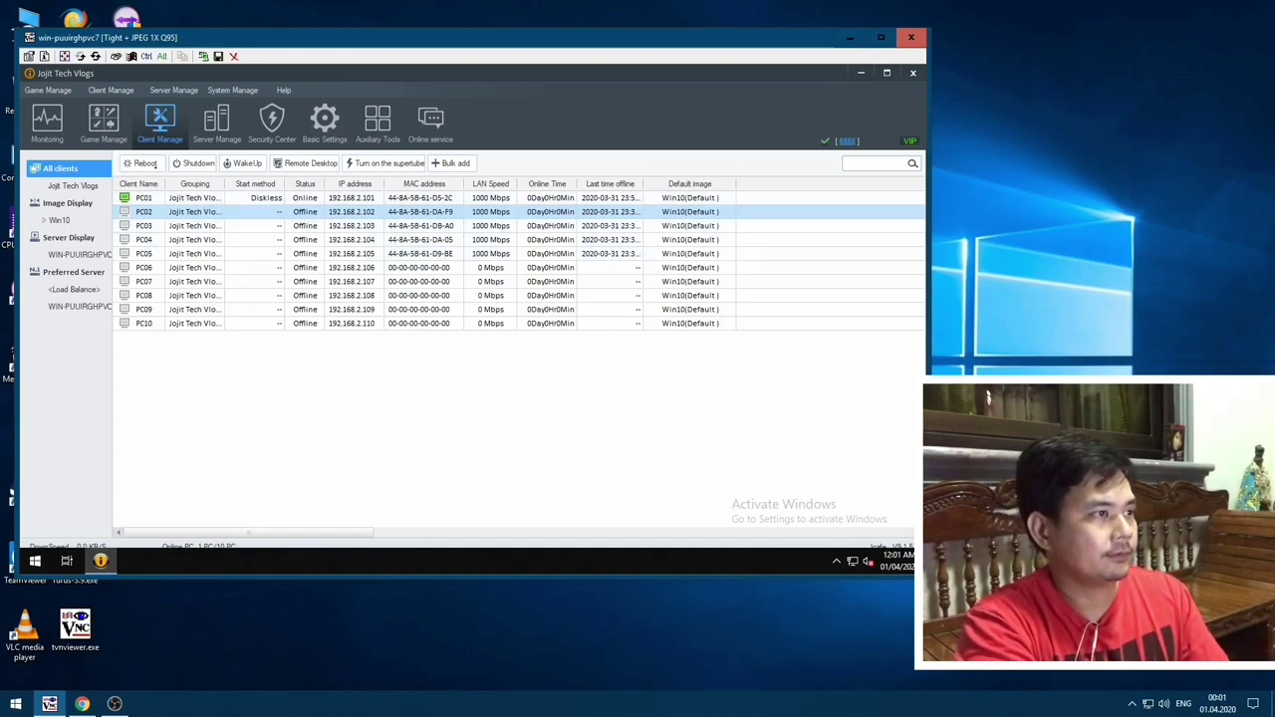
- Start PC02 in super-workstation mode from the current restore point 1
click(360, 164)
click(449, 319)
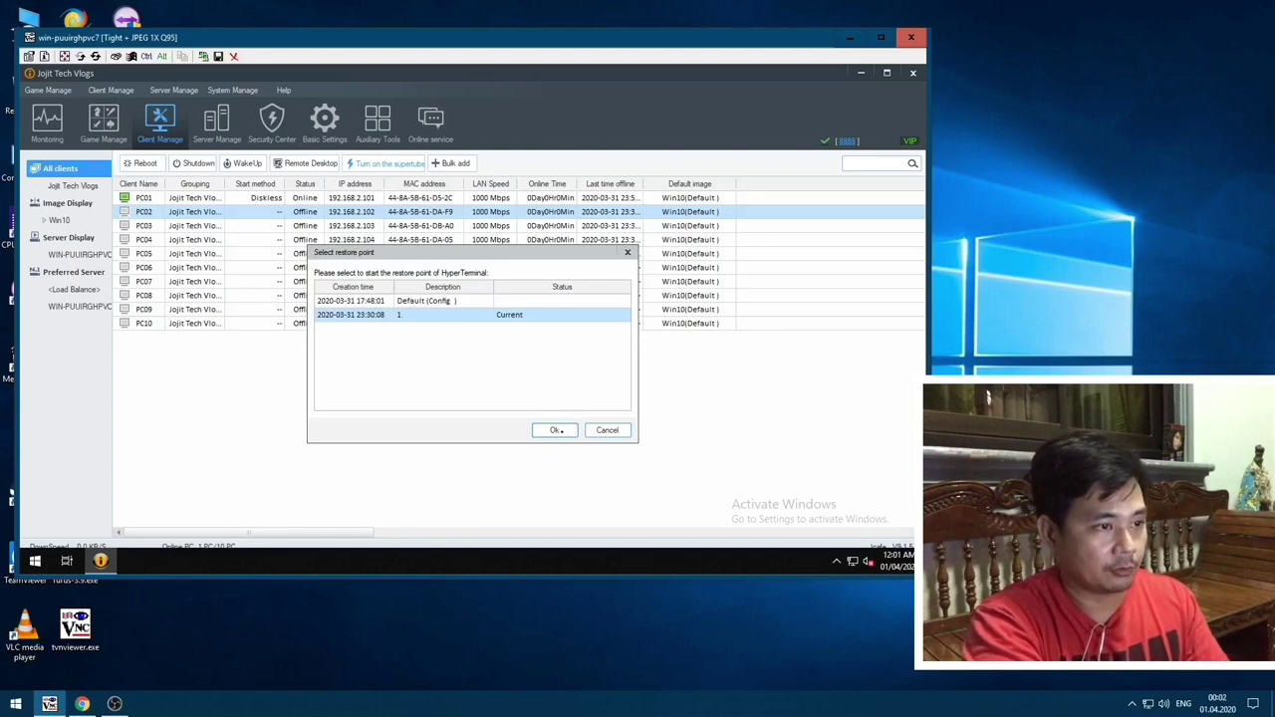
click(557, 430)
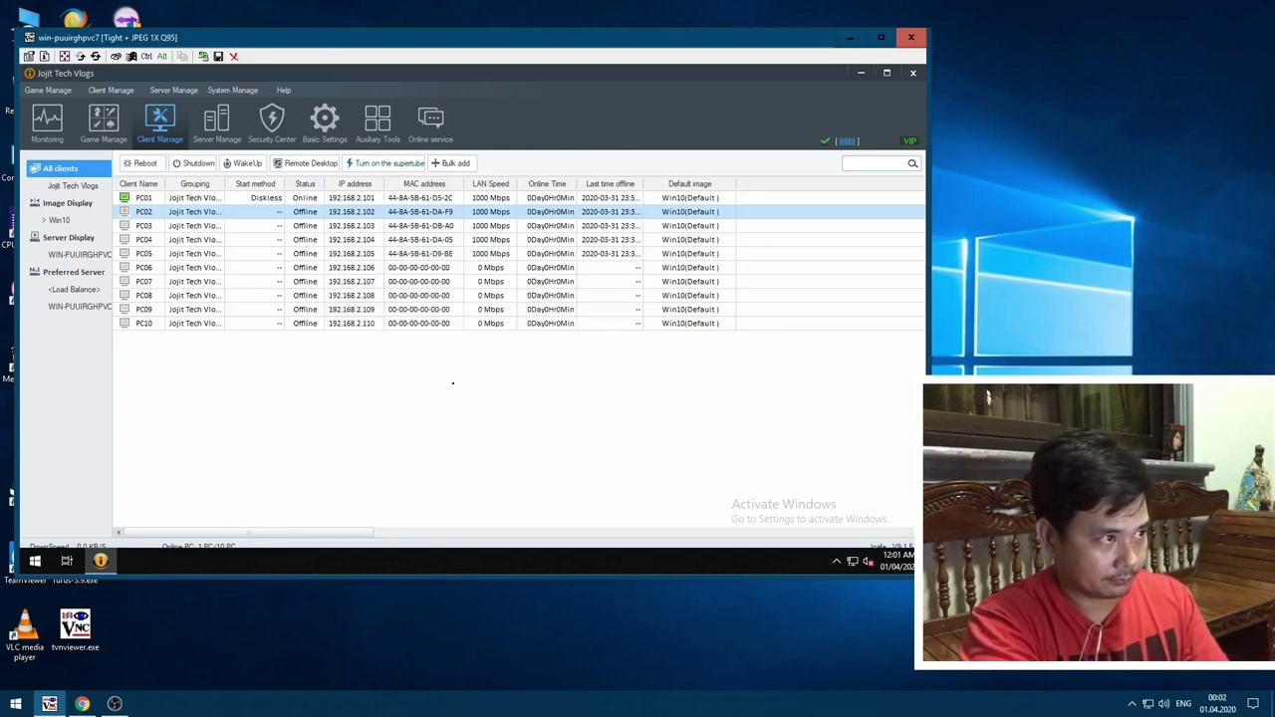
click(306, 162)
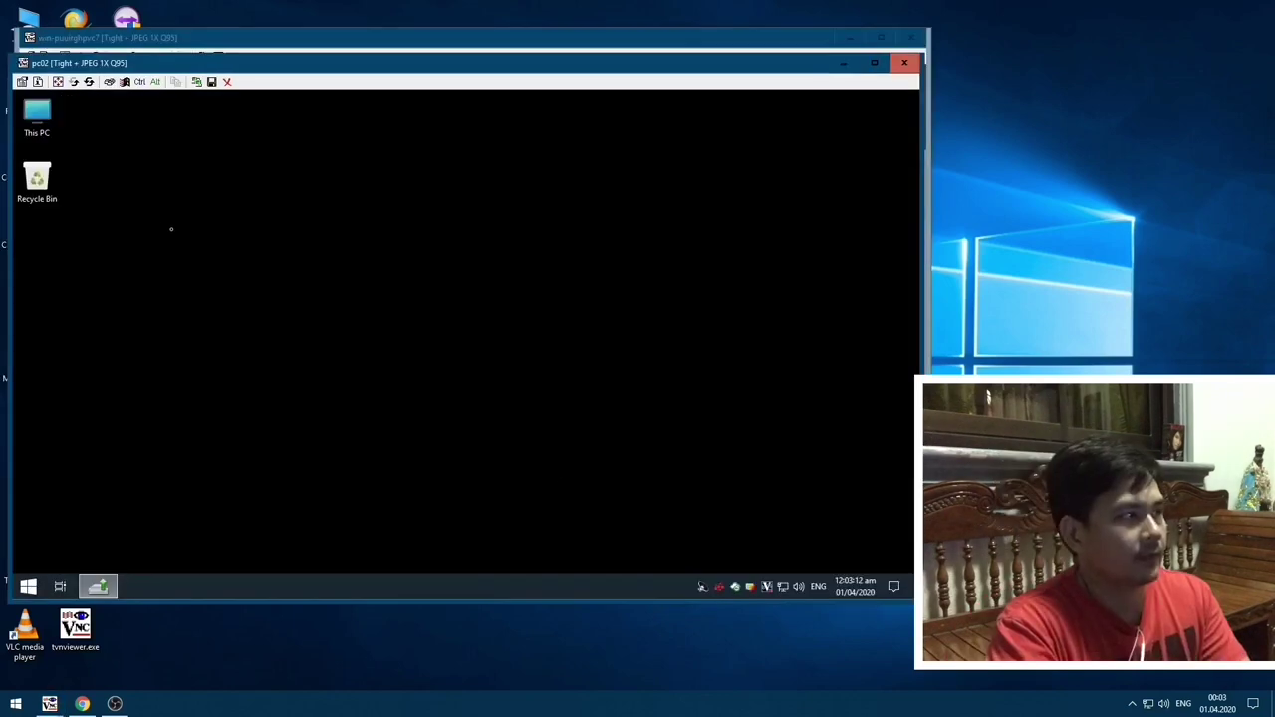
right_click(39, 121)
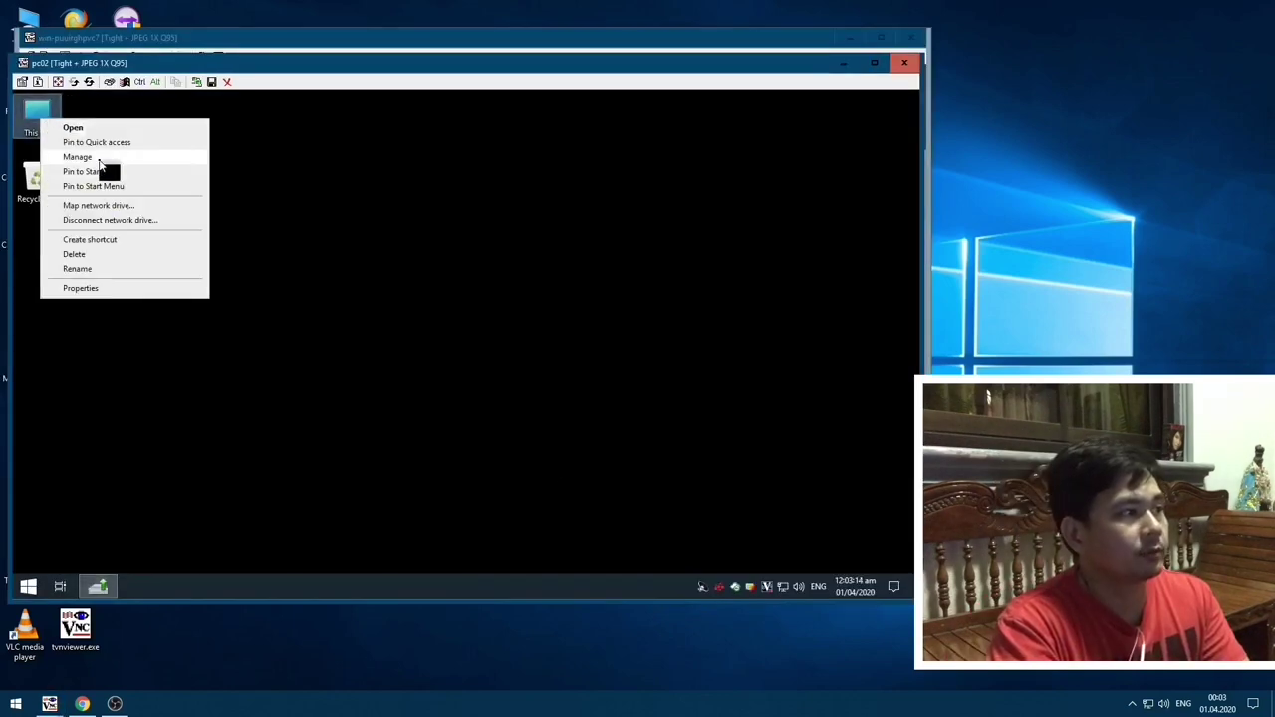
click(289, 244)
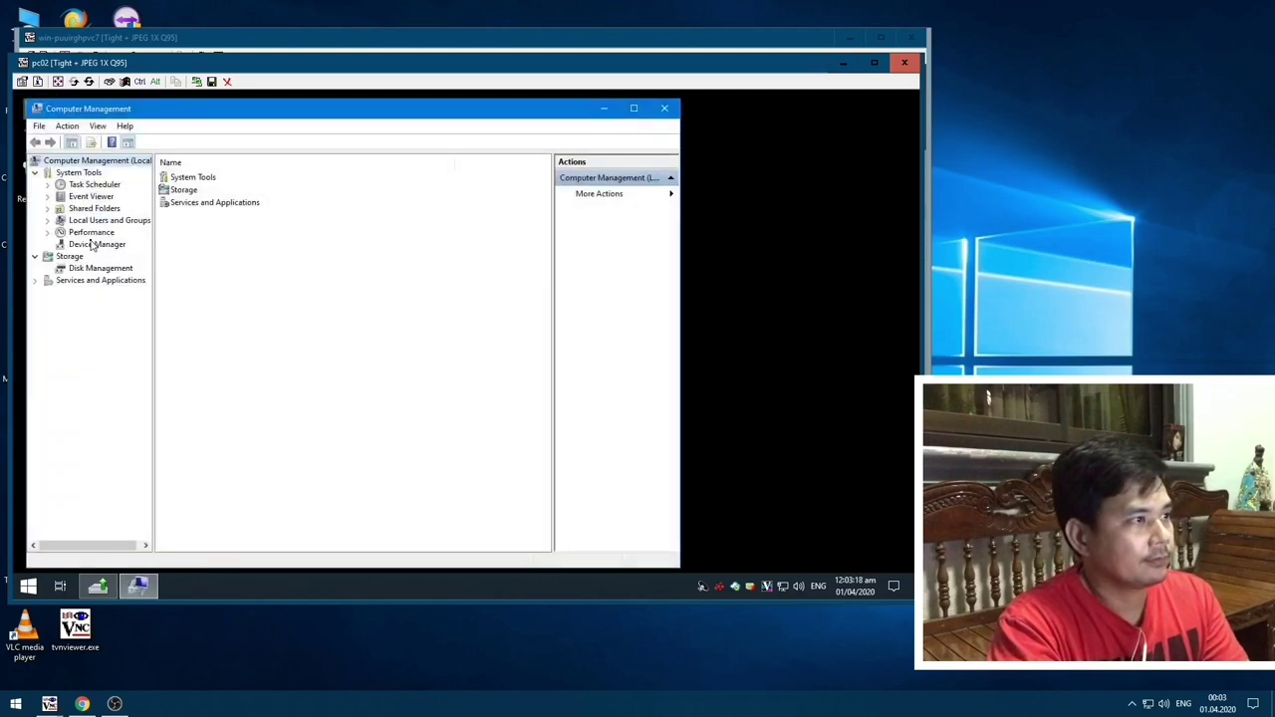
click(91, 244)
click(175, 209)
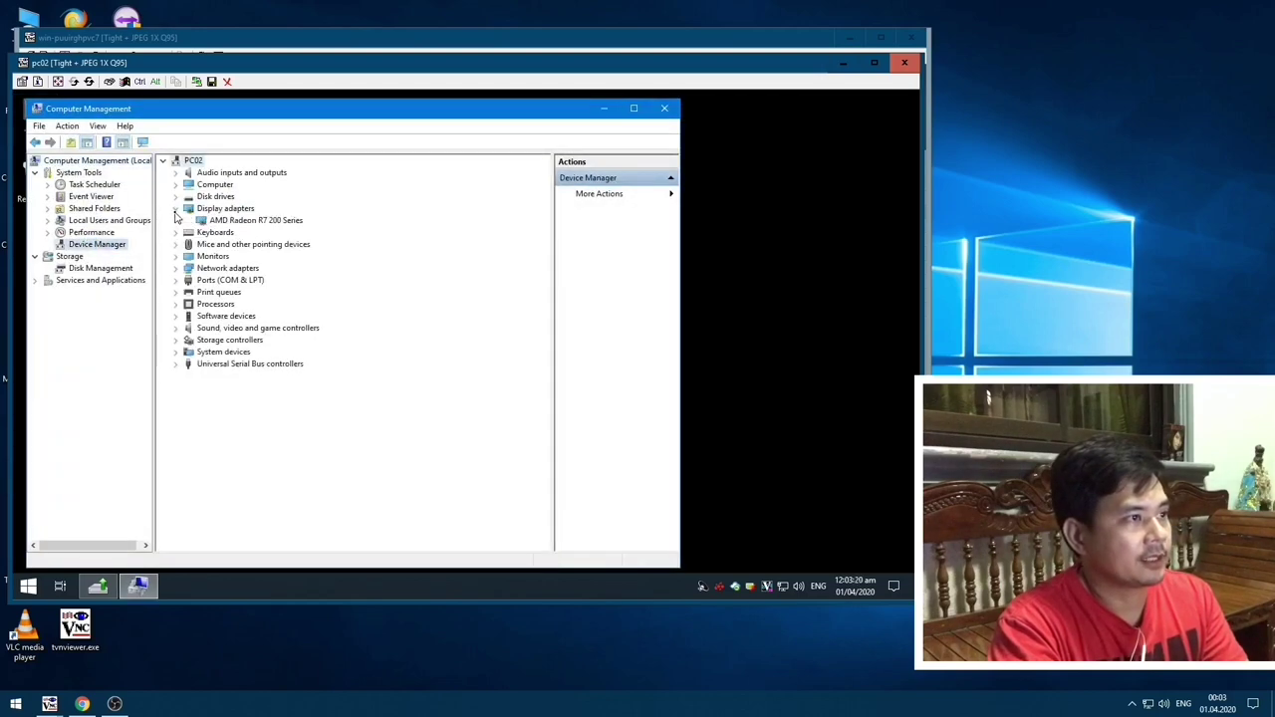
click(175, 304)
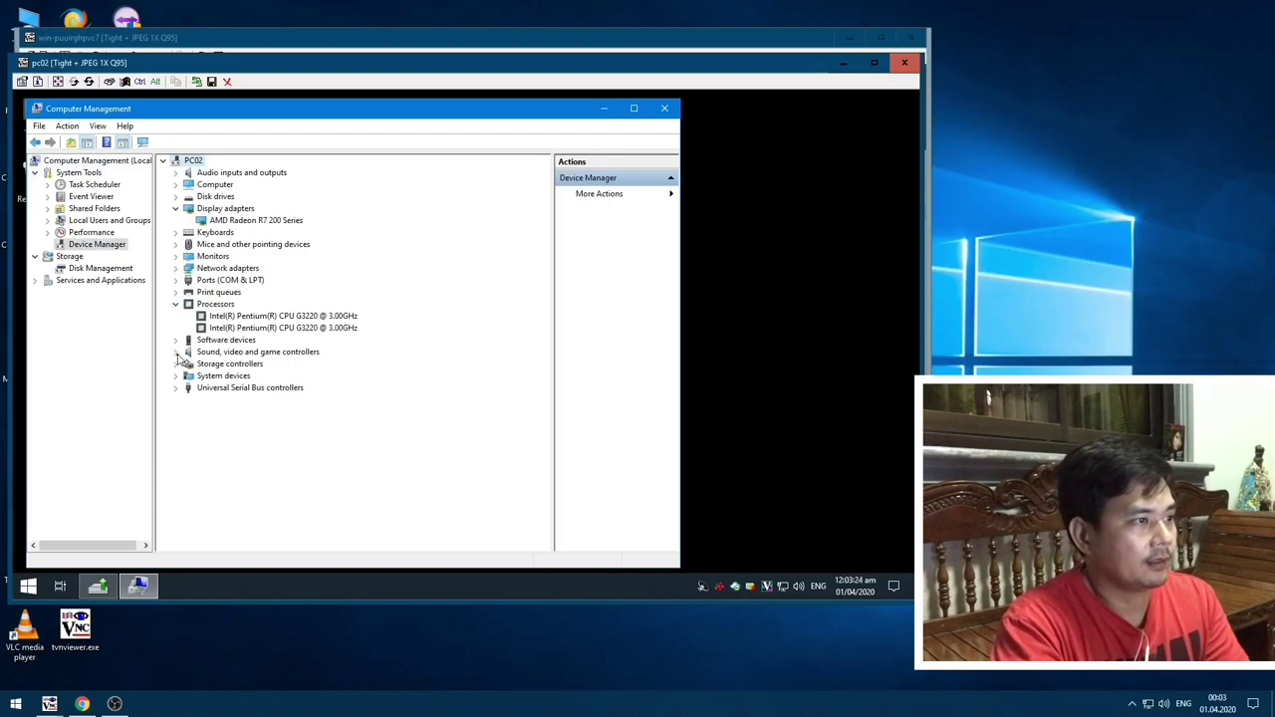
click(177, 352)
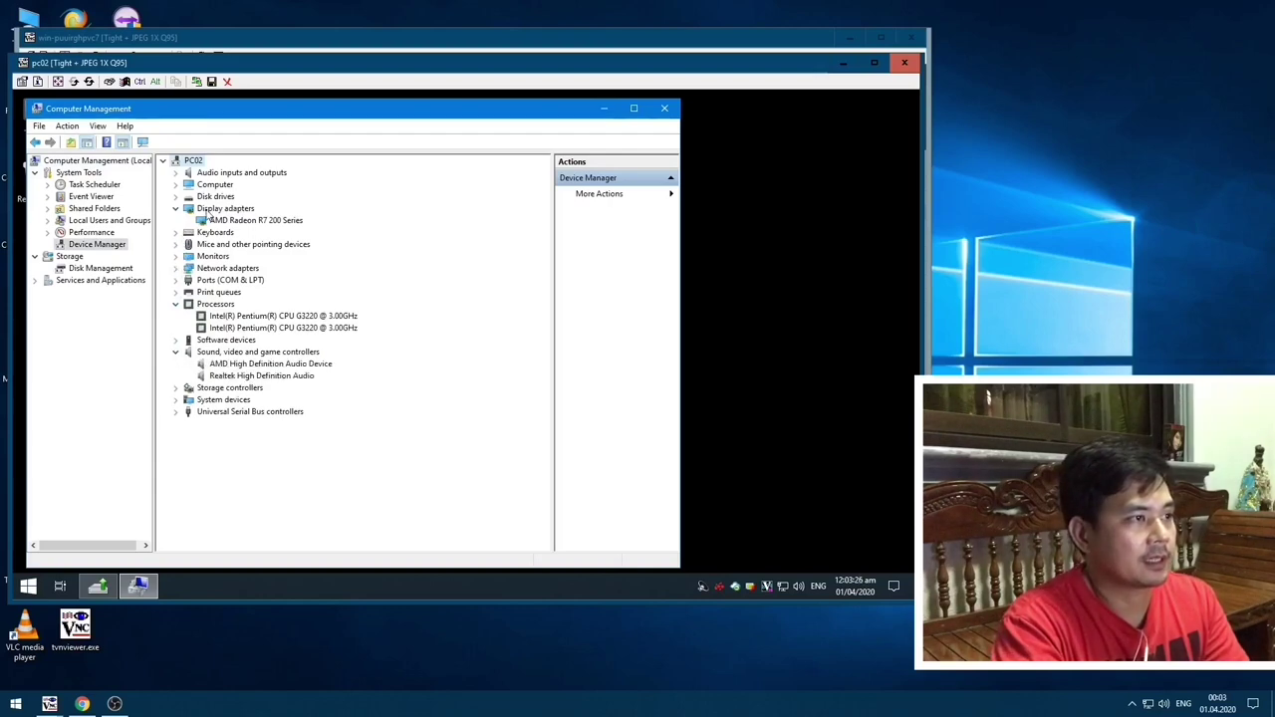
click(256, 221)
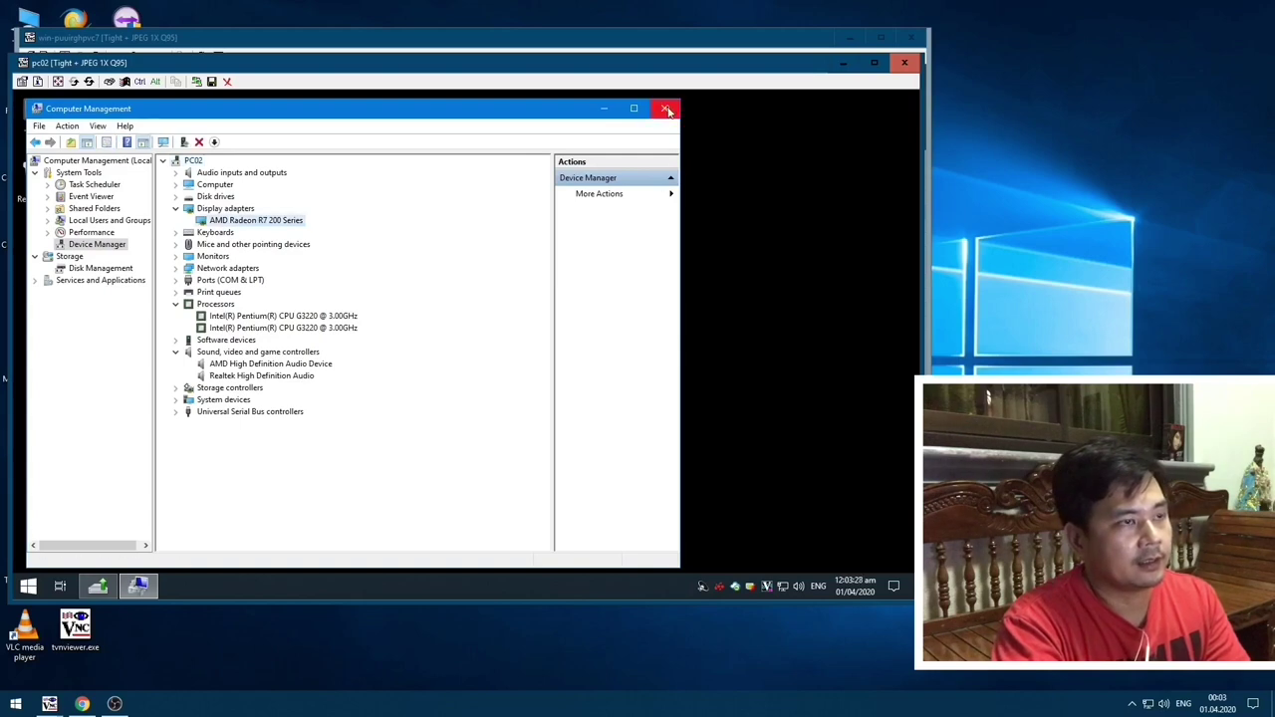
click(666, 111)
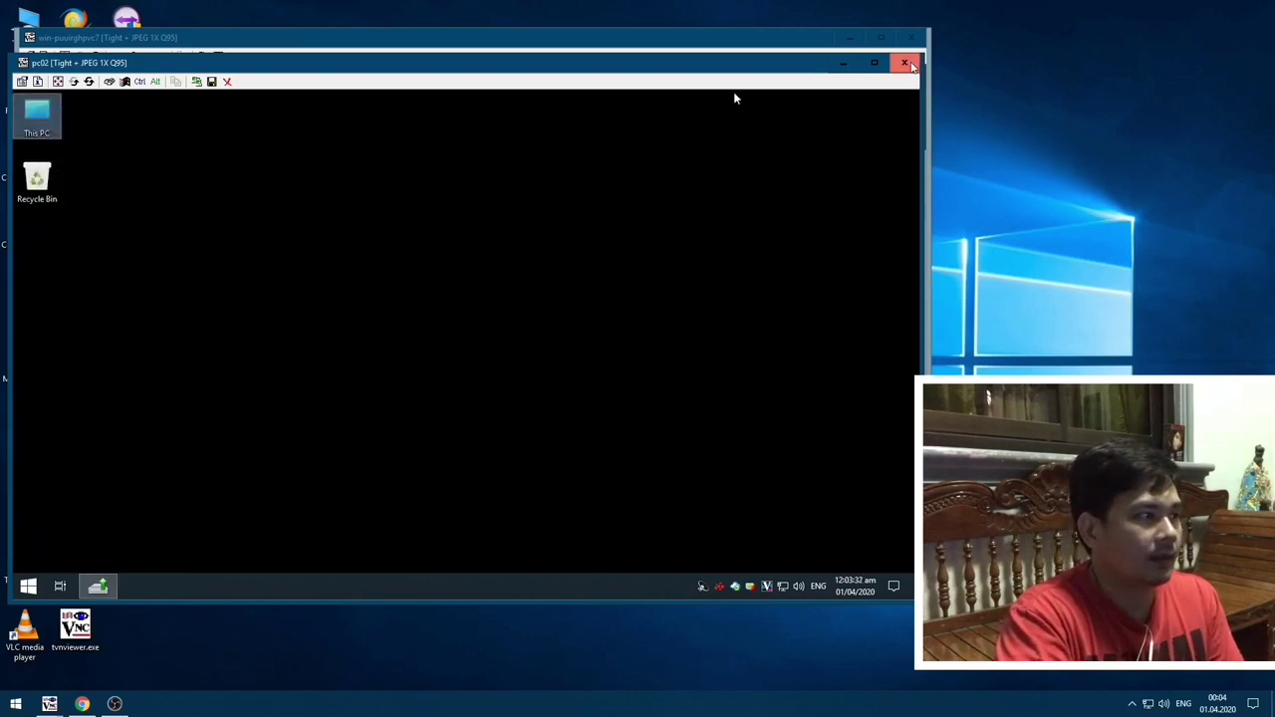
- Exit PC02's super-workstation saving restore point "2" with the administrator password, then restart PC02
click(749, 587)
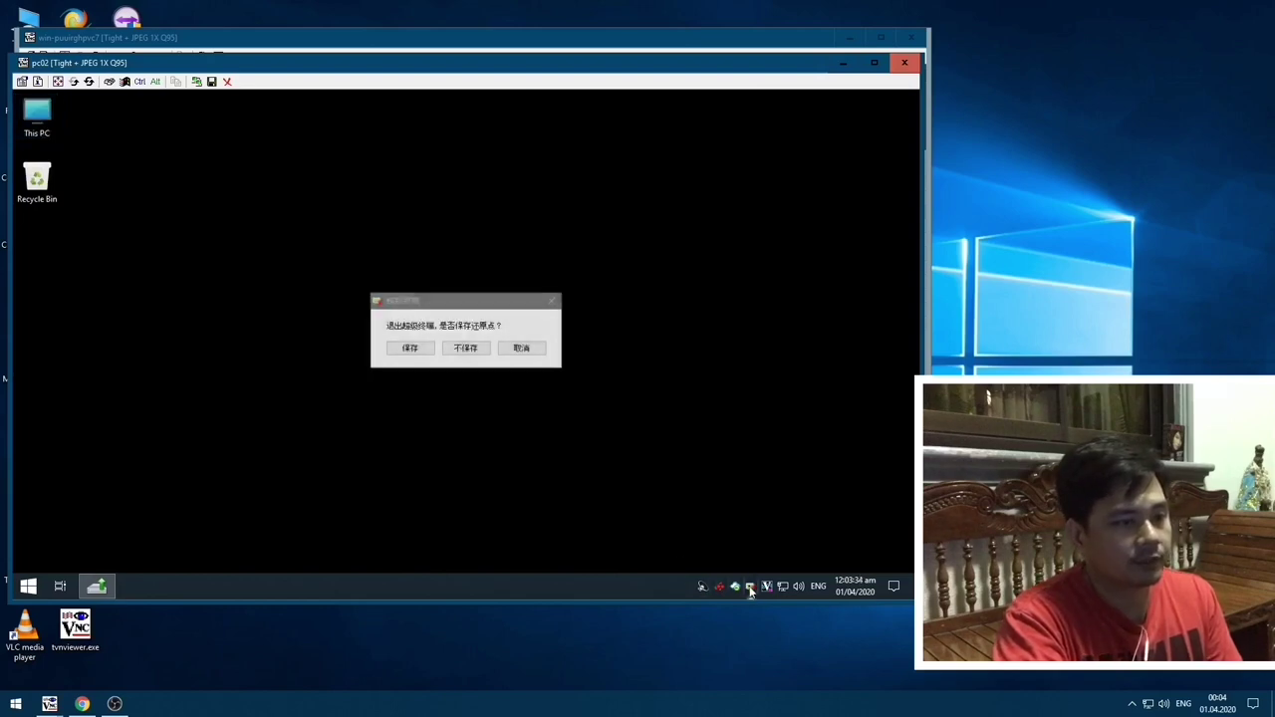
click(429, 351)
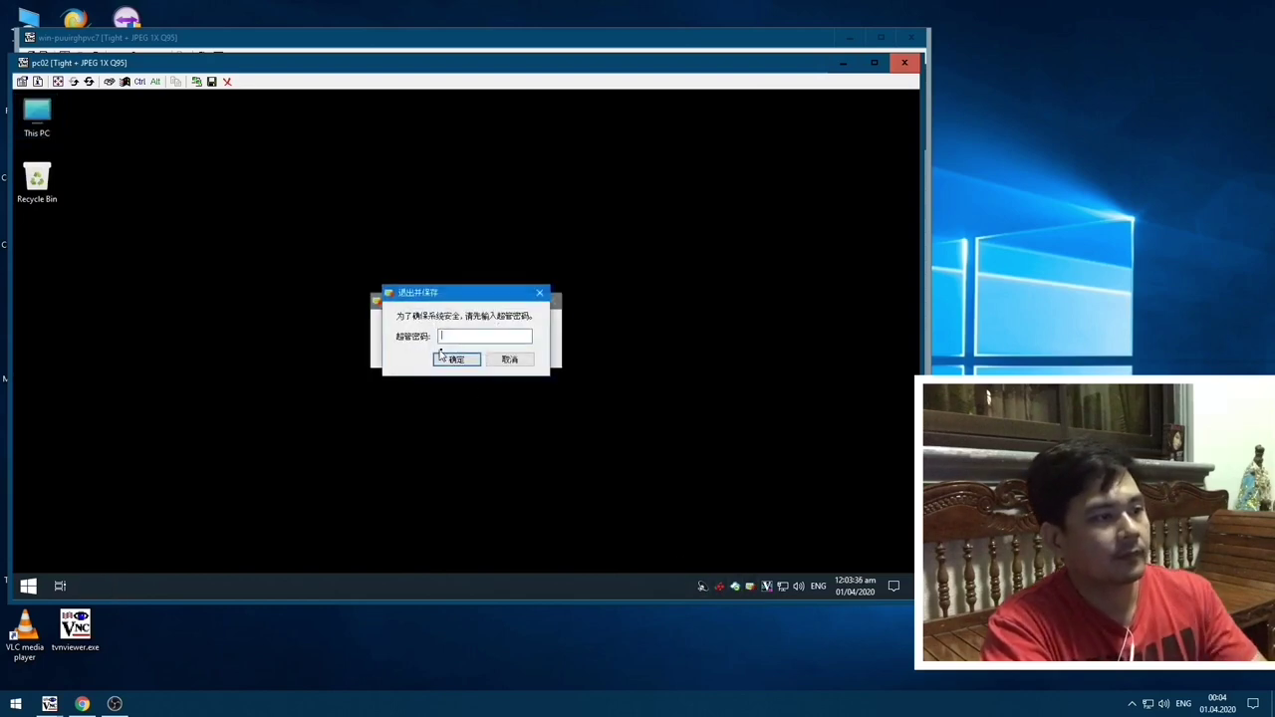
click(456, 359)
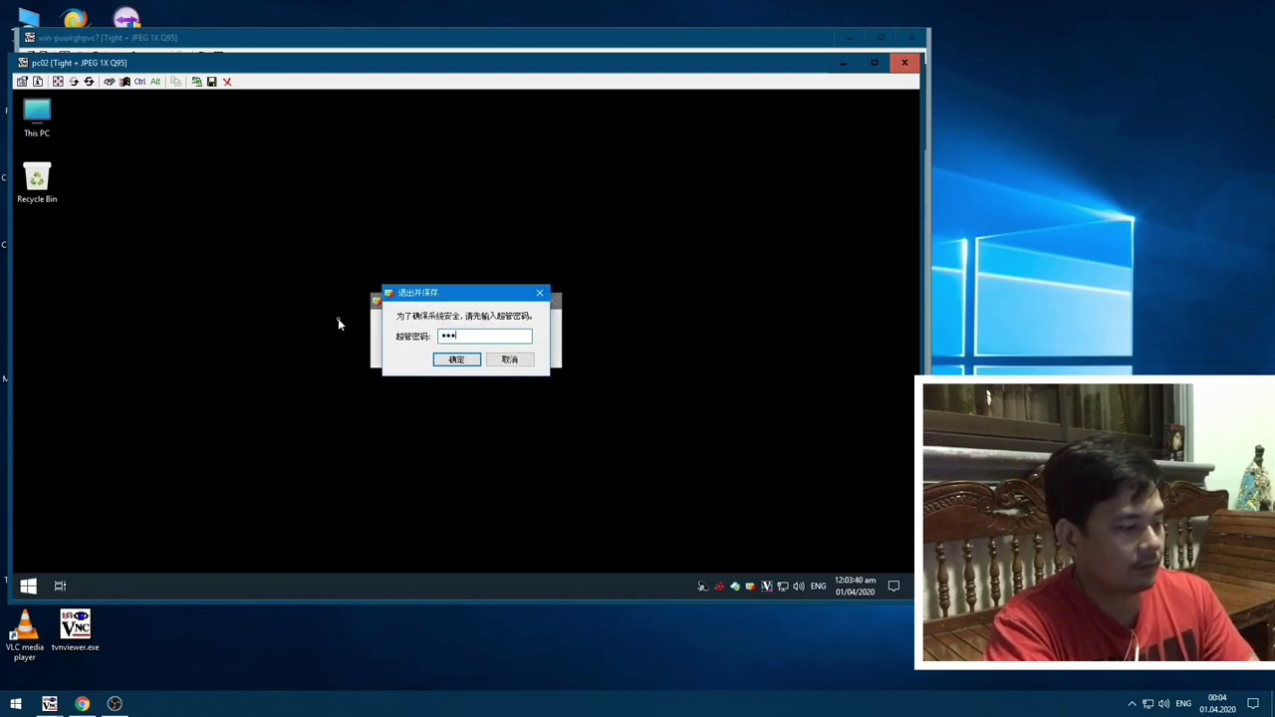
click(454, 360)
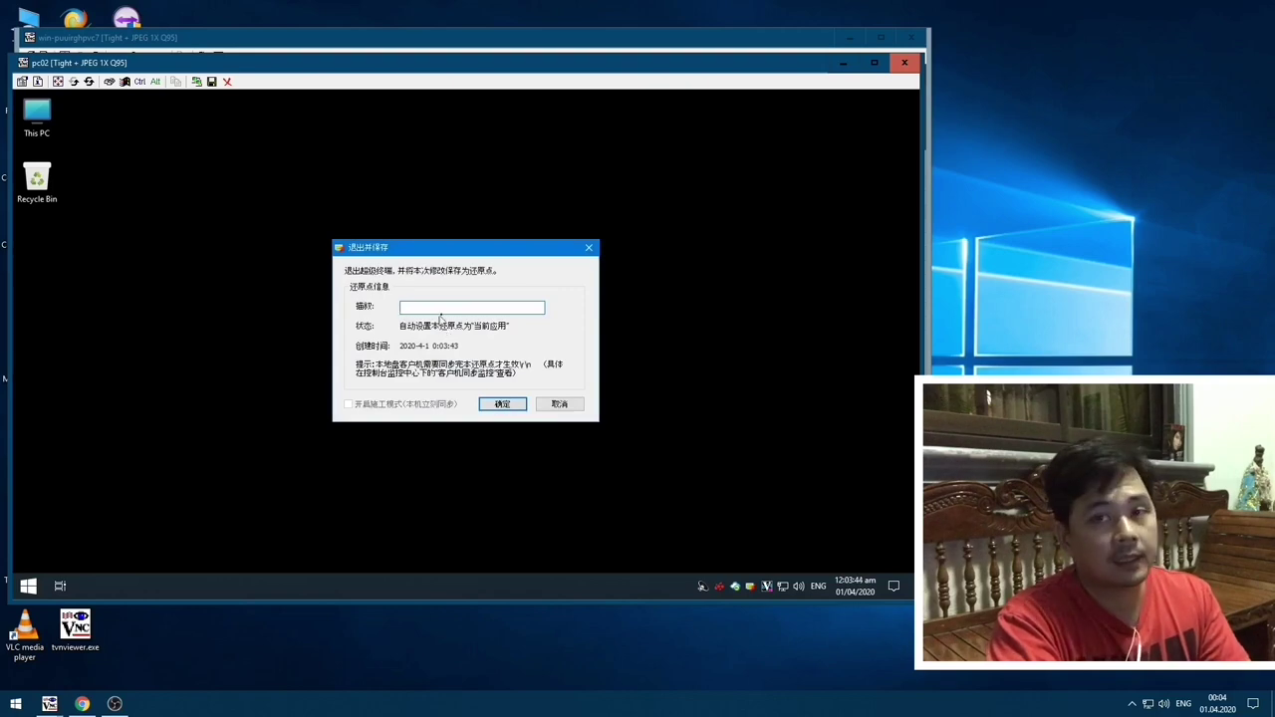
text(2)
click(493, 403)
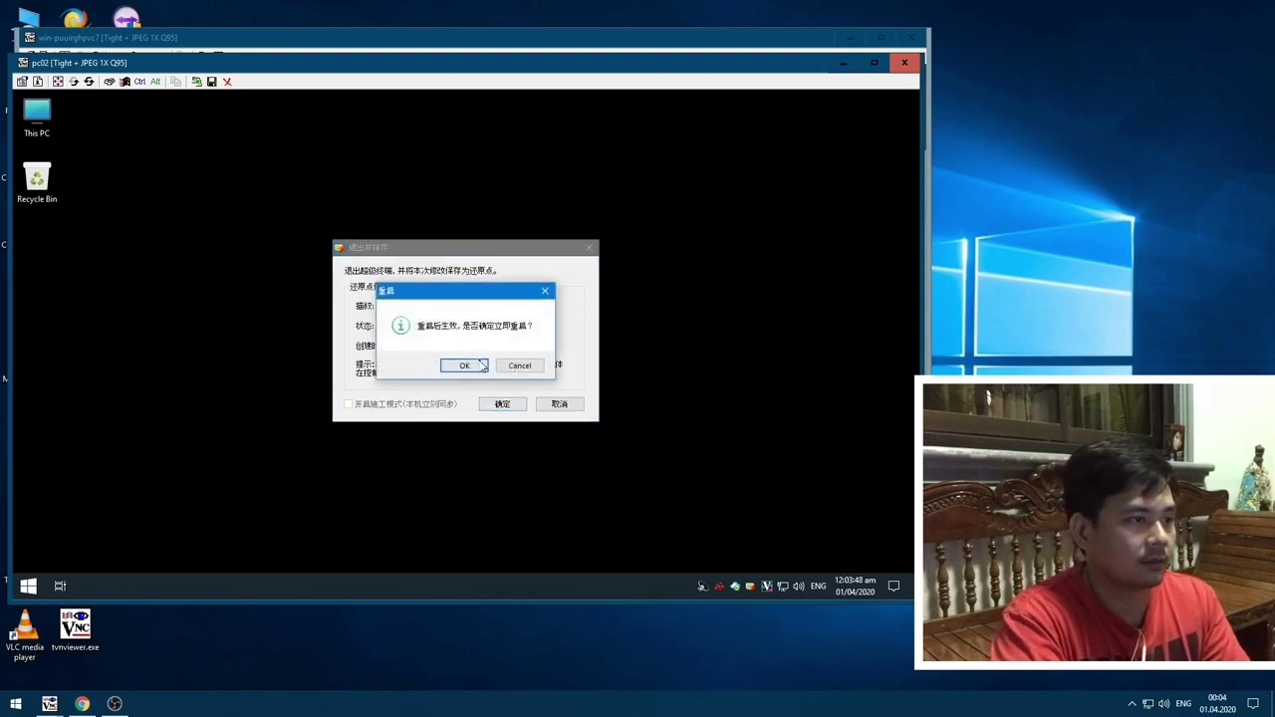
click(480, 367)
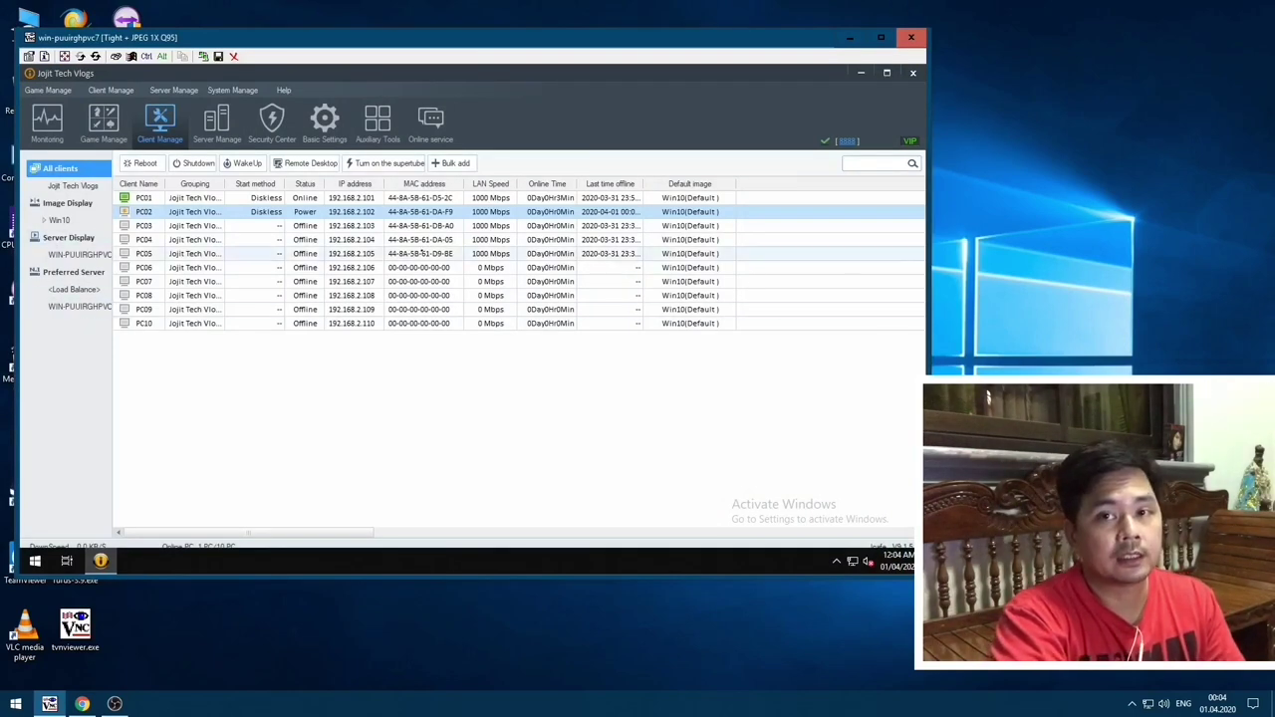
- Select PC03, then PC02, then PC03 again in the client list as PC02 returns Online
click(168, 227)
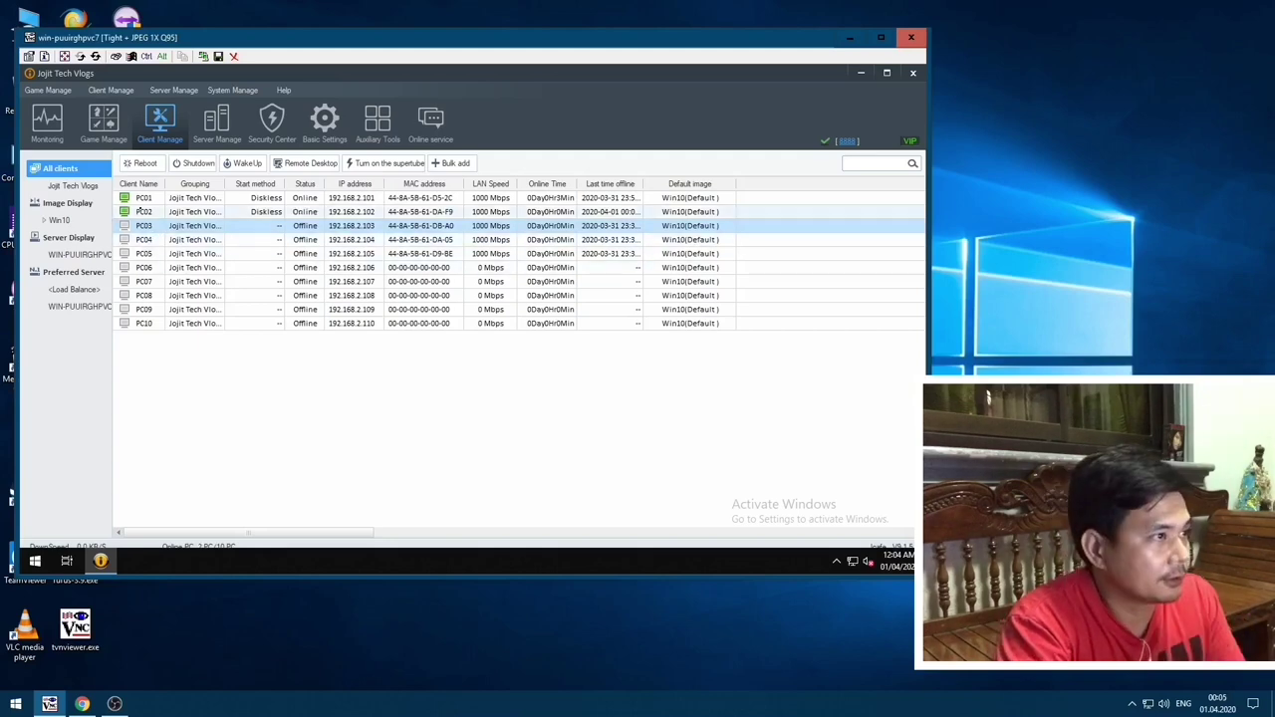
click(149, 211)
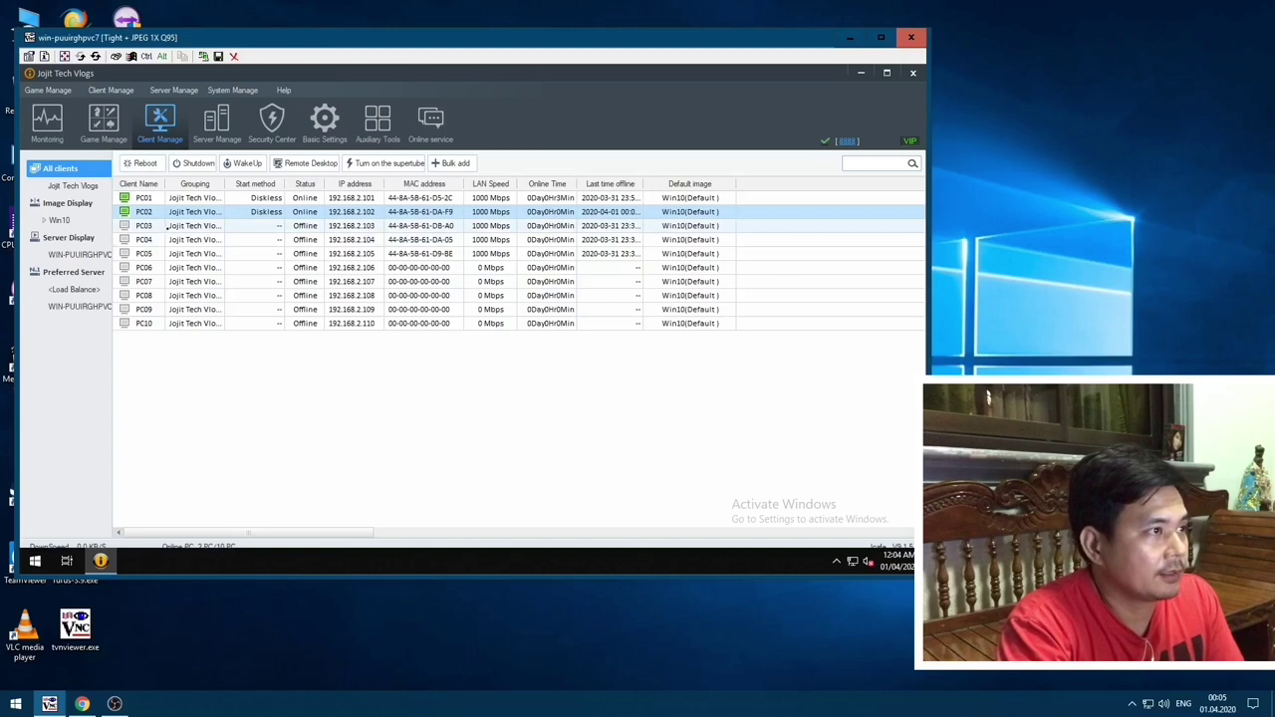
click(163, 226)
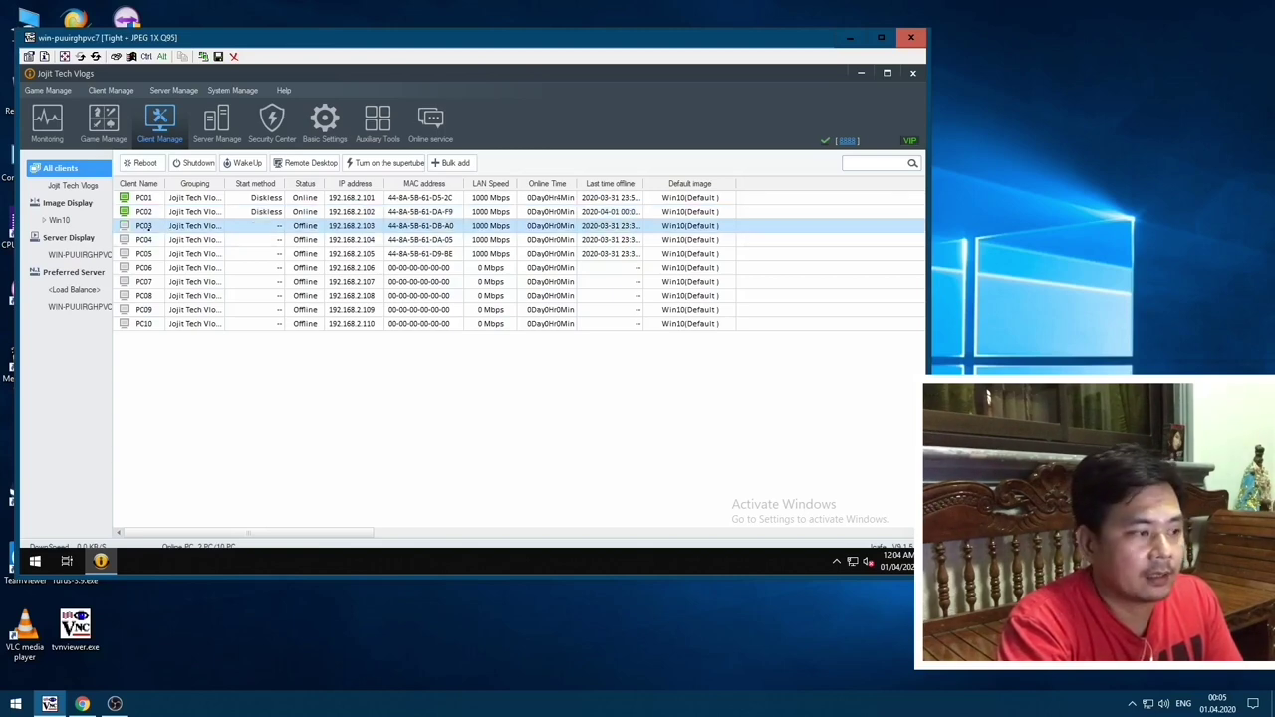
- Bring up PC03's restore-point chooser listing Default, 1 and 2 (Current)
click(115, 703)
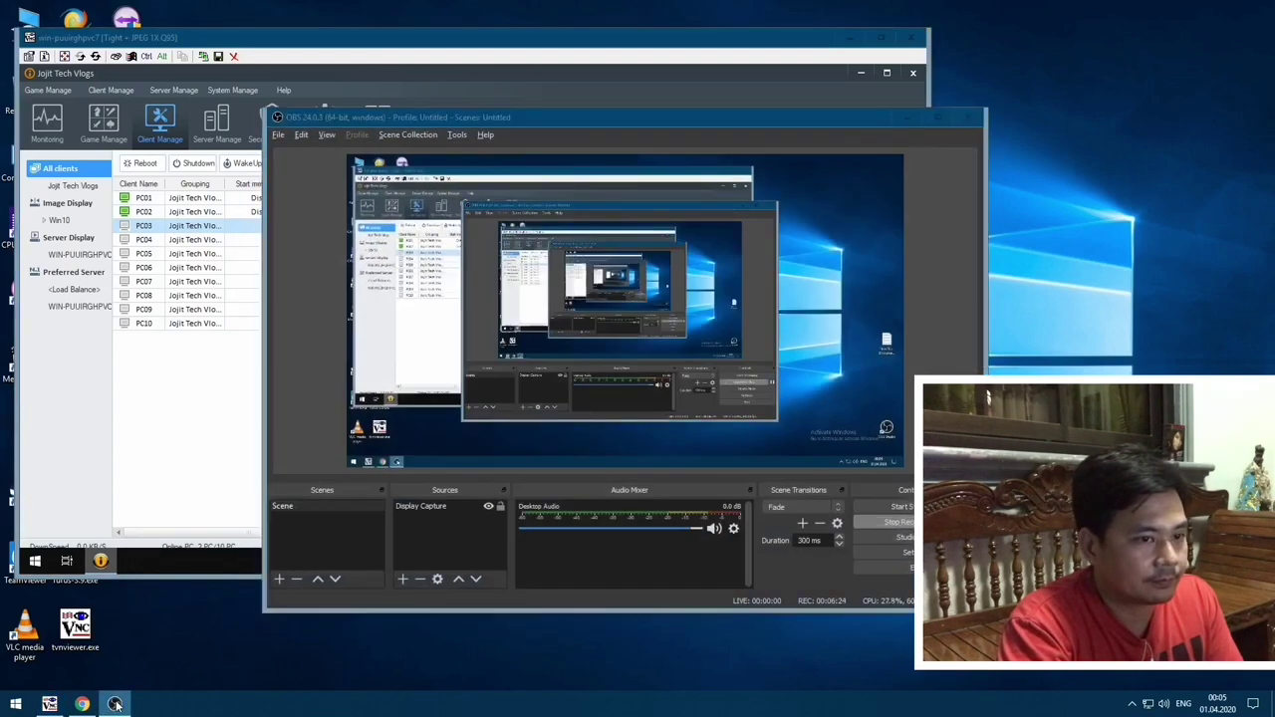
click(116, 704)
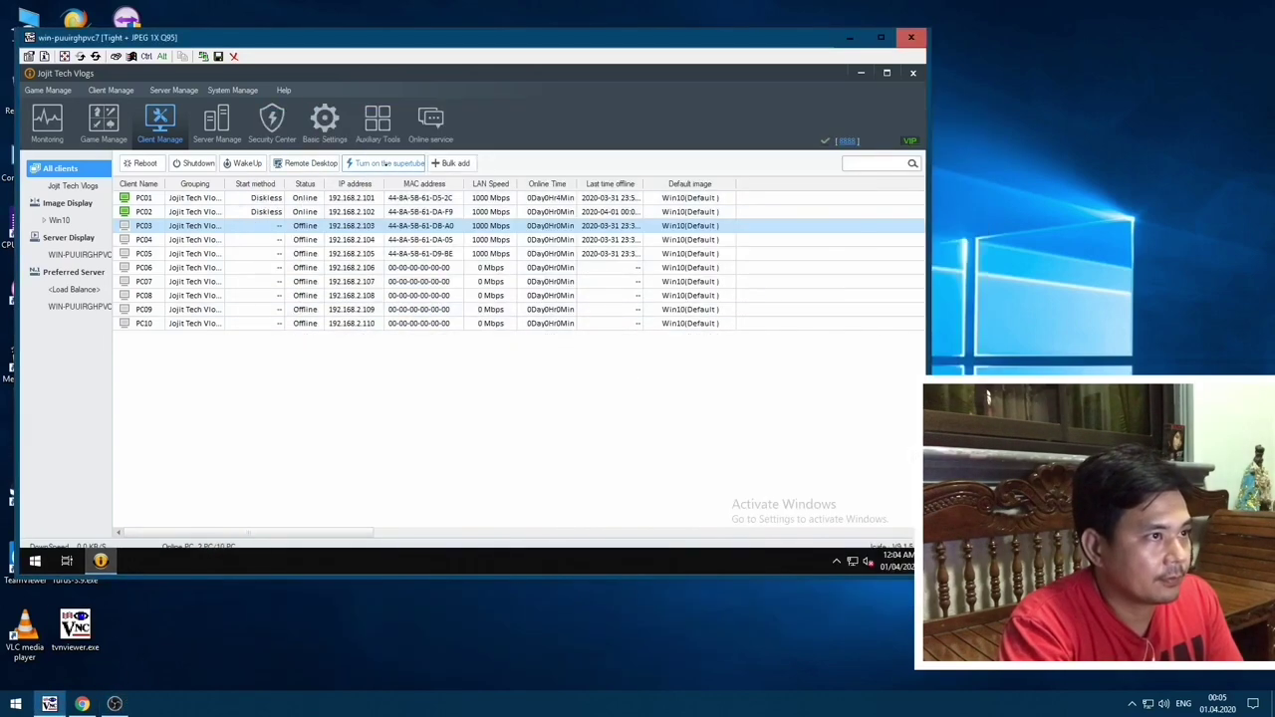
click(386, 163)
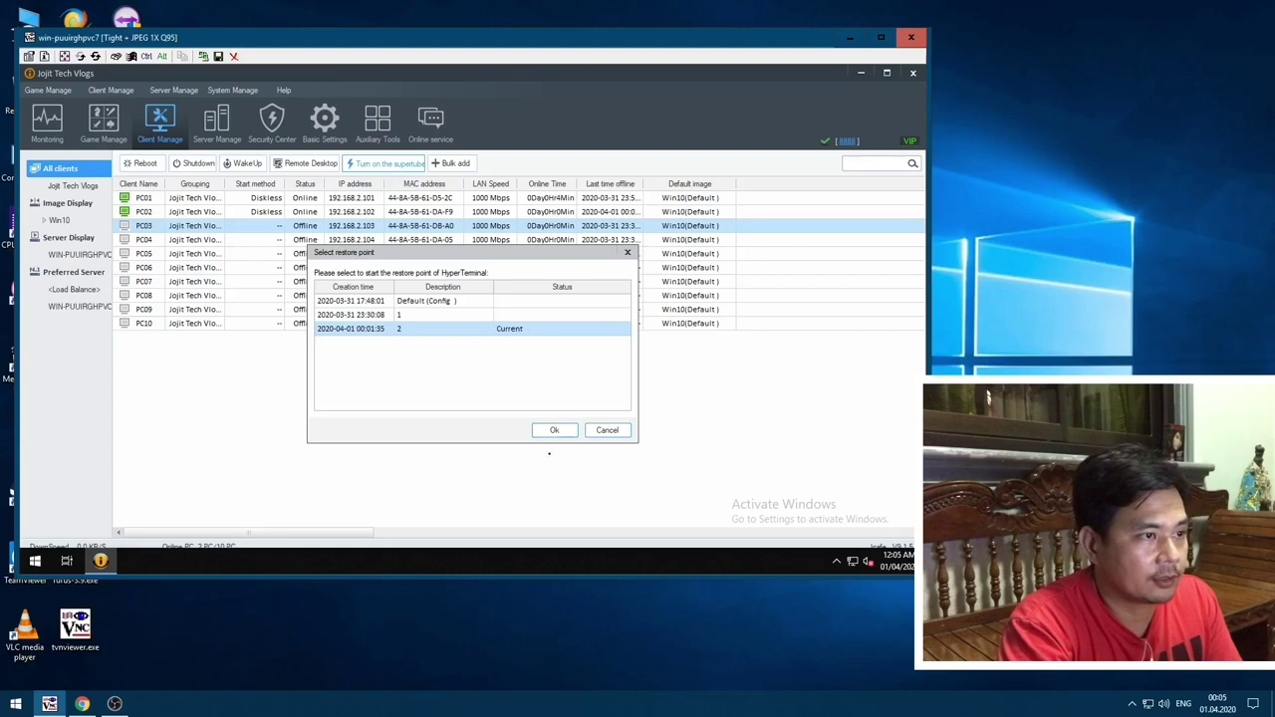
- Start PC03 in super-workstation mode from restore point 2 (Current)
click(555, 430)
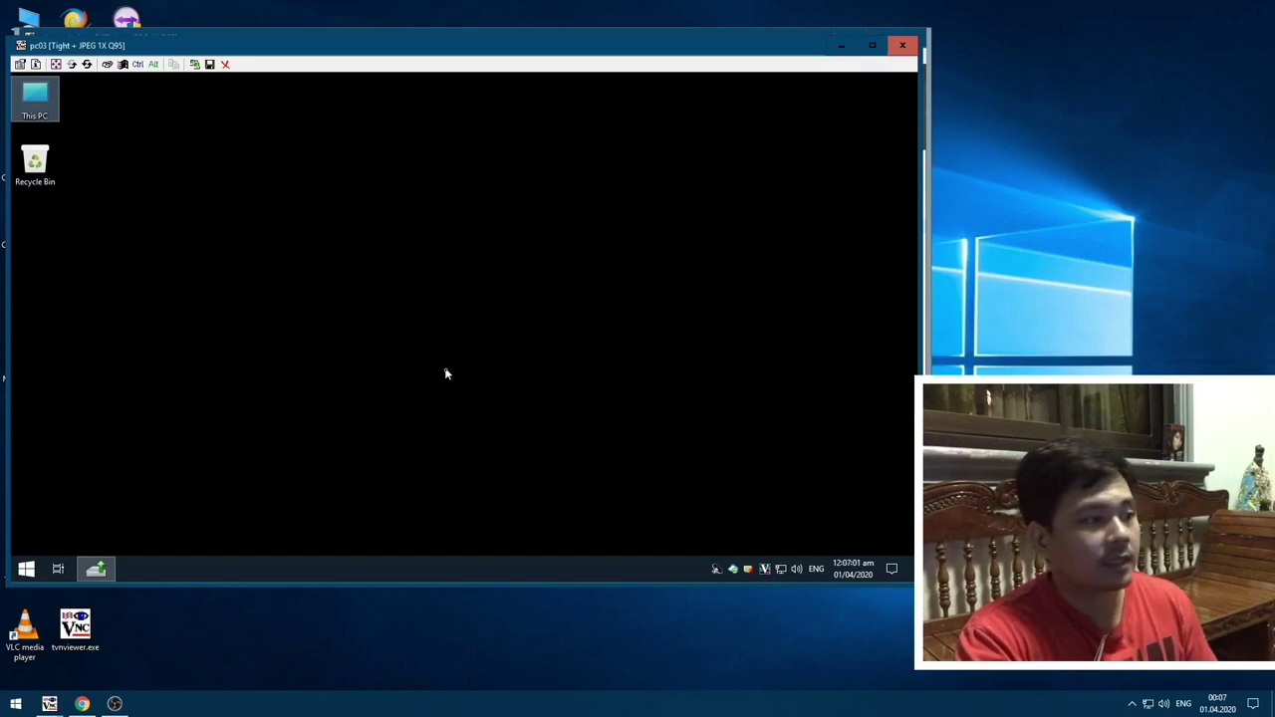
drag(395, 51, 396, 103)
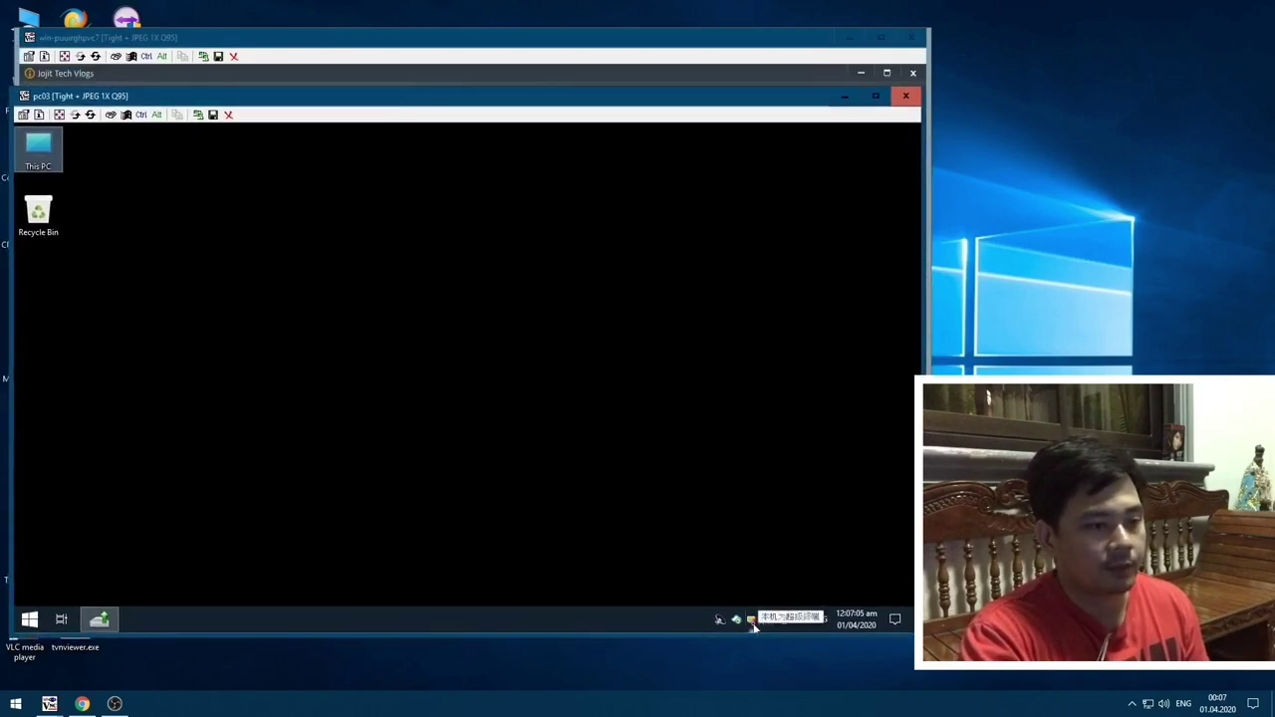
drag(293, 96, 287, 15)
right_click(30, 72)
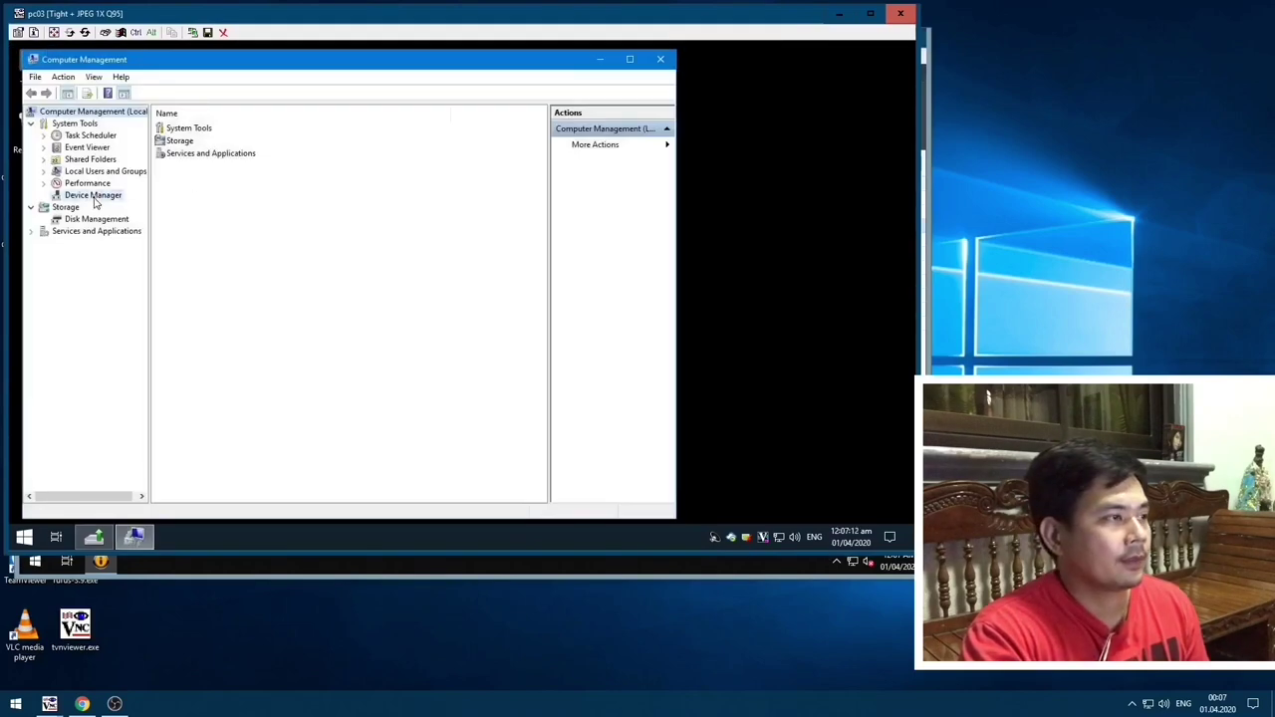
click(95, 197)
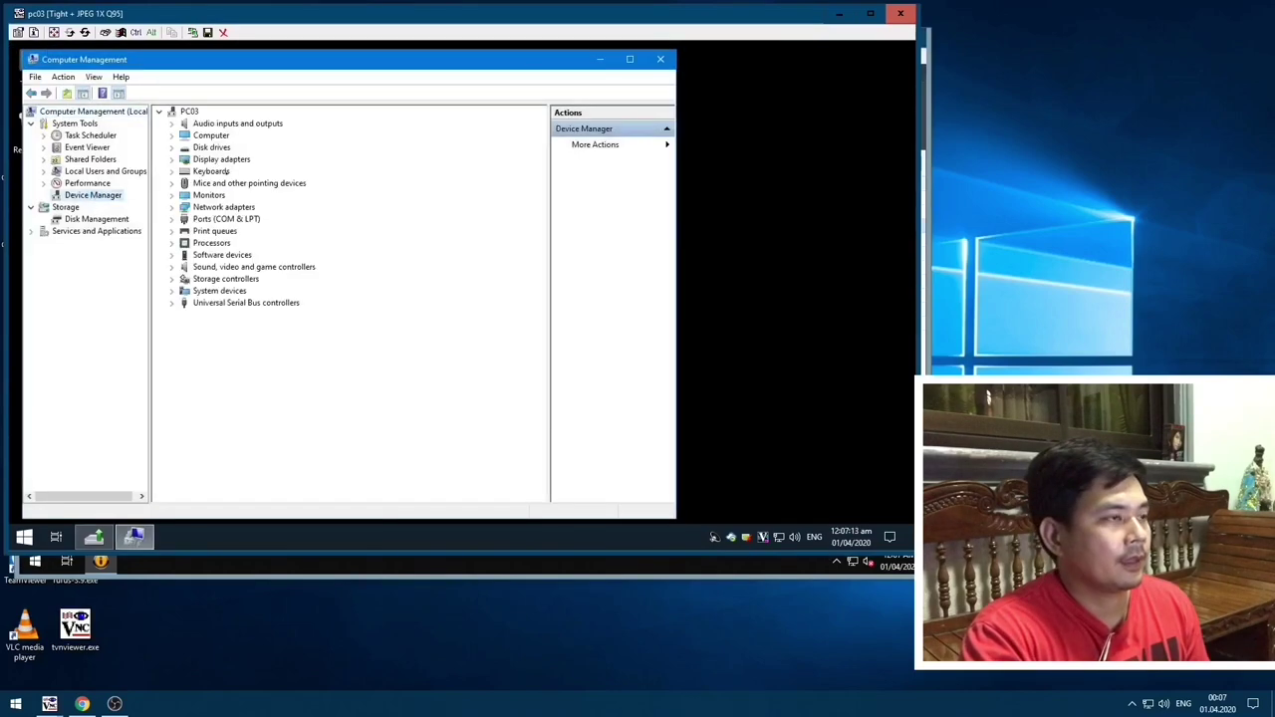
click(170, 160)
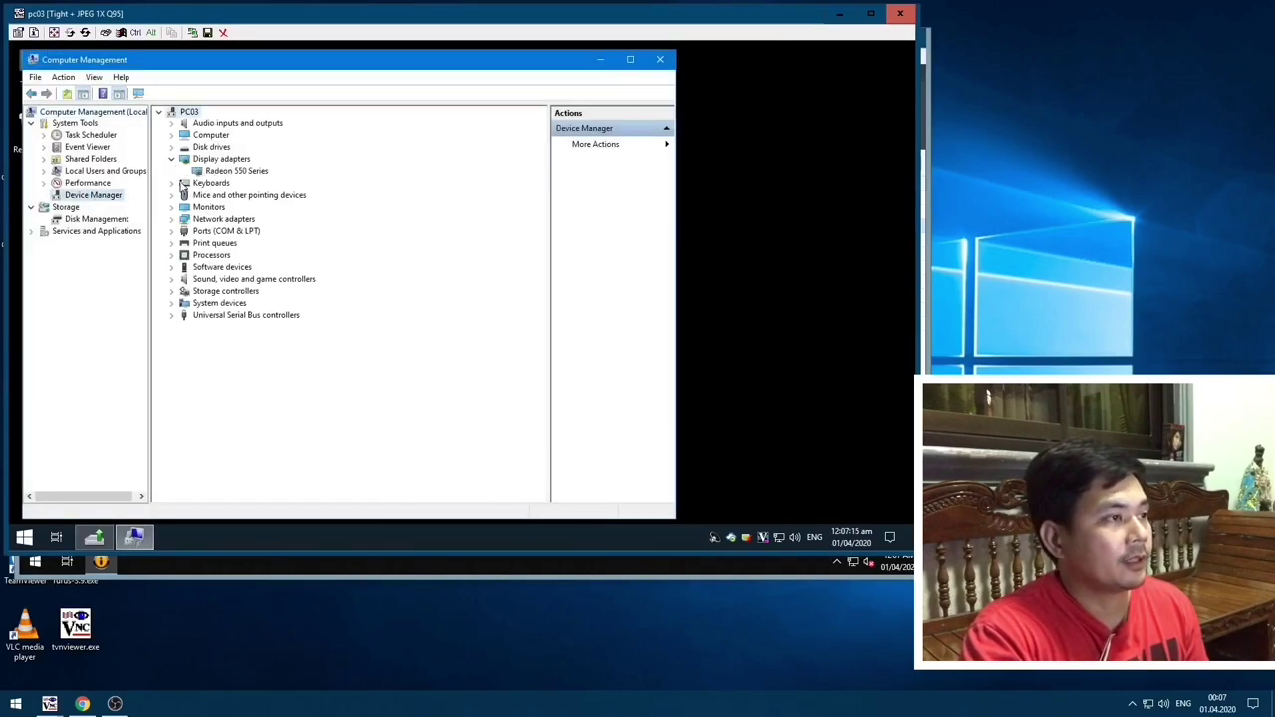
click(249, 171)
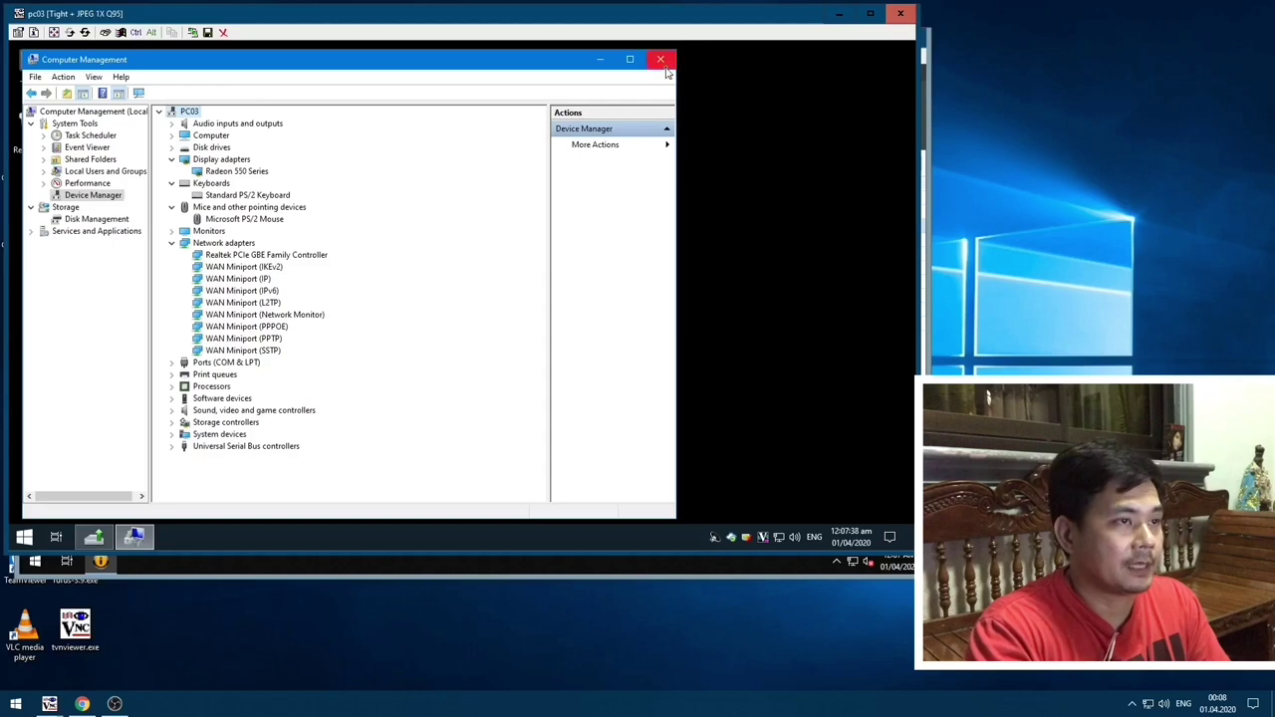
- Close Computer Management on PC03 and choose to save on exit, entering the administrator password
click(661, 60)
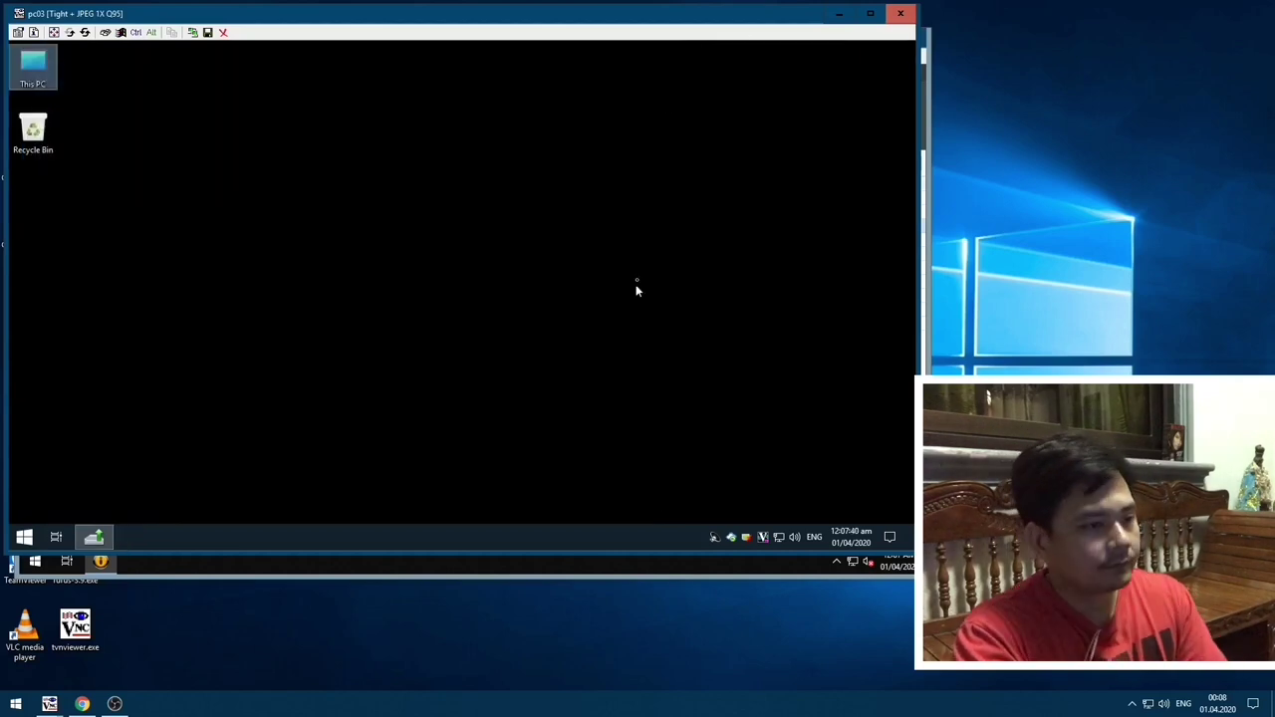
click(757, 538)
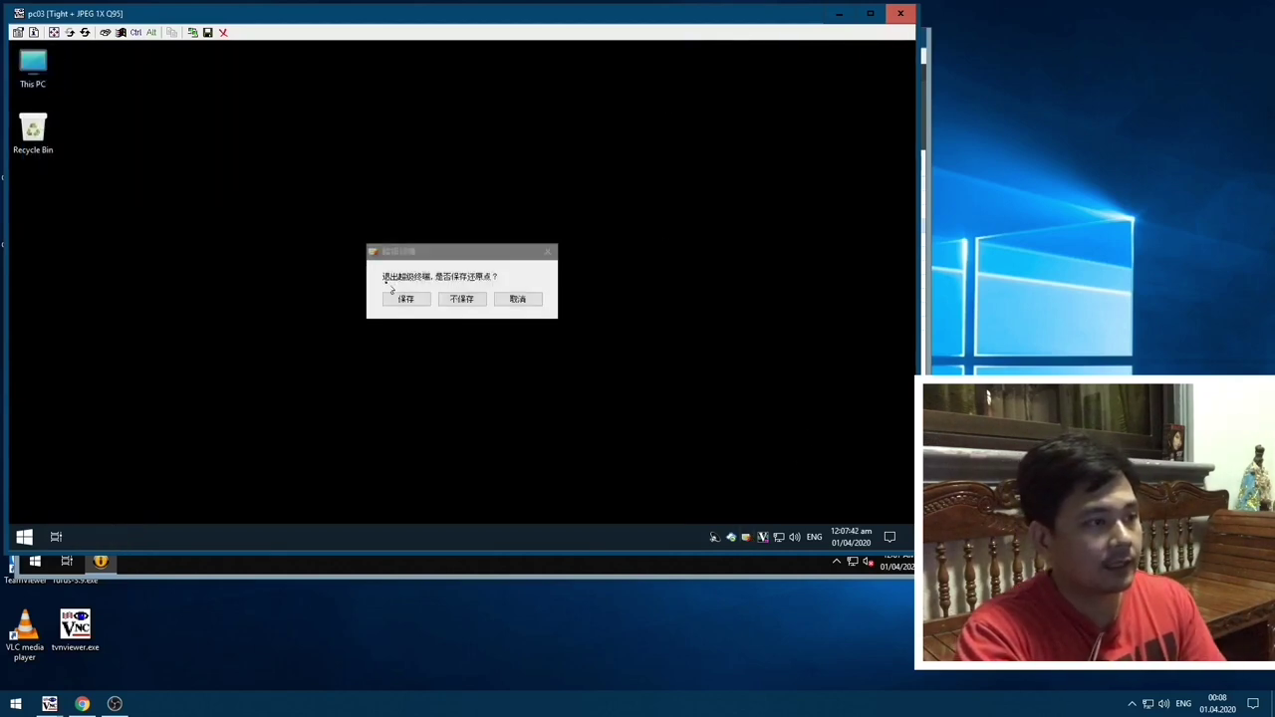
click(392, 297)
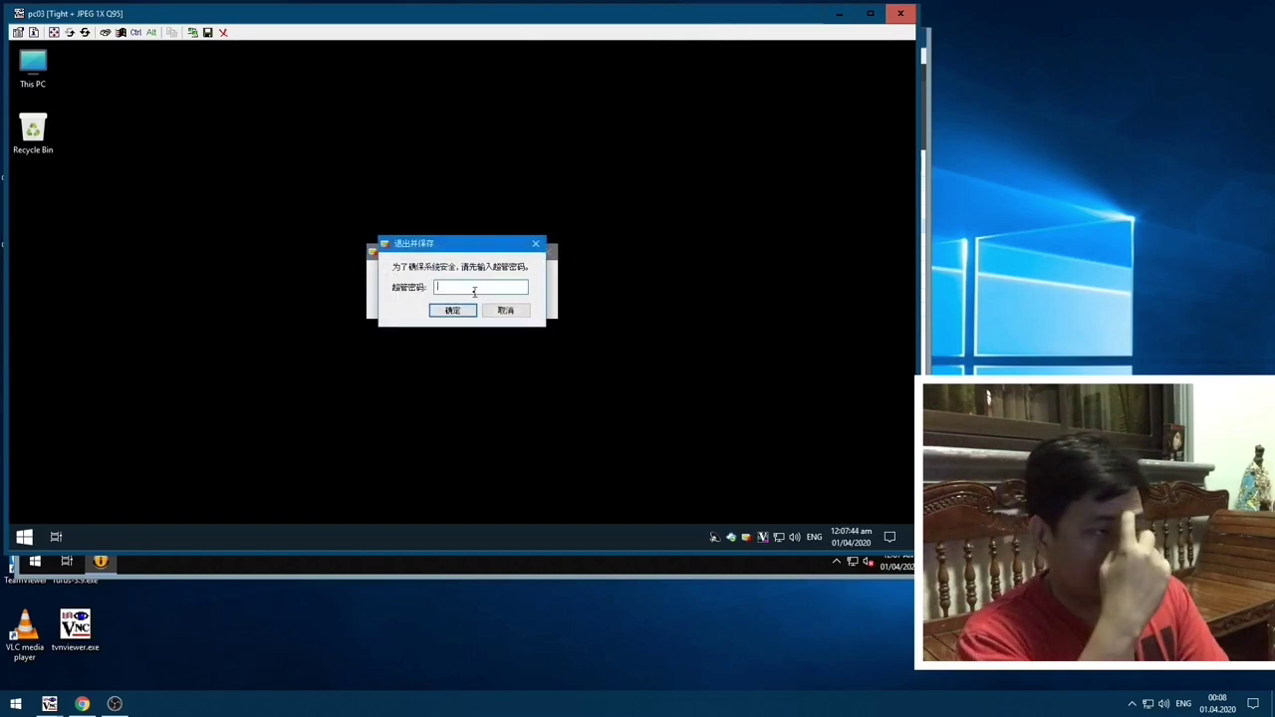
text(••••••)
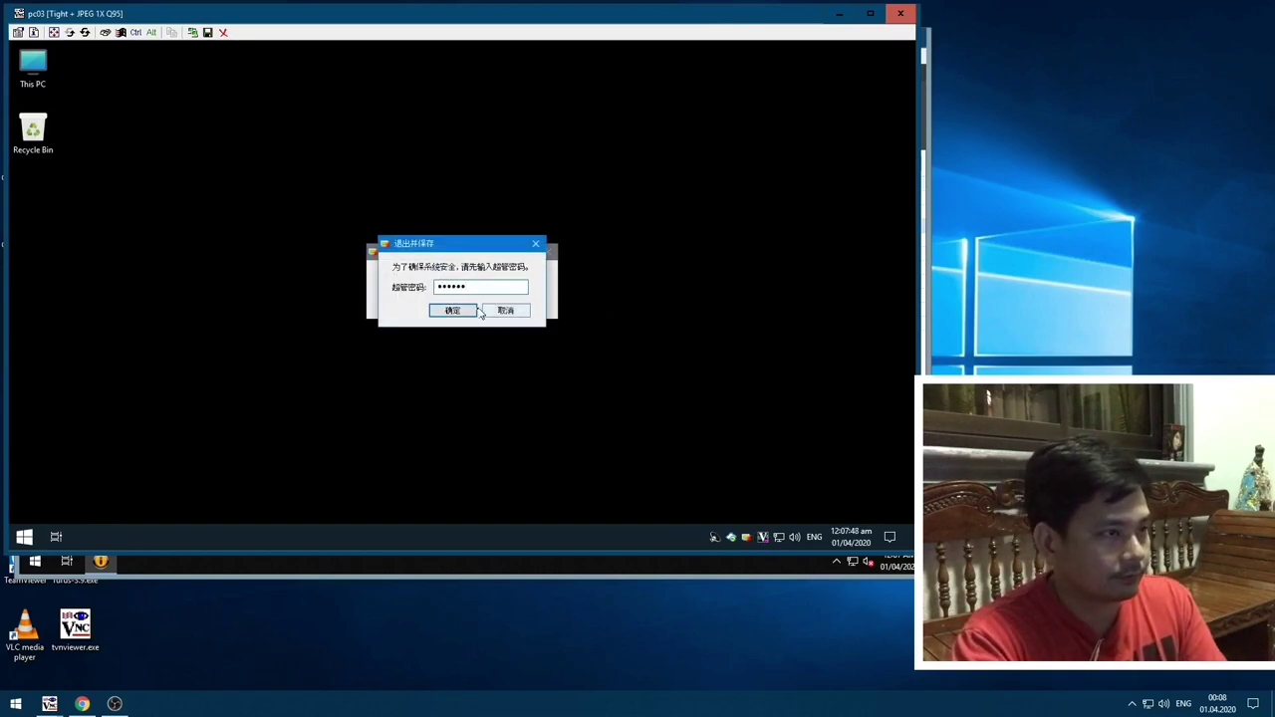
click(473, 314)
- Name the restore point '3', confirm it, and let PC03 restart
click(446, 259)
text(3)
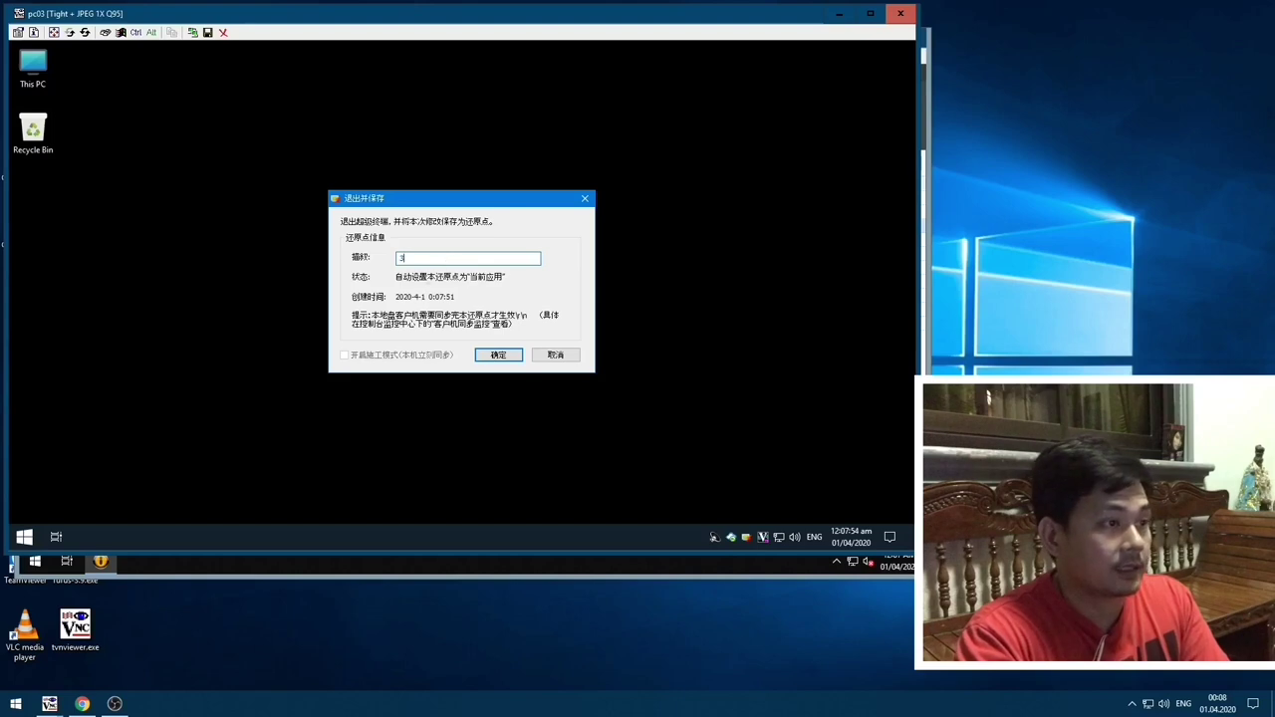
click(488, 361)
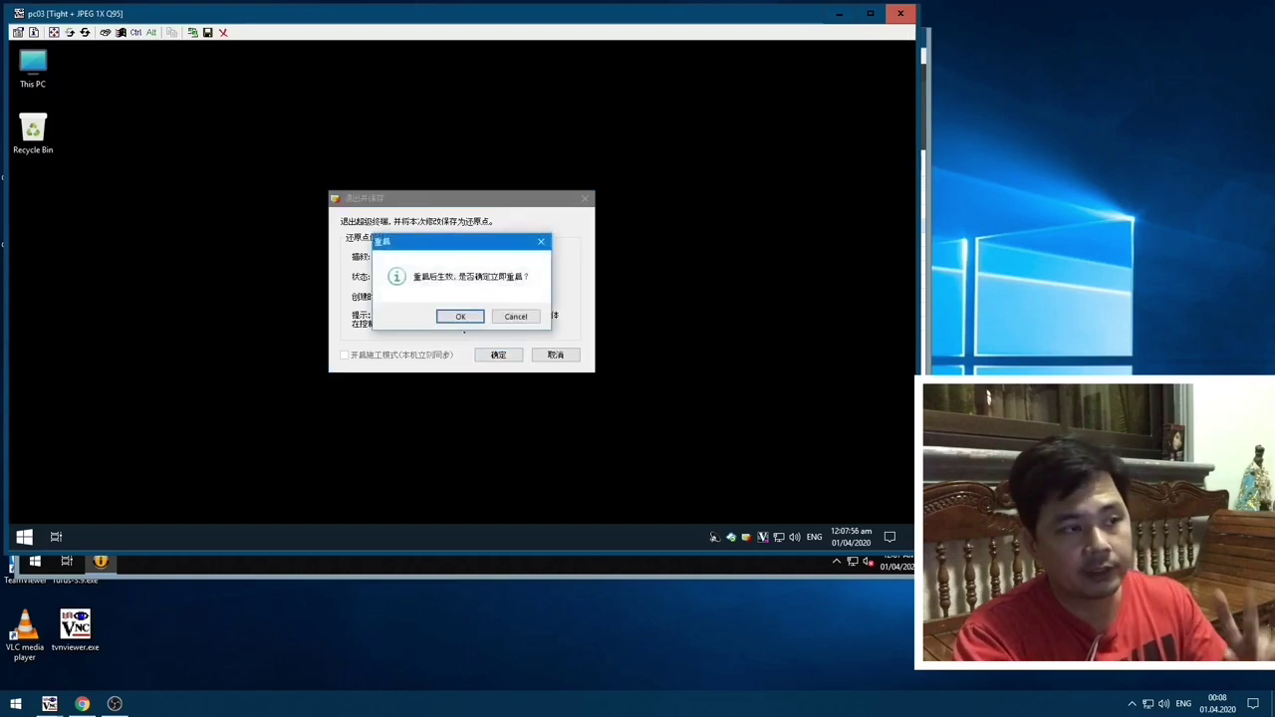
click(451, 318)
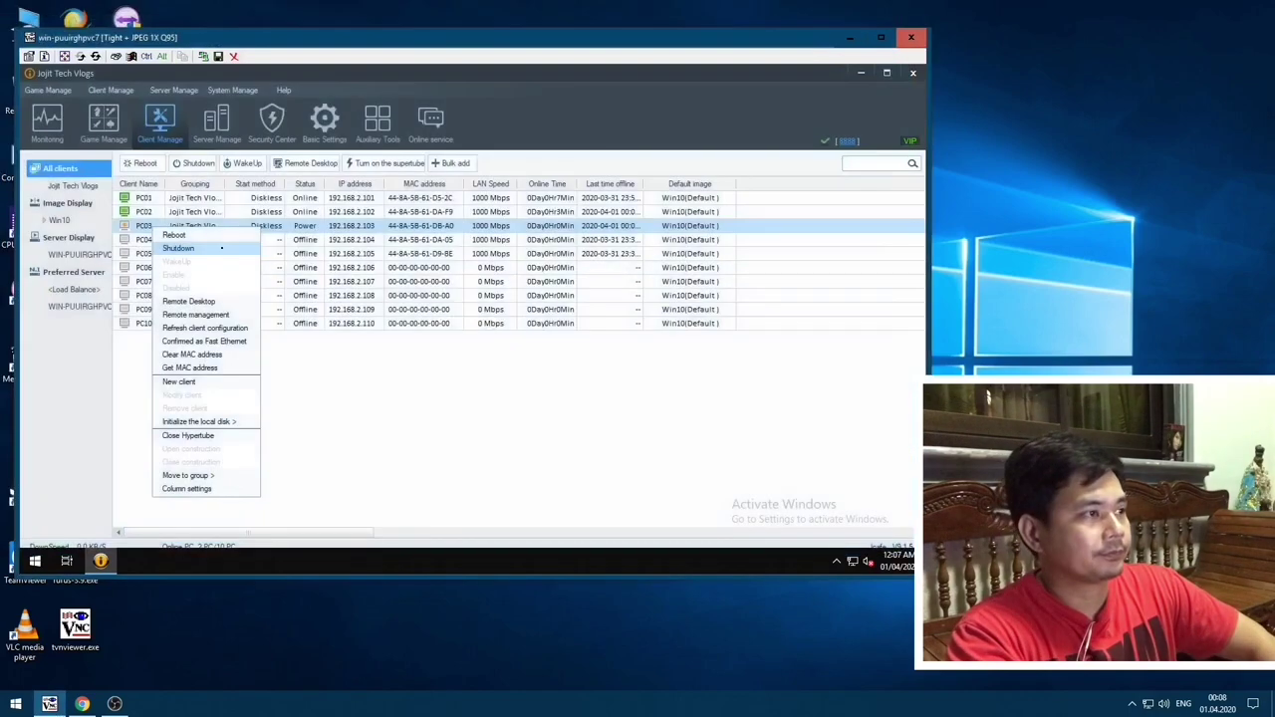
- Select PC01, PC02 and PC03 in Client Manage and request a reboot of all three
click(188, 301)
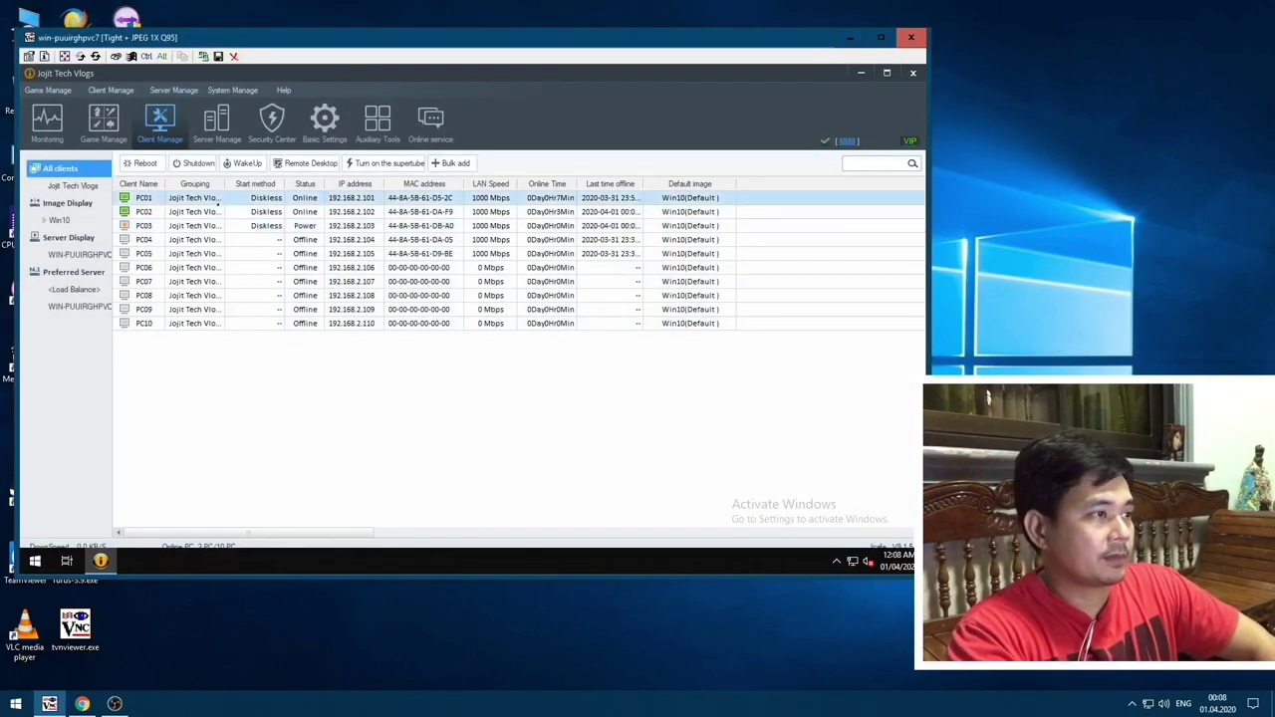
click(224, 226)
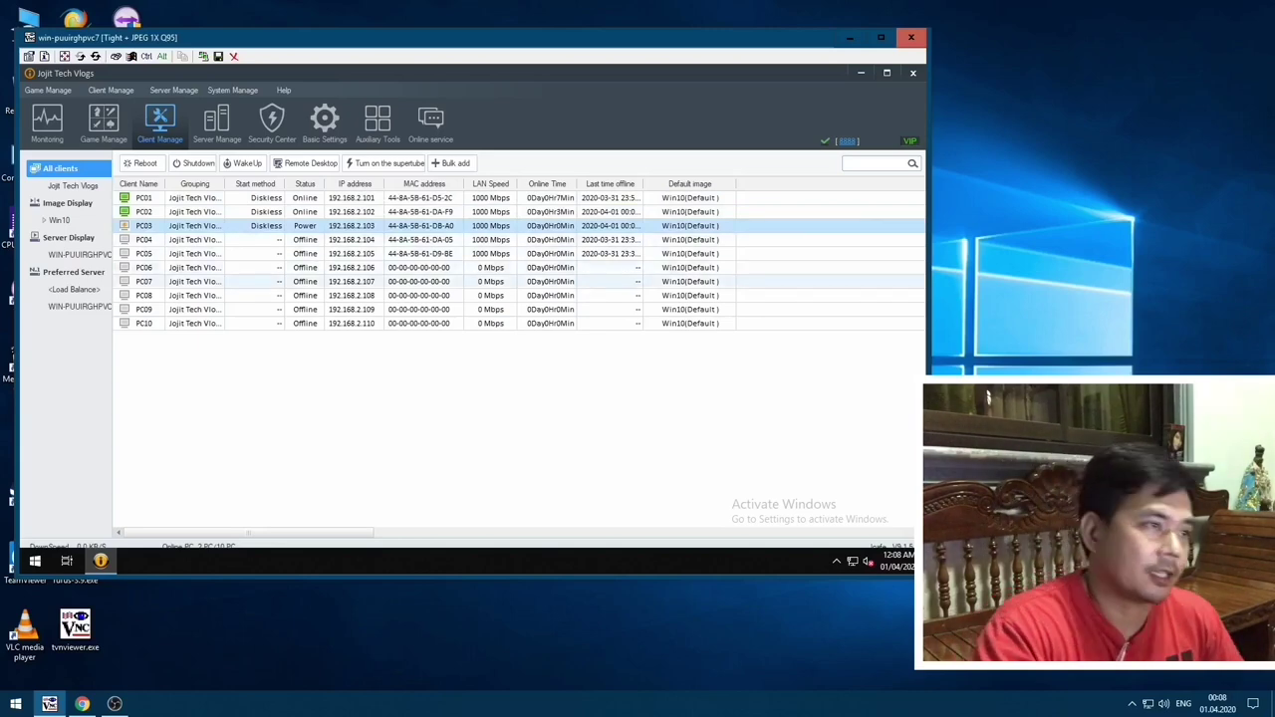
click(199, 254)
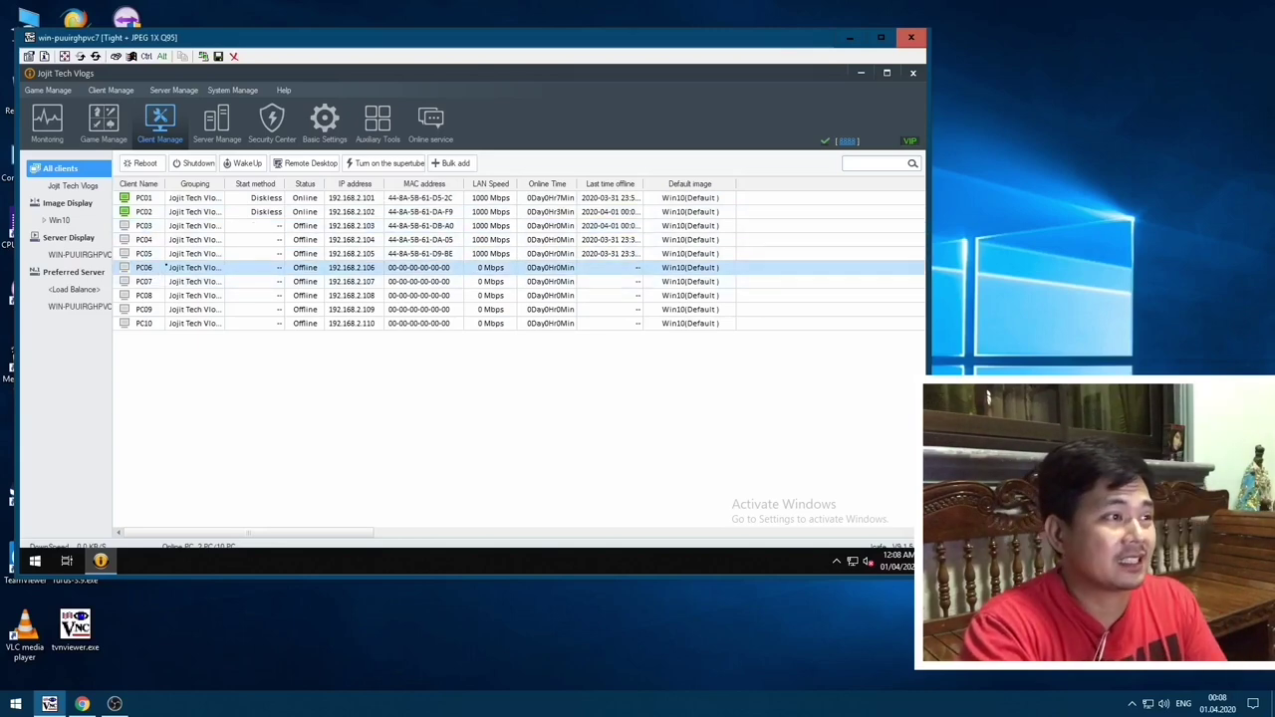
click(157, 211)
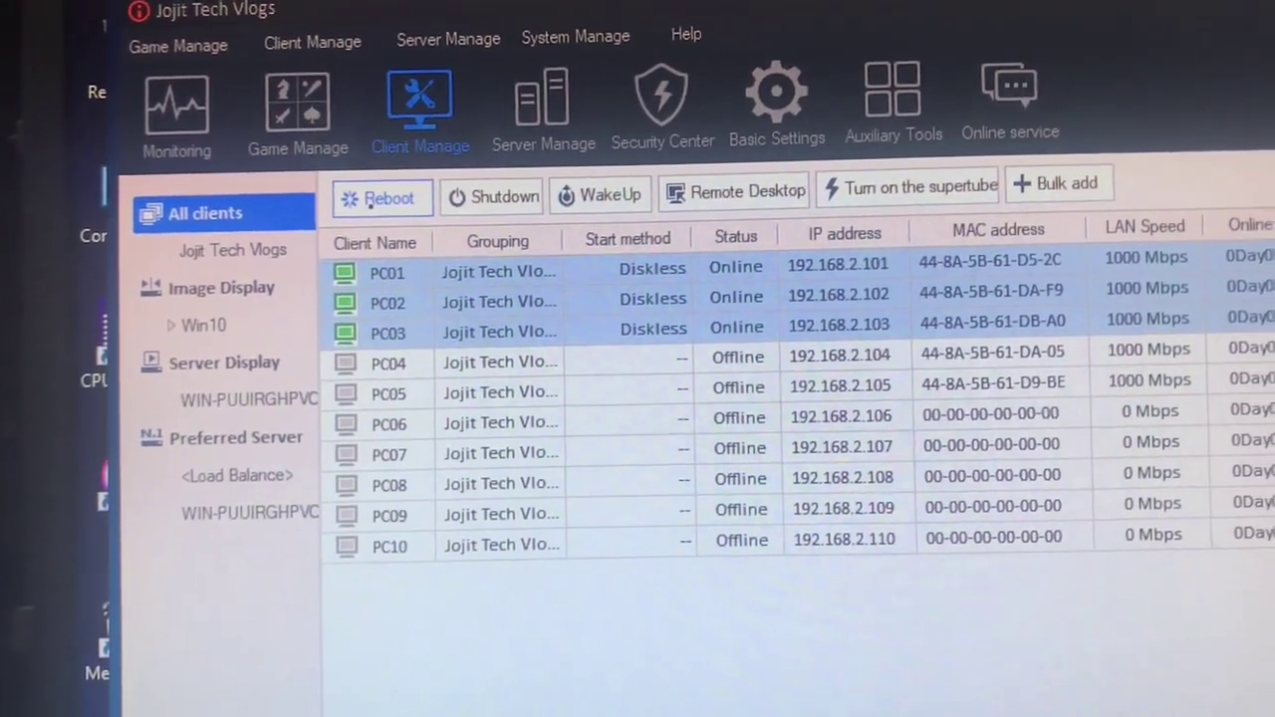
click(399, 203)
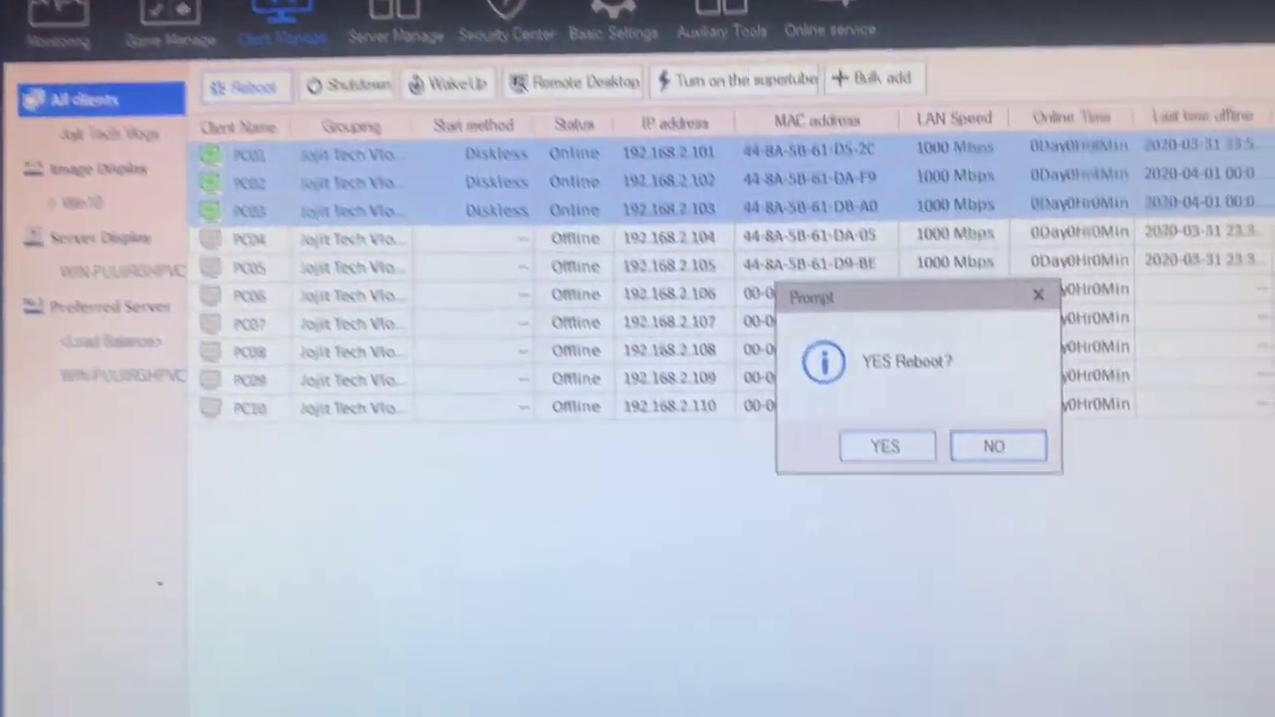
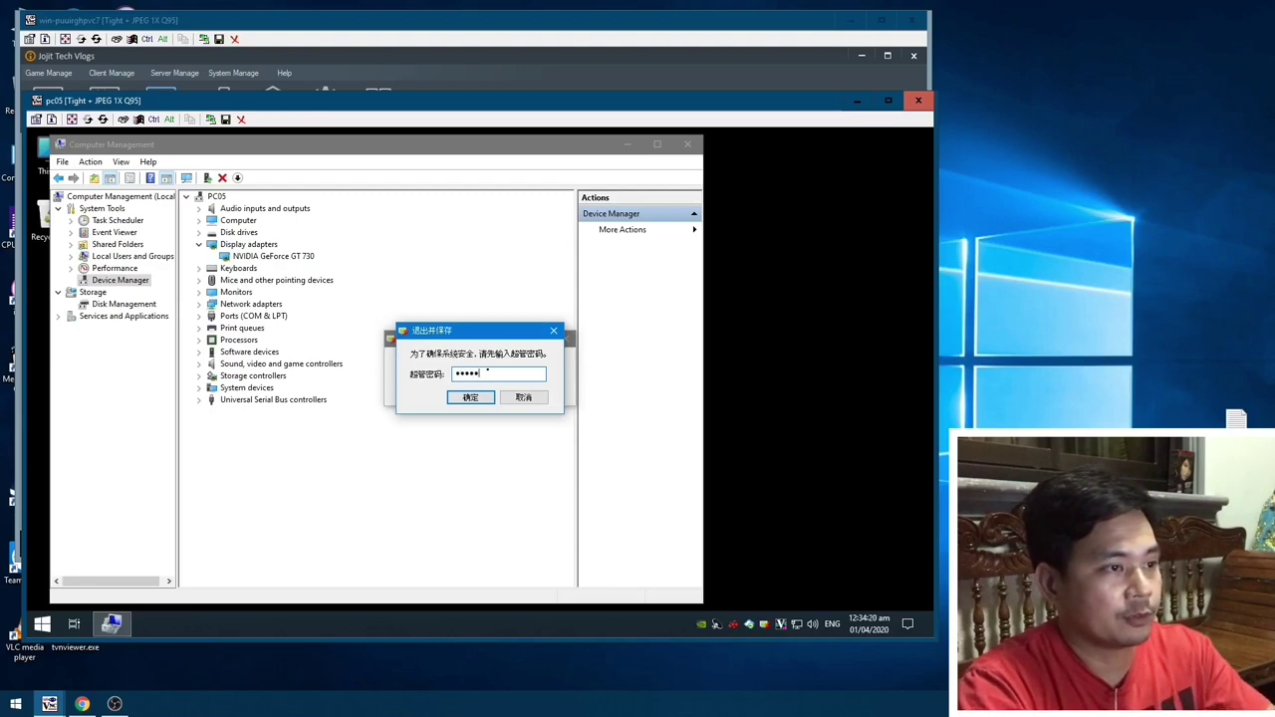
- Confirm the super password to save PC05's changes as a restore point, then restart PC05 immediately
click(472, 398)
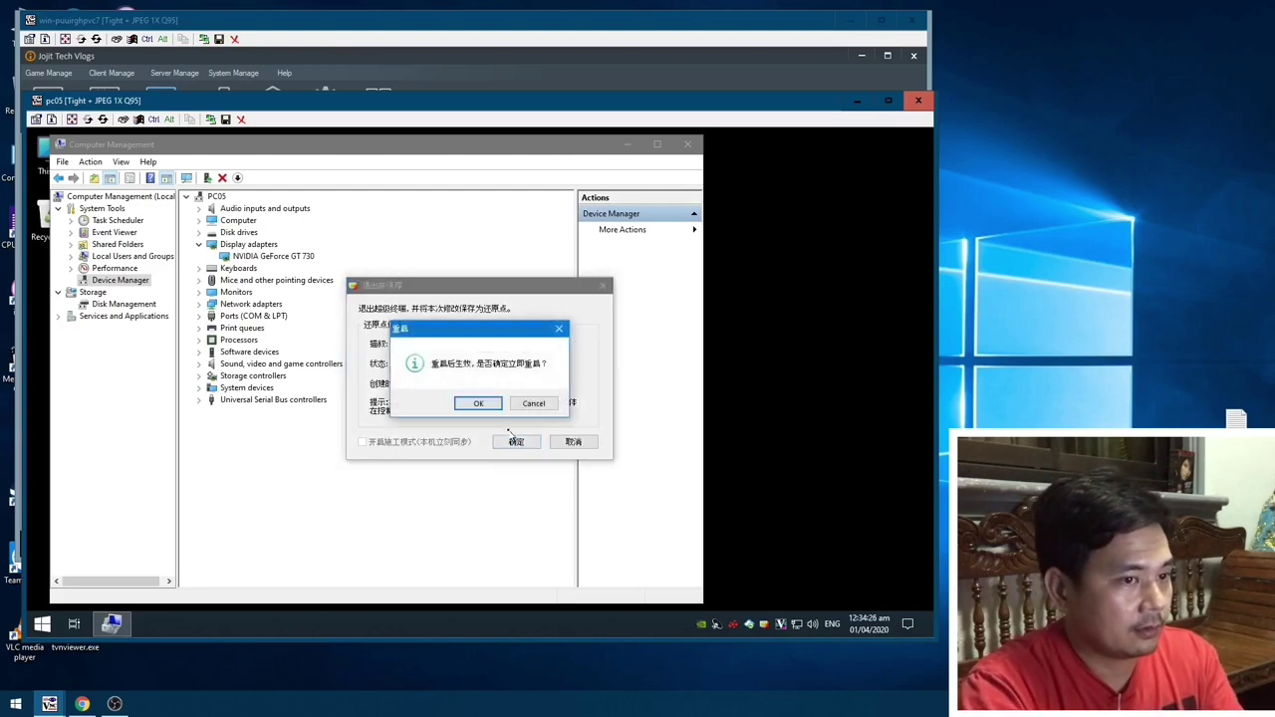
click(490, 408)
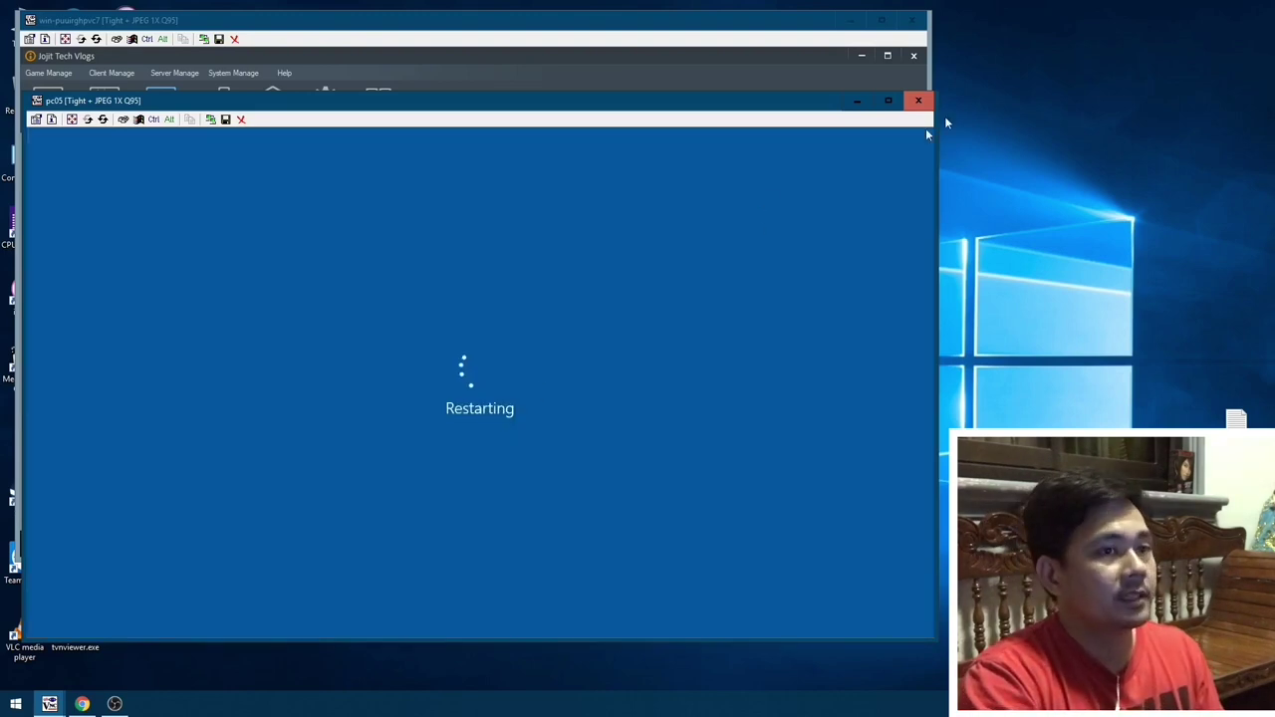
click(1074, 82)
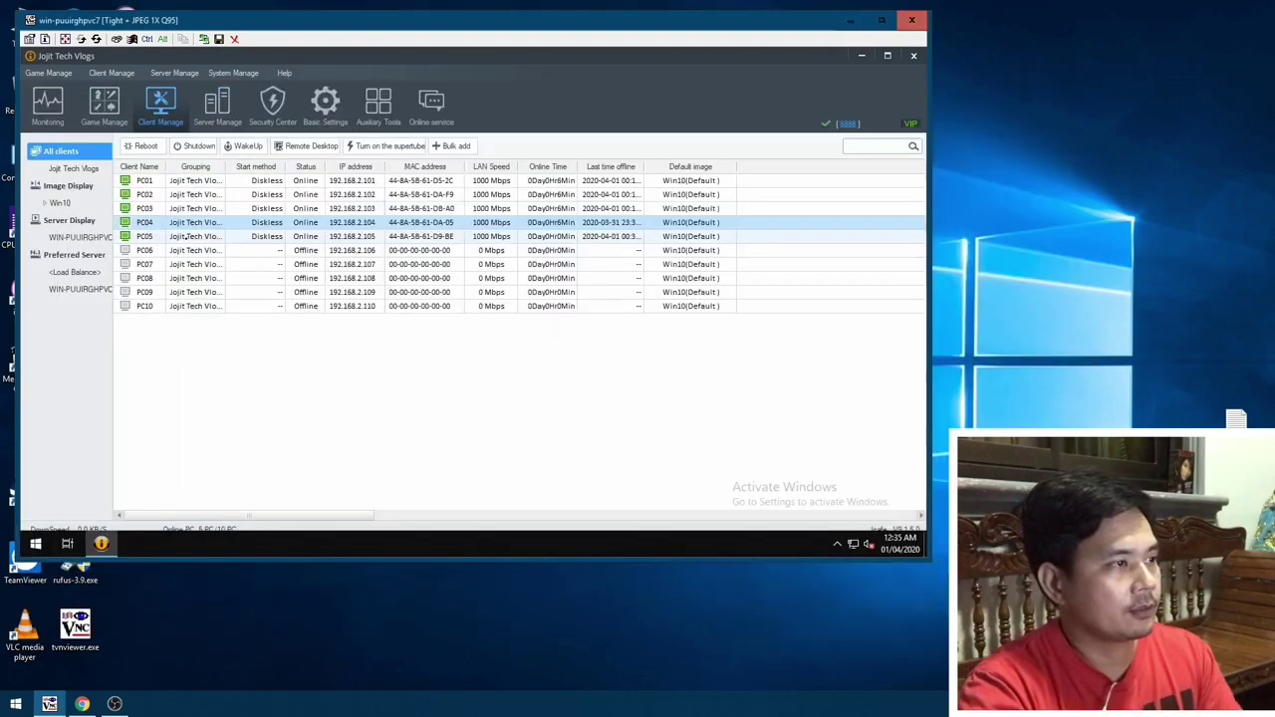
click(185, 236)
click(289, 222)
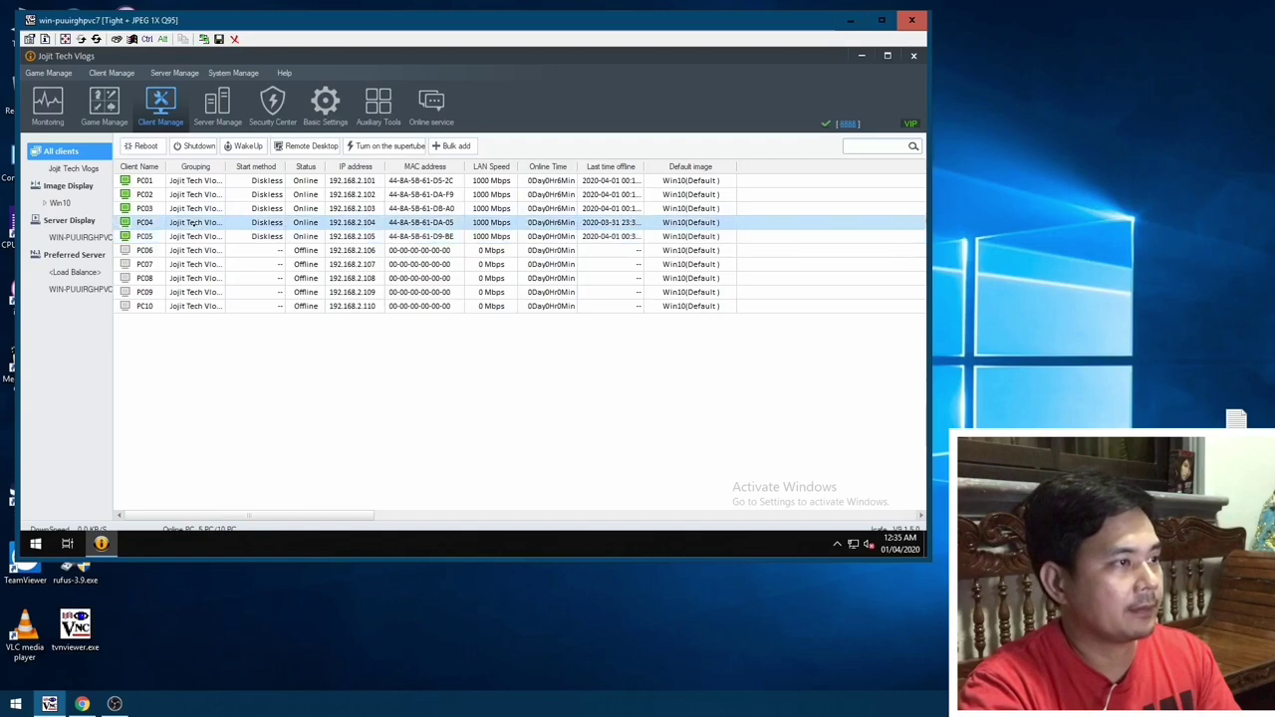
click(411, 146)
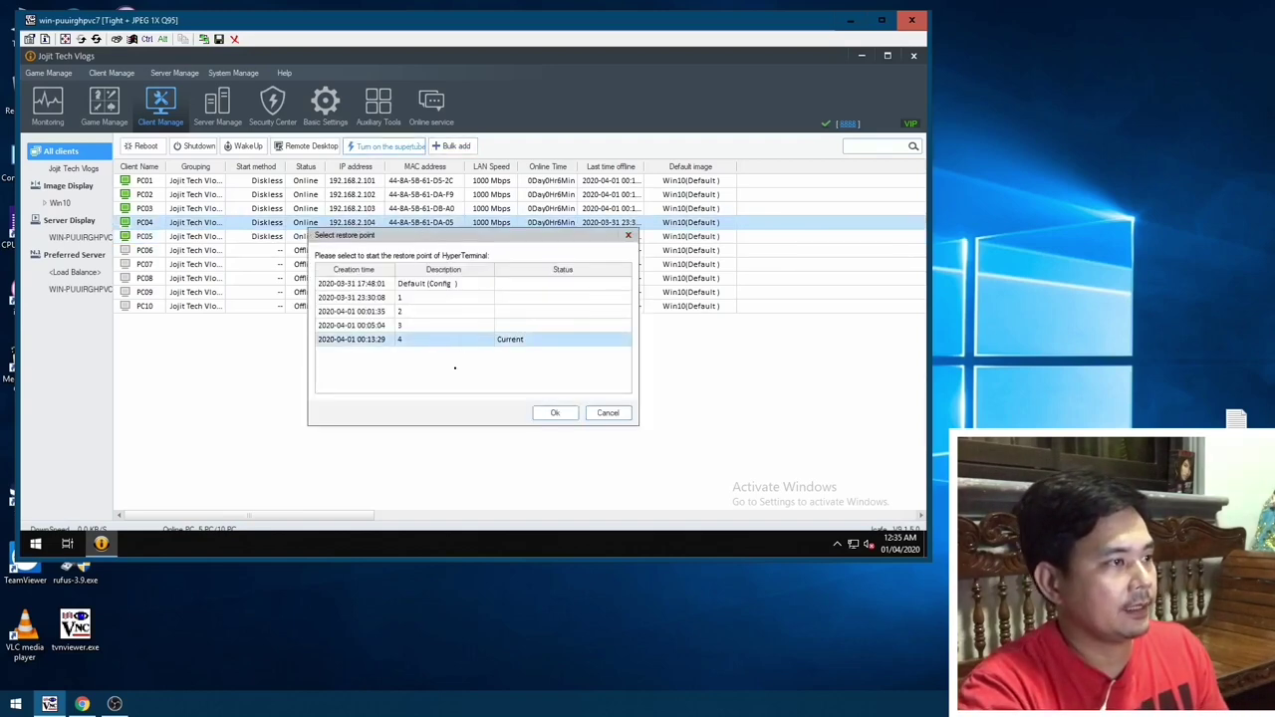
click(554, 412)
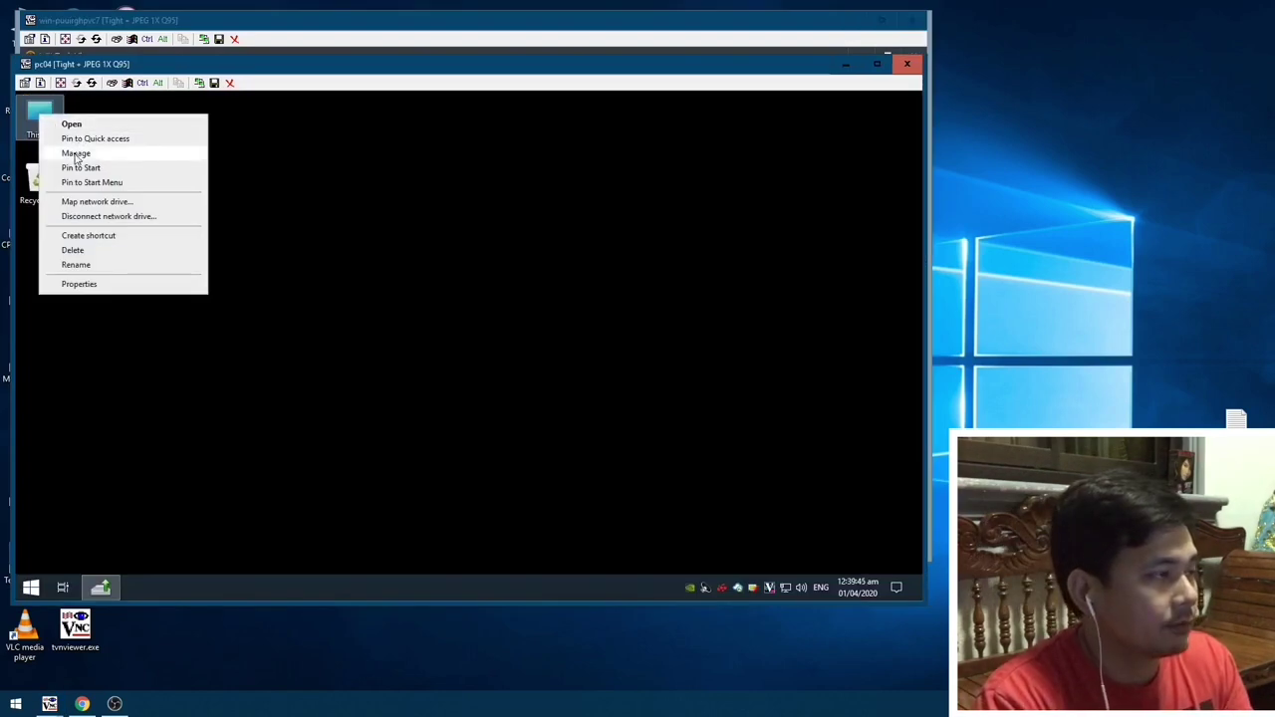
- Open PC04's Device Manager, expand Other devices and scan for hardware changes
click(76, 154)
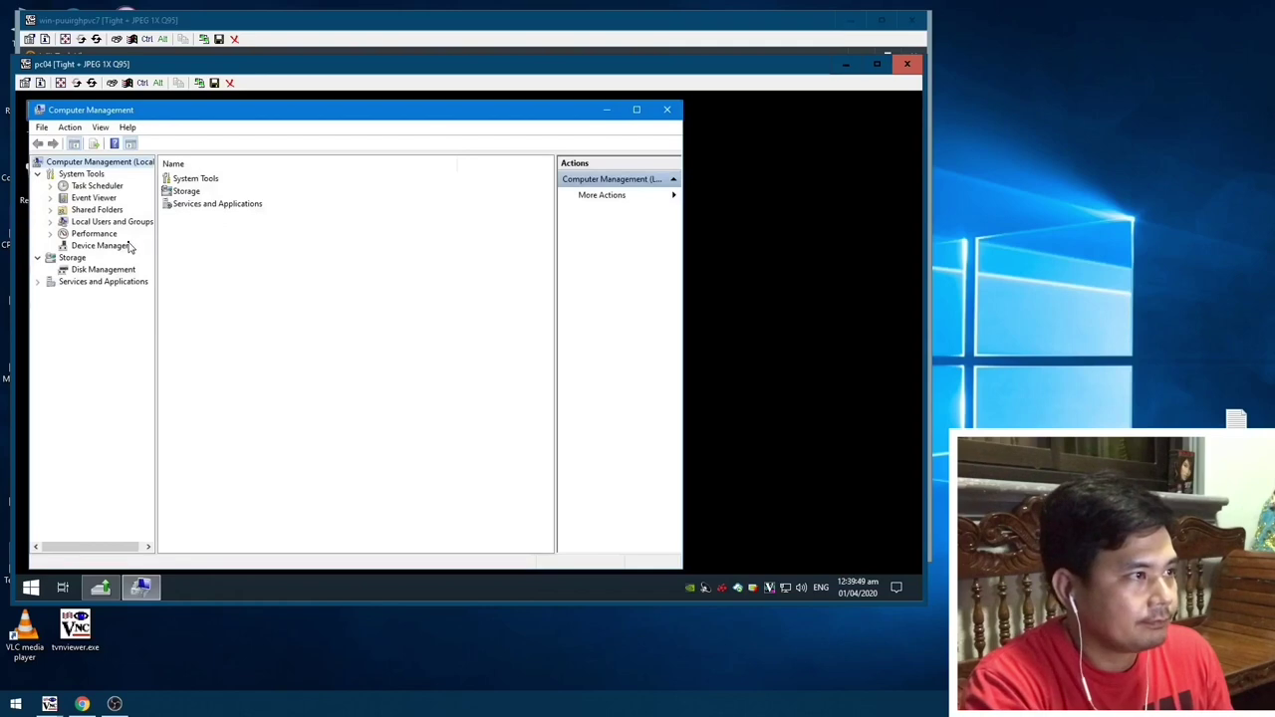
click(127, 245)
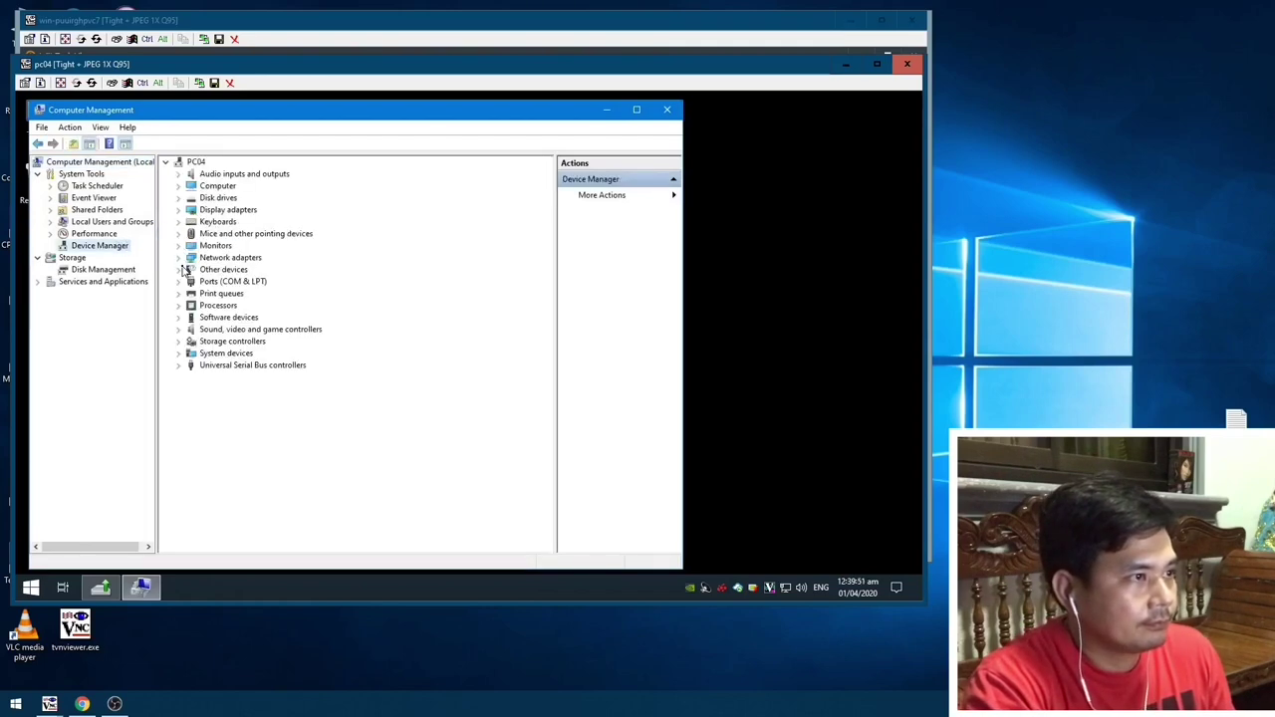
click(179, 270)
right_click(202, 163)
click(249, 170)
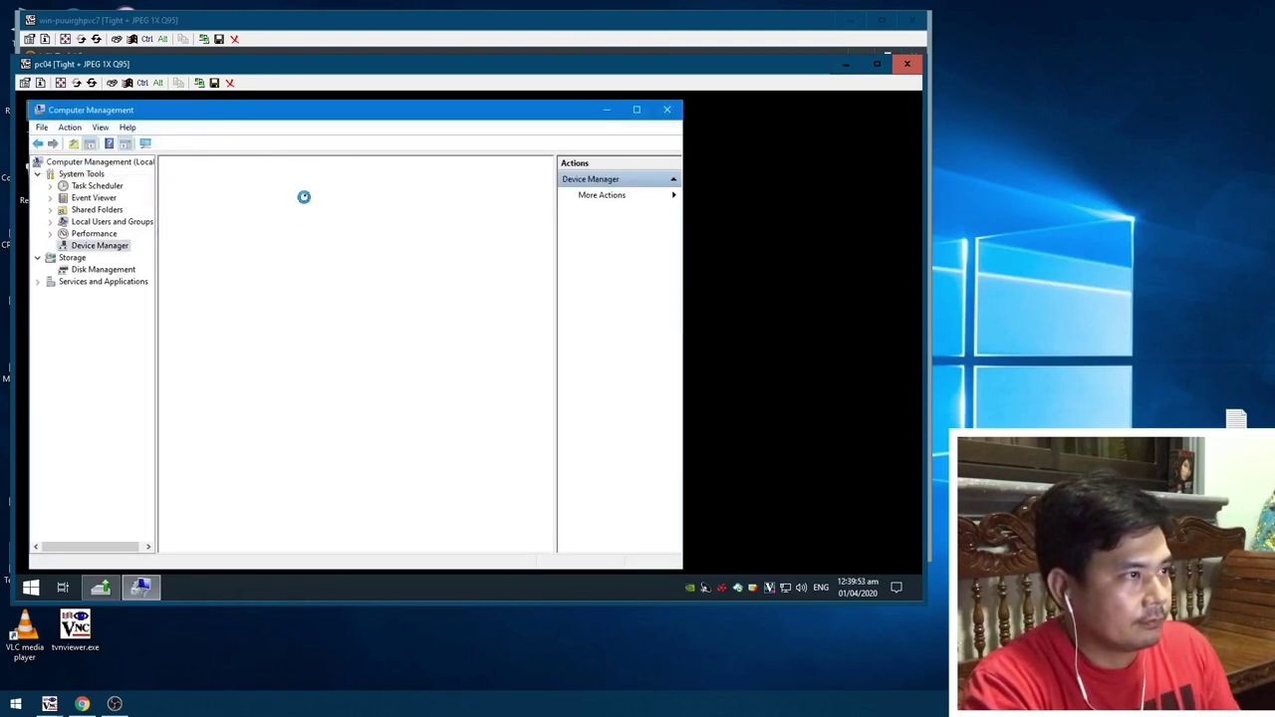
- Automatically update the unknown audio device's driver and confirm the NVIDIA GeForce GT 1030 is listed
click(263, 284)
click(241, 296)
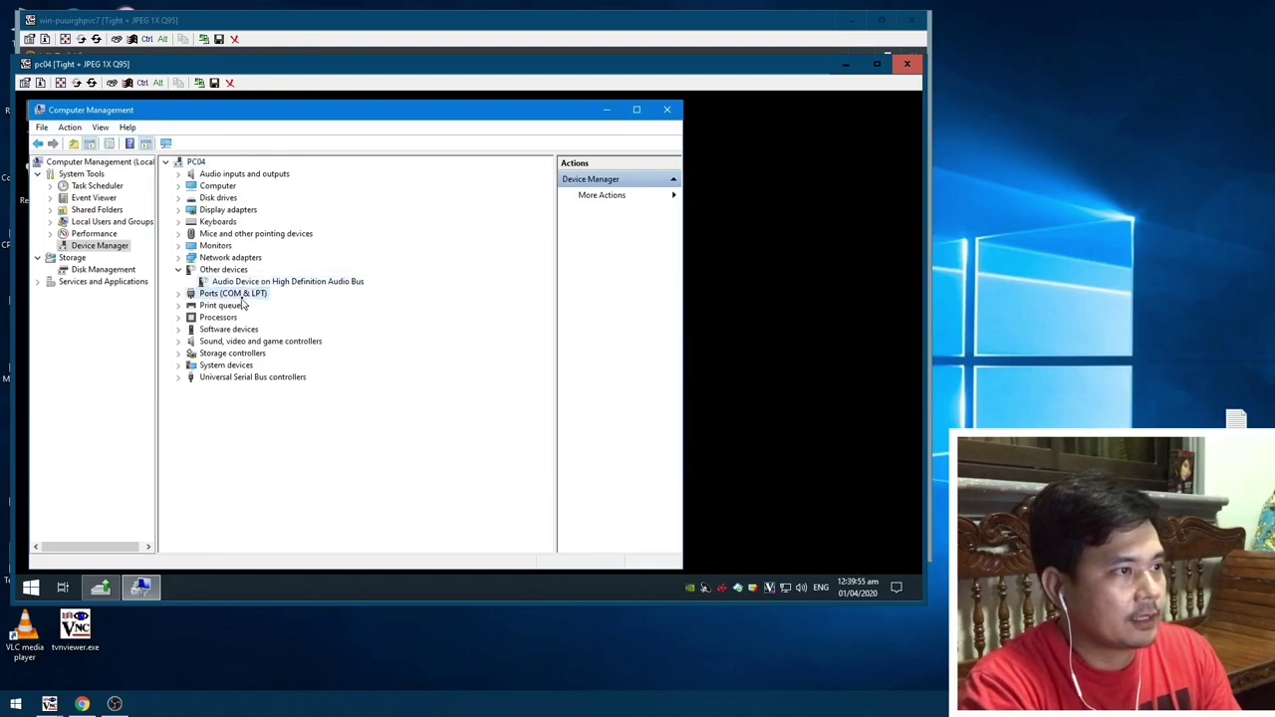
click(225, 318)
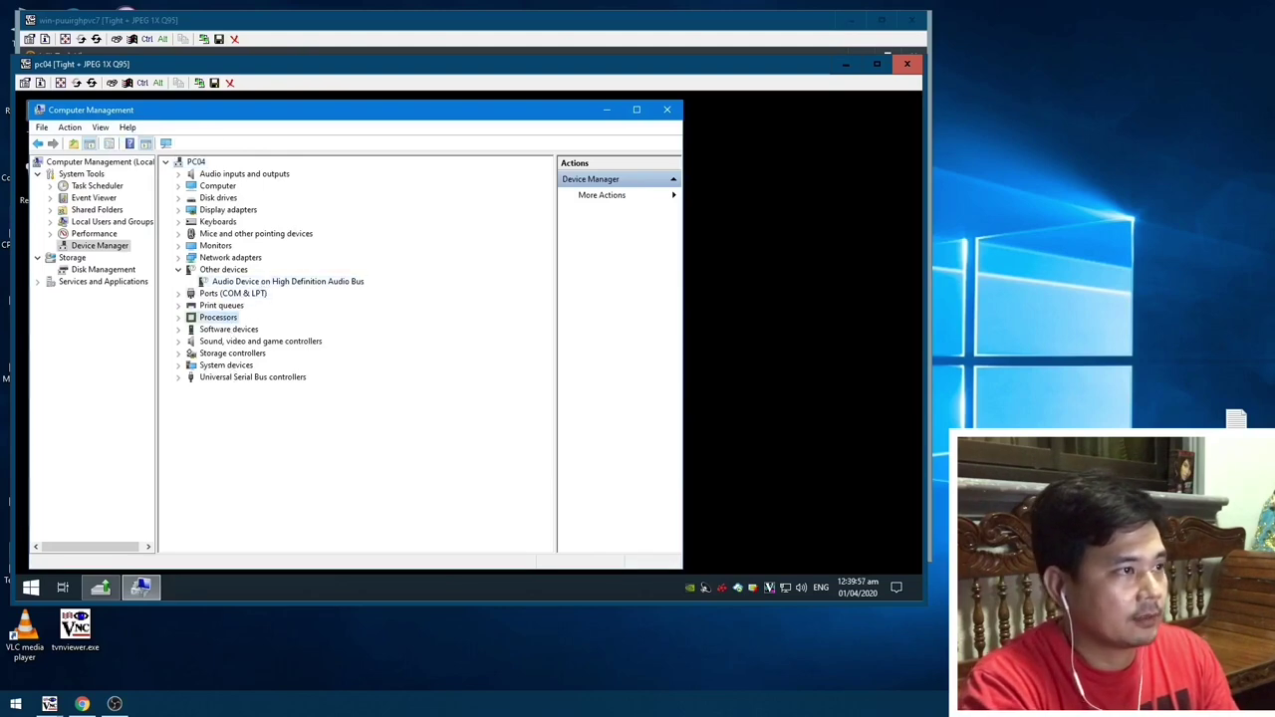
right_click(201, 164)
click(244, 169)
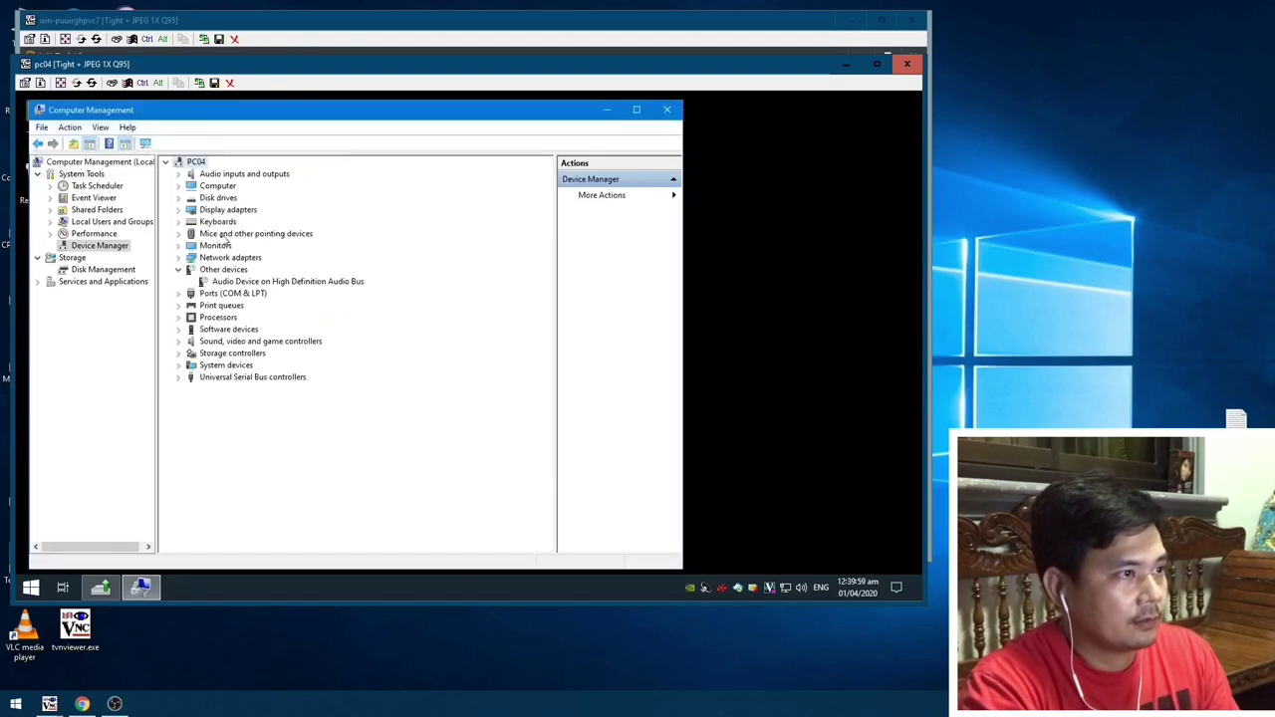
right_click(249, 284)
click(255, 298)
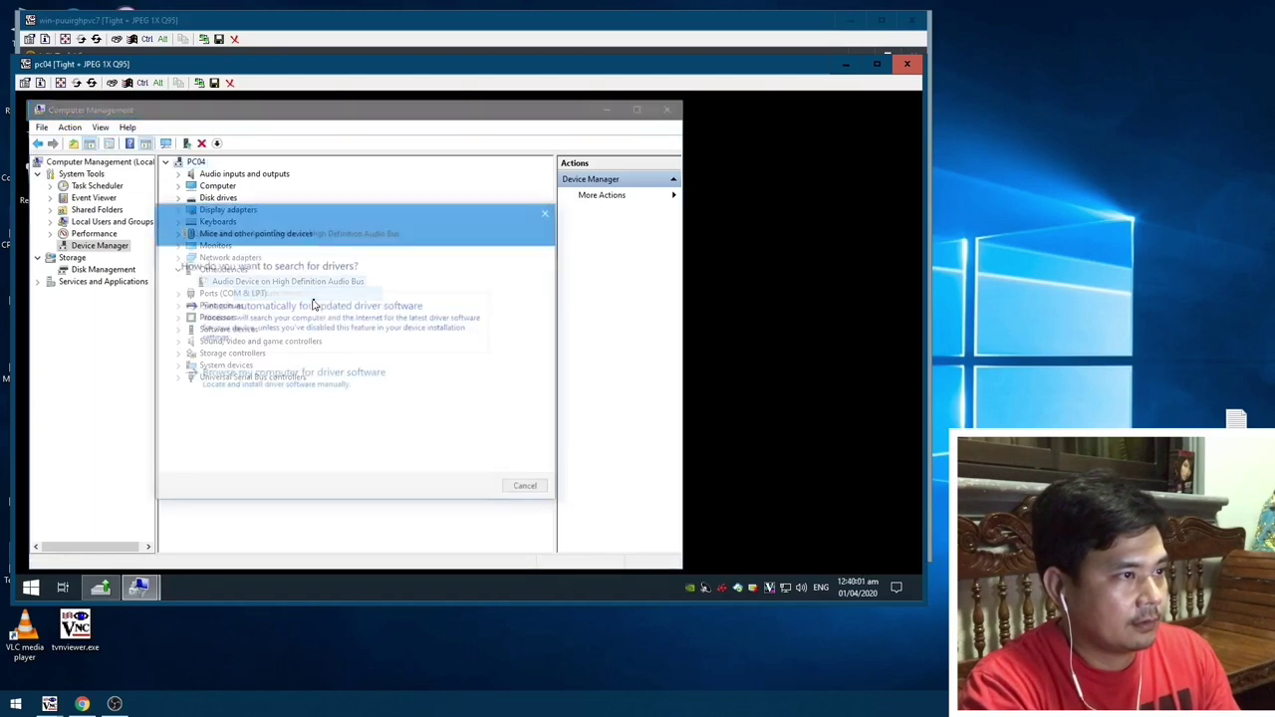
click(335, 316)
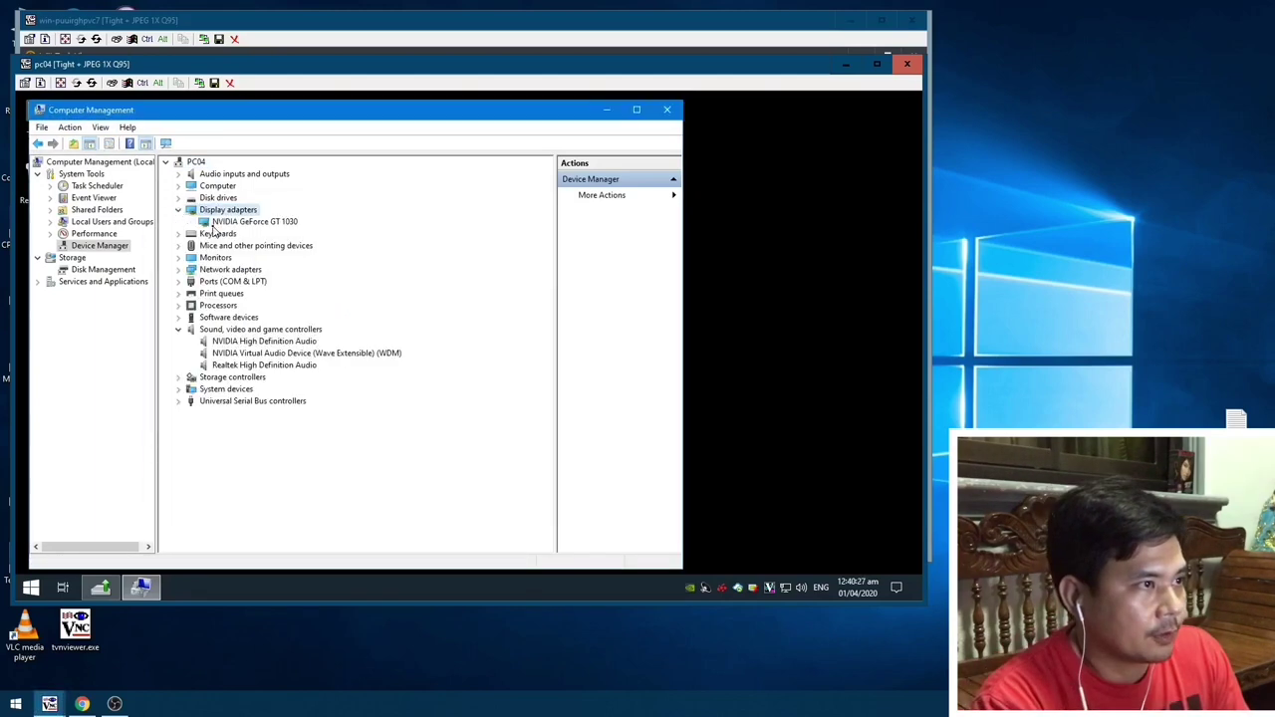
click(213, 223)
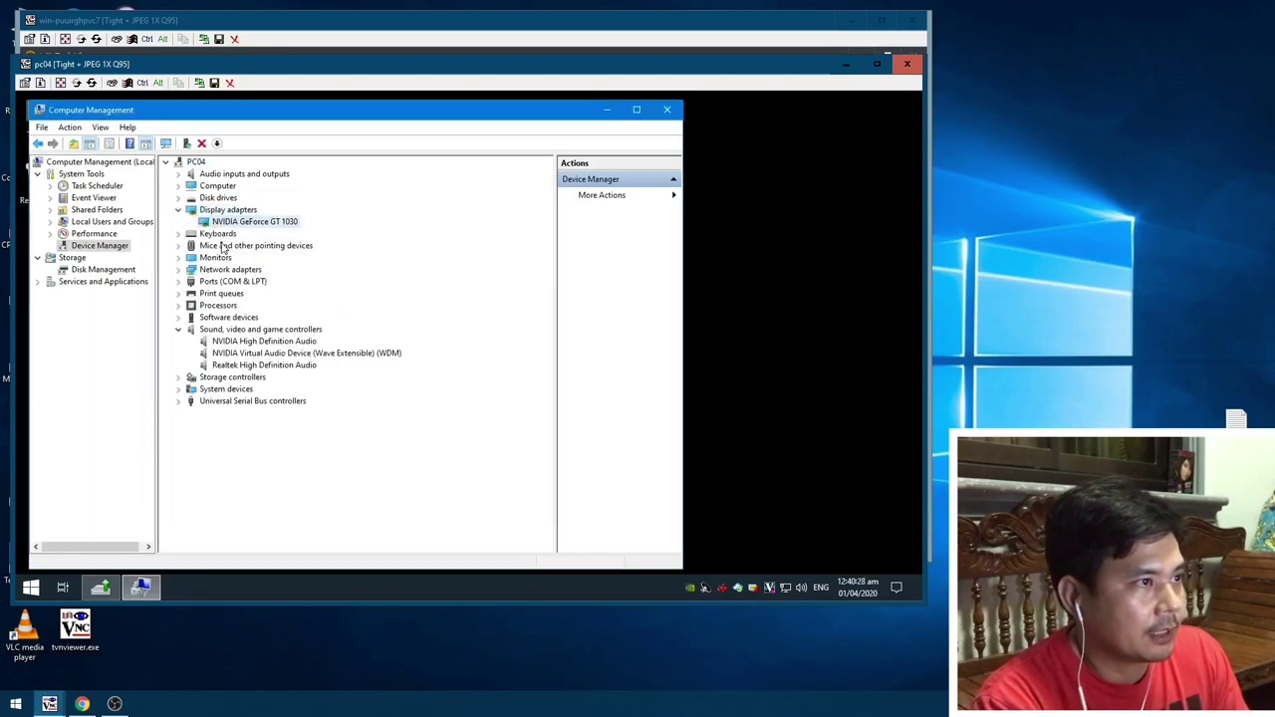
- Close Computer Management, refresh PC04's desktop and bring up the Start menu's shut down options
click(666, 110)
right_click(490, 217)
click(528, 257)
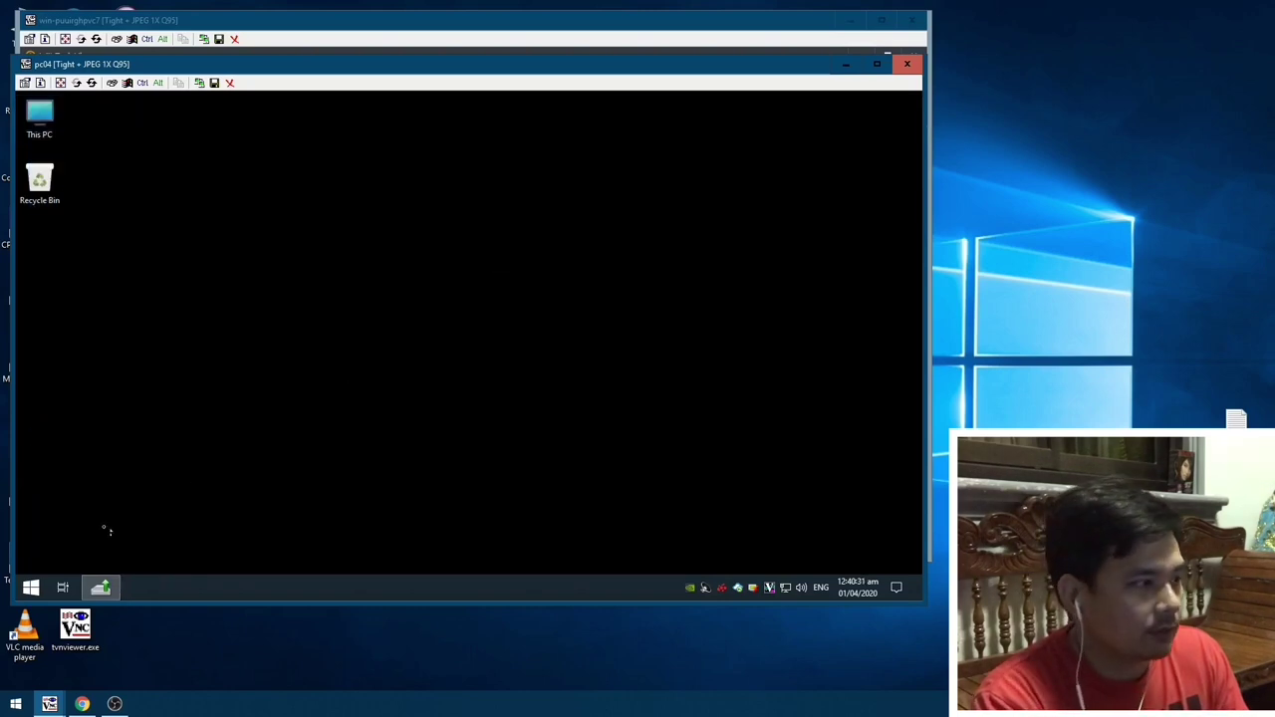
click(31, 586)
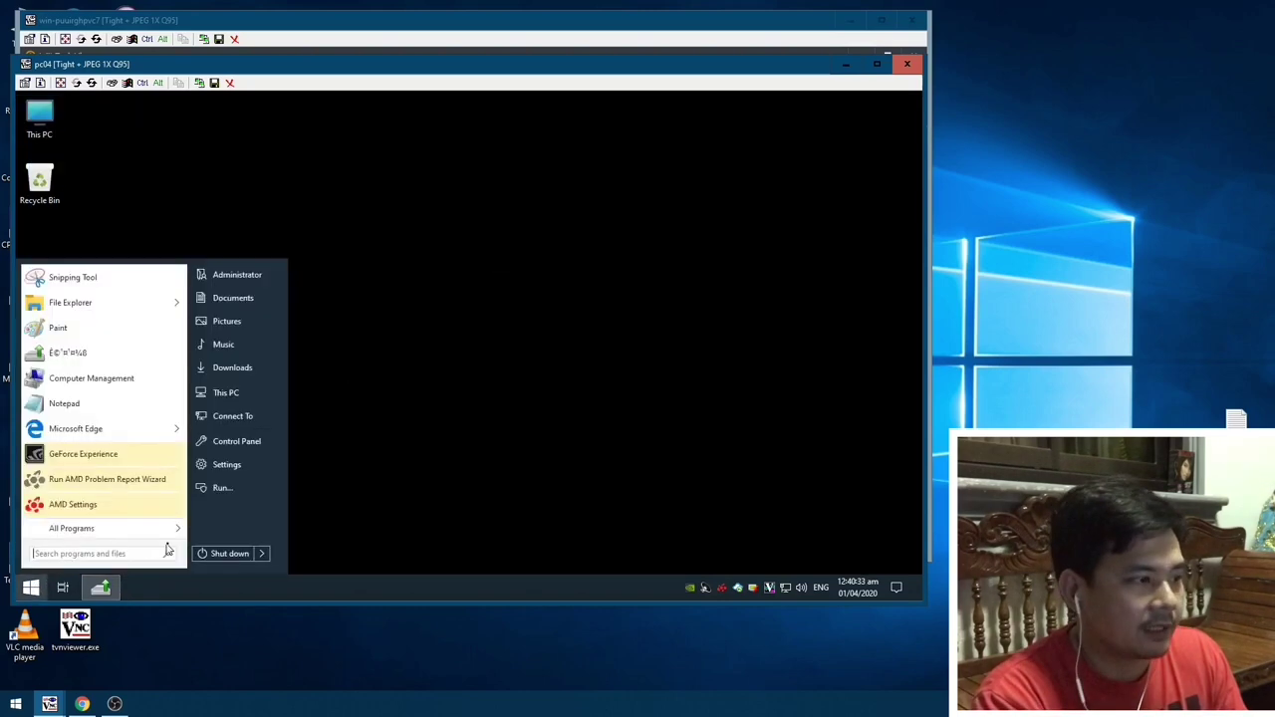
click(264, 554)
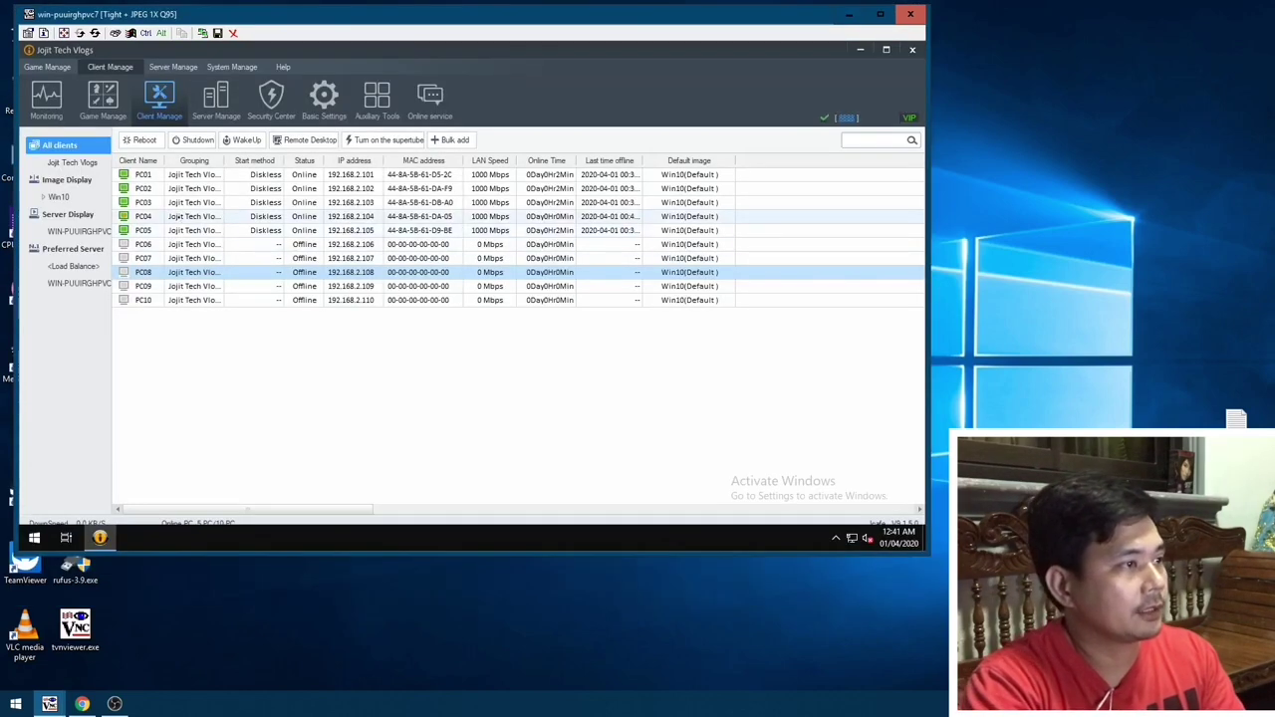
- Connect TurboVNC to PC04 at 192.168.2.104 with the VNC password and place its window top-left
right_click(179, 217)
key(Escape)
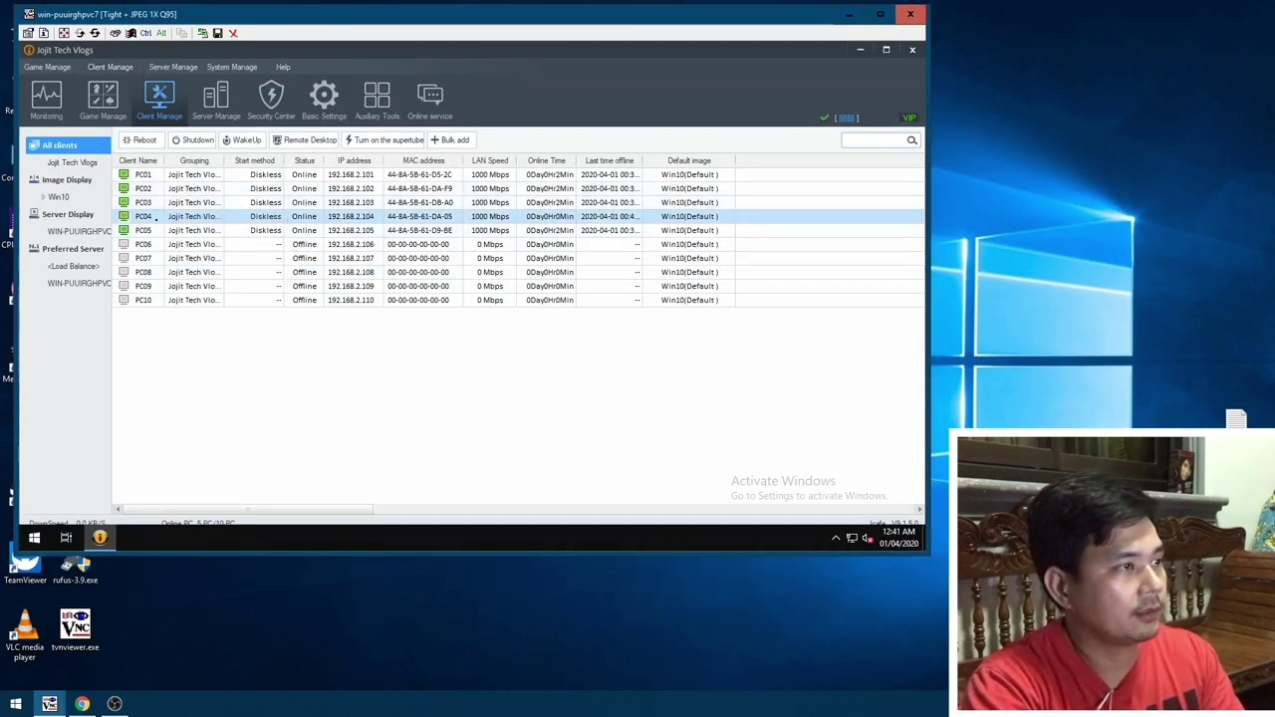
drag(256, 20, 267, 20)
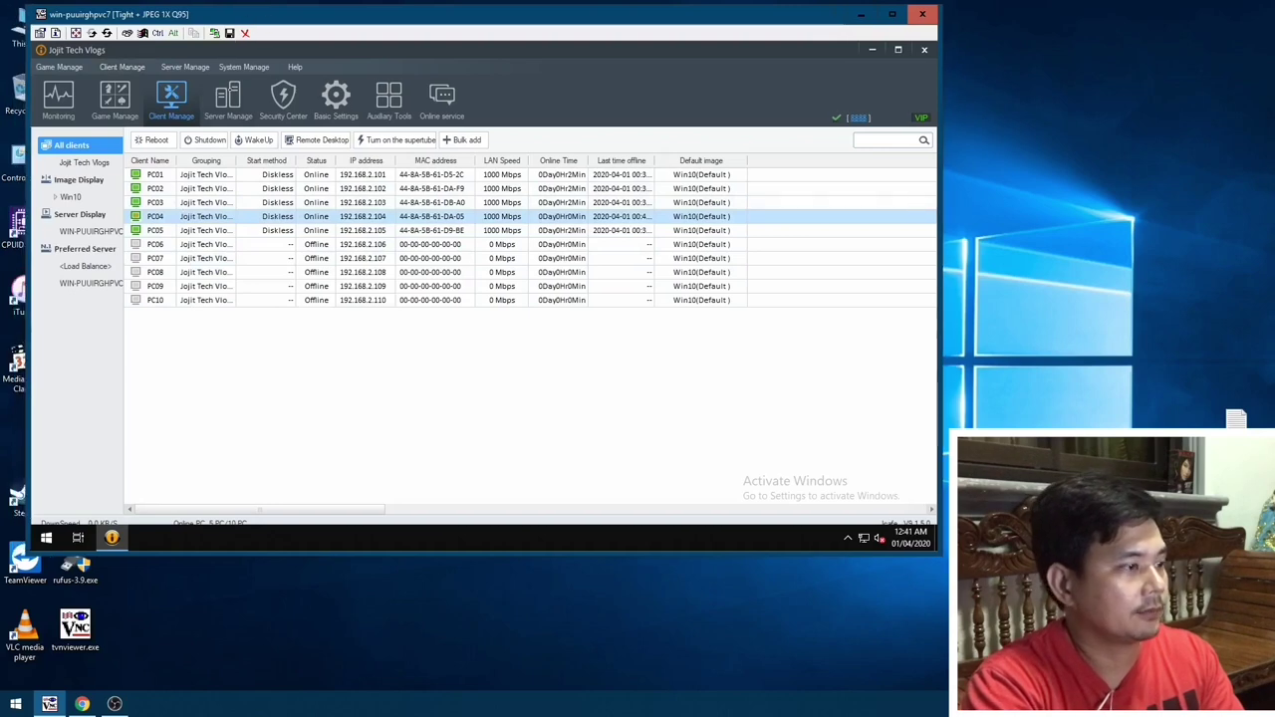
double_click(75, 625)
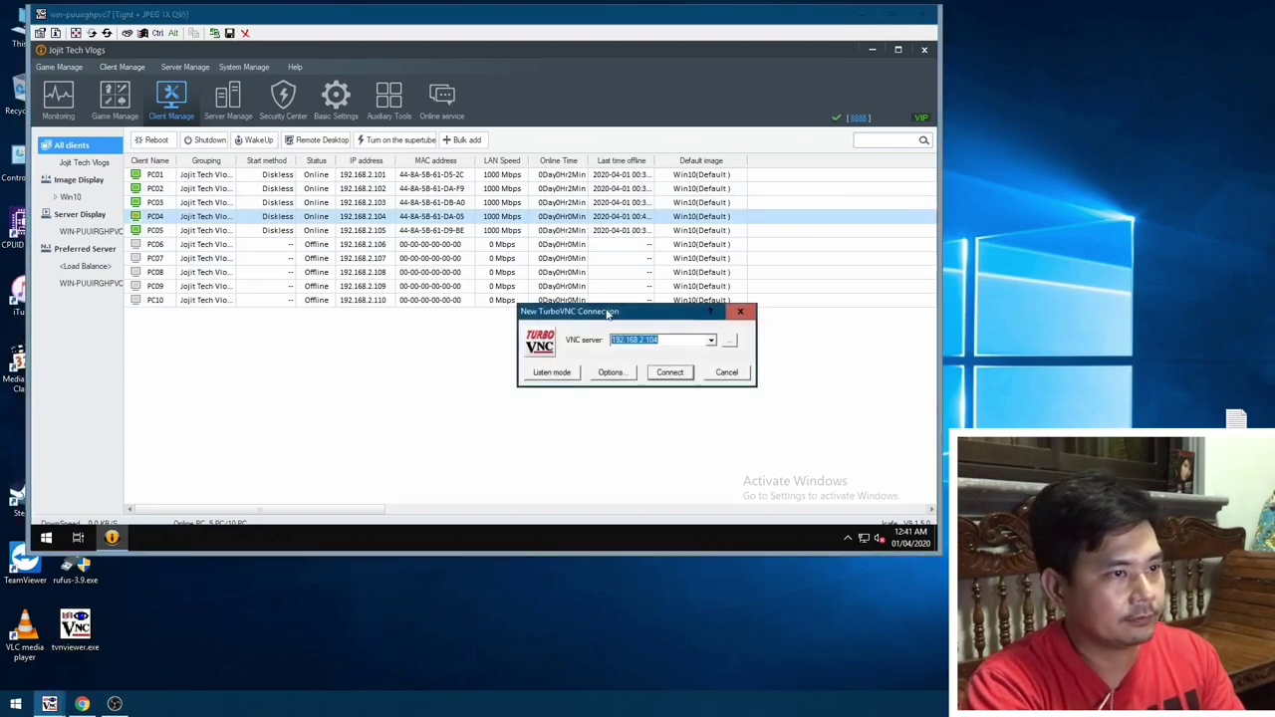
drag(608, 313, 305, 337)
click(379, 397)
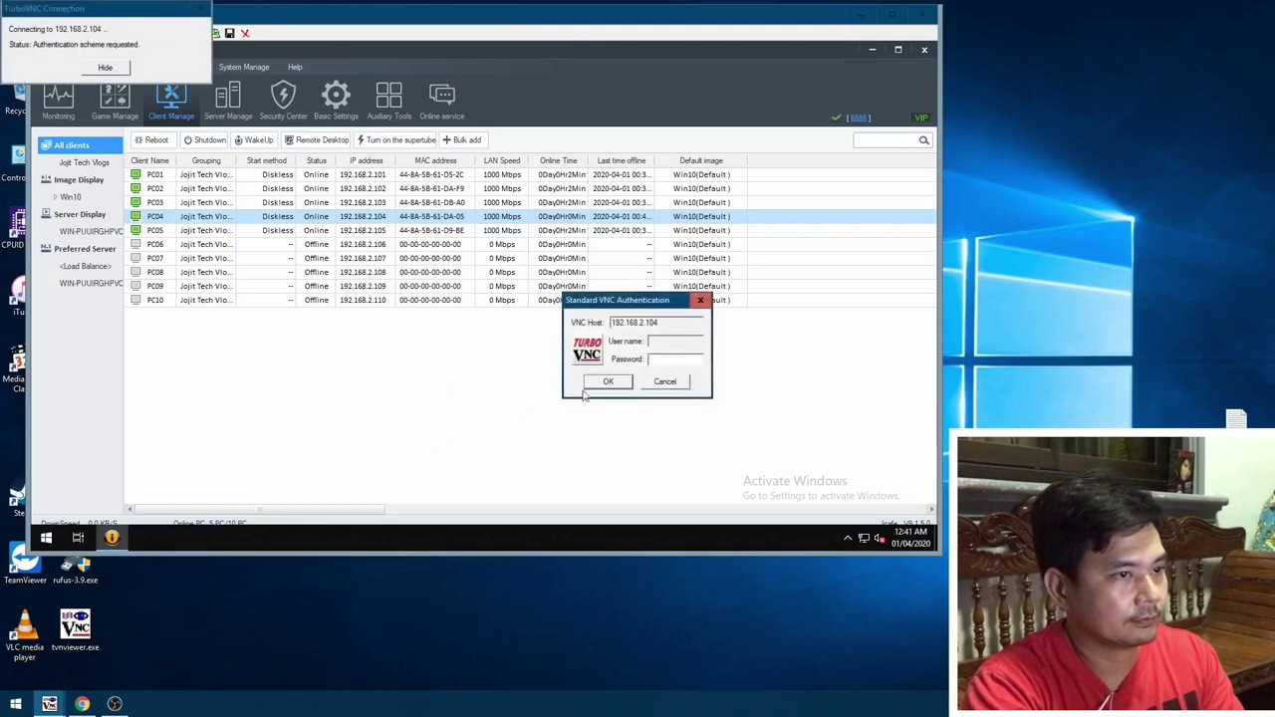
text(******)
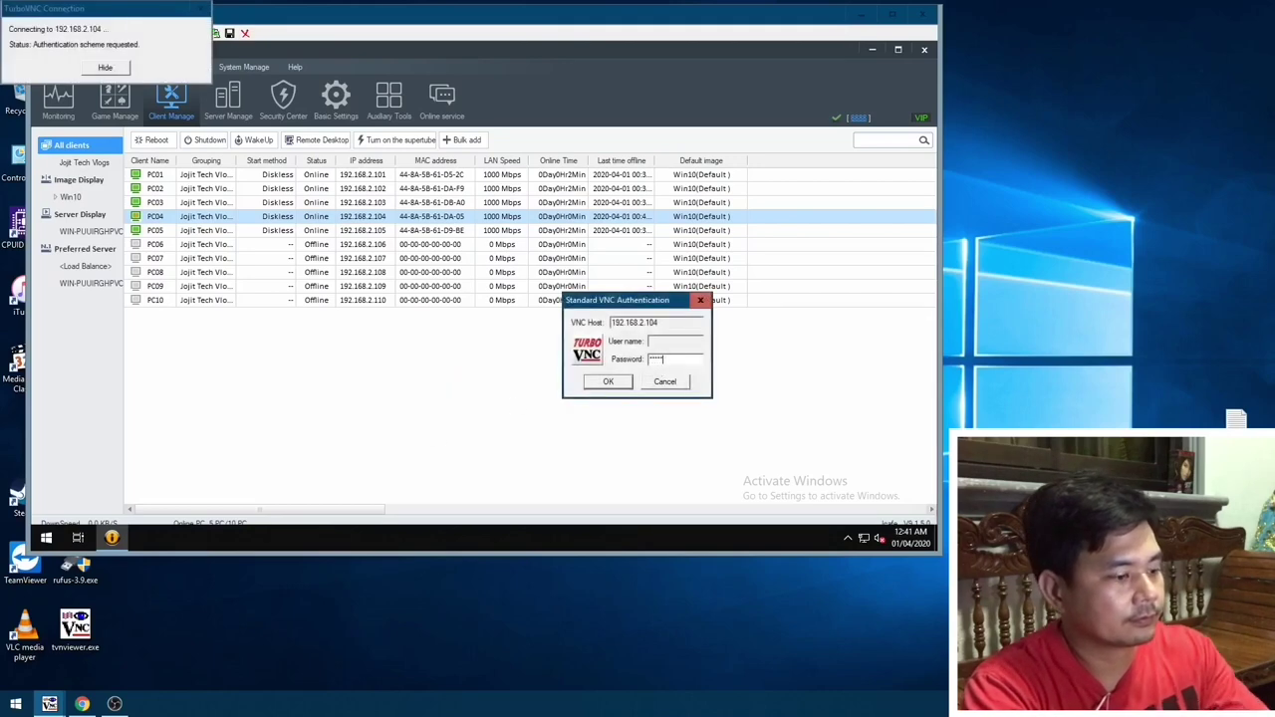
click(629, 383)
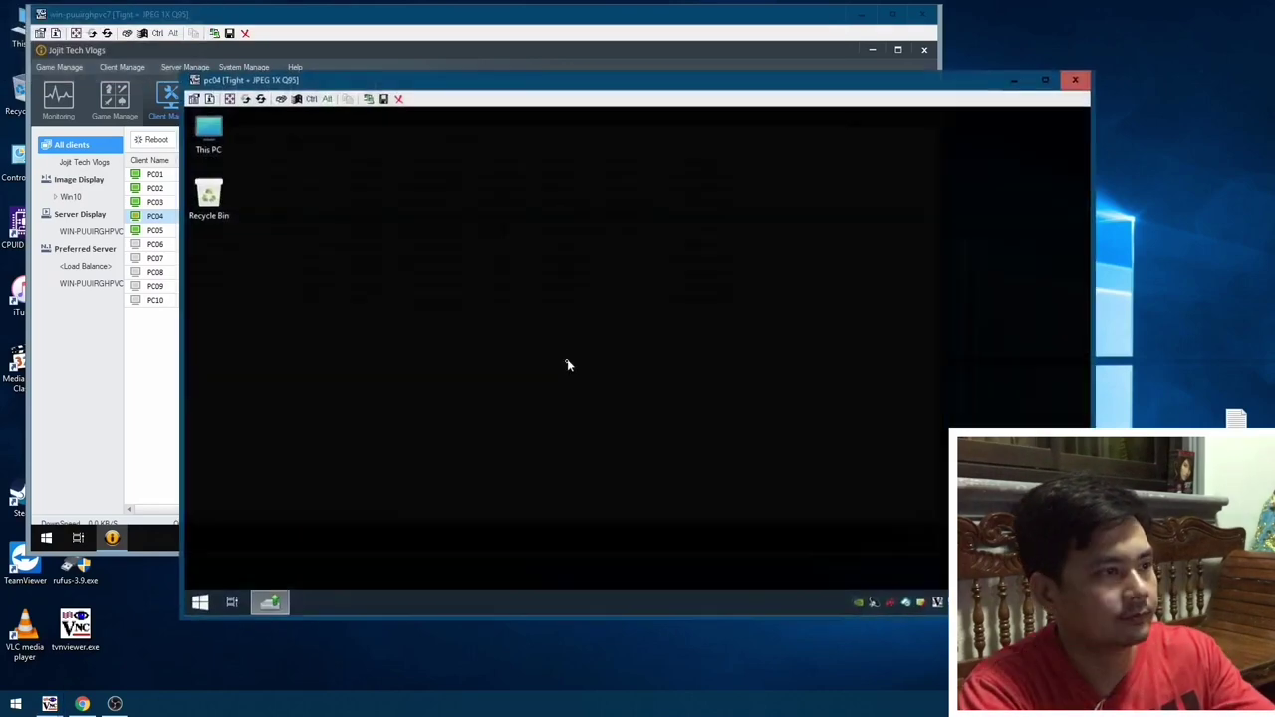
drag(393, 68, 209, 40)
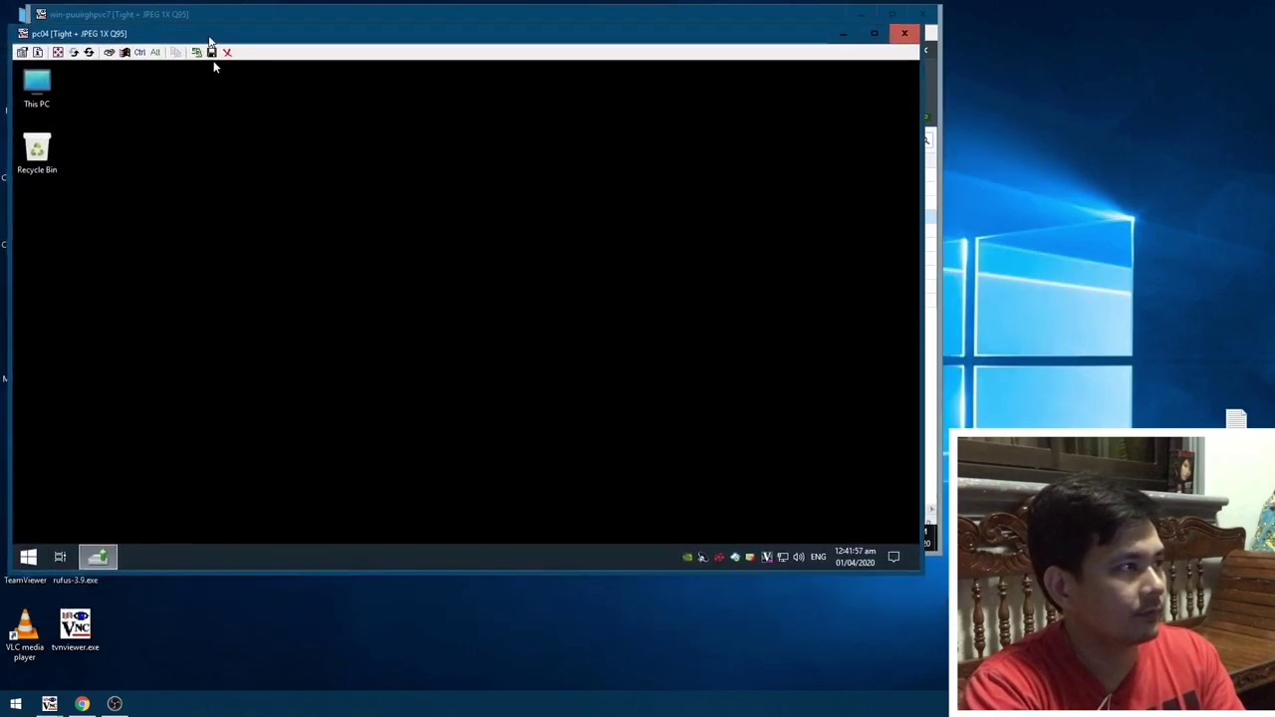
- Open PC04's Device Manager, expand Display adapters and turn on Show hidden devices
right_click(39, 97)
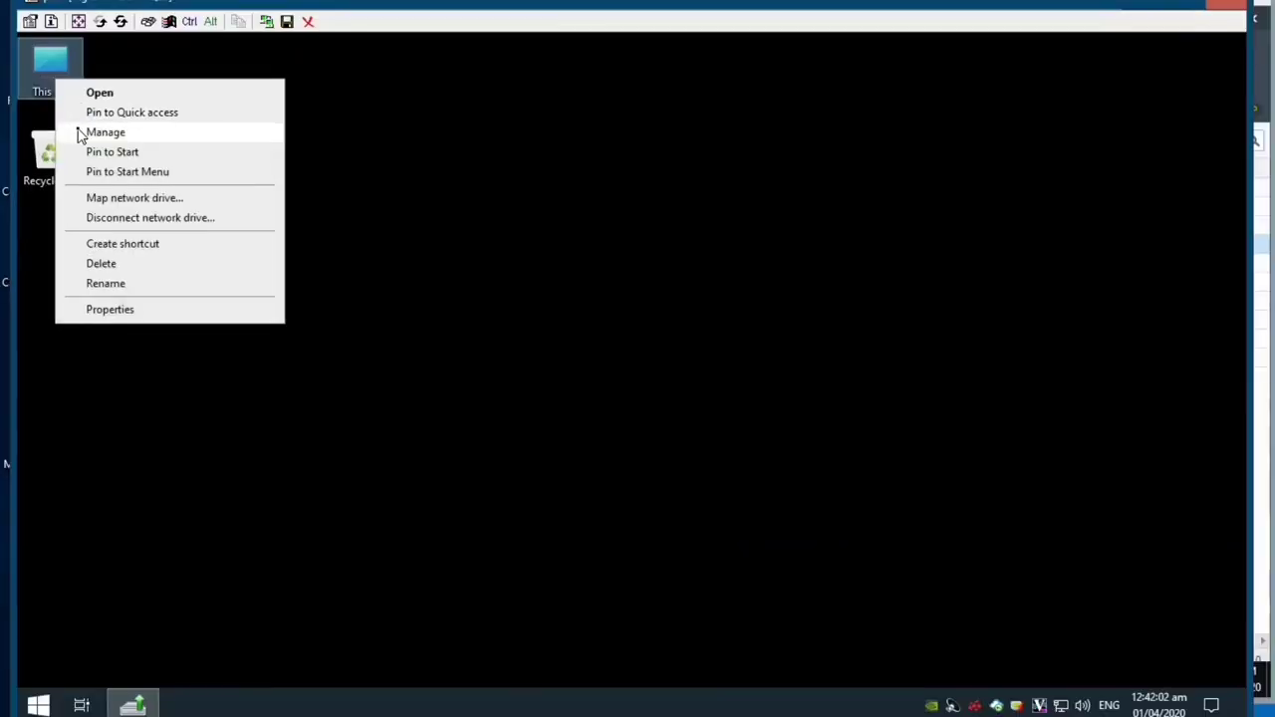
click(57, 133)
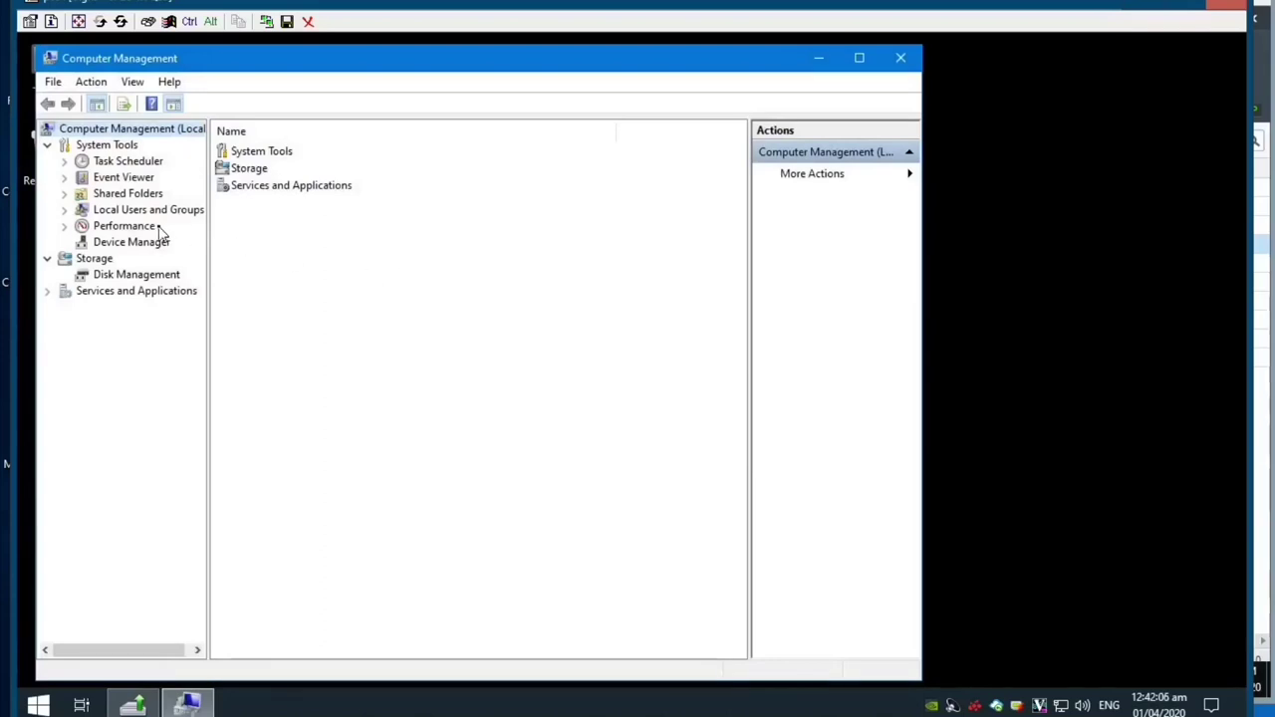
click(147, 244)
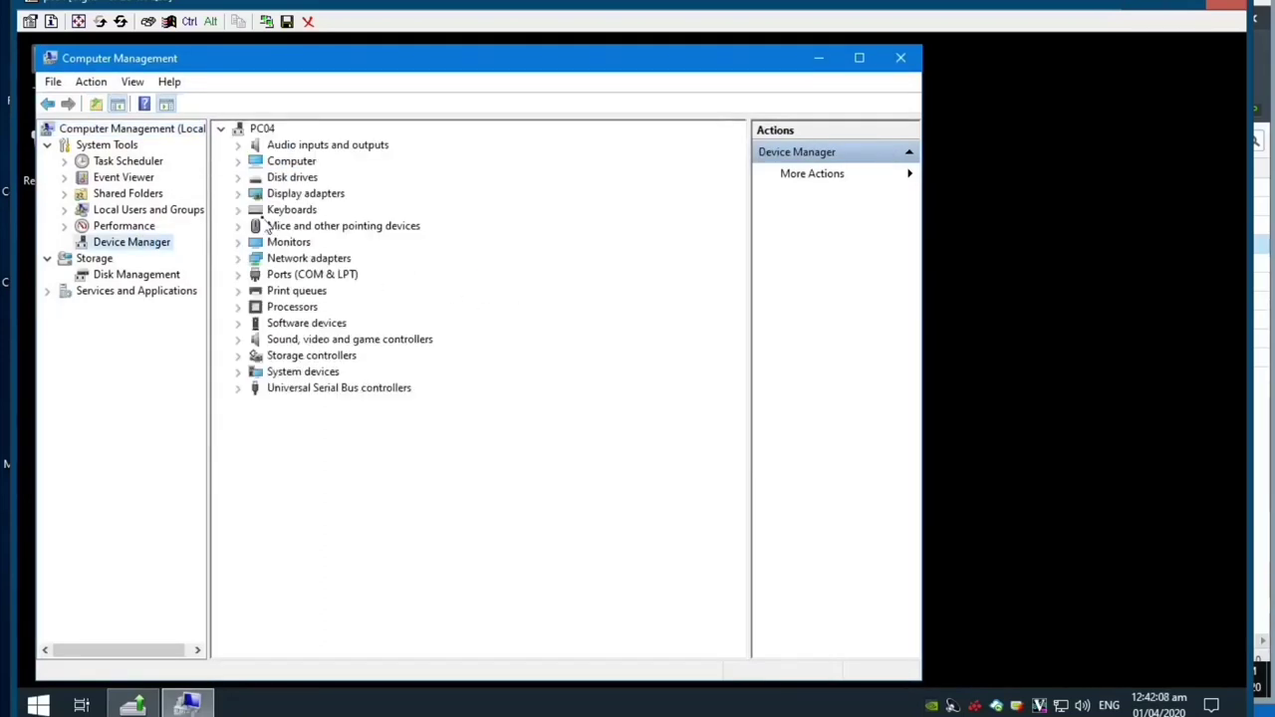
click(238, 195)
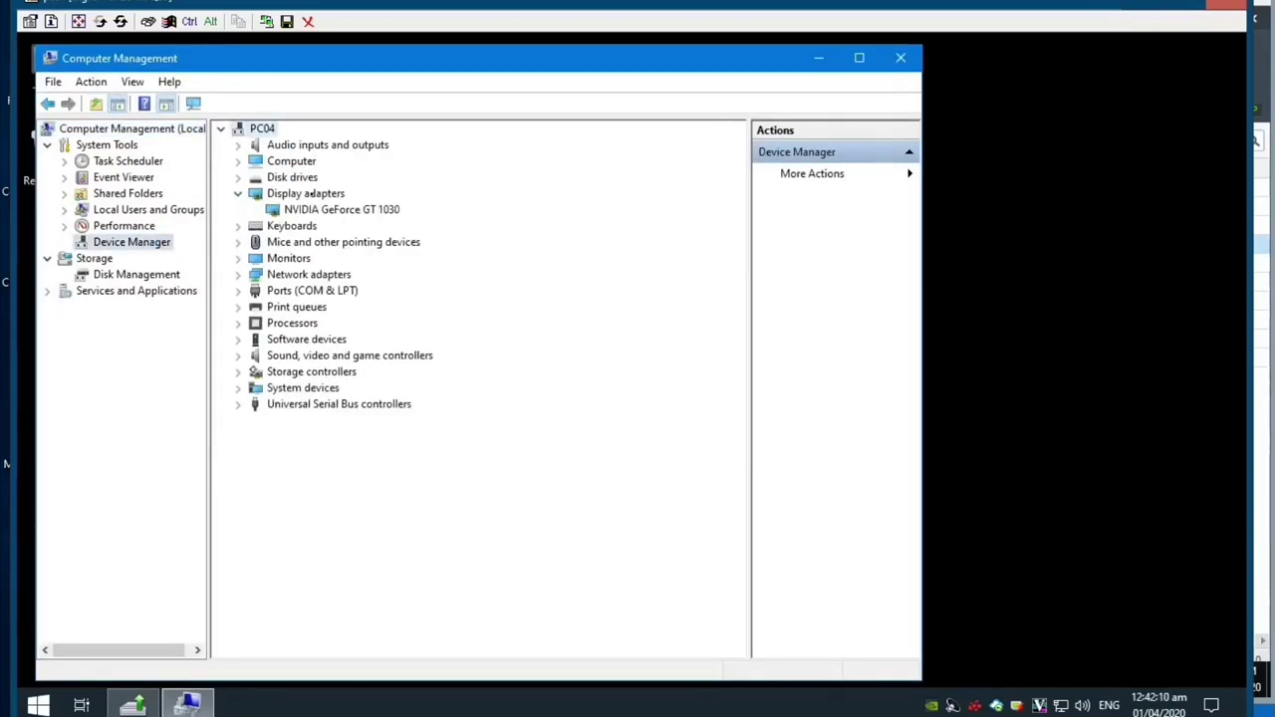
click(133, 84)
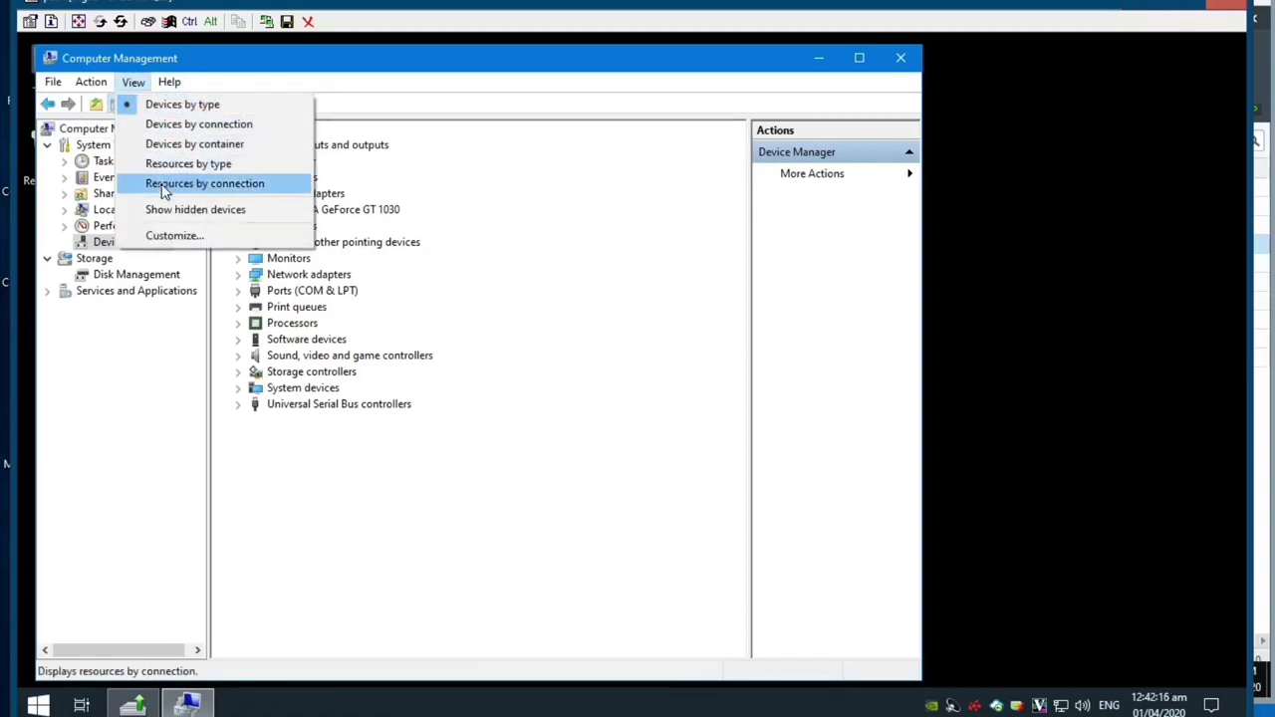
click(177, 216)
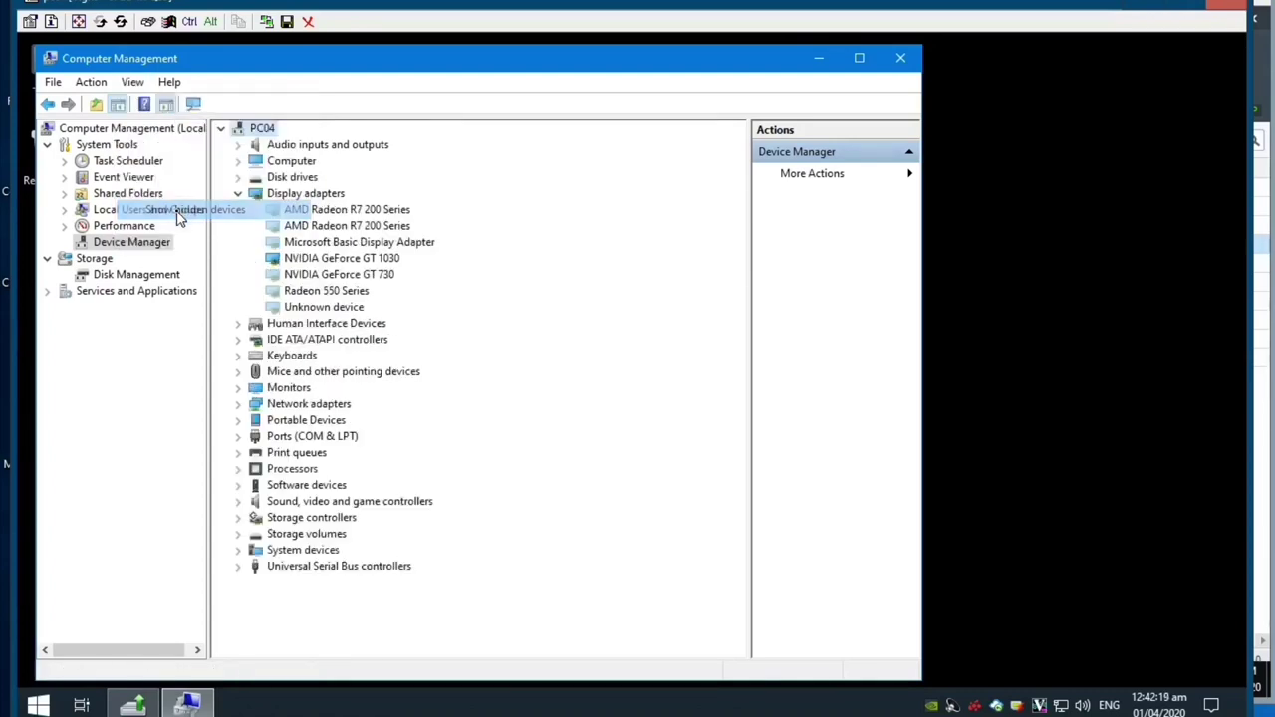
- Inspect each adapter: two AMD Radeon R7 200, Basic Display Adapter, GT 1030, GT 730, Radeon 550
click(369, 214)
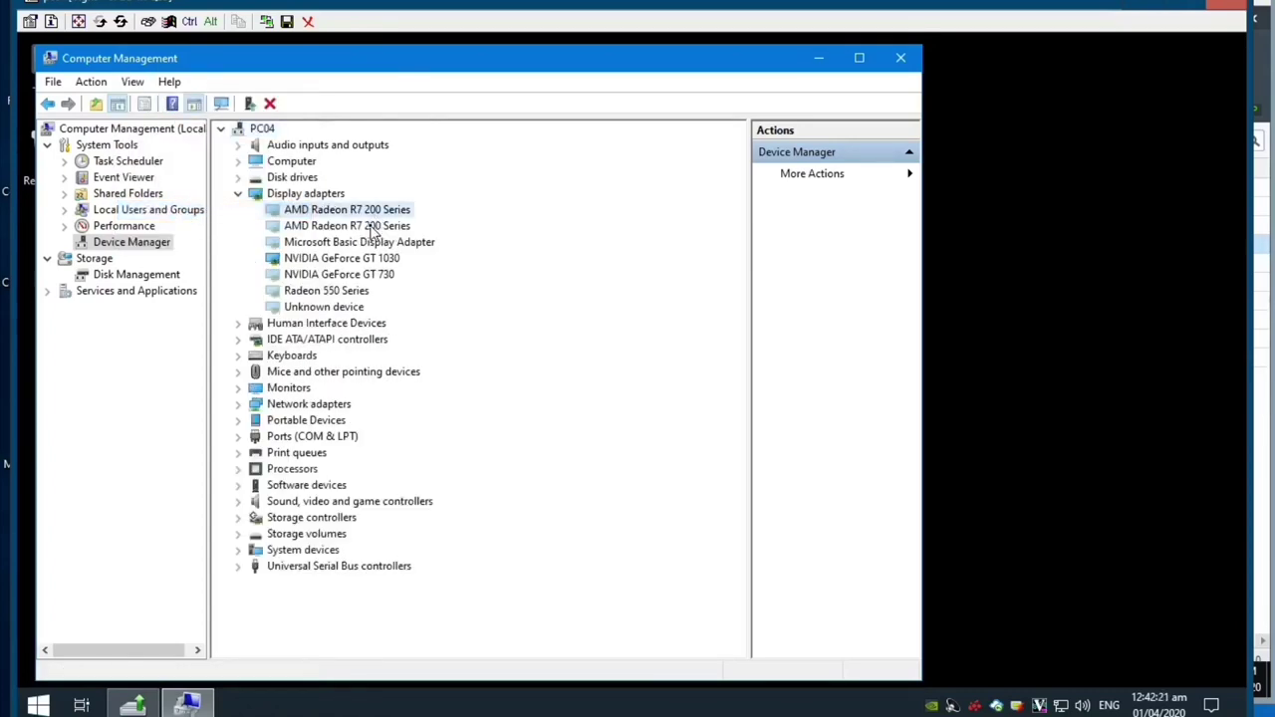
click(370, 227)
click(492, 295)
click(491, 343)
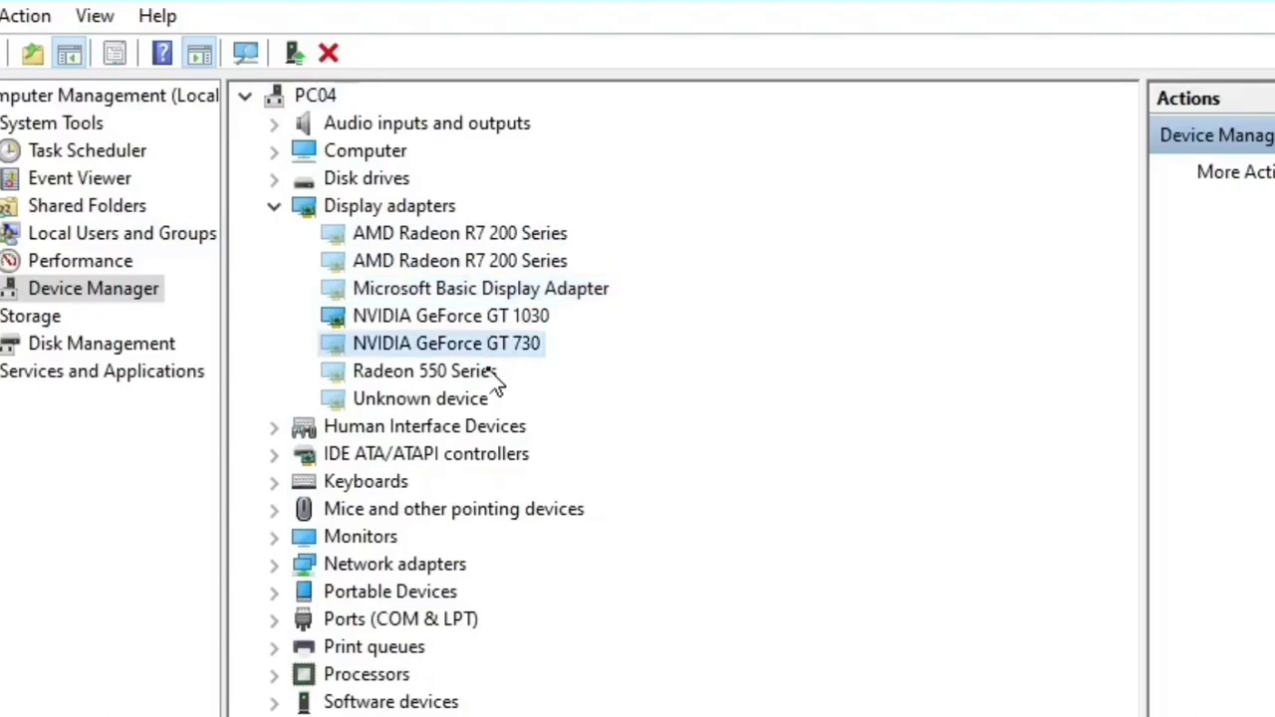
click(489, 372)
click(533, 237)
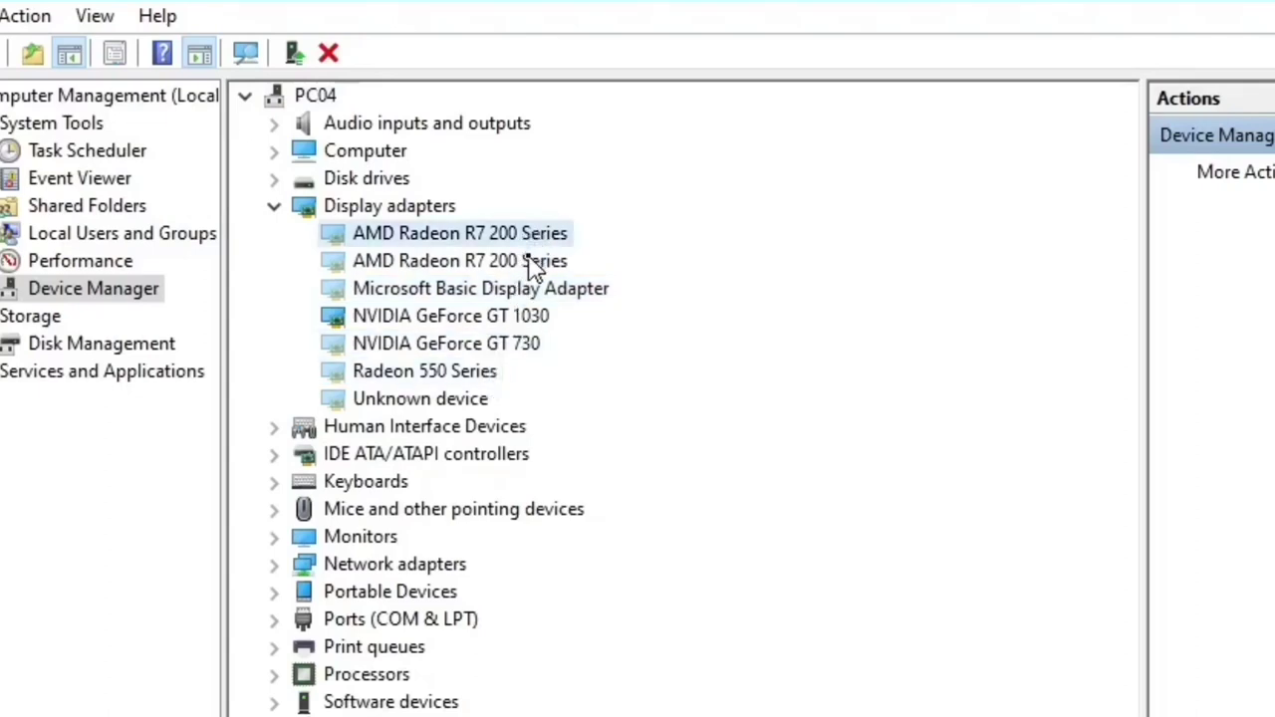
click(534, 260)
click(540, 235)
click(536, 260)
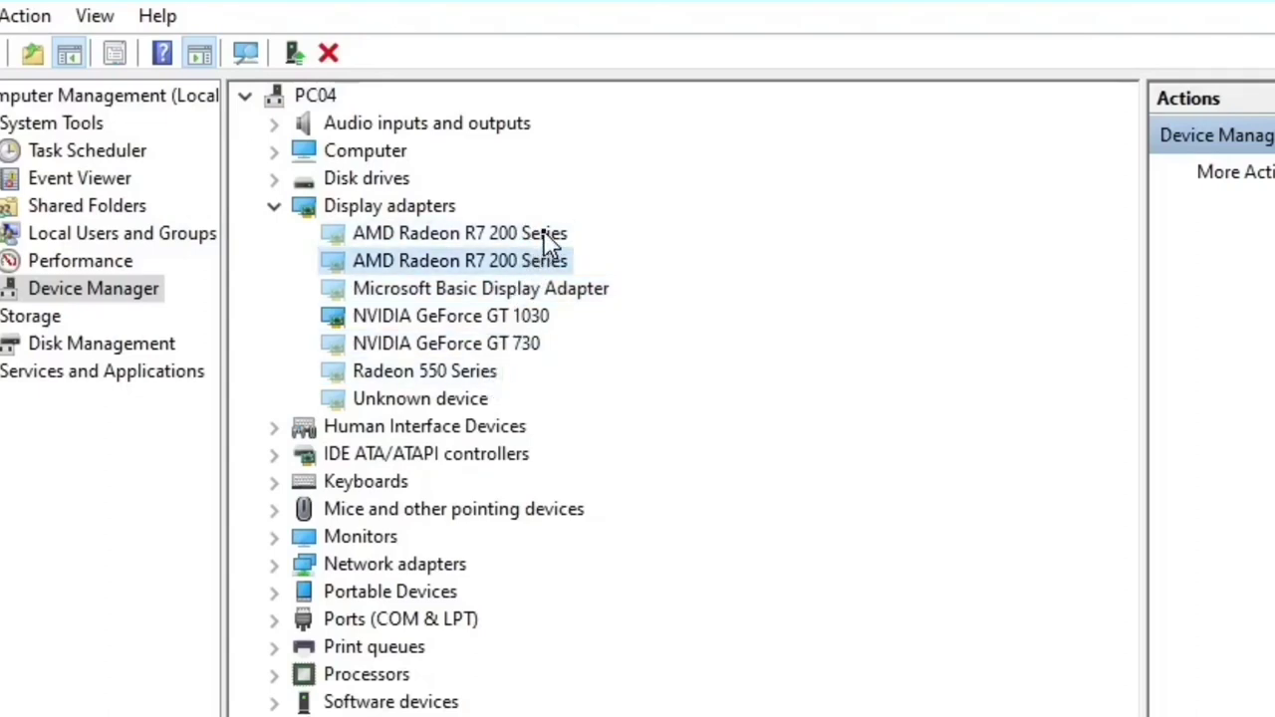
click(547, 237)
click(535, 287)
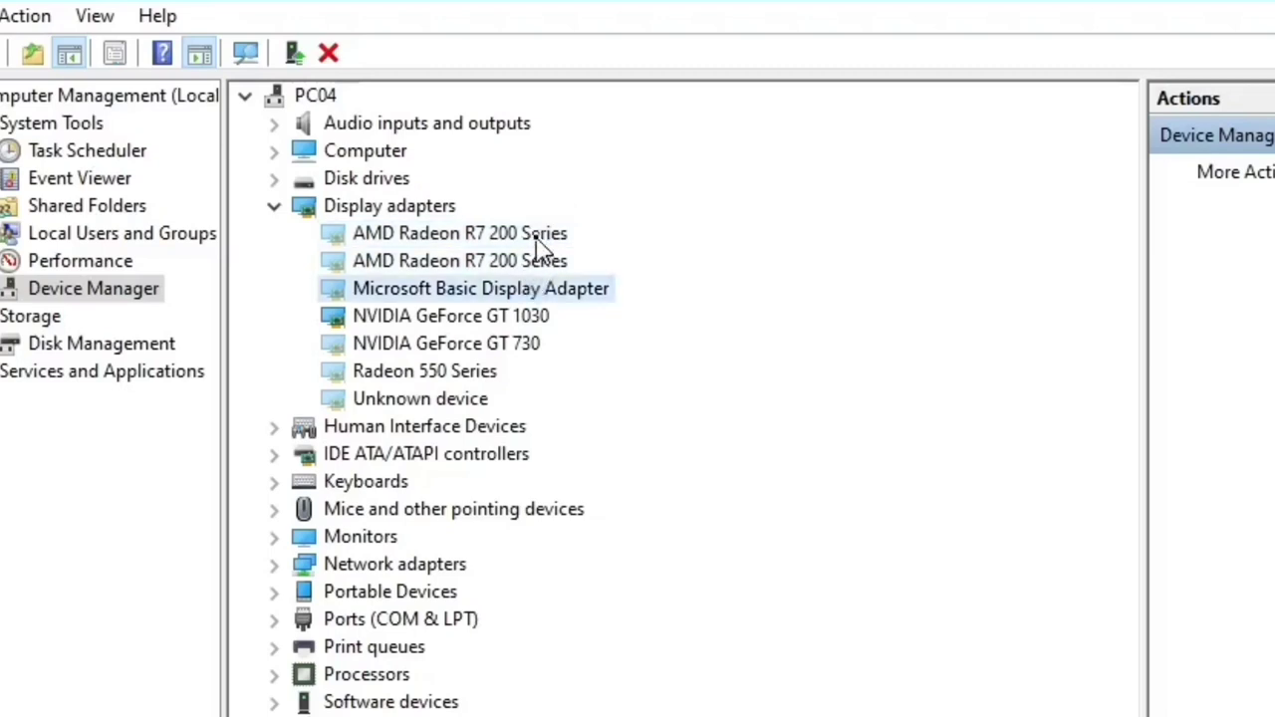
click(542, 239)
click(534, 263)
click(542, 237)
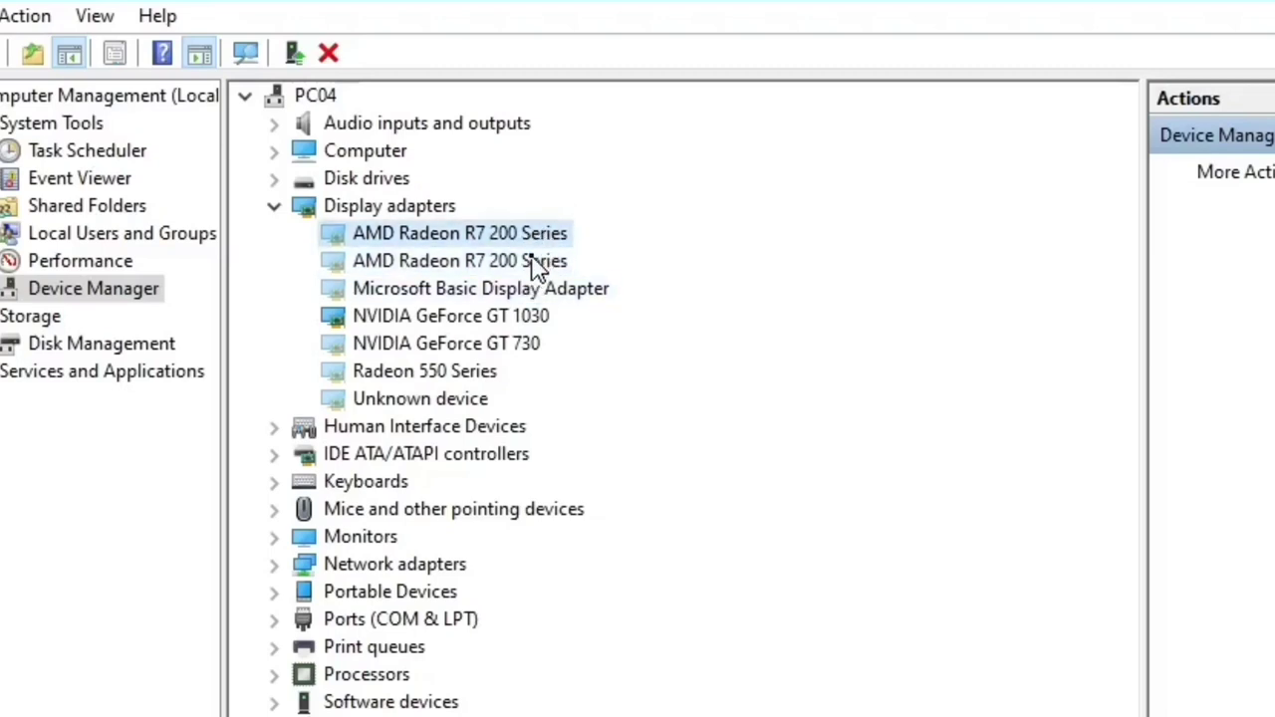
click(535, 261)
click(542, 237)
click(533, 263)
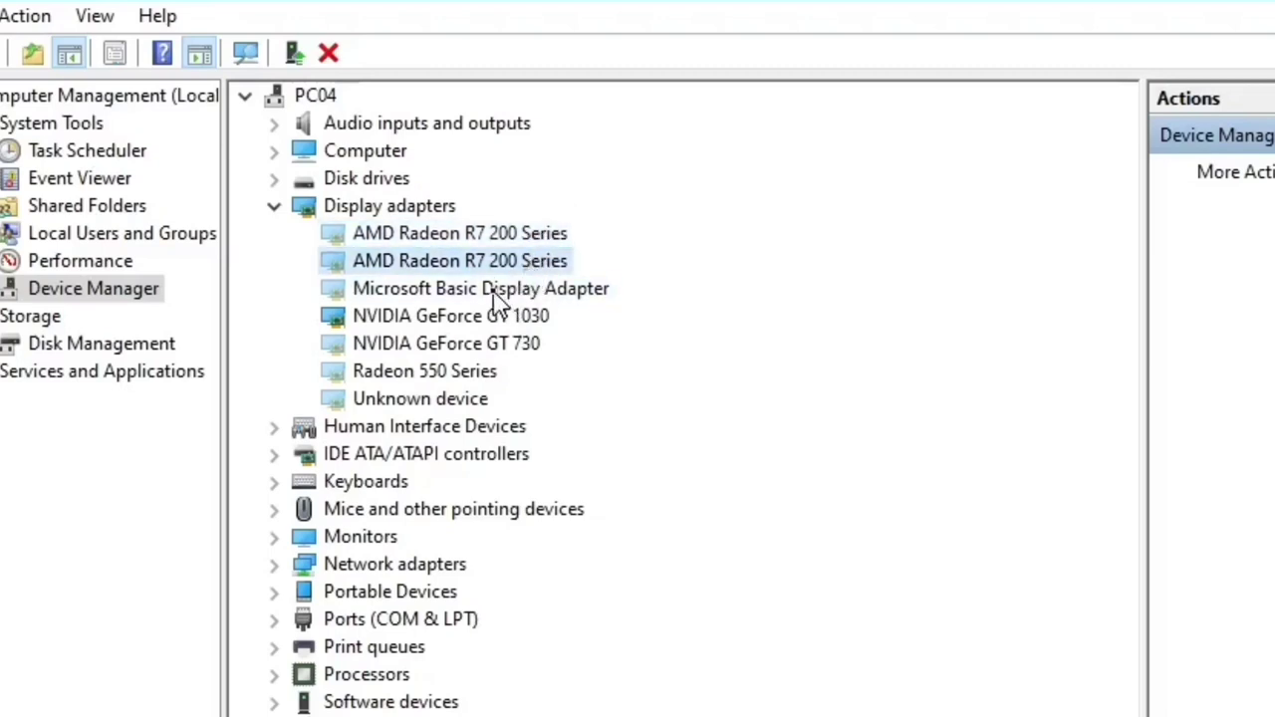
click(503, 291)
click(501, 319)
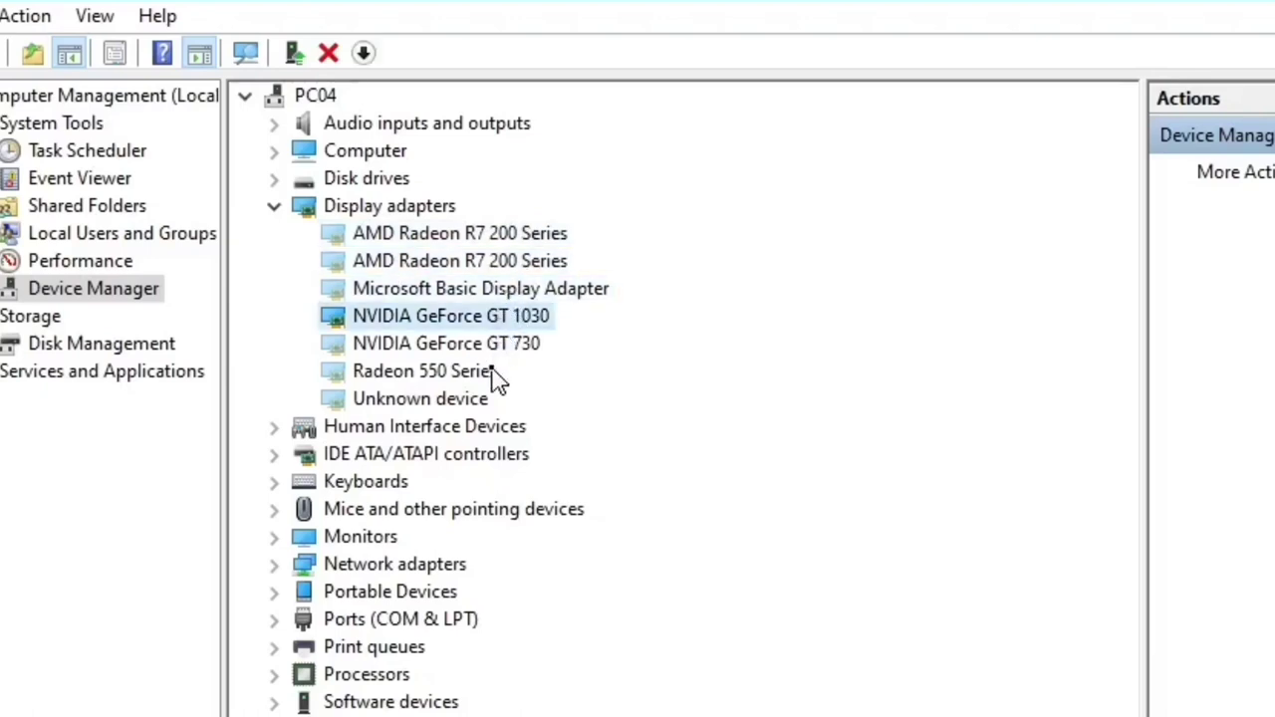
click(526, 354)
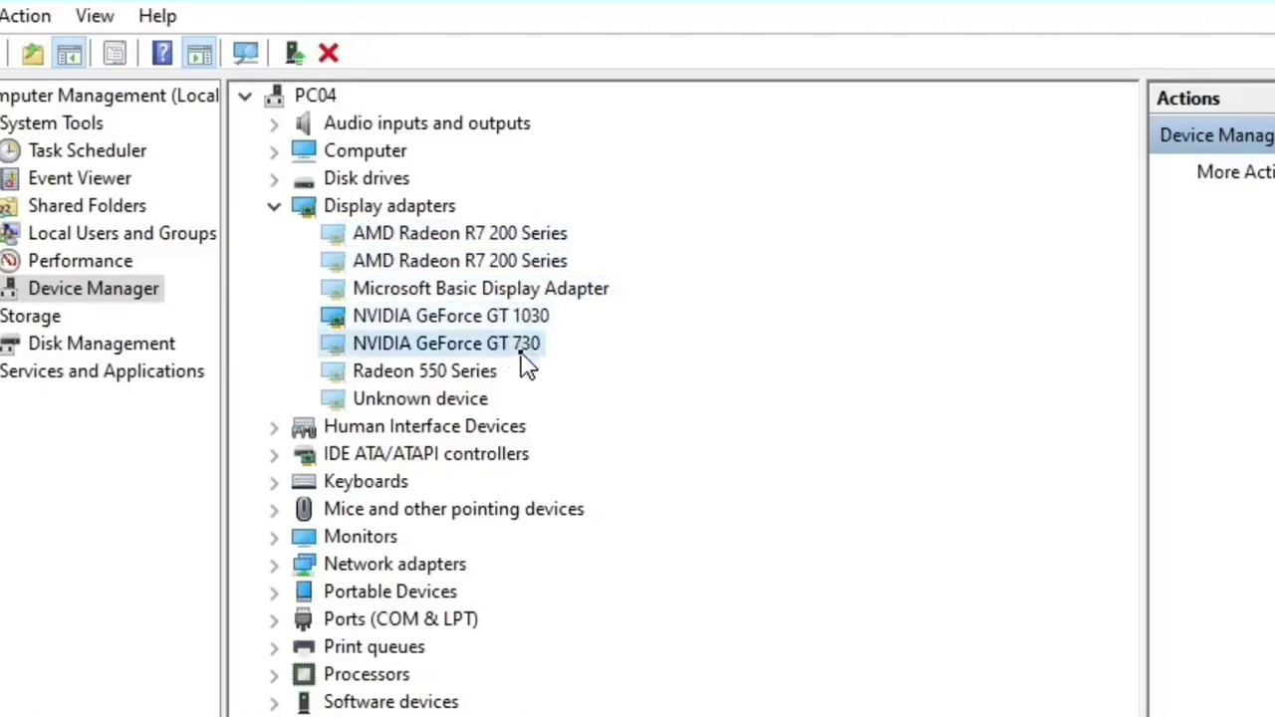
click(488, 377)
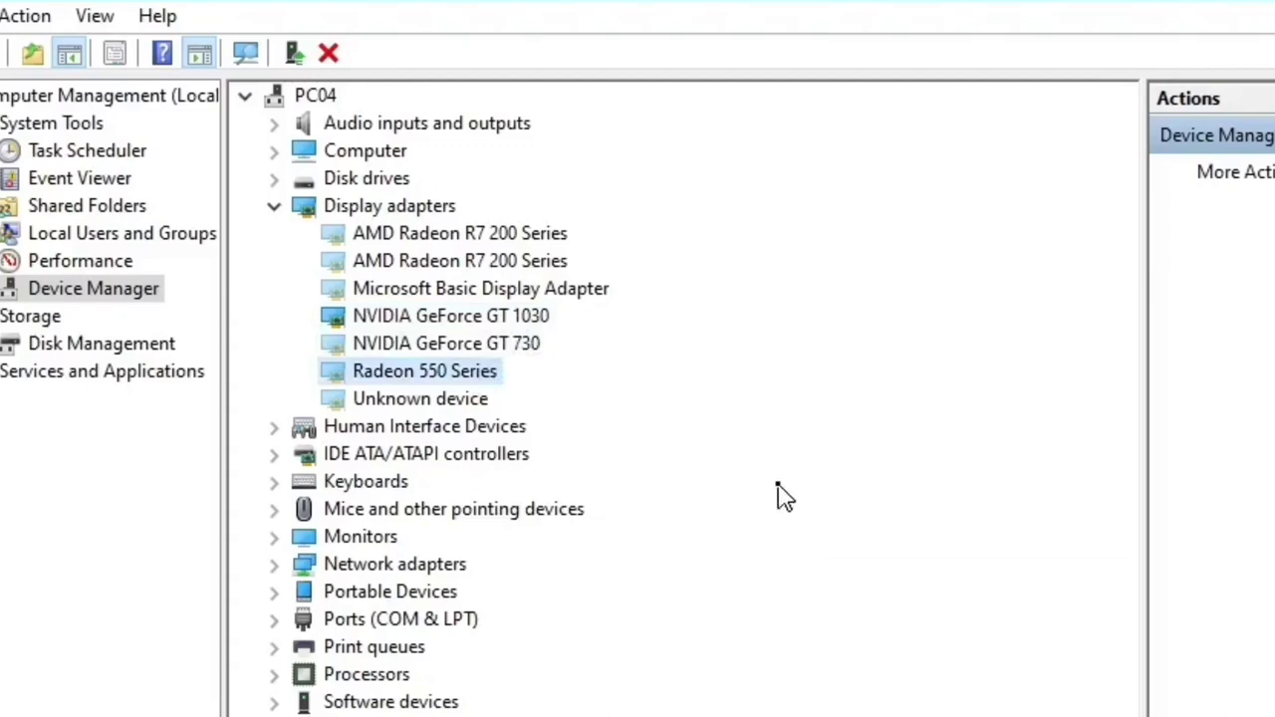
- Uninstall the Unknown device from PC04's Display adapters
right_click(439, 401)
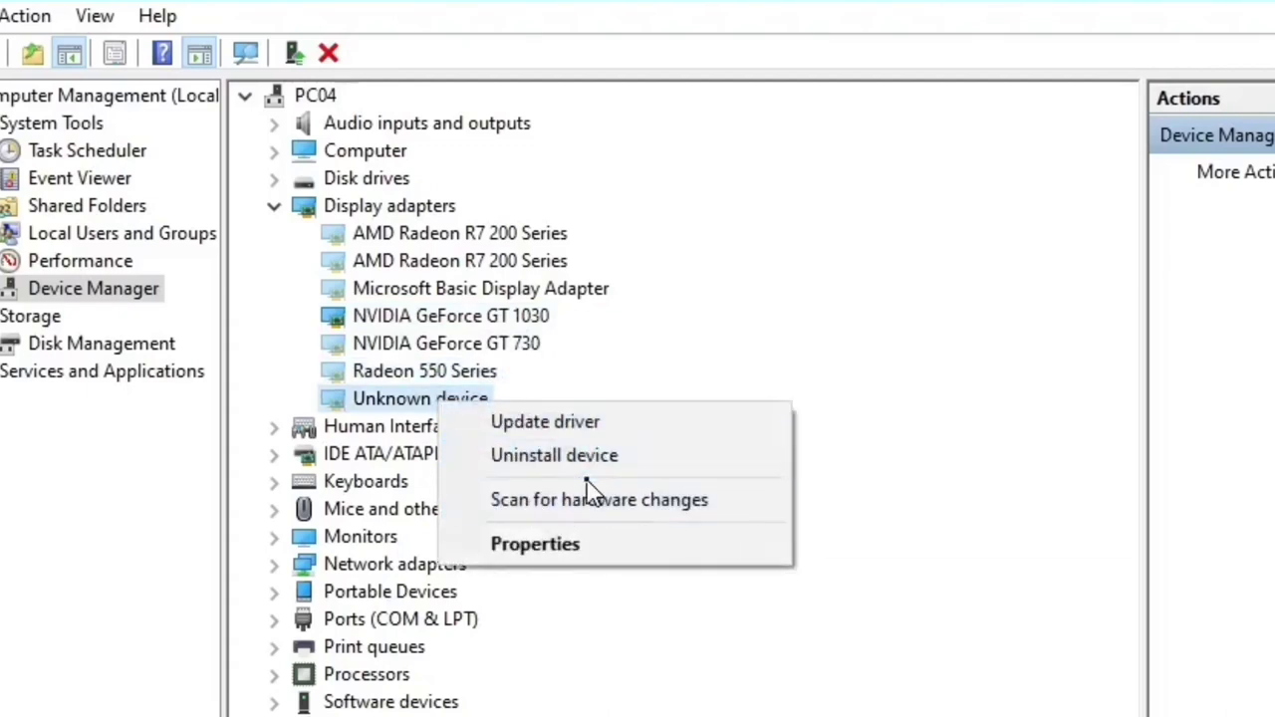
click(554, 456)
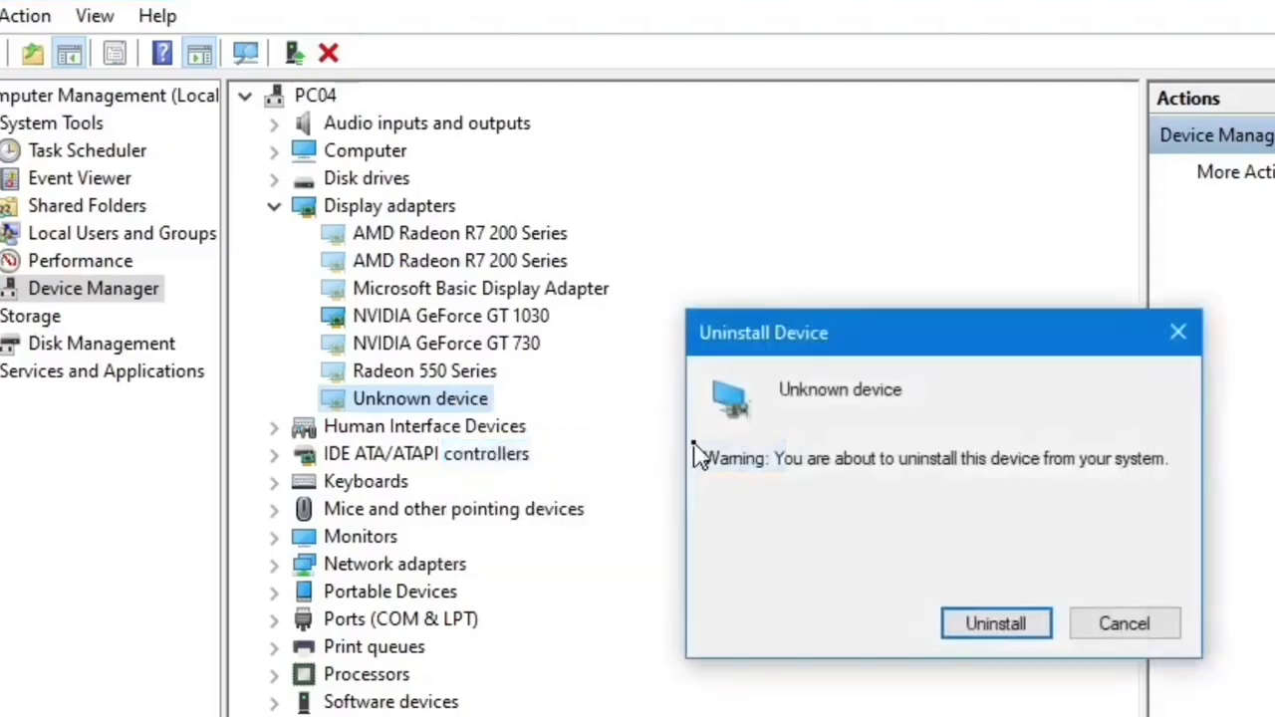
click(1001, 617)
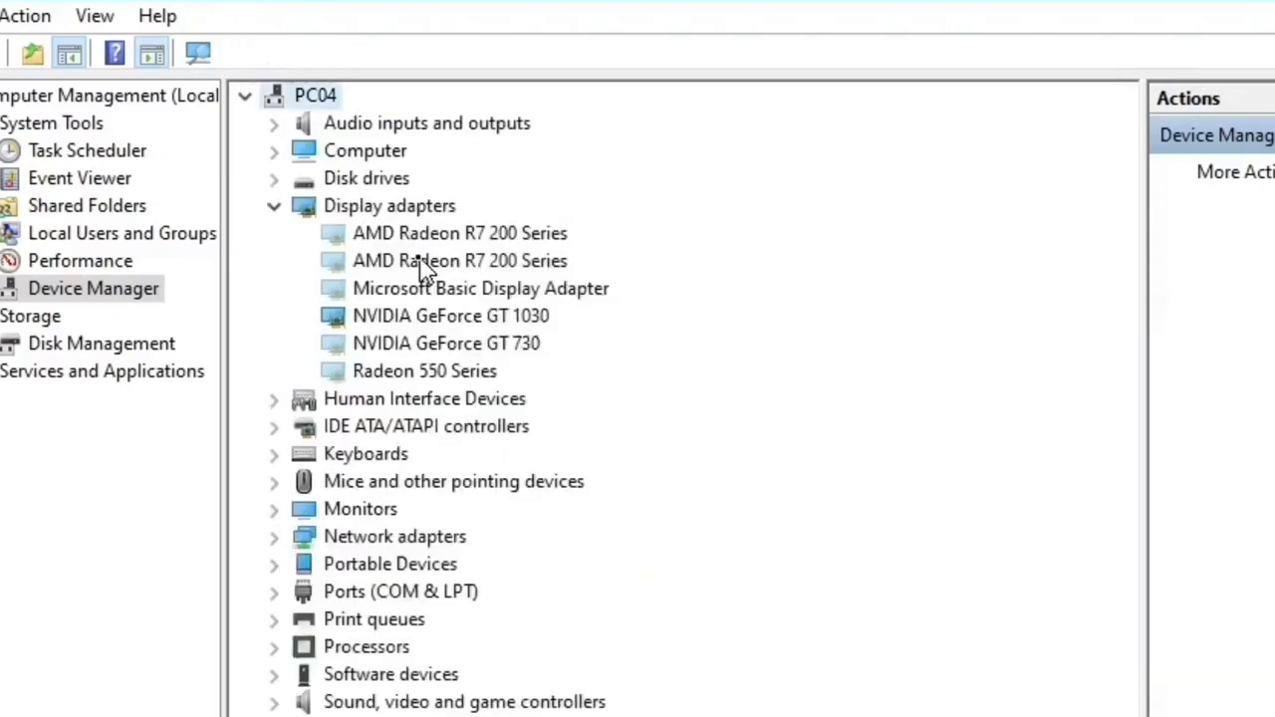
- Check the remaining adapters: both AMD Radeon R7 200, GT 1030, GT 730 and Radeon 550
click(434, 237)
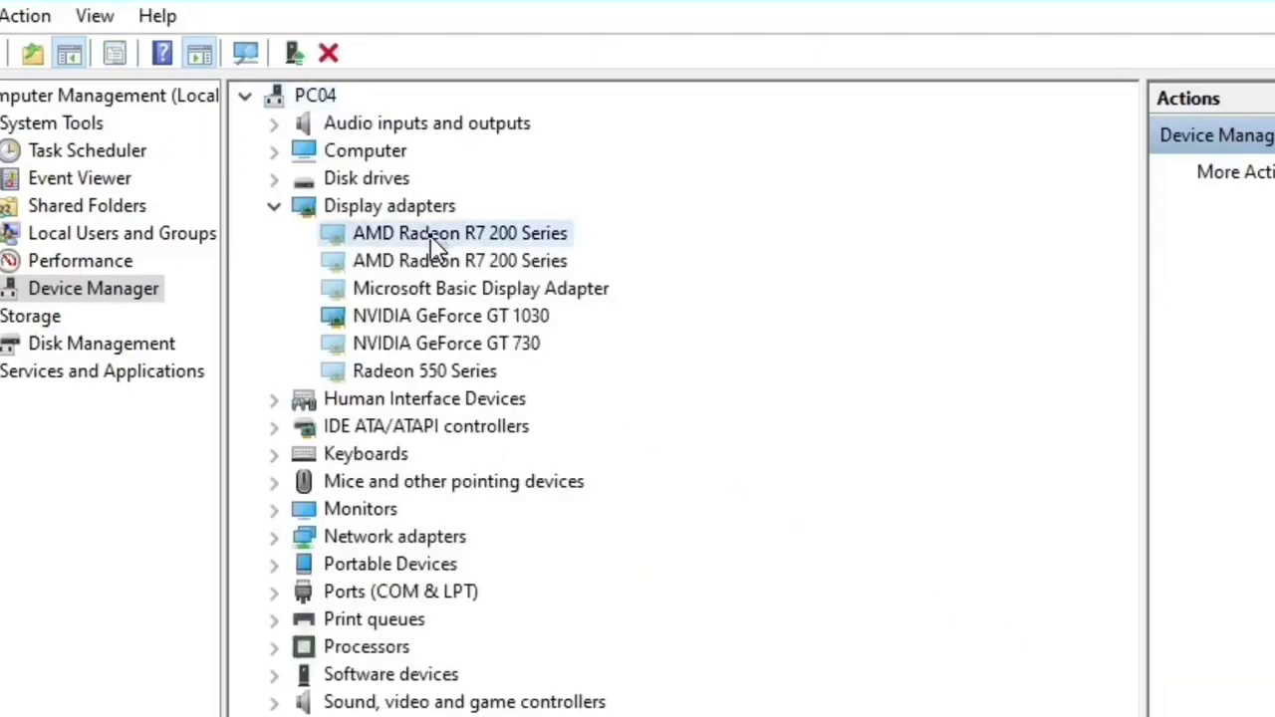
click(432, 261)
click(441, 317)
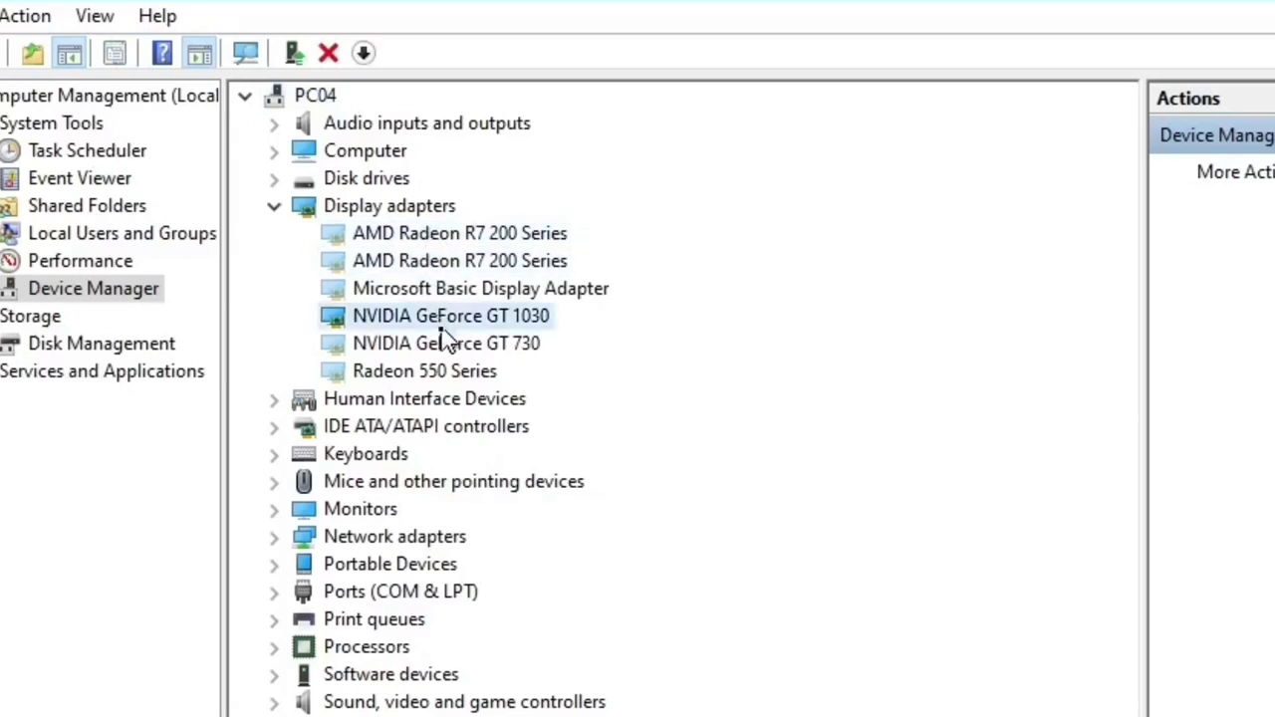
click(444, 346)
click(444, 374)
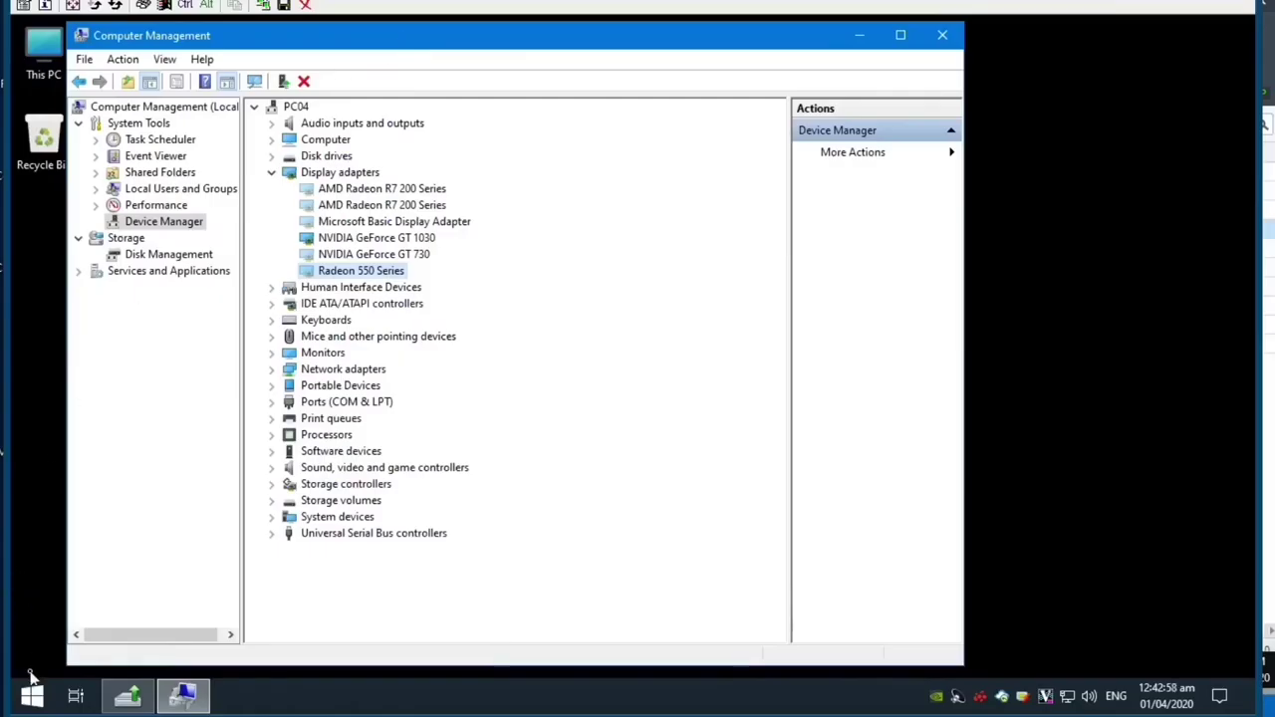
- Launch Registry Editor and expand HKEY_LOCAL_MACHINE\SYSTEM, widening the key tree pane
click(32, 695)
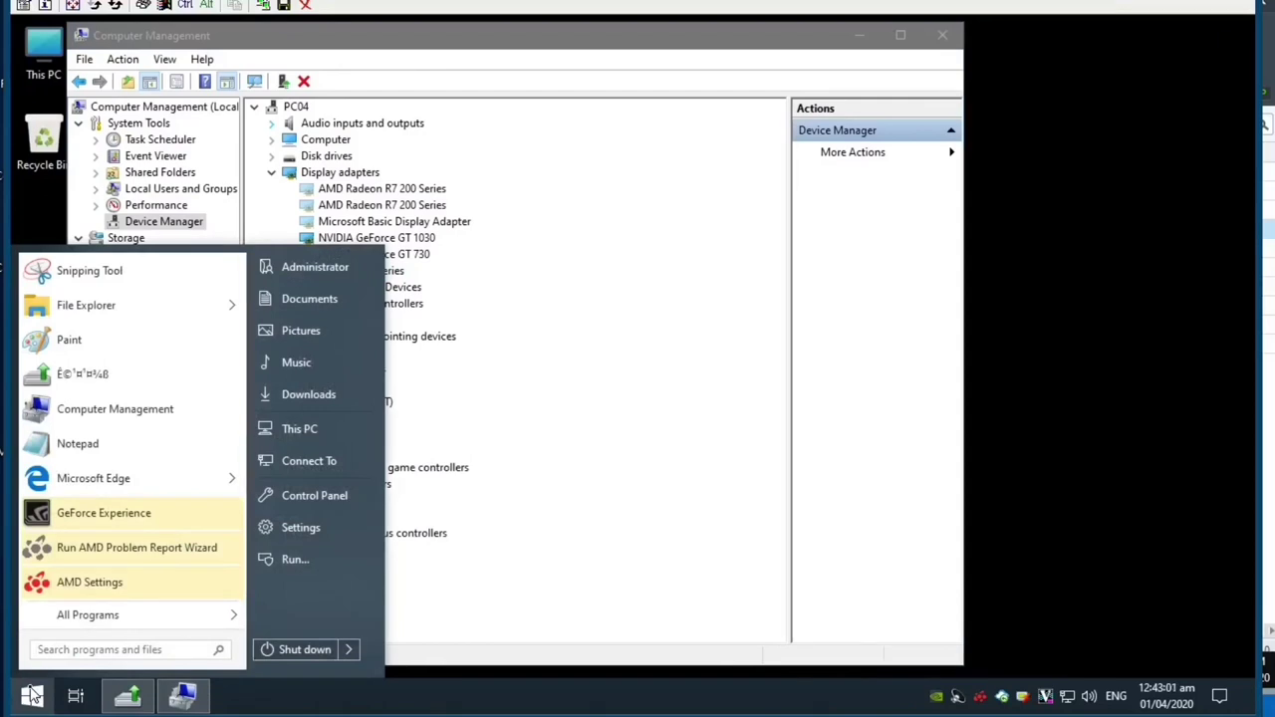
text(reg)
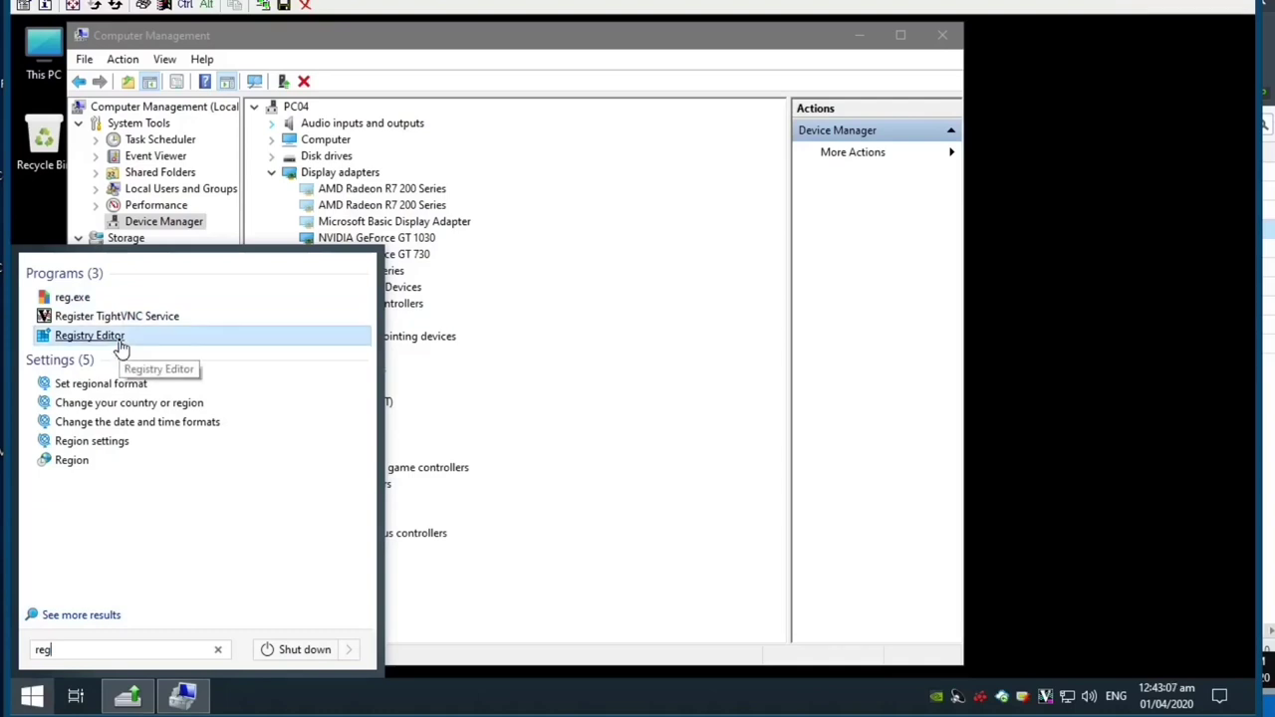
click(90, 336)
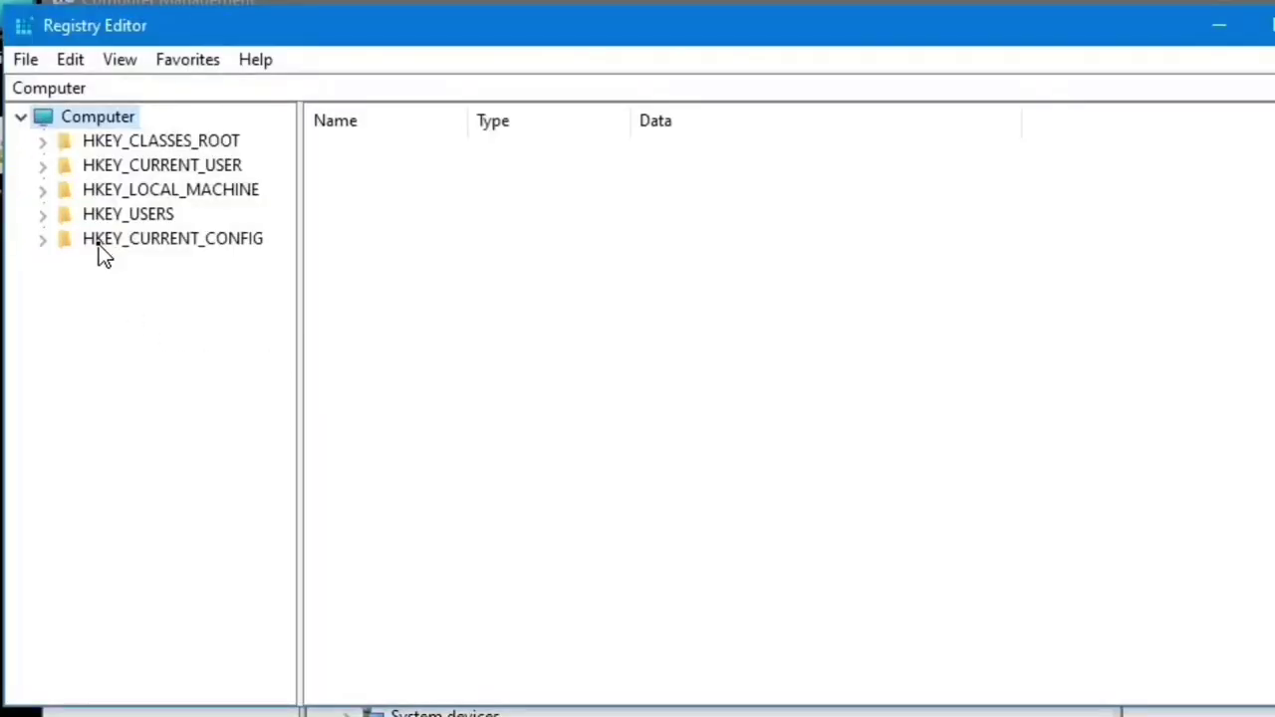
click(147, 195)
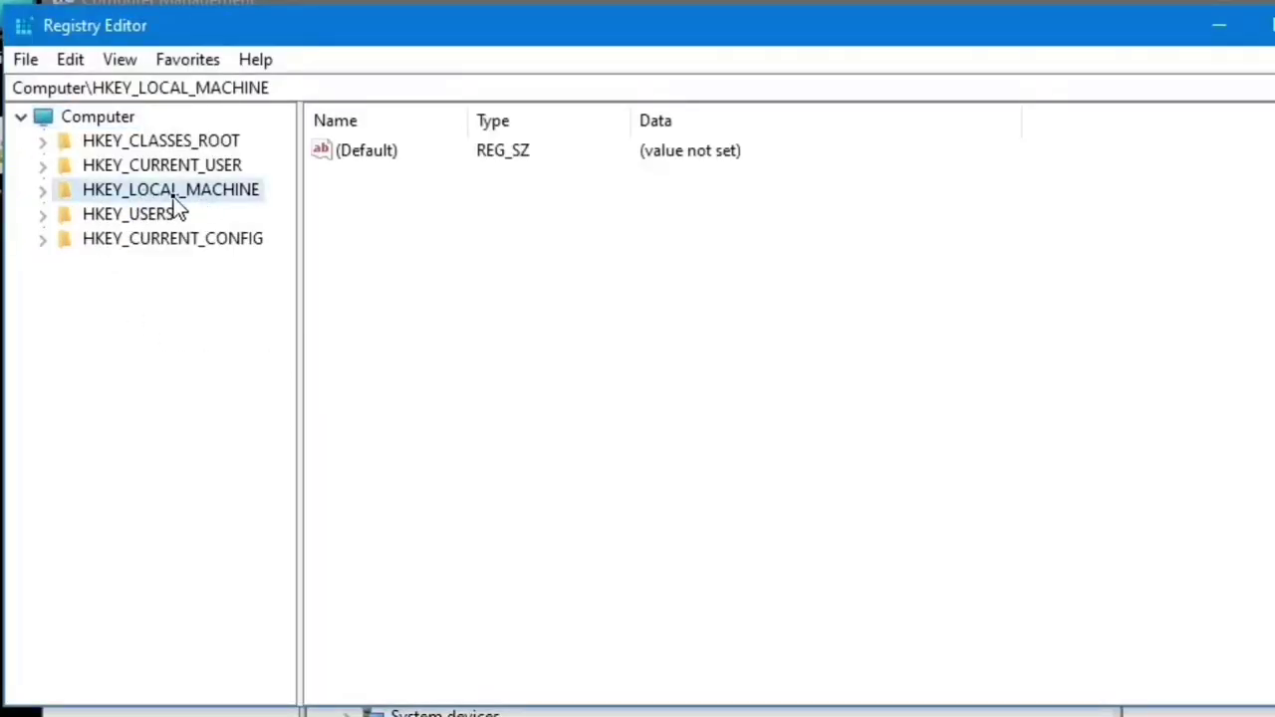
double_click(182, 190)
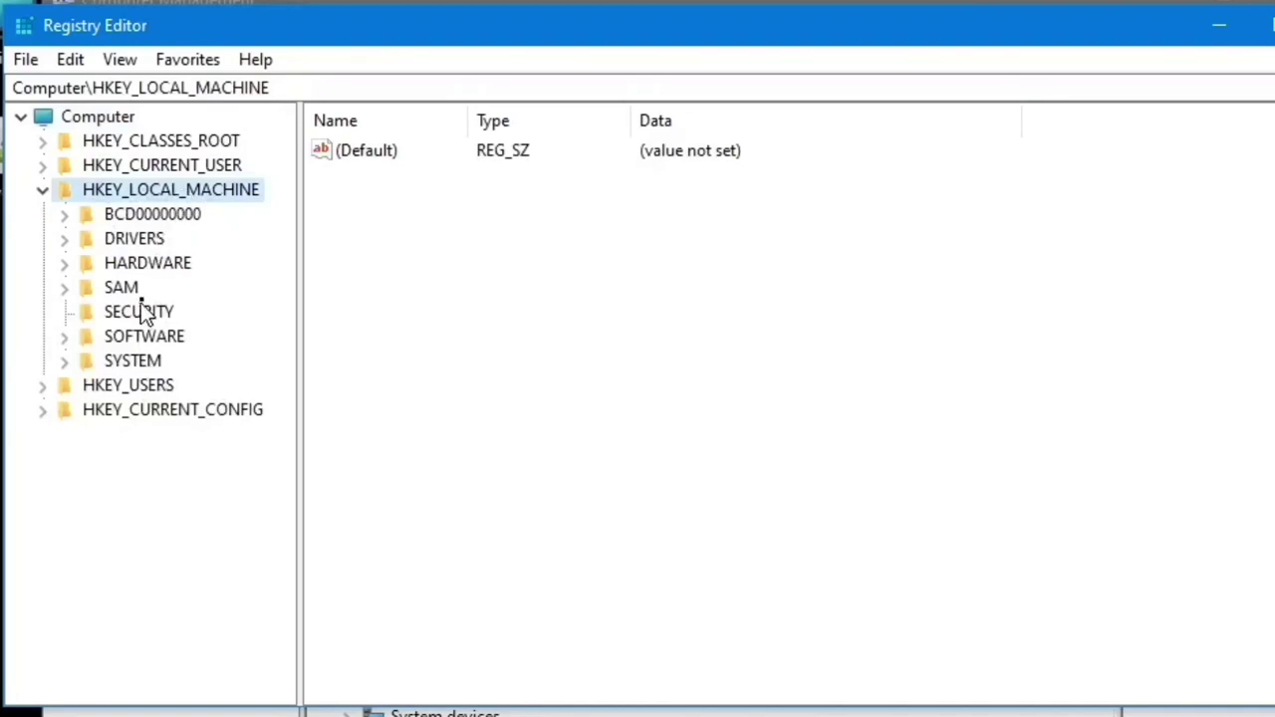
double_click(140, 363)
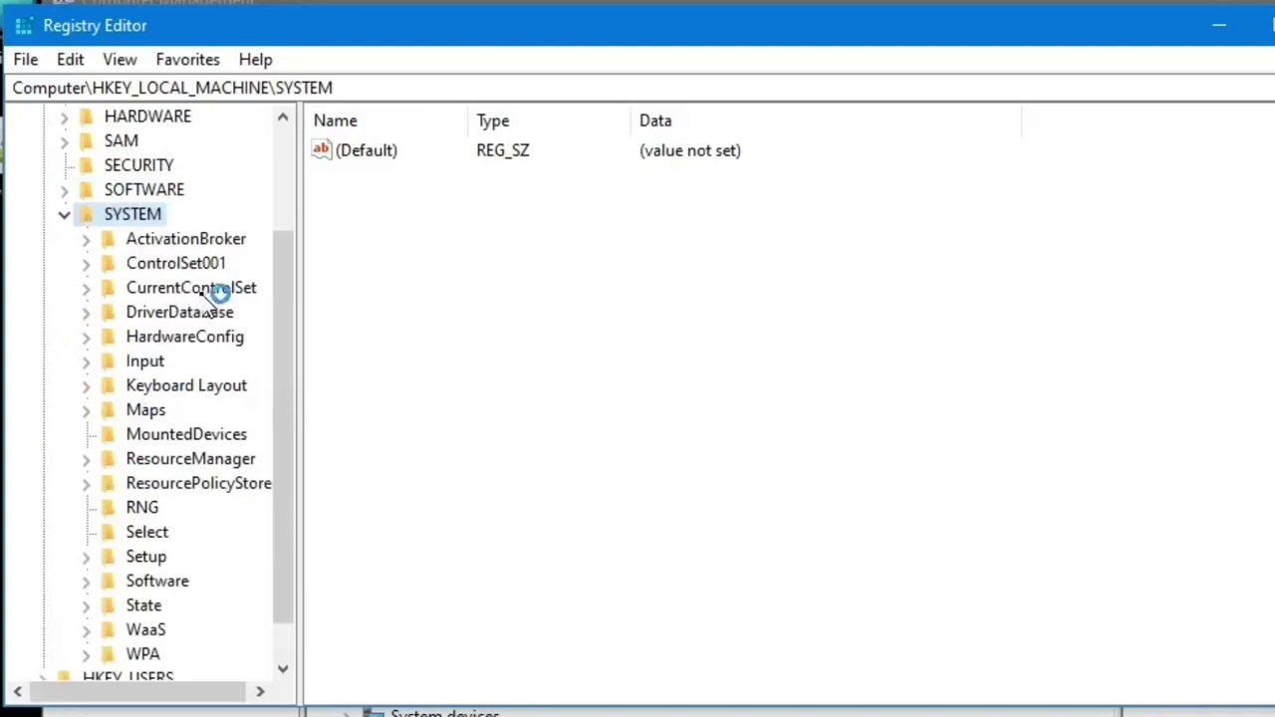
drag(299, 182, 432, 196)
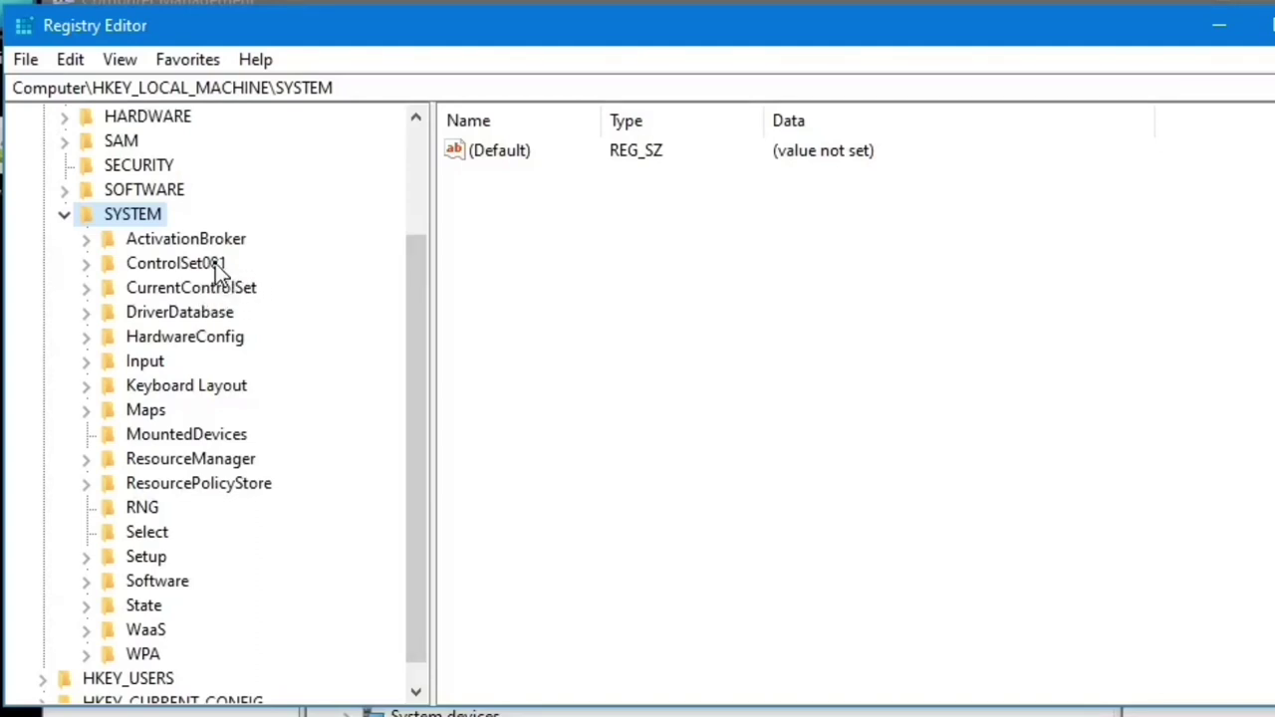
- Expand CurrentControlSet\Enum and open the PCI key with full device names visible
double_click(218, 291)
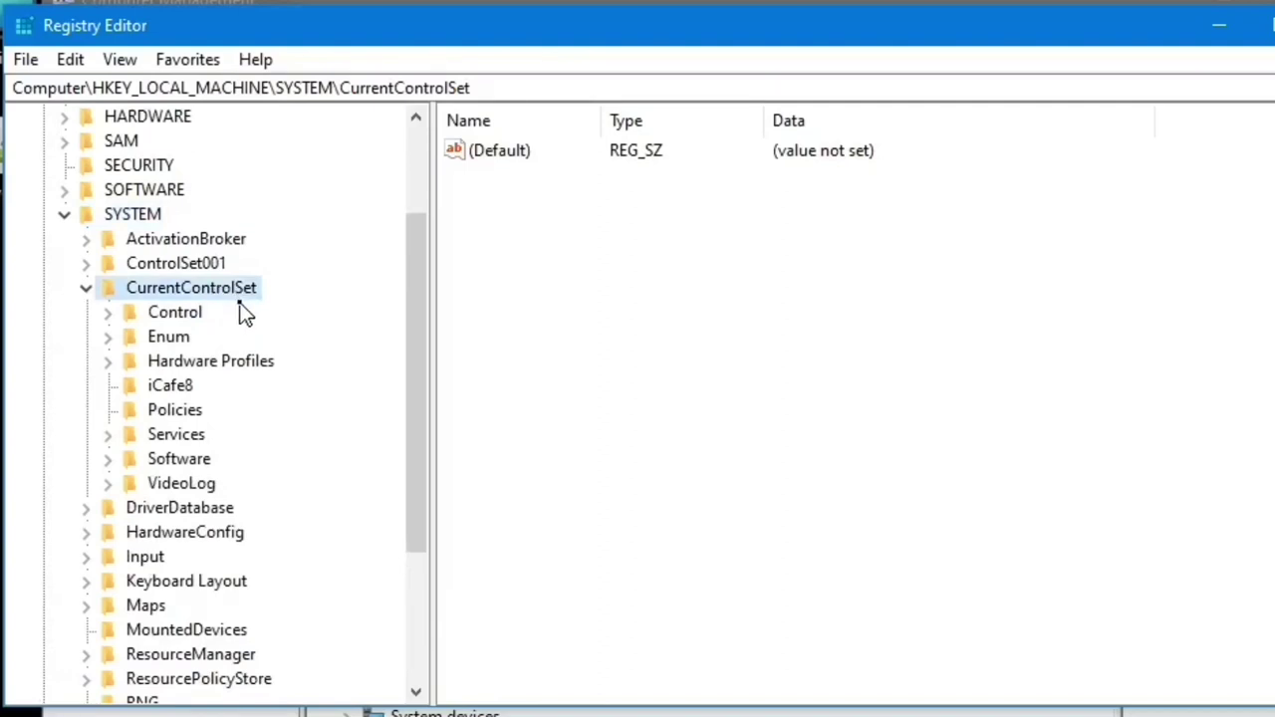
double_click(150, 340)
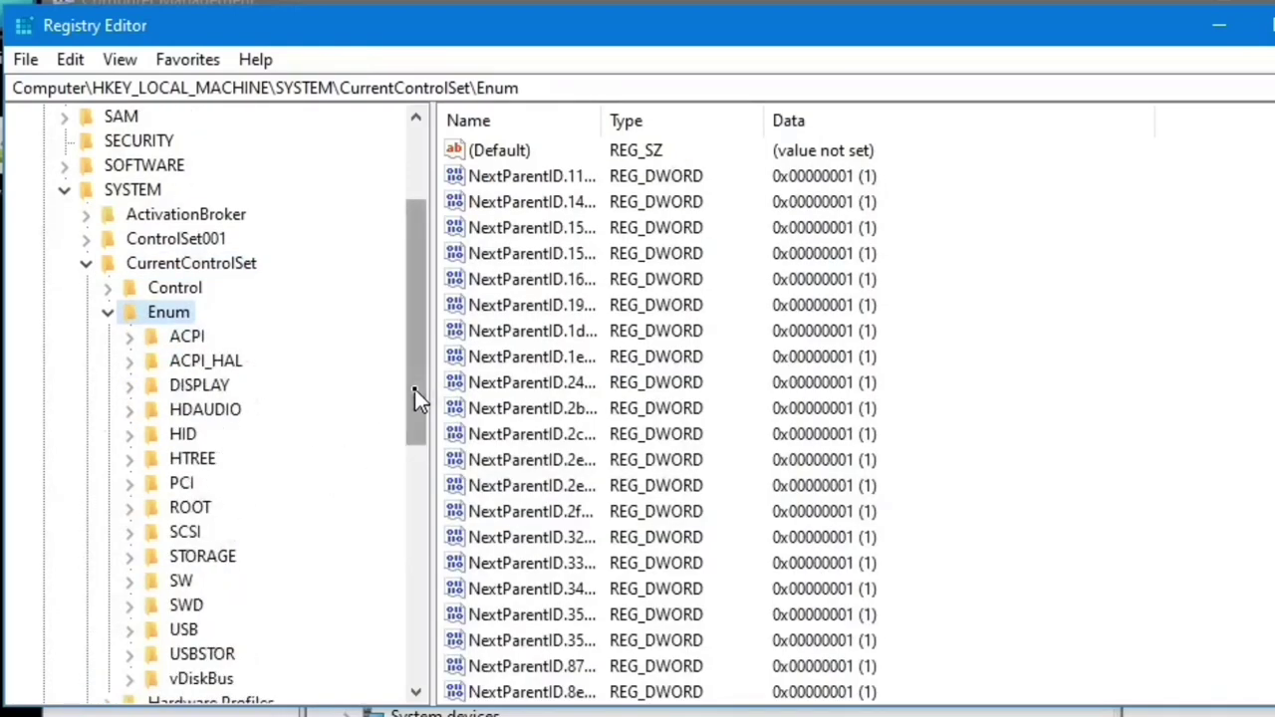
drag(415, 389, 407, 463)
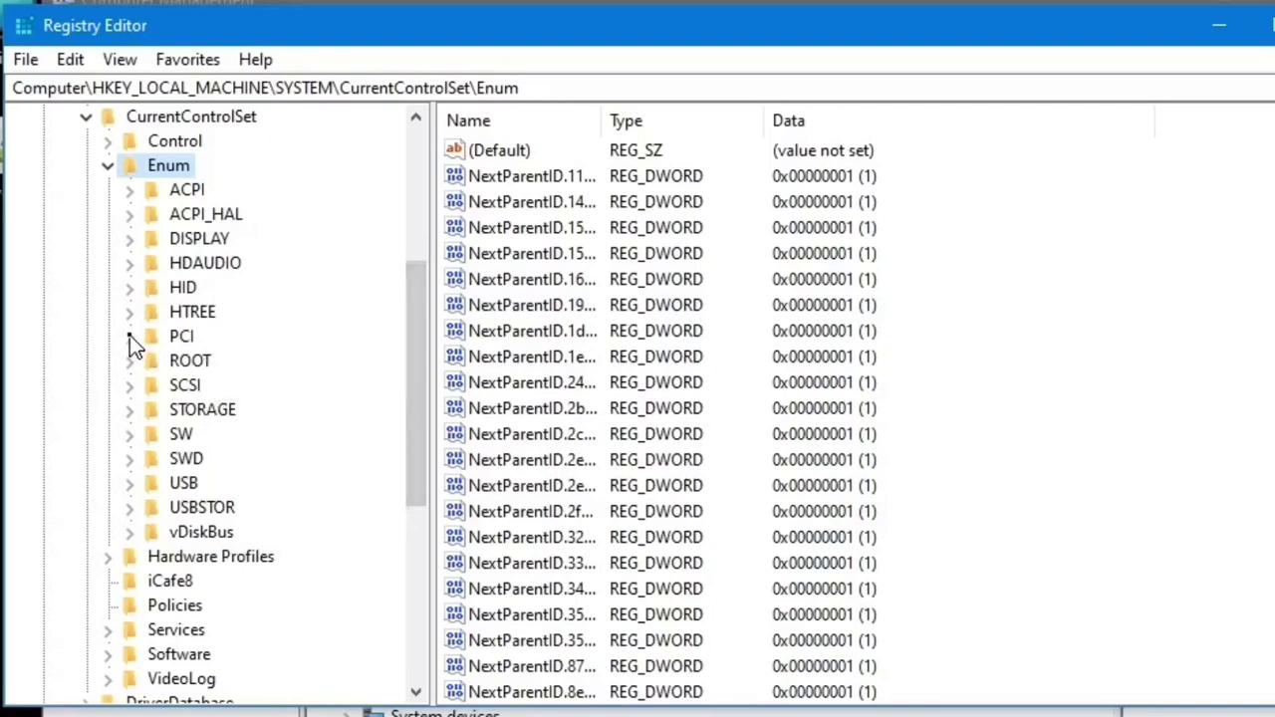
click(130, 336)
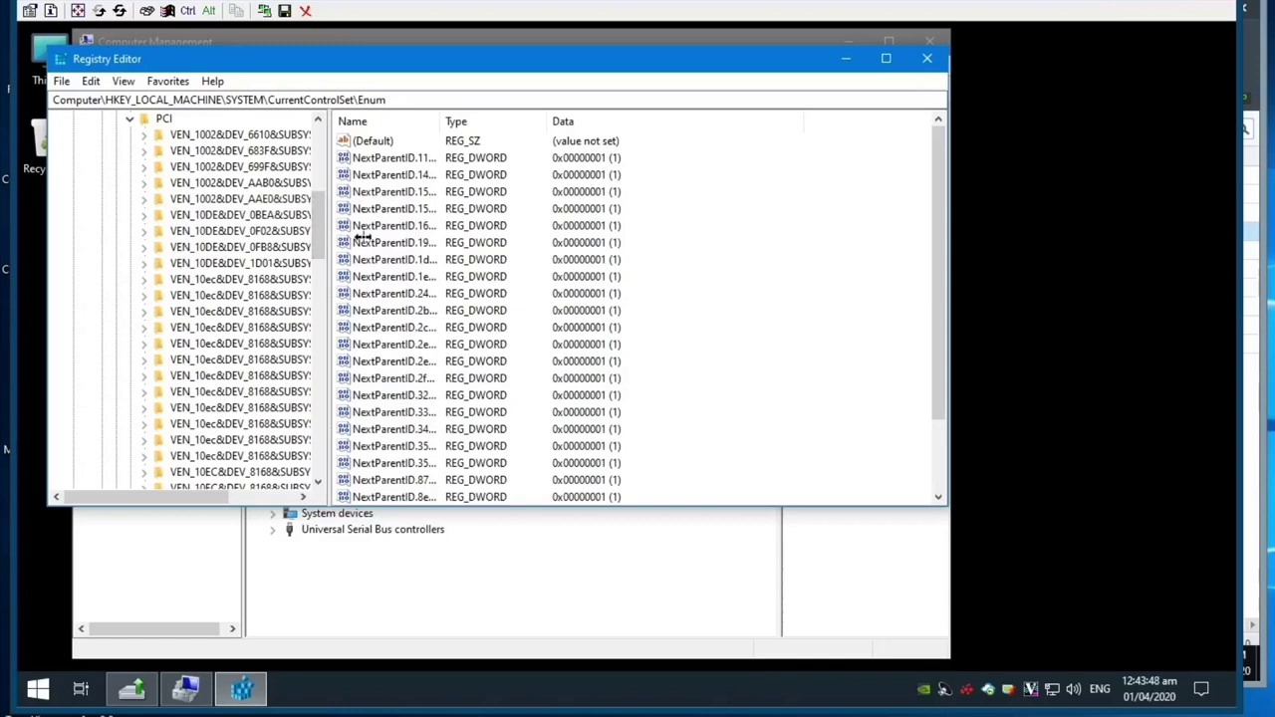
drag(429, 294, 580, 278)
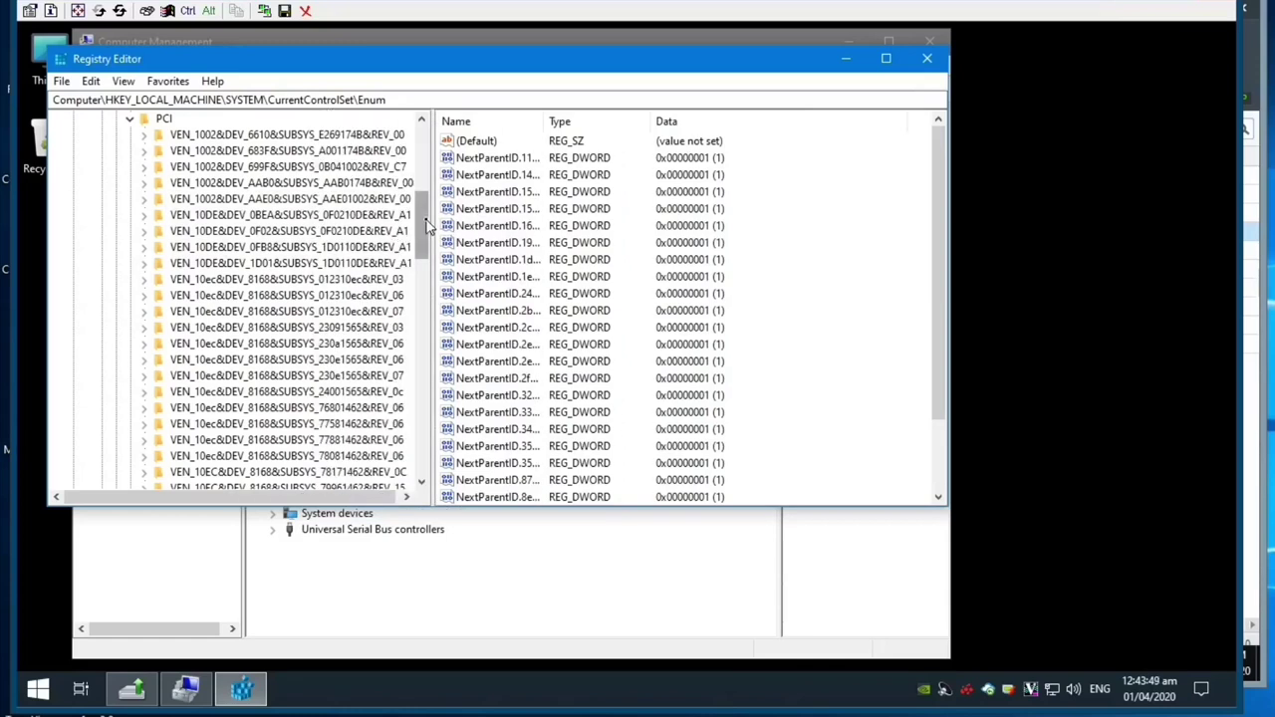
mouse_move(427, 228)
mouse_down()
mouse_move(426, 197)
mouse_move(426, 213)
mouse_up()
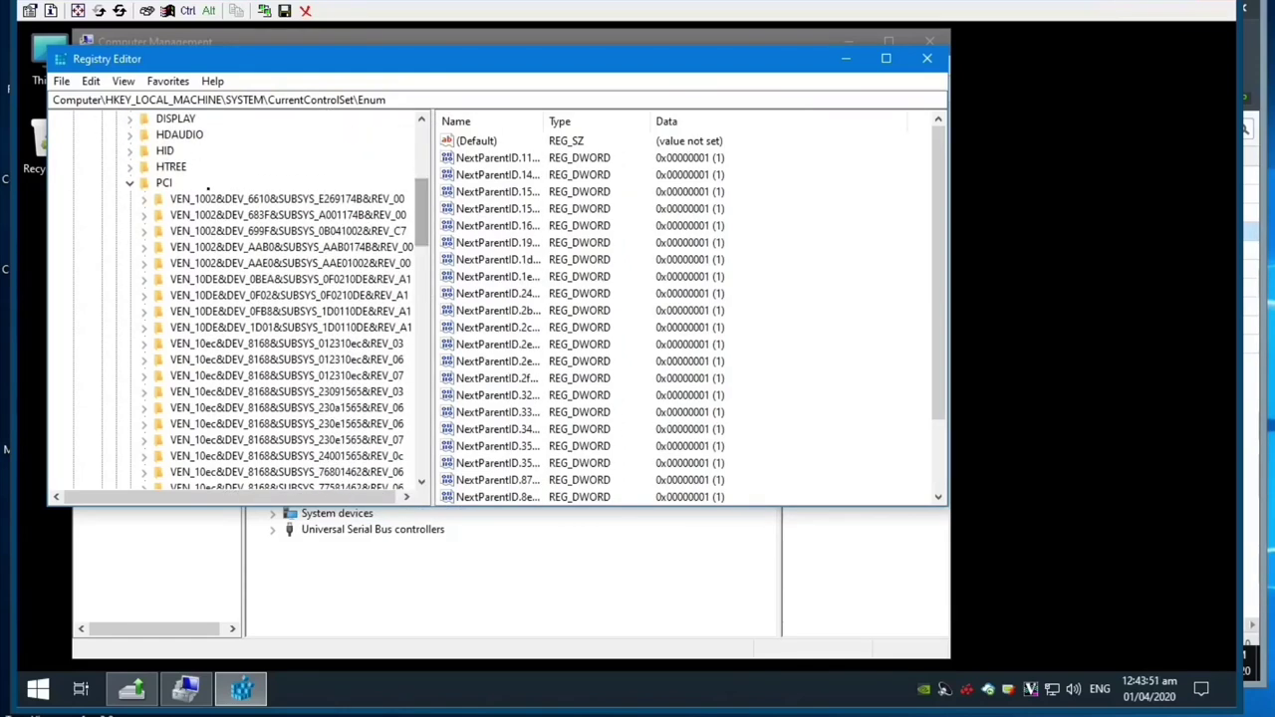
click(167, 186)
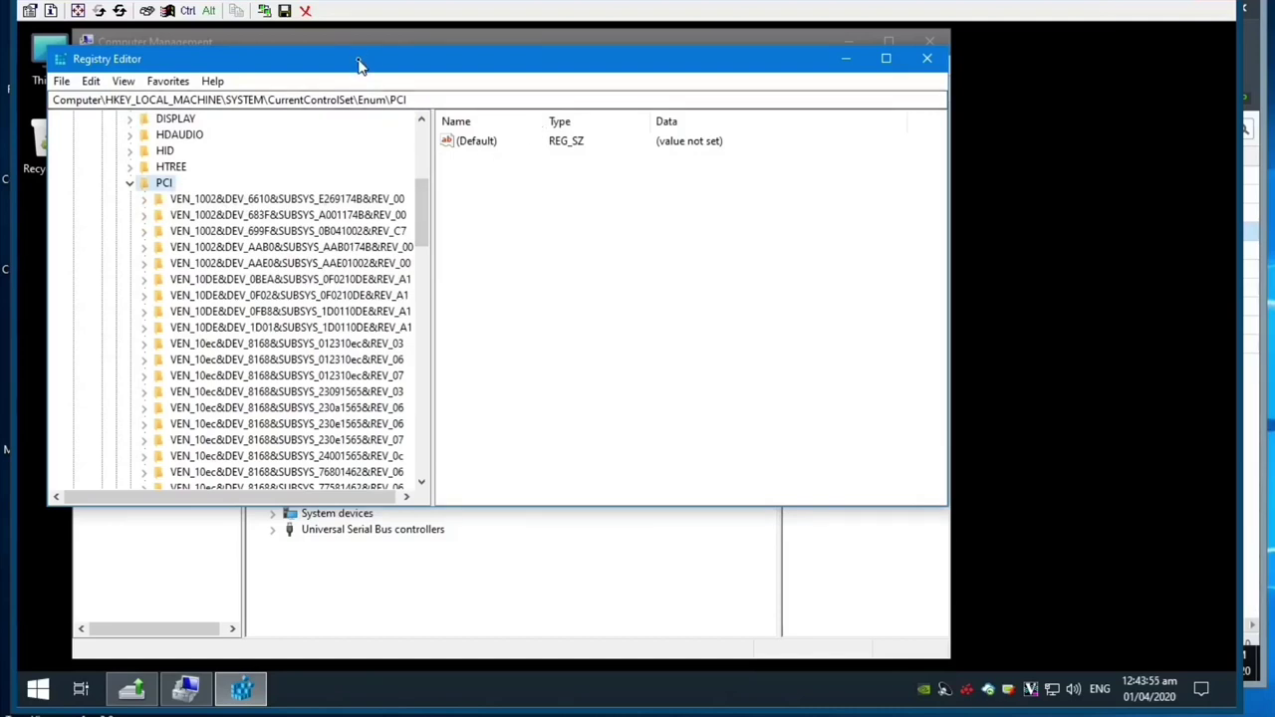
drag(360, 64, 361, 70)
- Bring Device Manager forward and browse the display adapters, including GT 1030 and GT 730
click(349, 611)
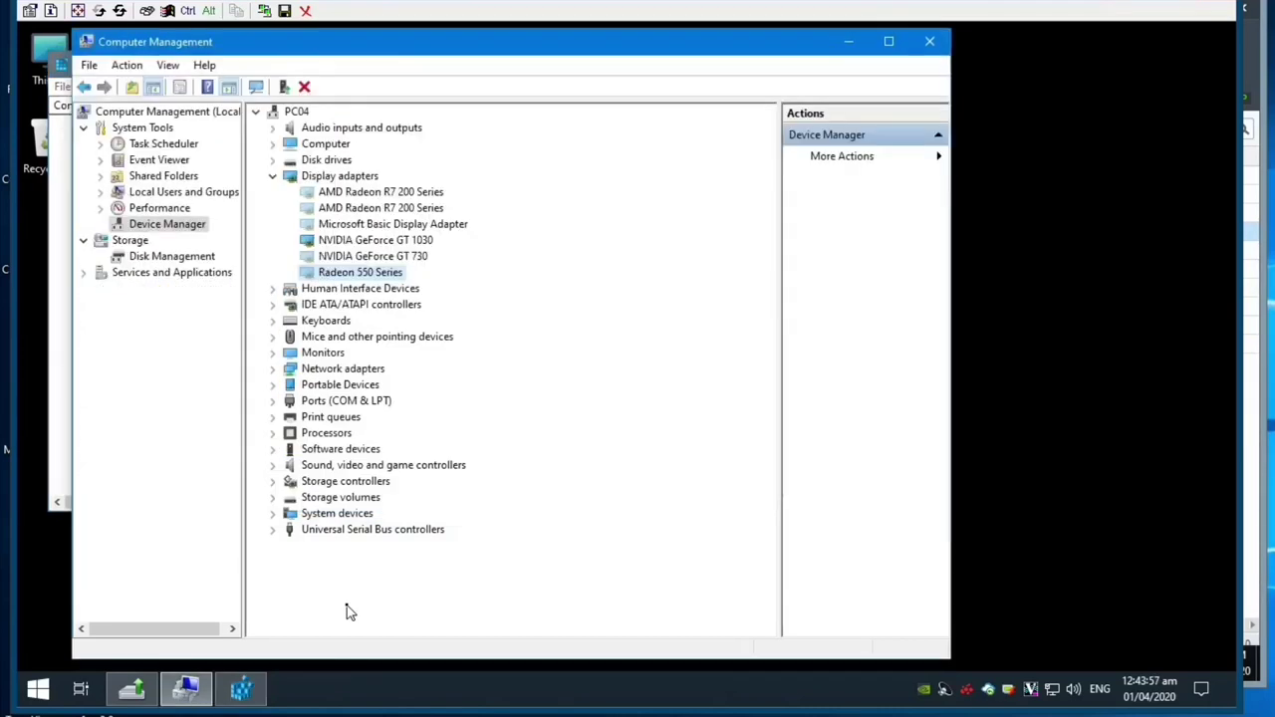
right_click(354, 197)
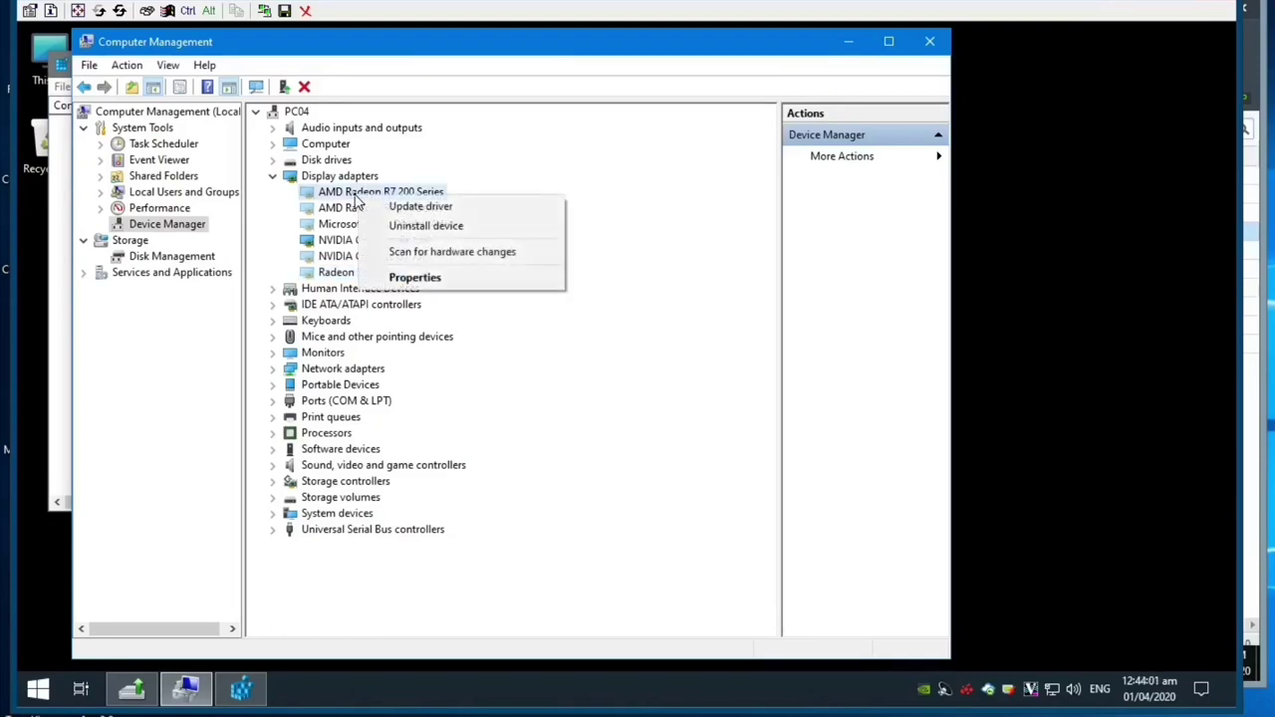
click(343, 212)
key(Up)
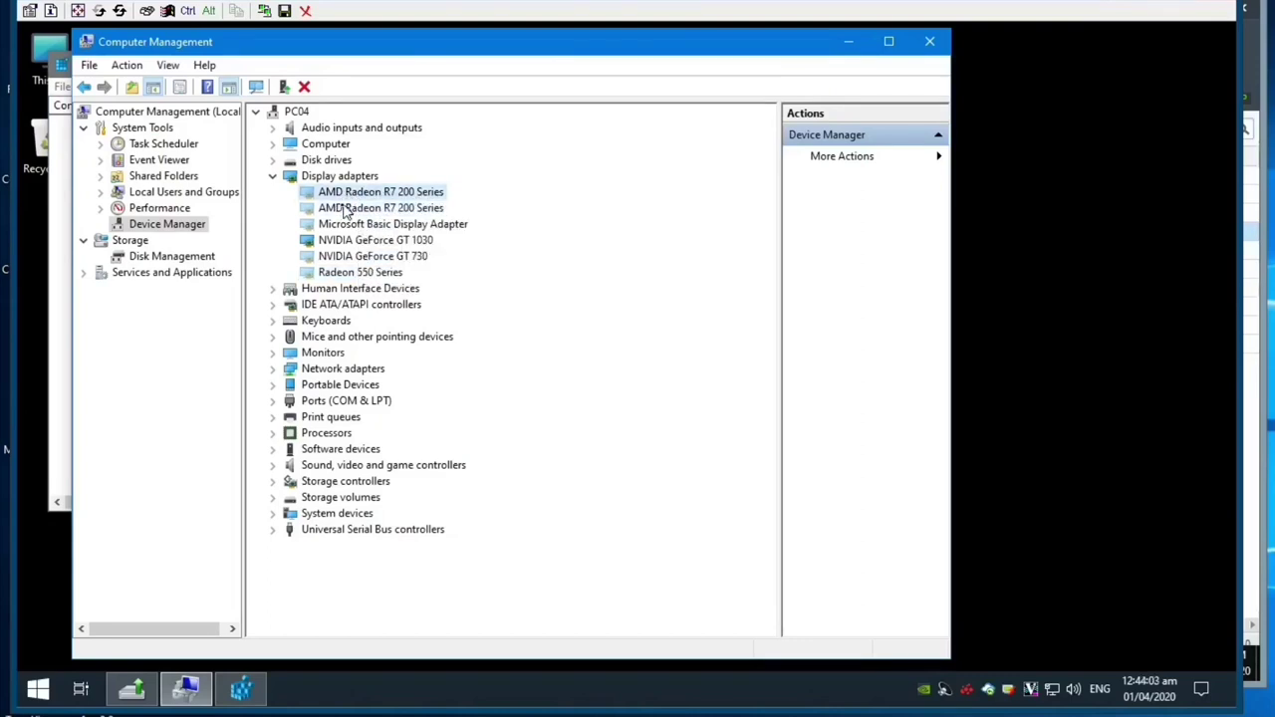
key(Down)
key(Down)
click(351, 244)
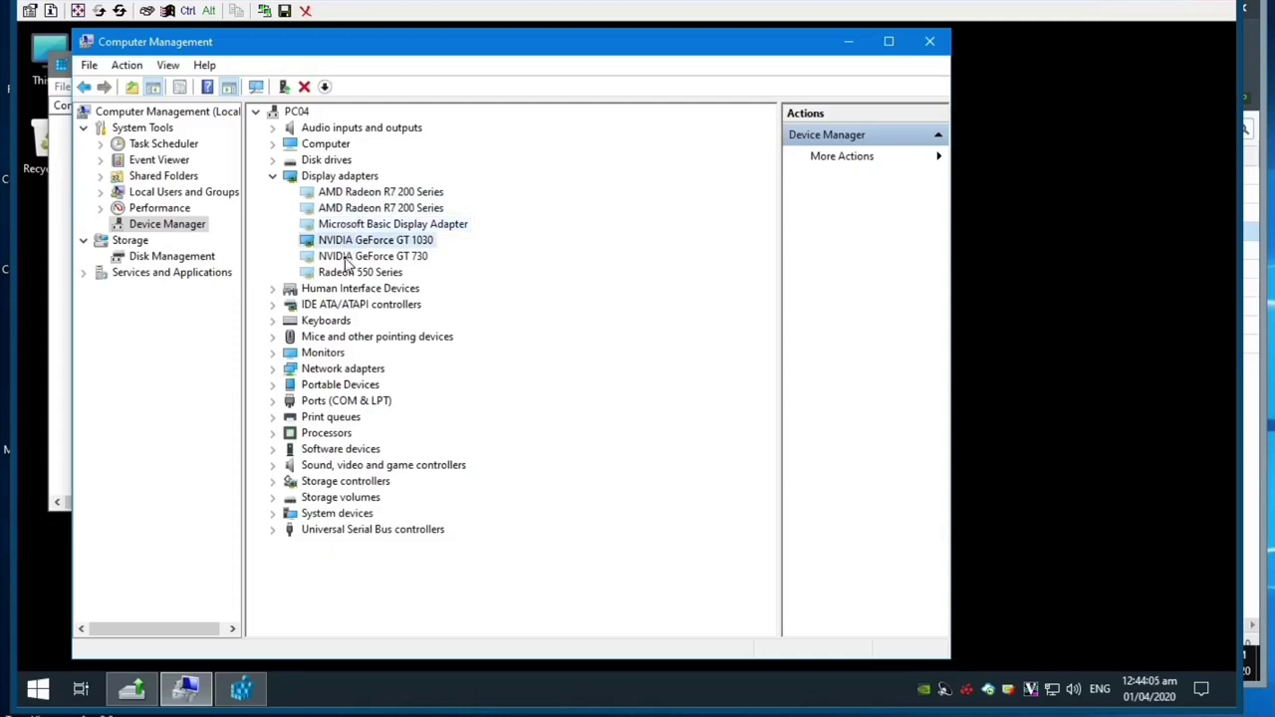
click(351, 259)
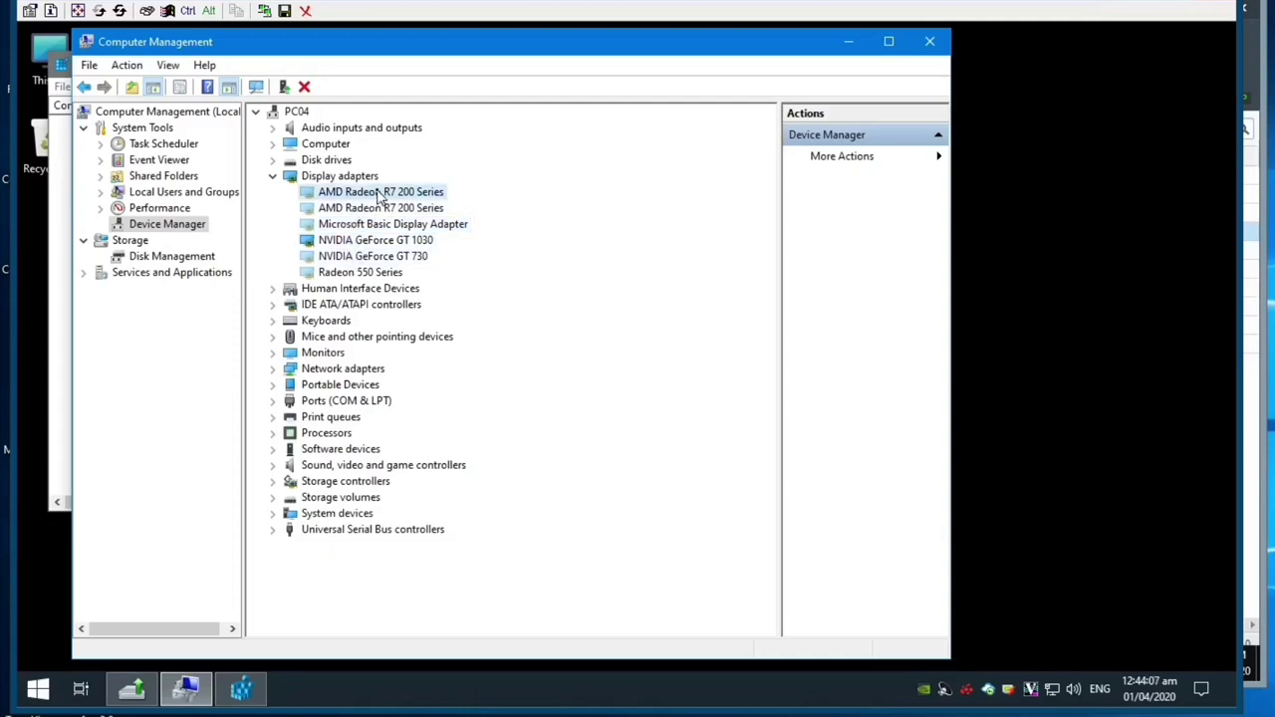
- Open the first AMD Radeon R7 200 Series' properties and its Details property list
right_click(380, 196)
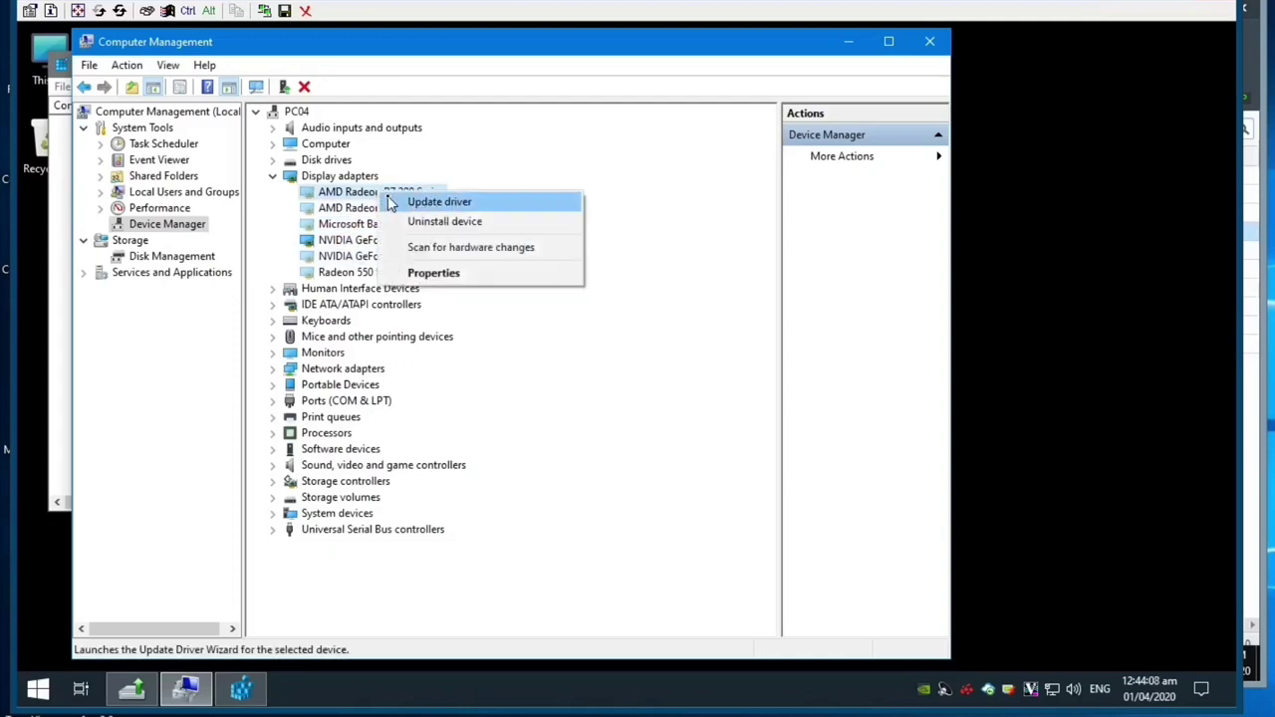
click(427, 273)
drag(503, 156, 648, 149)
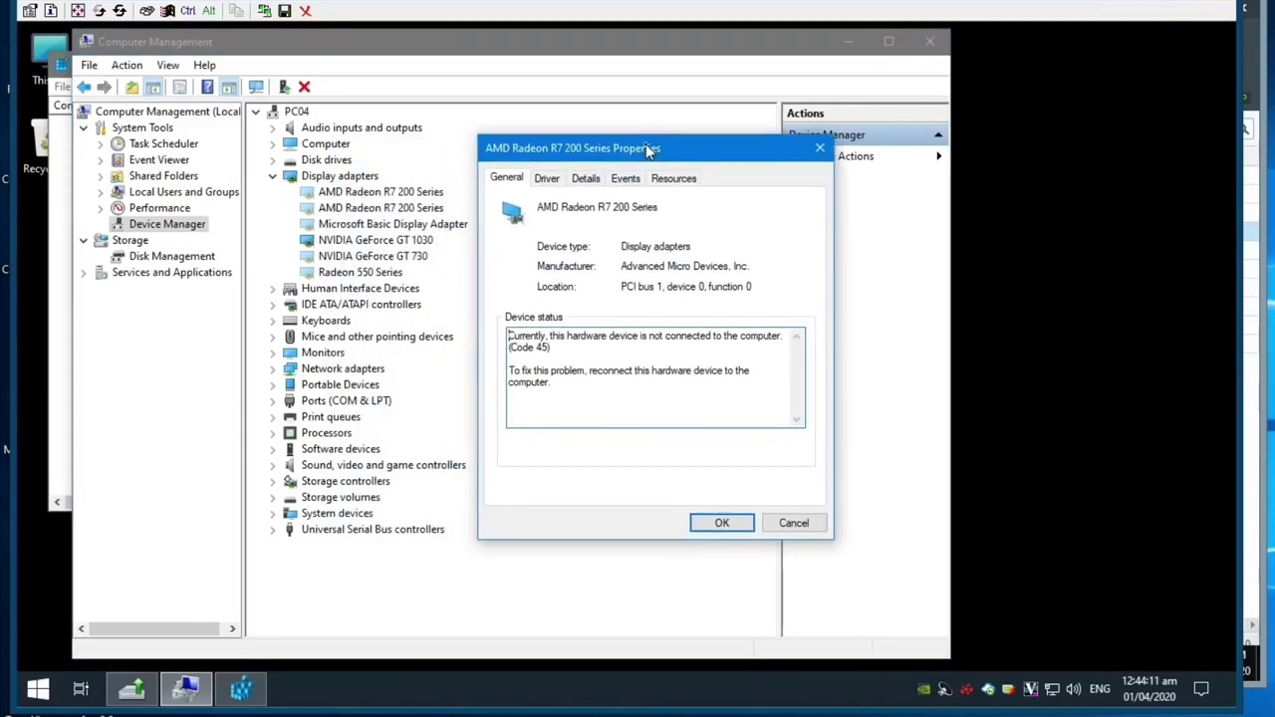
click(587, 179)
click(581, 265)
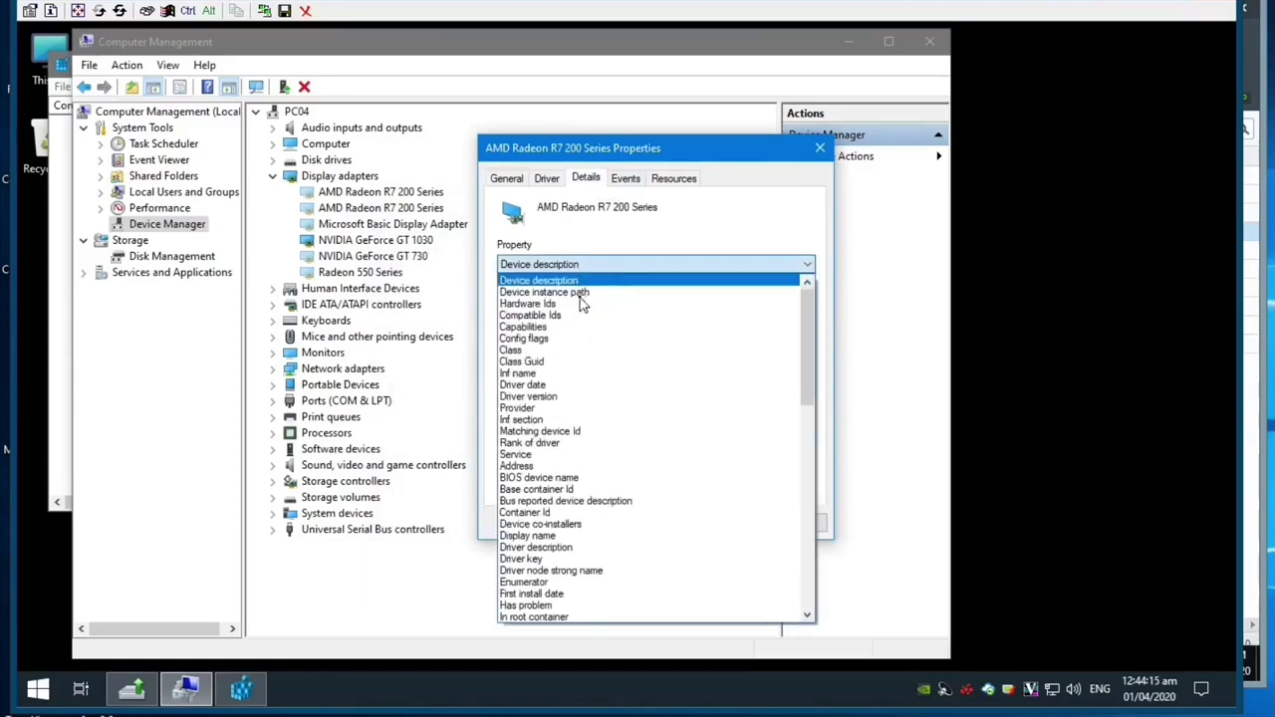
drag(812, 299, 786, 394)
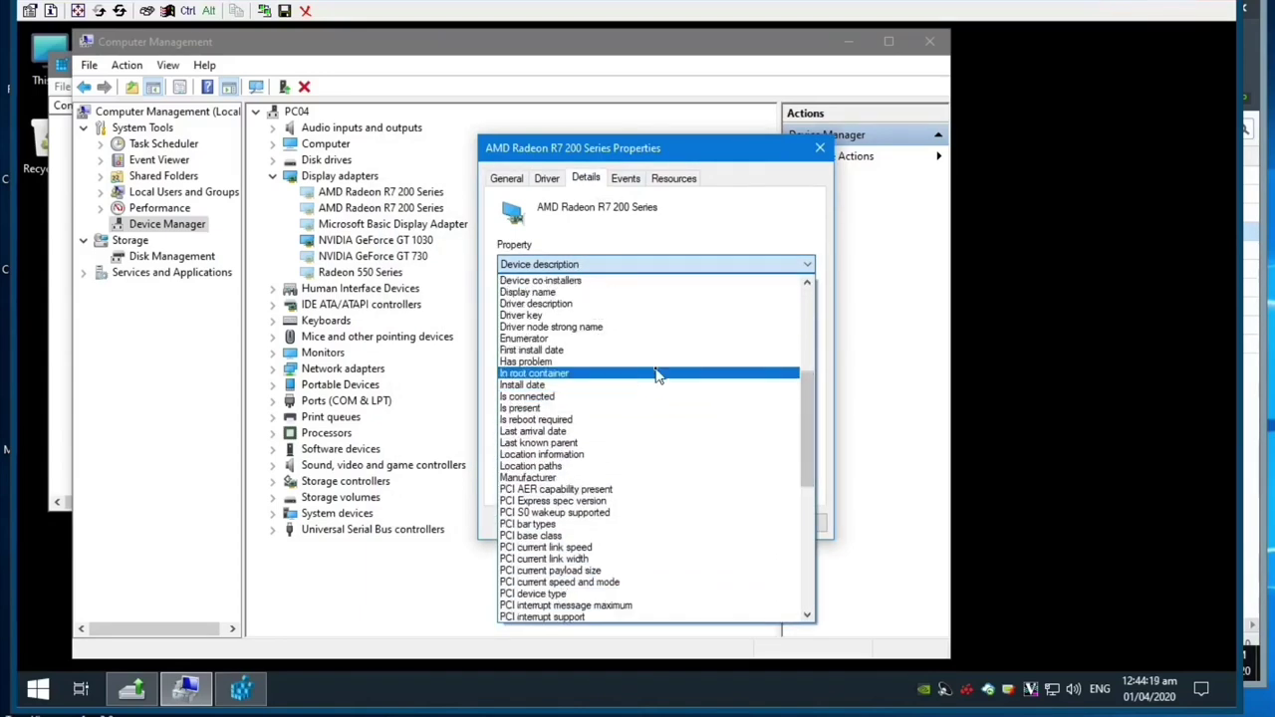
scroll(618, 408, down, 2)
scroll(625, 438, up, 5)
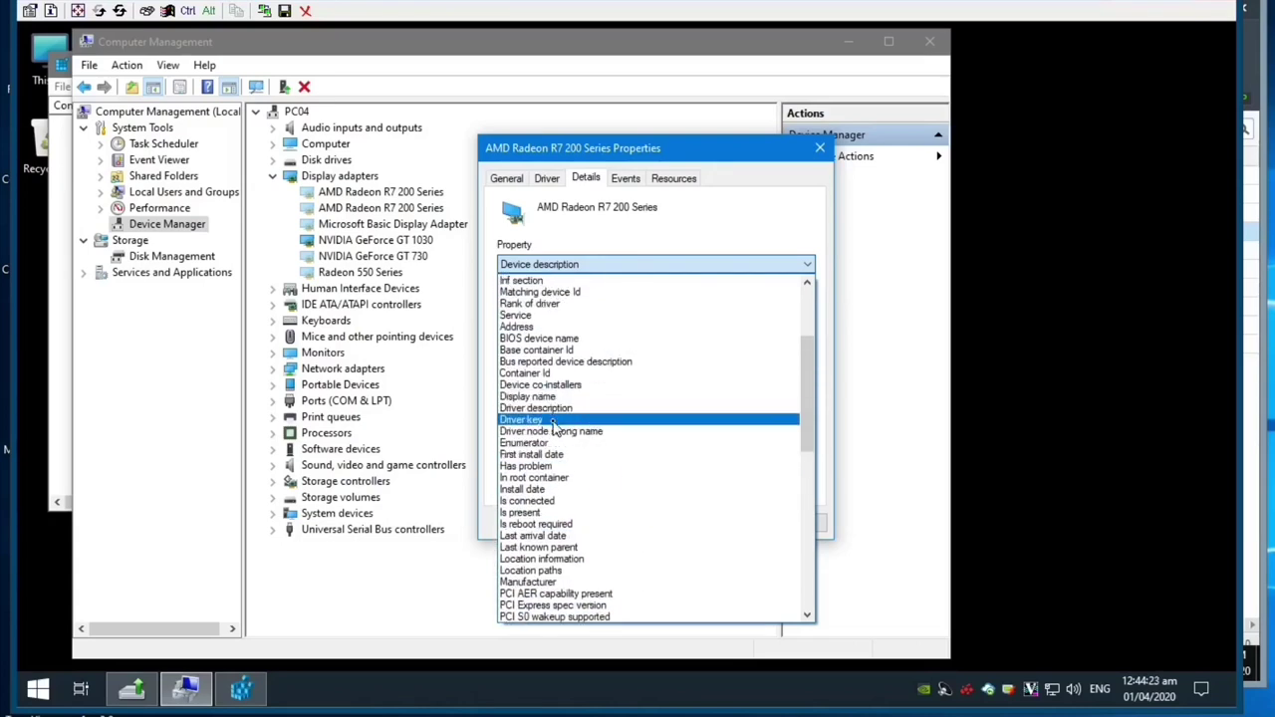
- Copy the adapter's Driver key value ending \0001 and return to Registry Editor
click(558, 423)
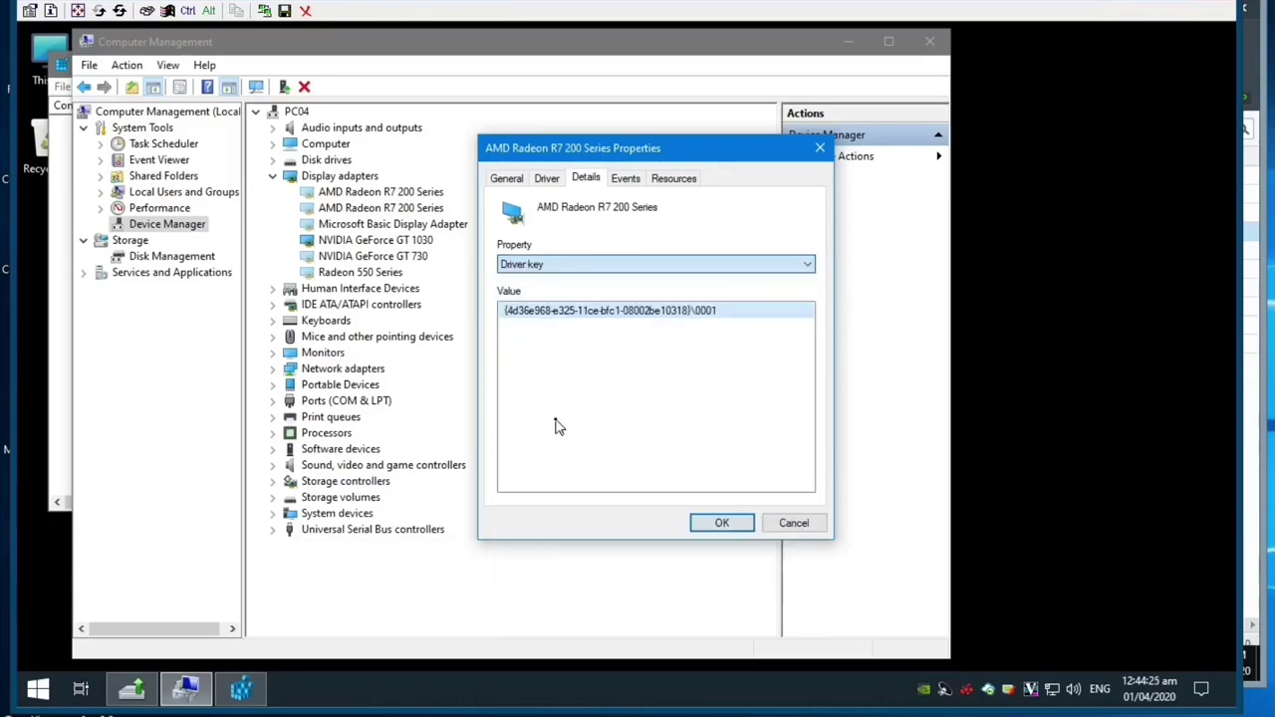
click(603, 314)
right_click(603, 314)
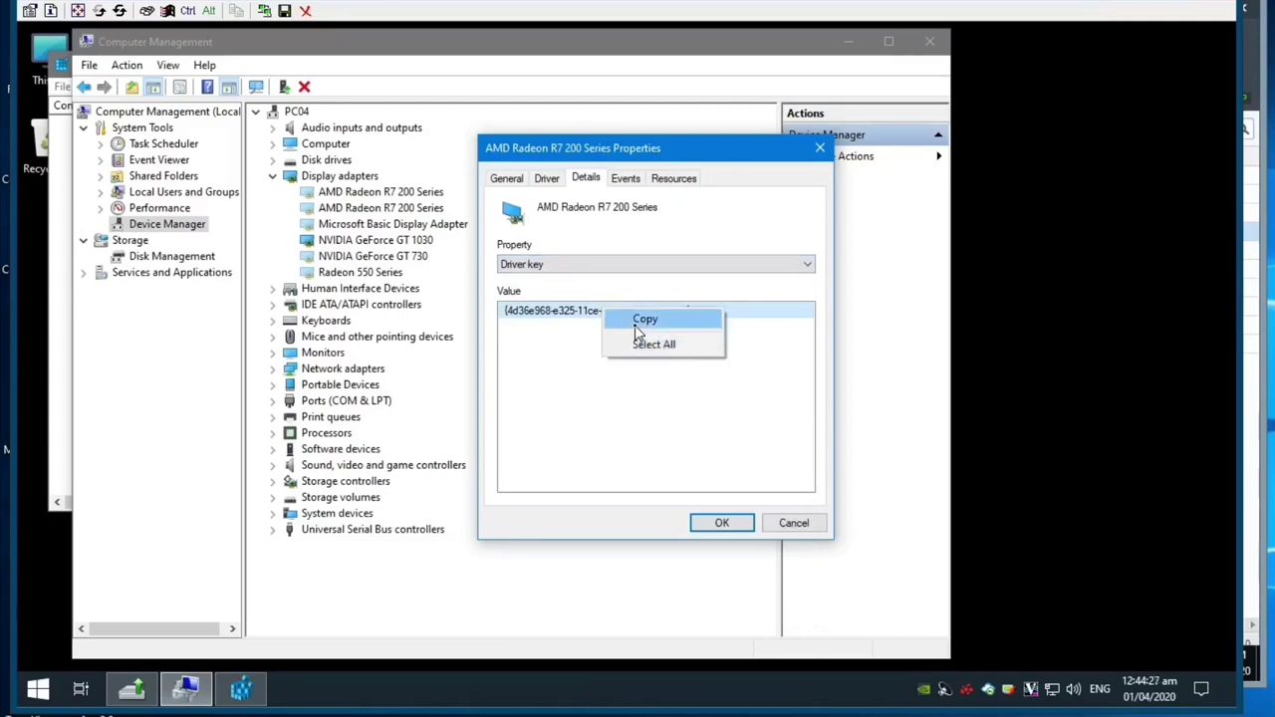
click(635, 325)
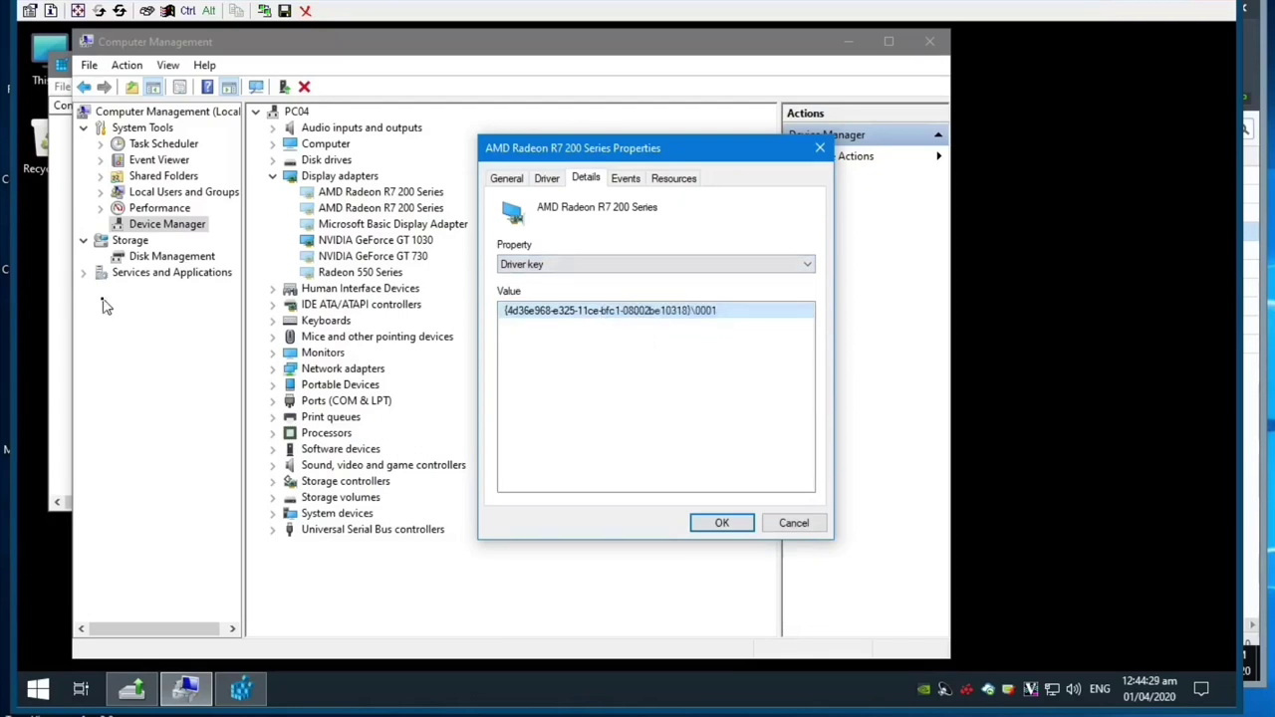
key(alt+Tab)
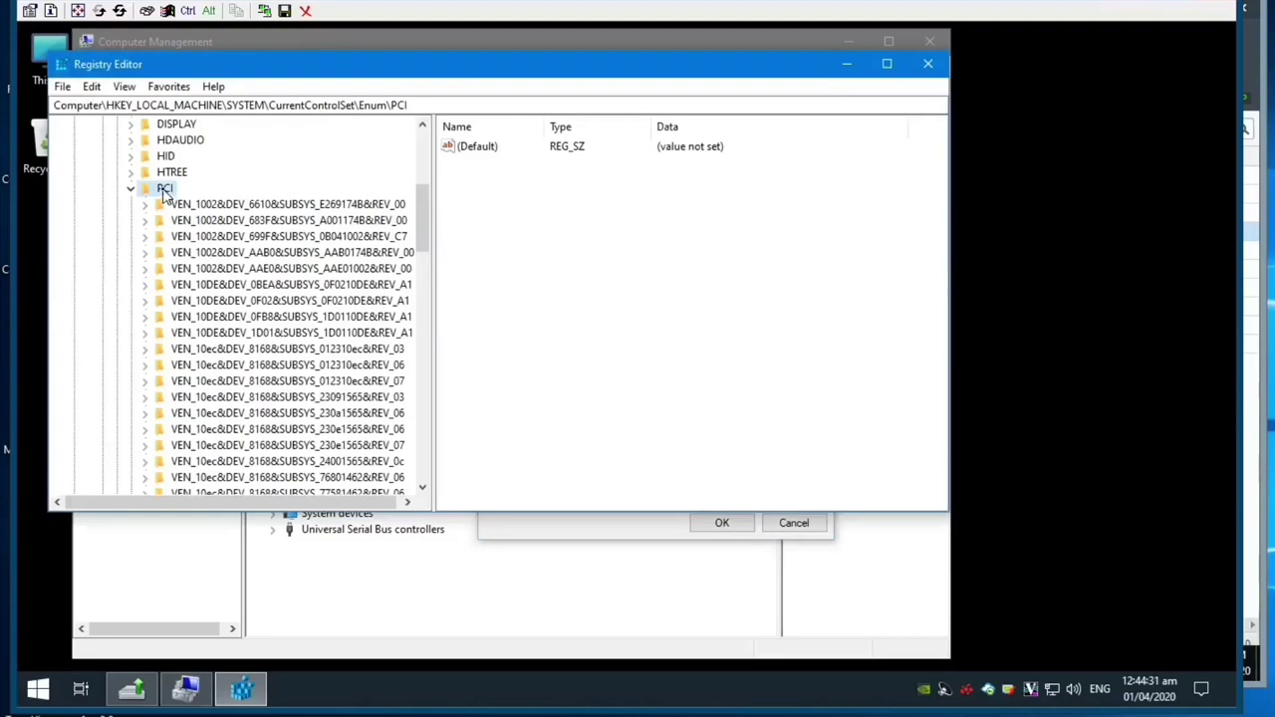
- Search the PCI key for the pasted driver key, landing on VEN_1002&DEV_6610\4&1610f4f8&0&0008
right_click(166, 191)
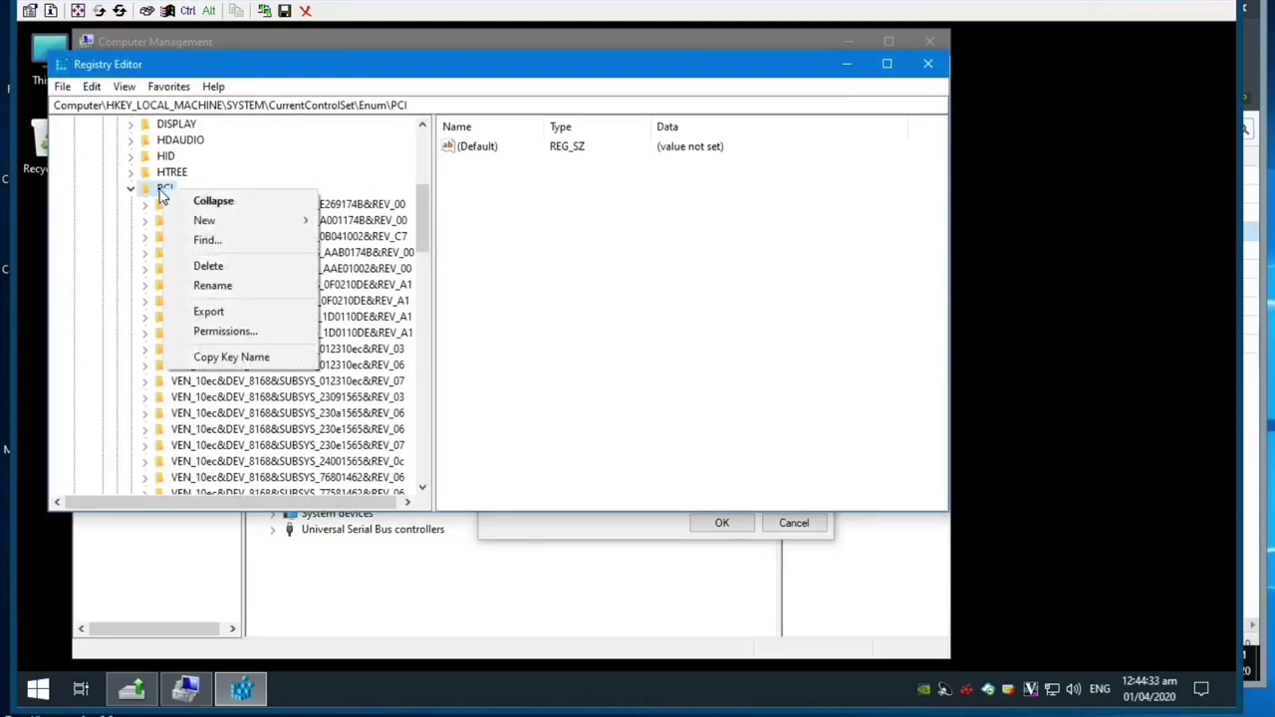
click(205, 240)
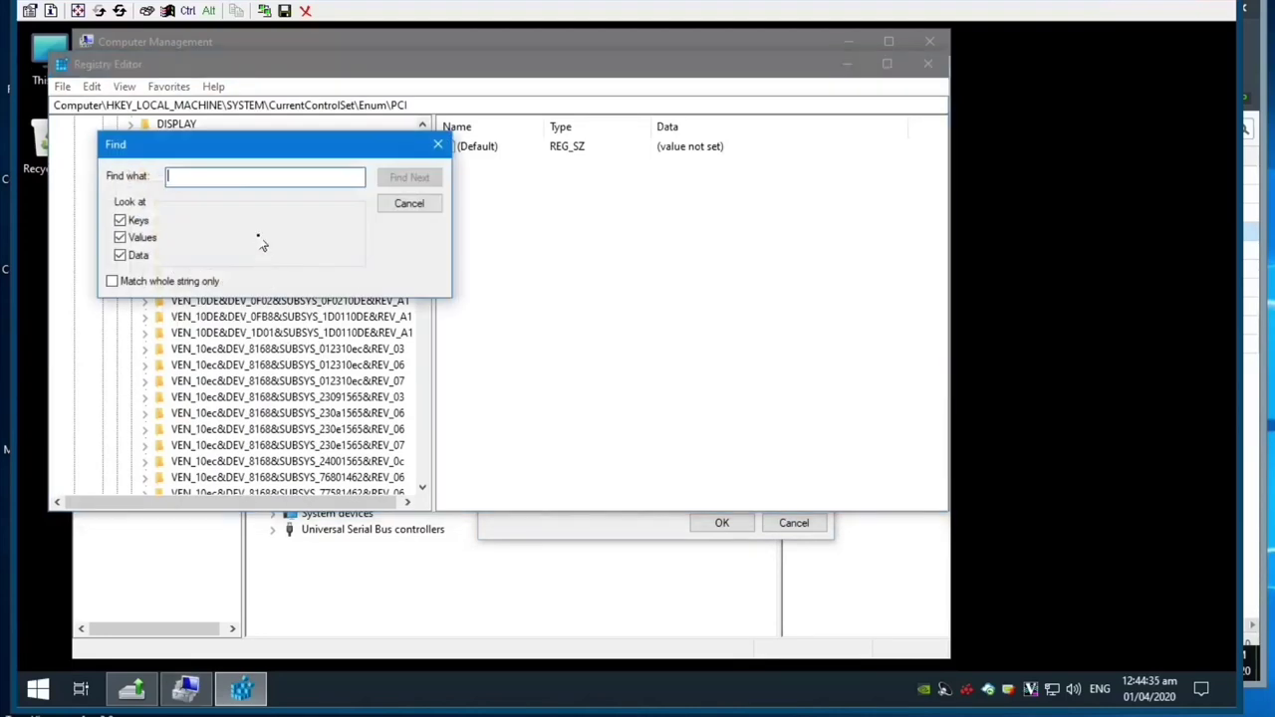
right_click(246, 178)
click(284, 250)
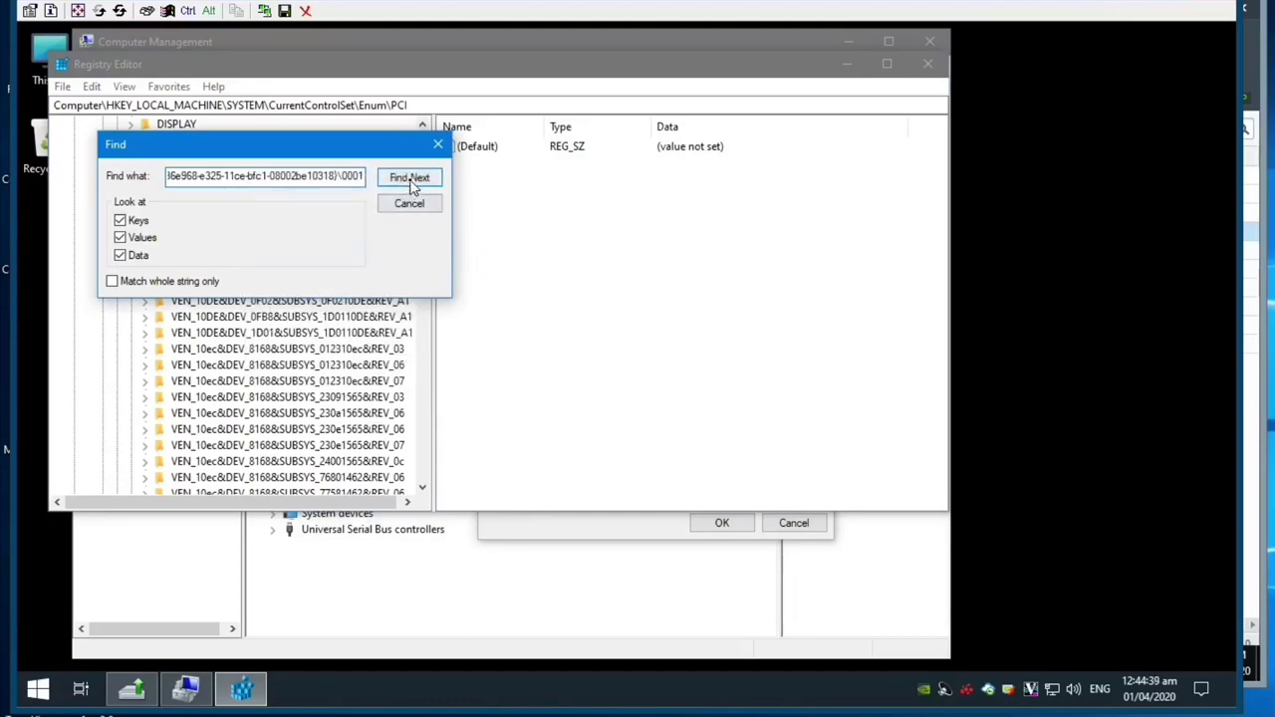
click(412, 185)
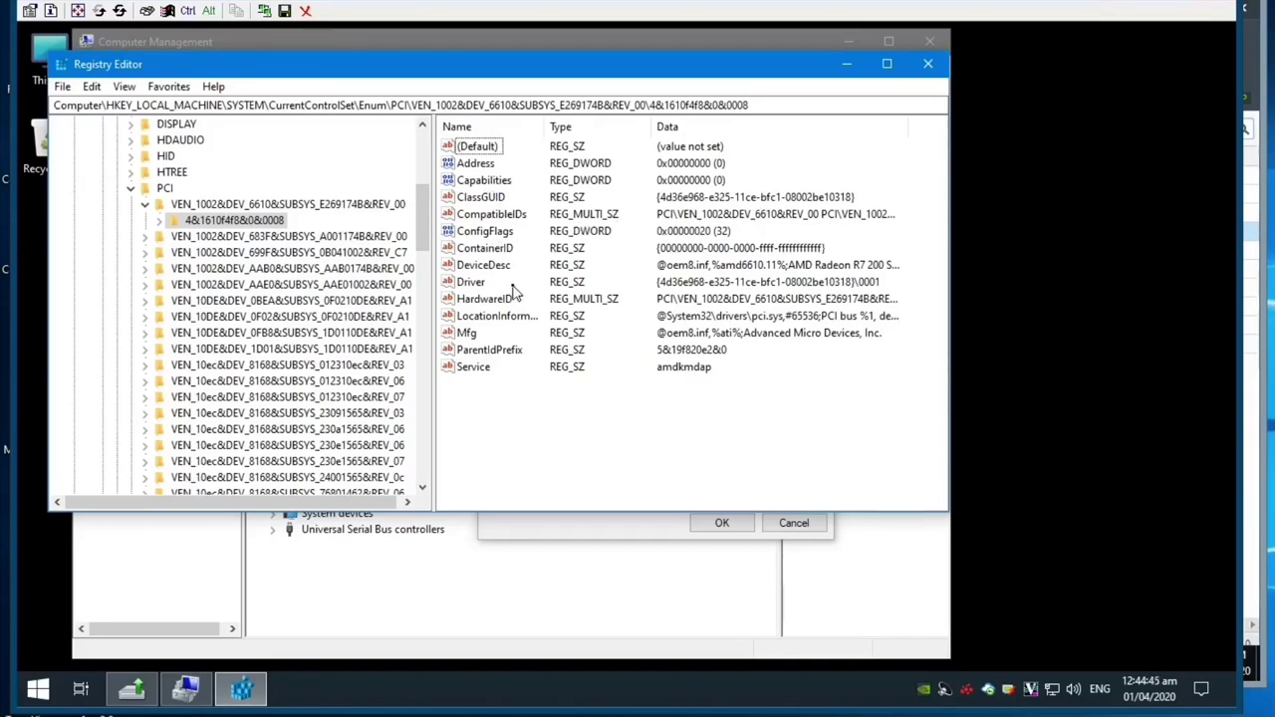
- Change the AMD adapter's ConfigFlags from 0x20 to 0 and close the AMD Radeon Properties dialog
click(503, 233)
double_click(493, 233)
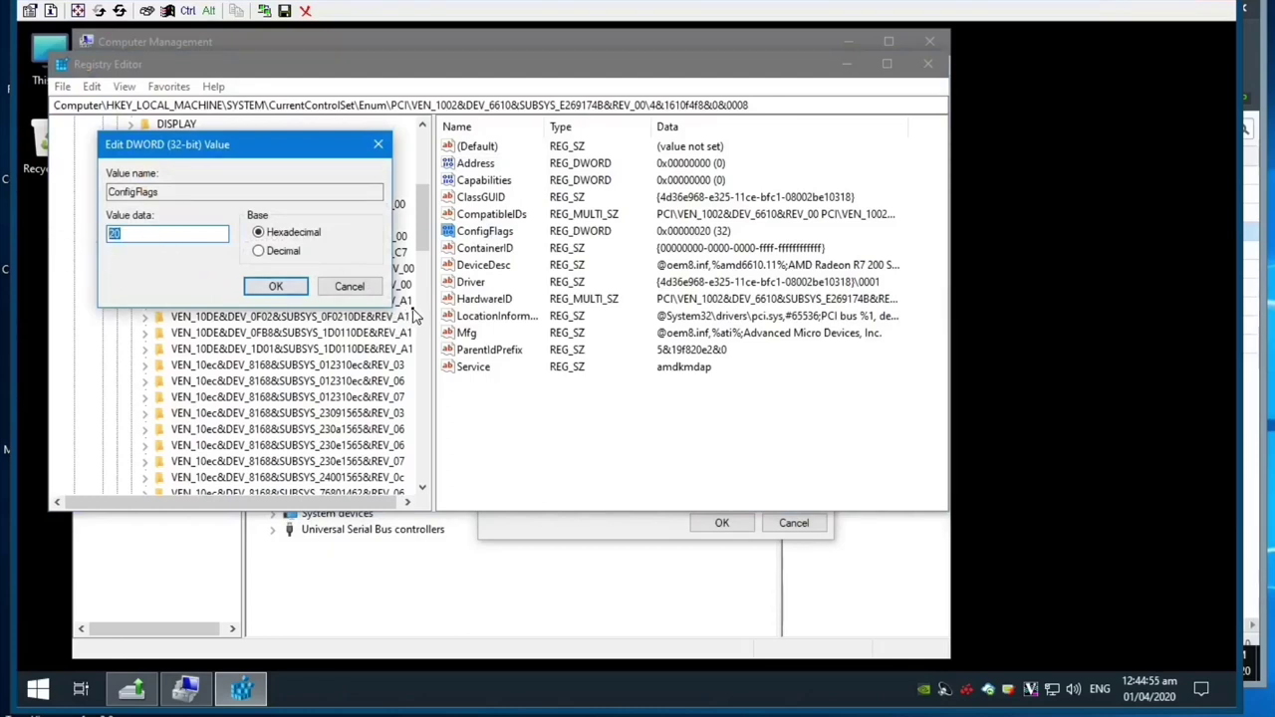
text(0)
click(275, 286)
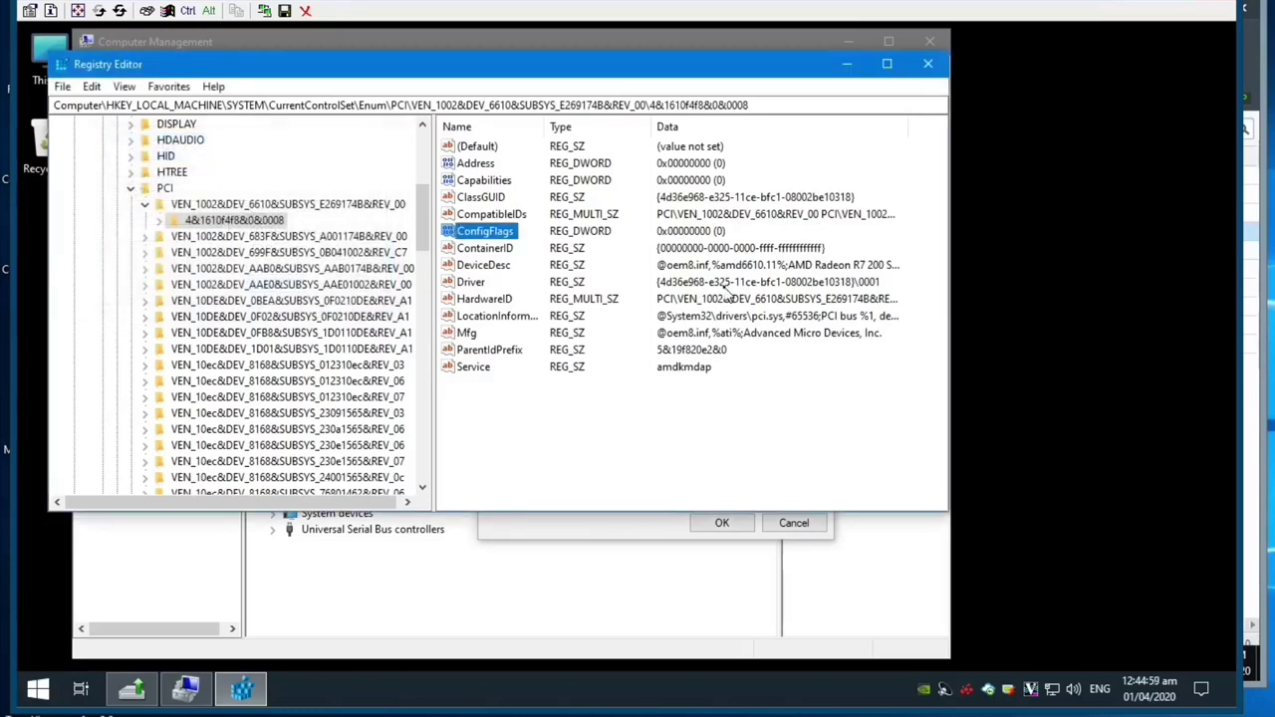
click(575, 530)
click(722, 524)
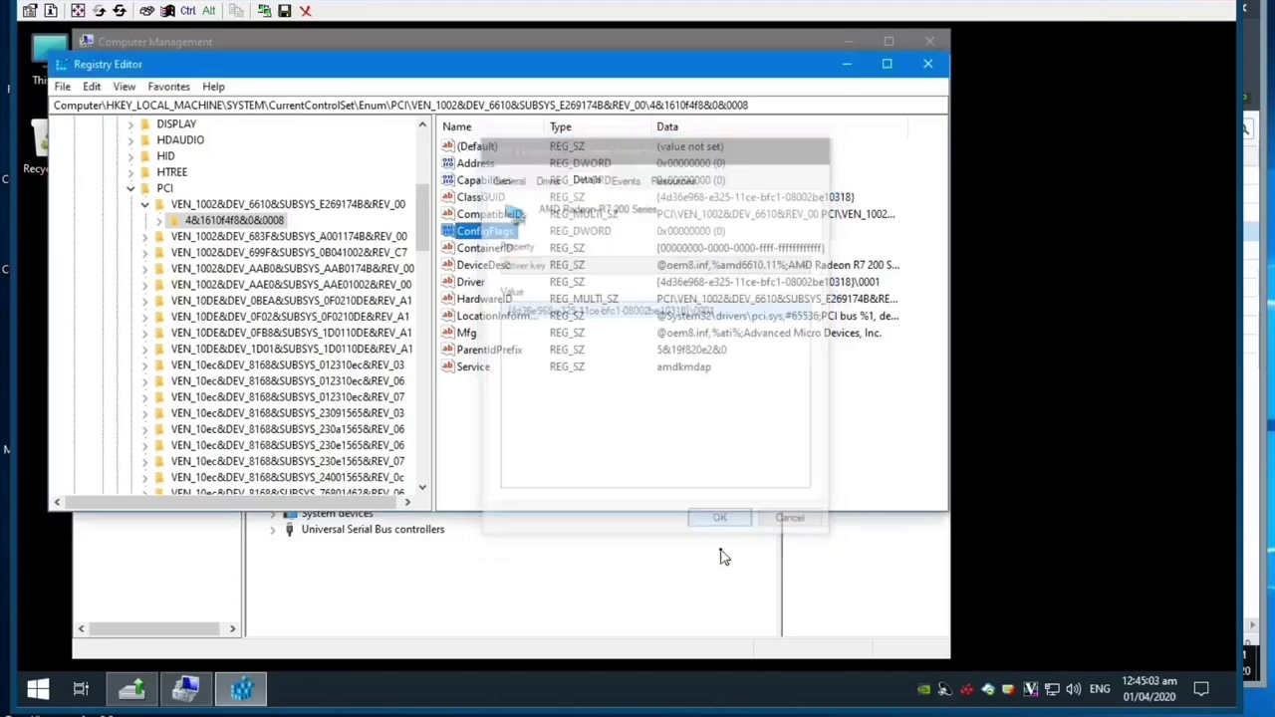
- Open the second AMD Radeon R7 200 Series adapter's properties at the Details property list
click(695, 608)
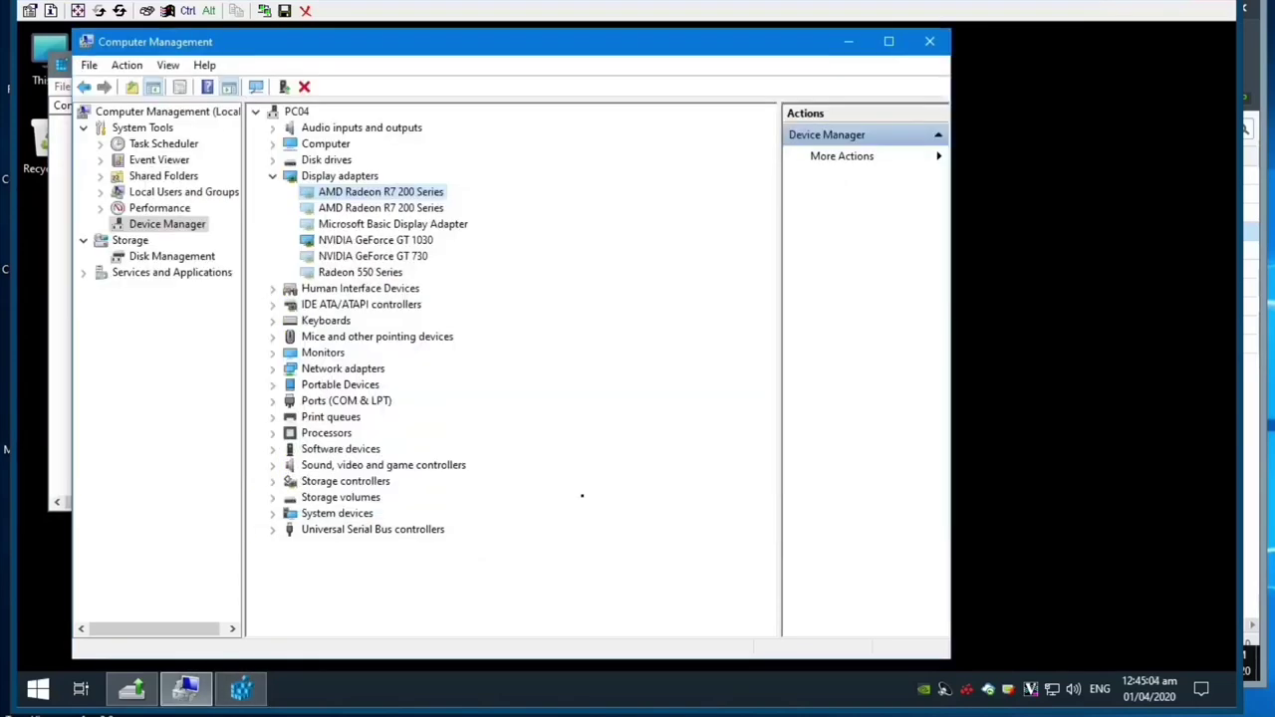
click(395, 211)
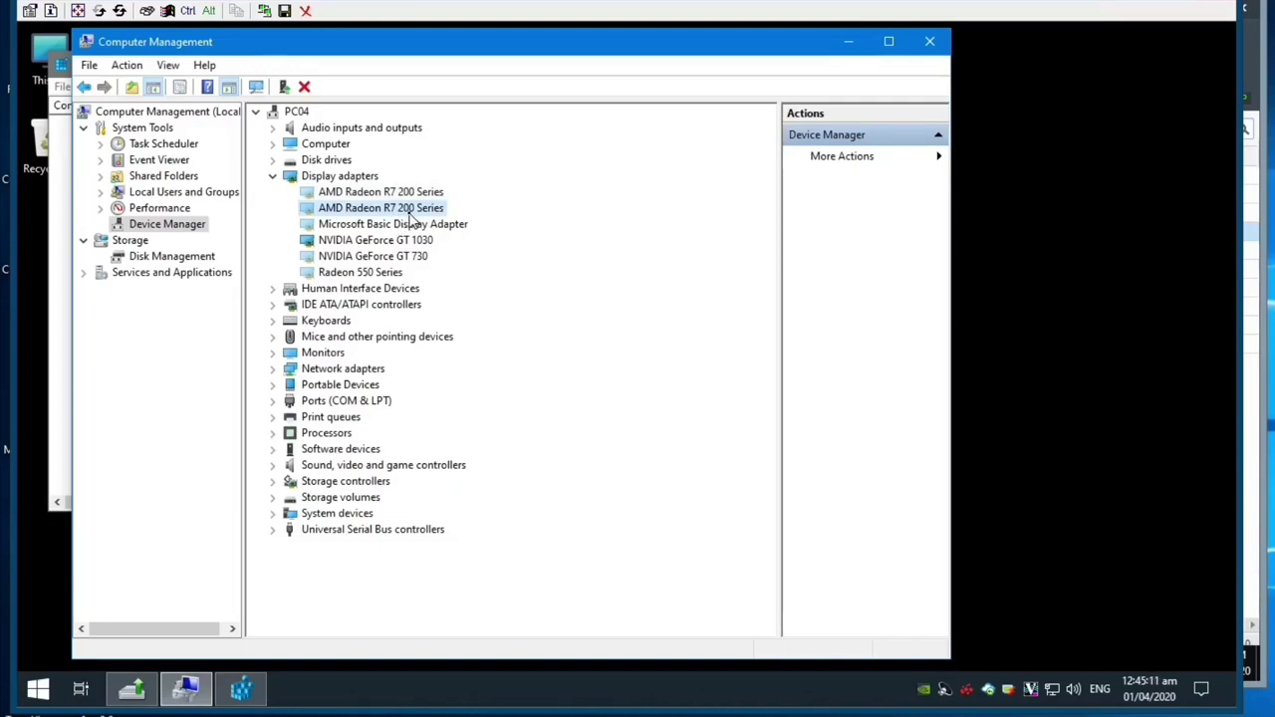
right_click(411, 217)
click(483, 293)
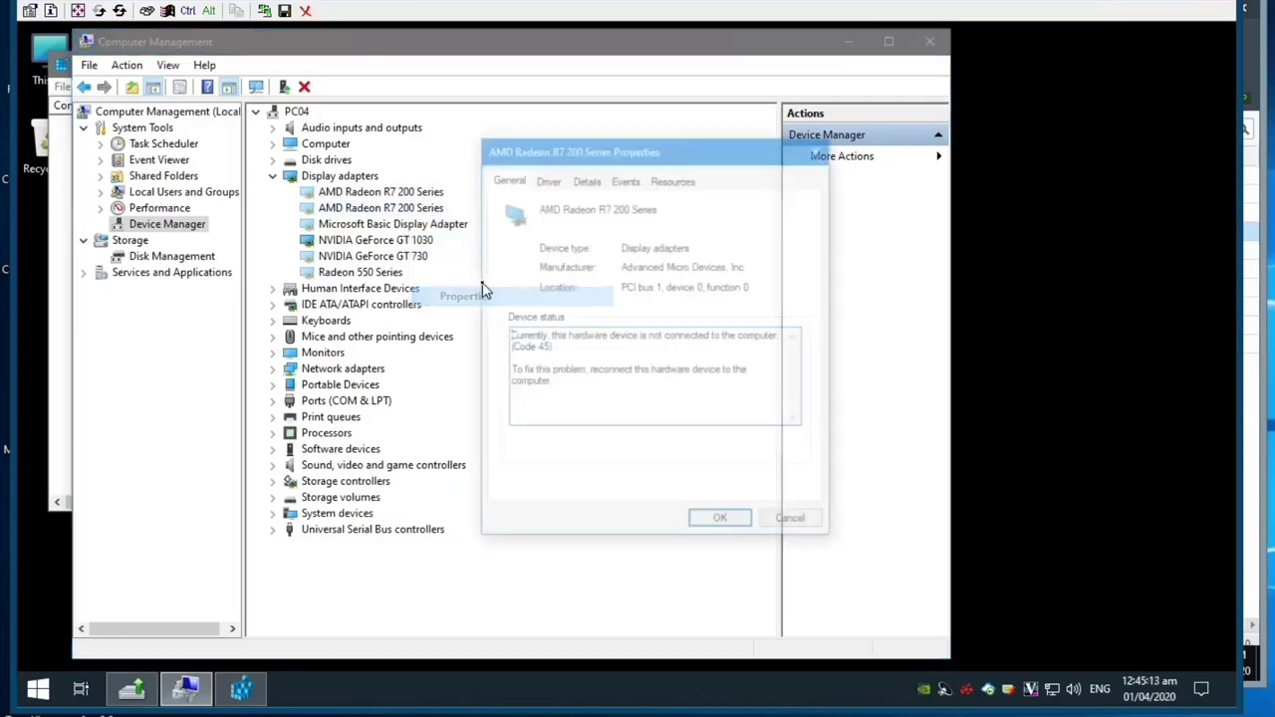
click(587, 179)
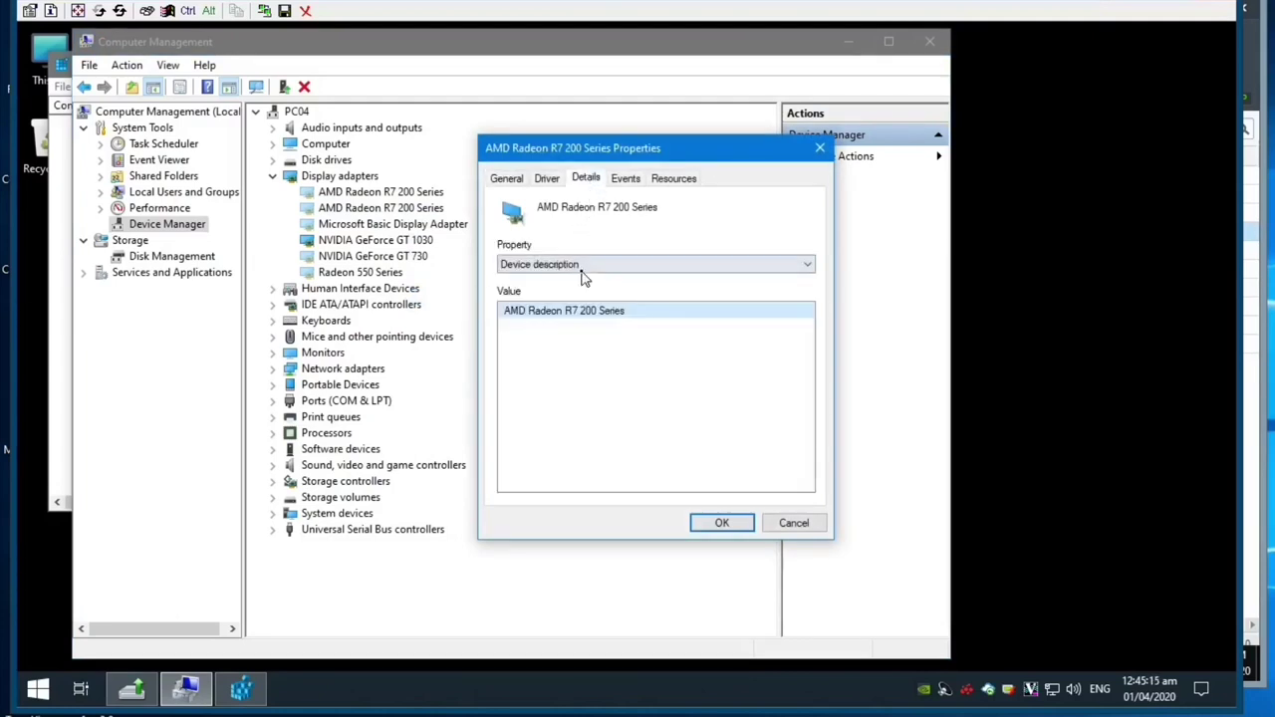
click(598, 266)
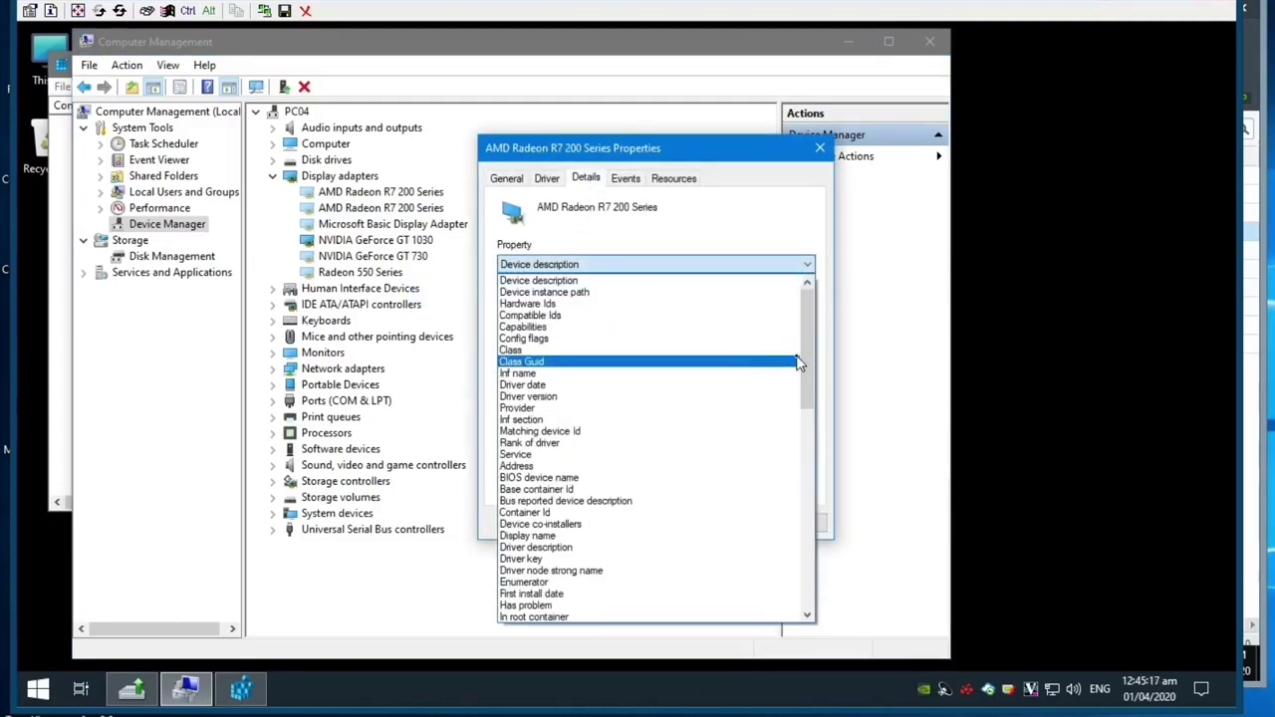
- Copy its Driver key value ending \0002 and bring Registry Editor forward
scroll(804, 388, down, 3)
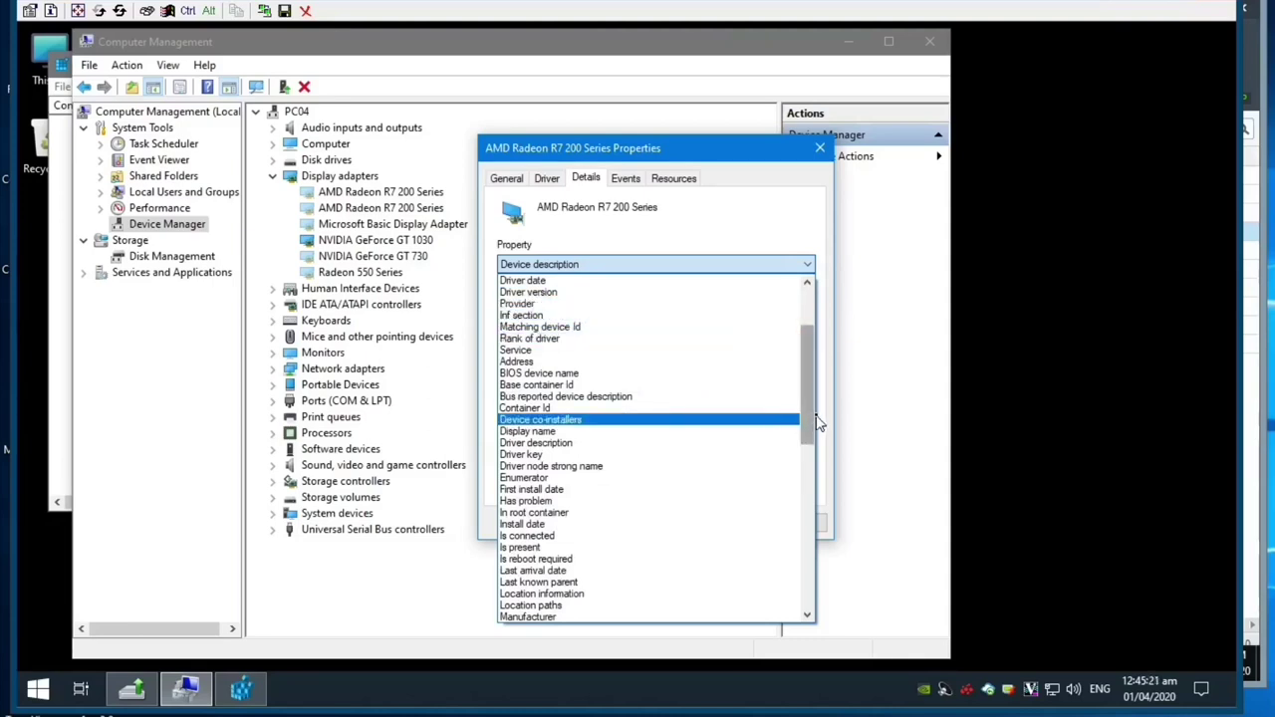
scroll(809, 416, up, 2)
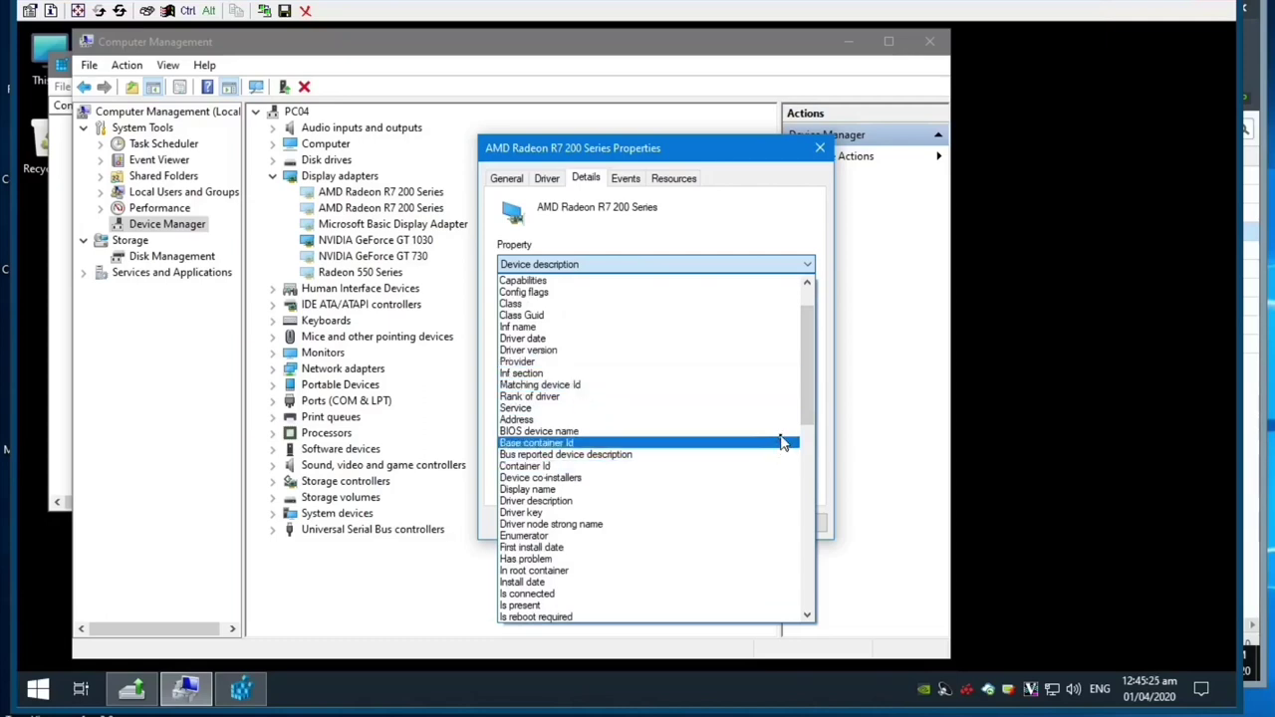
click(648, 512)
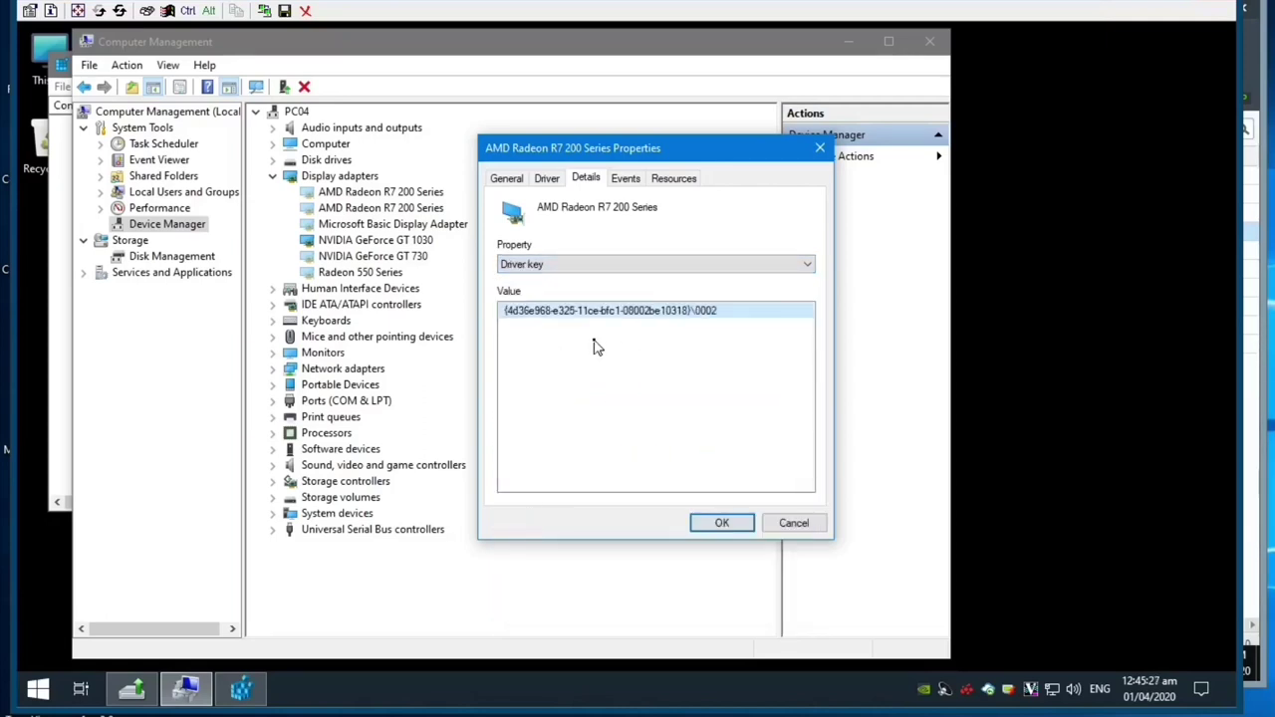
right_click(636, 324)
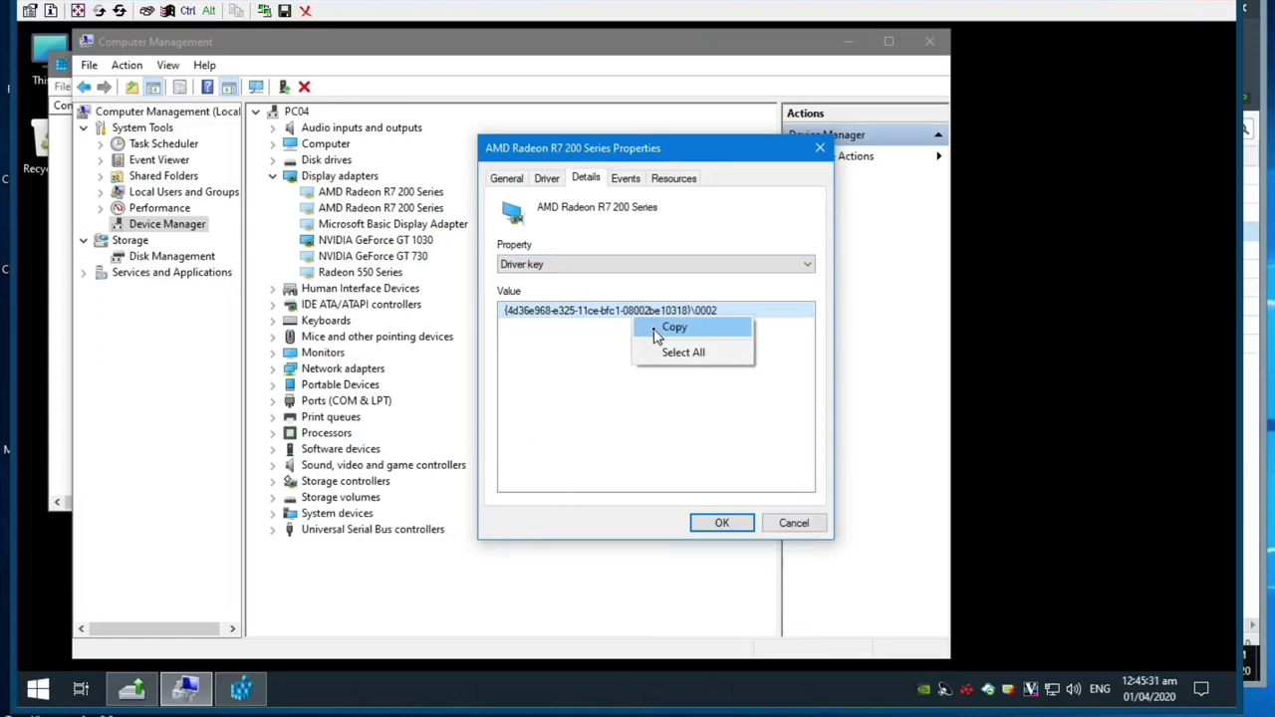
click(657, 333)
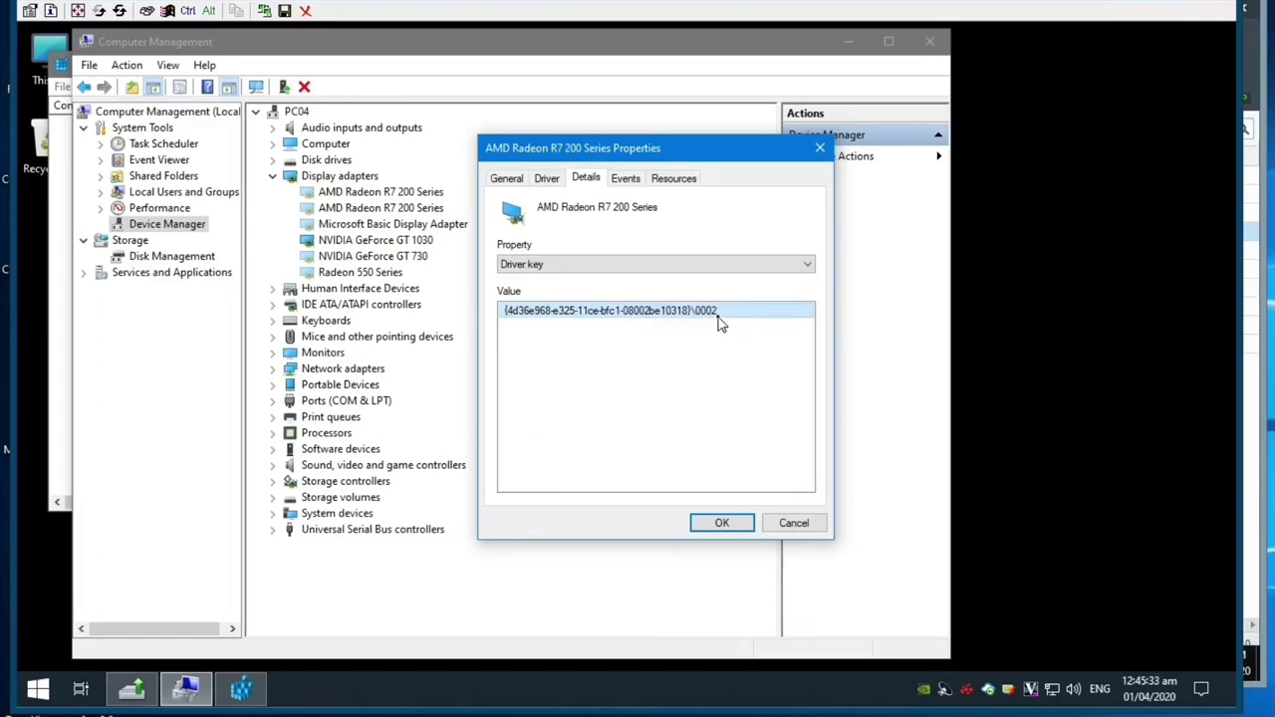
click(57, 414)
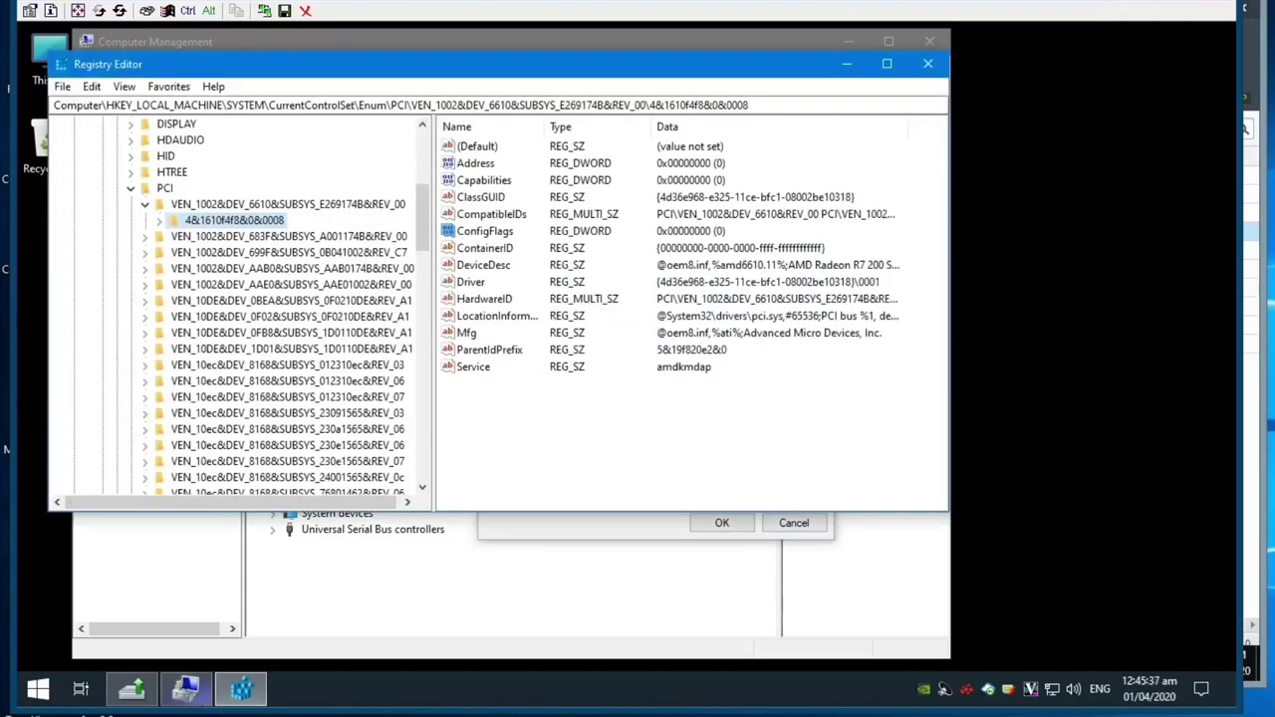
- Search the PCI registry key for the pasted driver key ending \0002
mouse_move(185, 688)
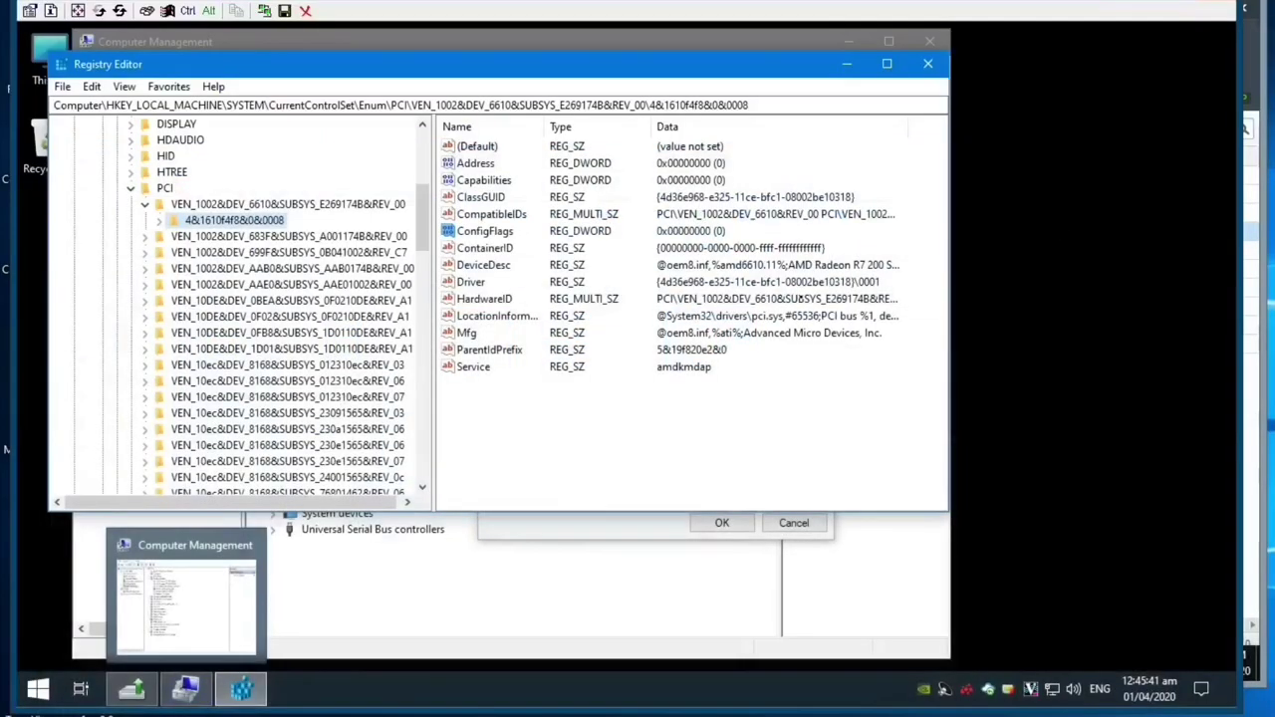
right_click(166, 190)
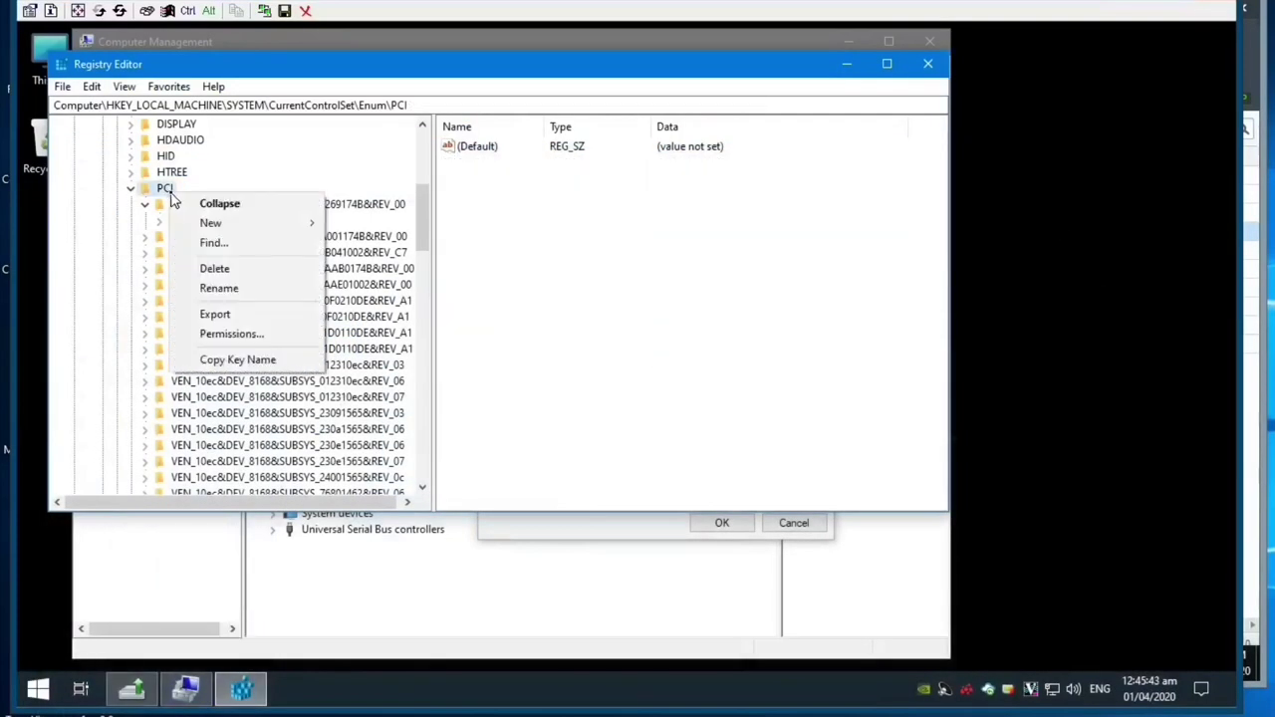
click(242, 246)
right_click(351, 188)
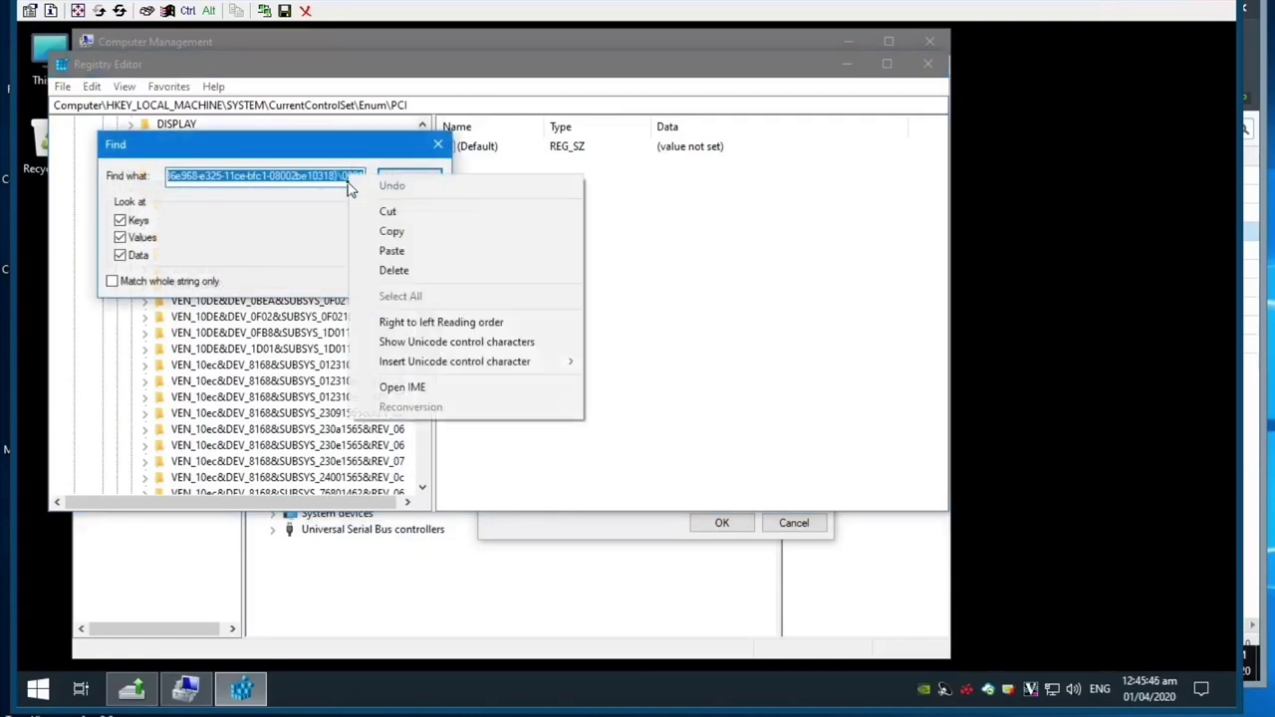
click(385, 257)
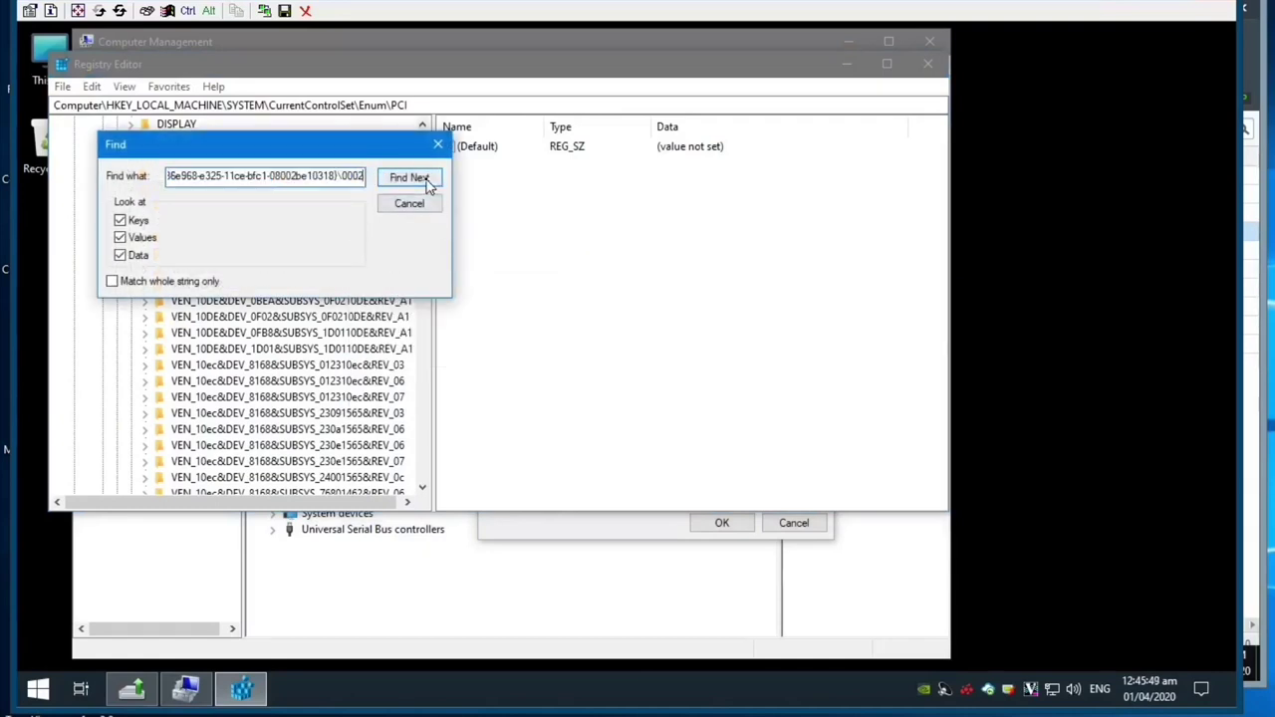
click(431, 183)
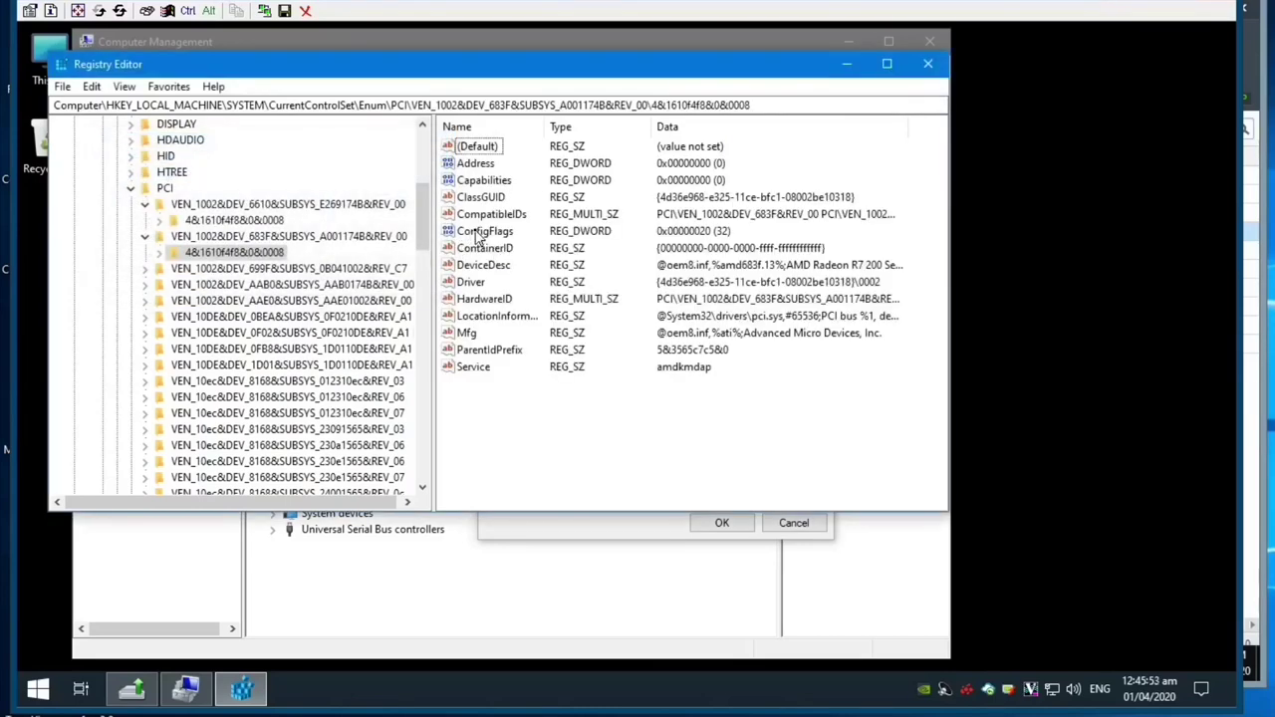
- Reset the AMD adapter's ConfigFlags under VEN_1002&DEV_683F from 32 to 0
click(482, 232)
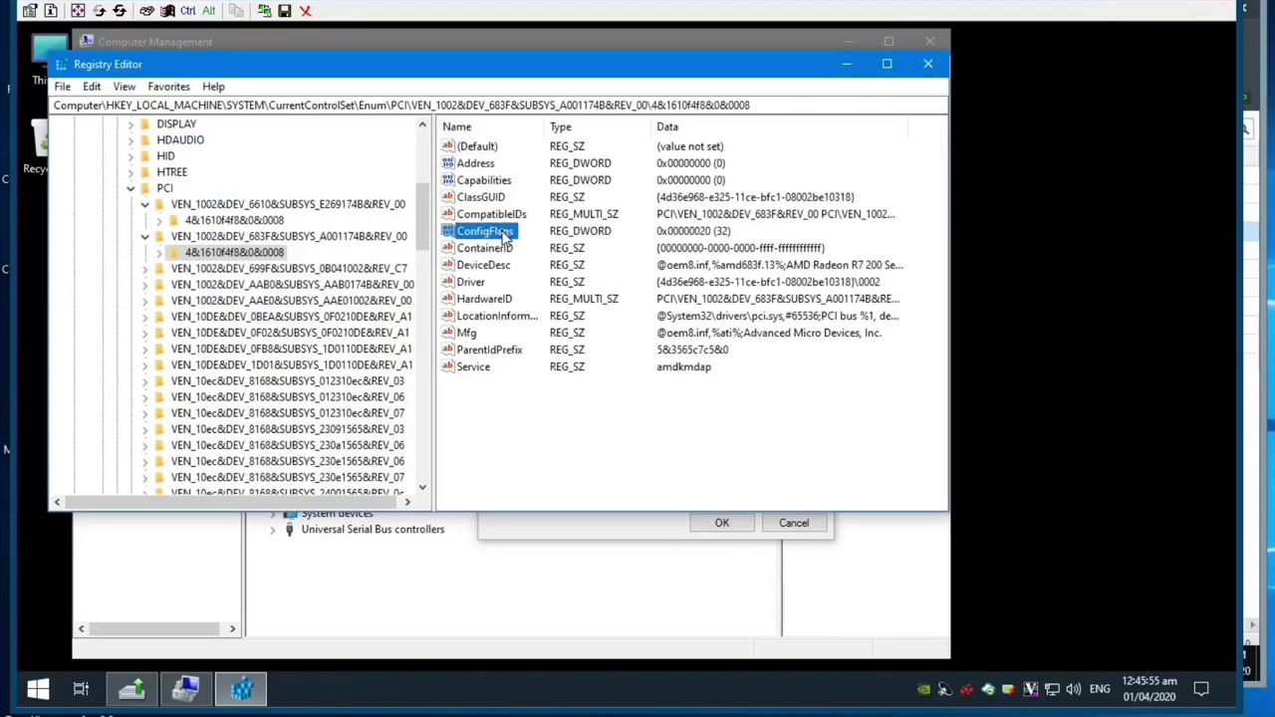
double_click(506, 235)
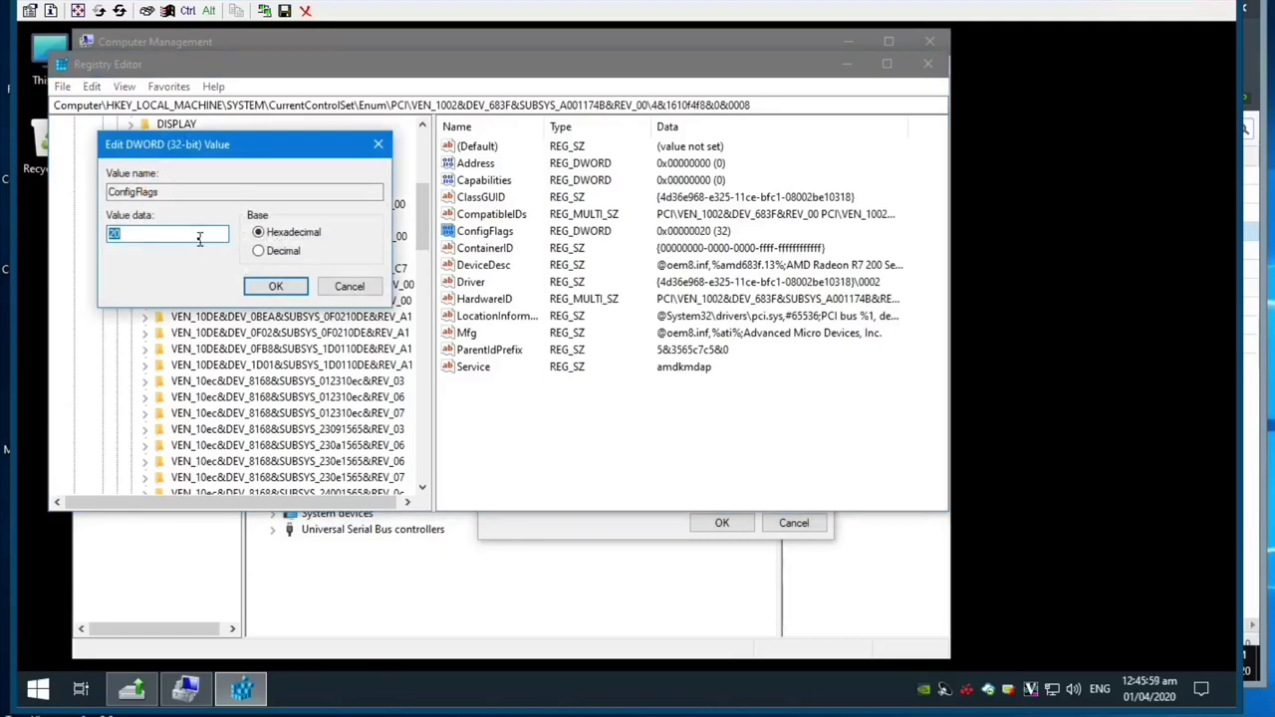
text(0)
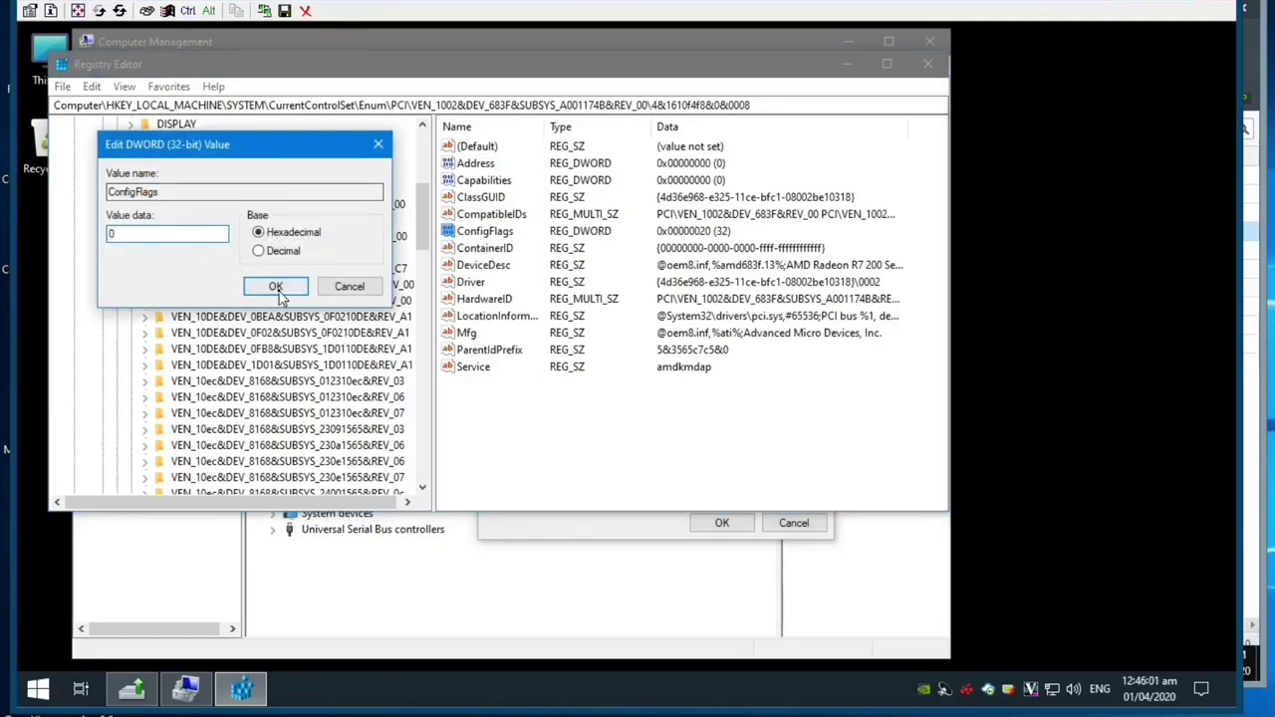
click(276, 286)
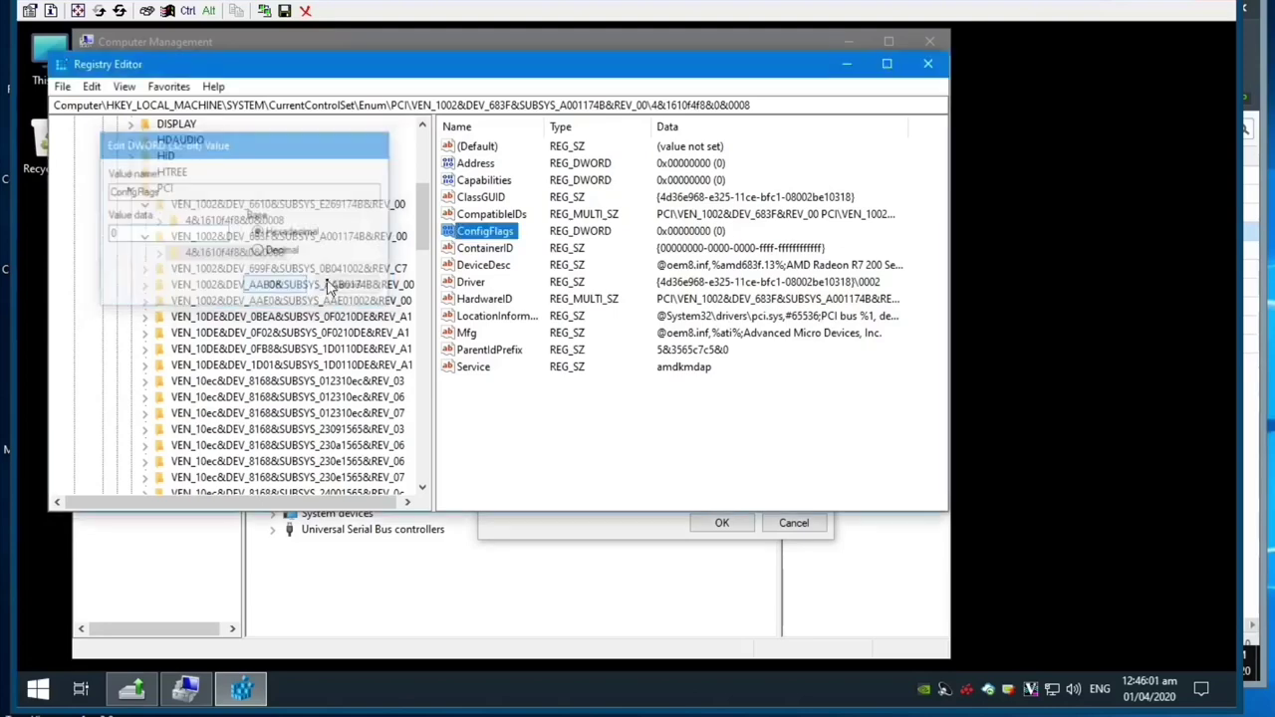
click(573, 527)
- Close the AMD adapter's properties and select the NVIDIA GeForce GT 1030 in Device Manager
click(721, 523)
click(665, 566)
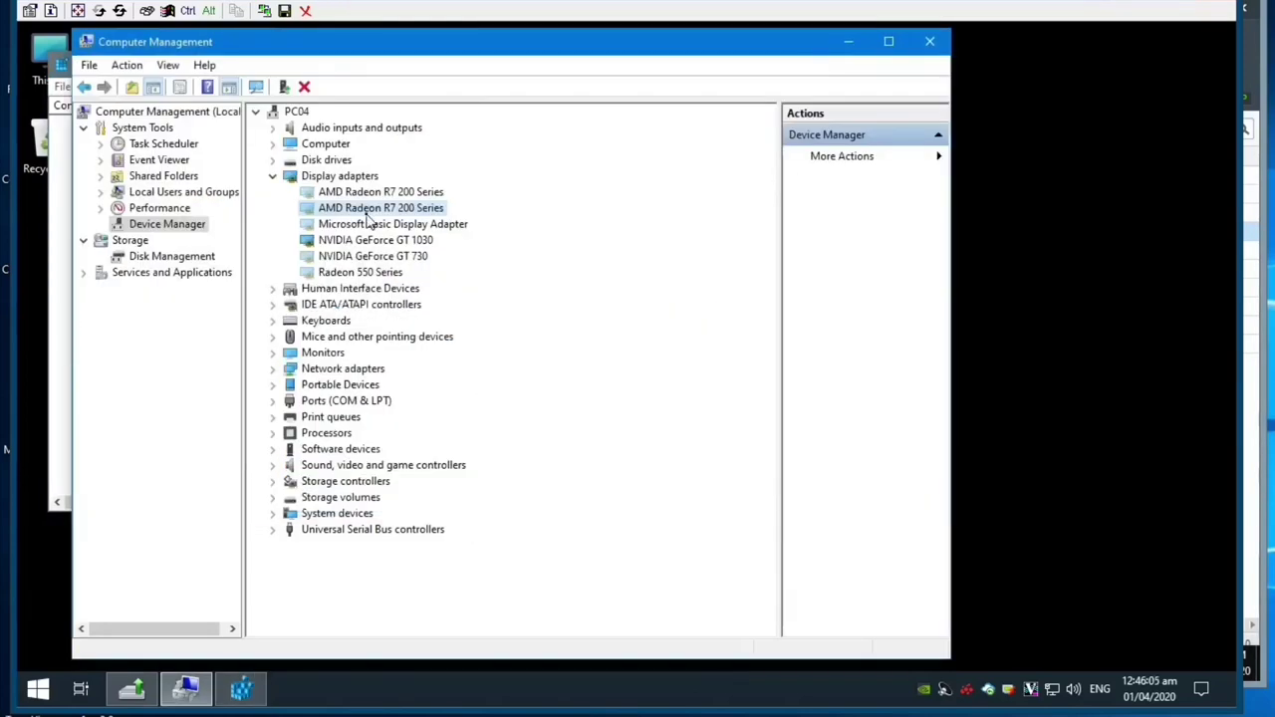
click(377, 241)
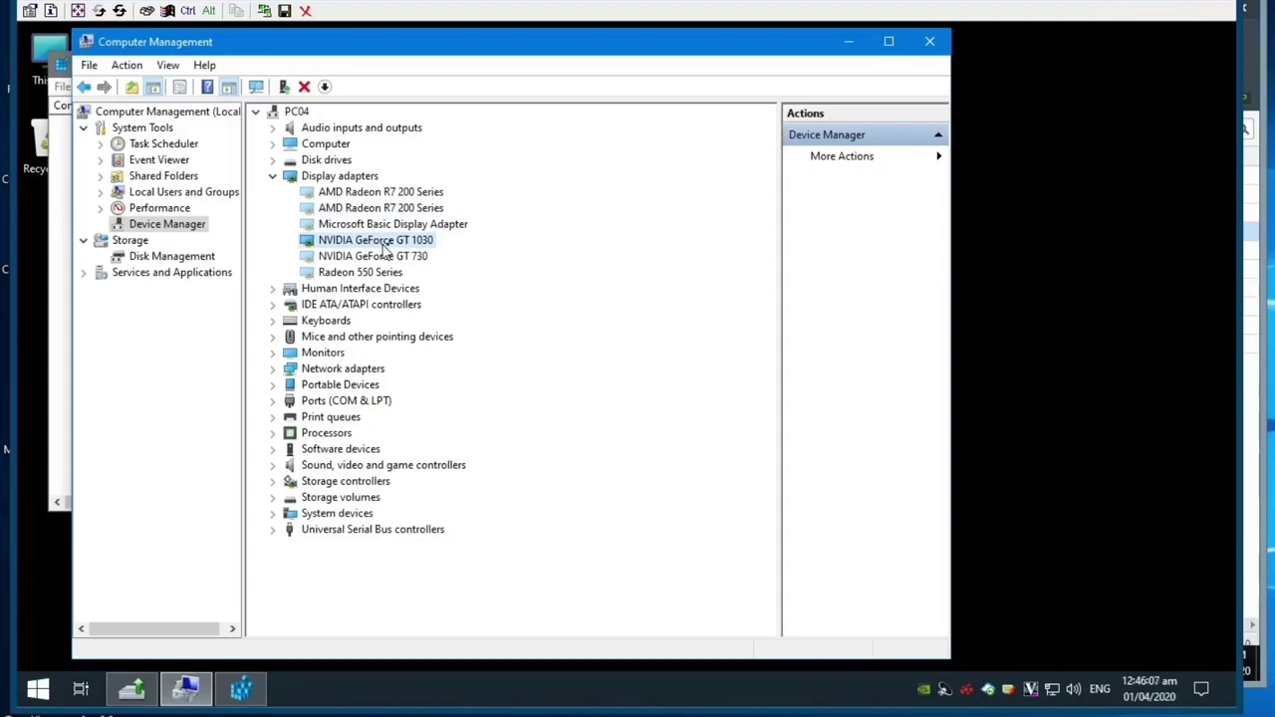
click(377, 227)
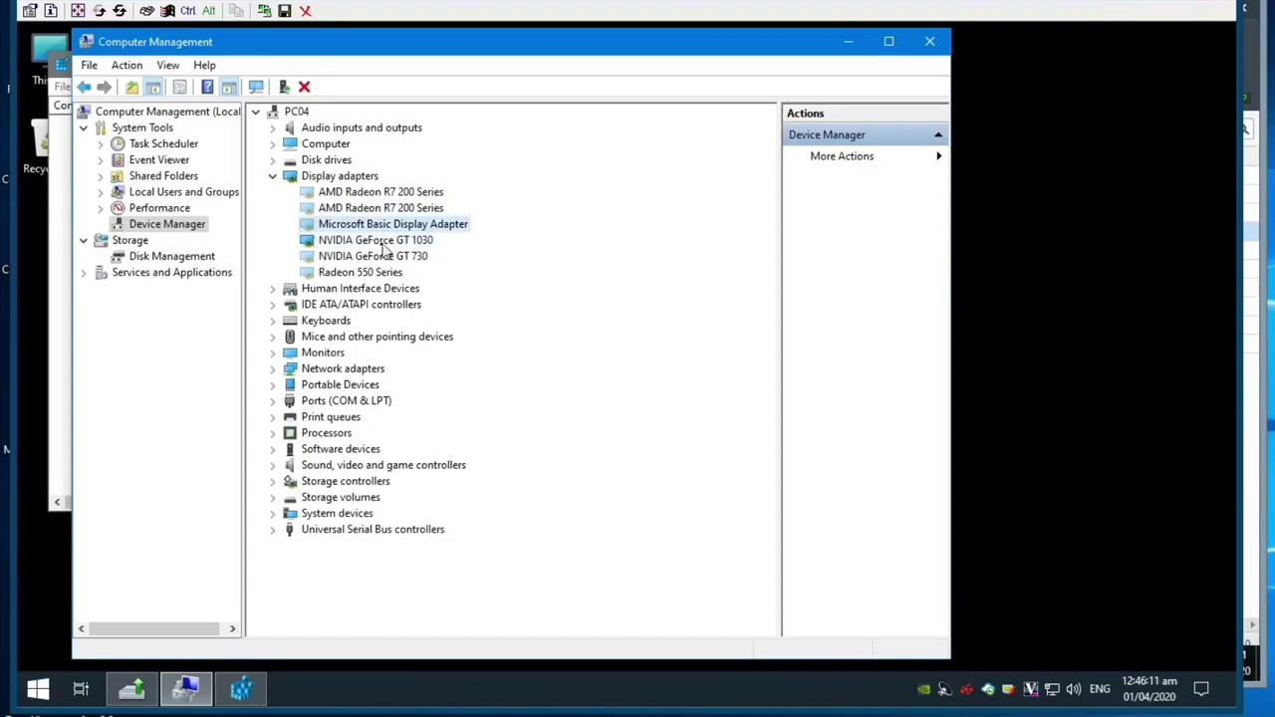
click(385, 243)
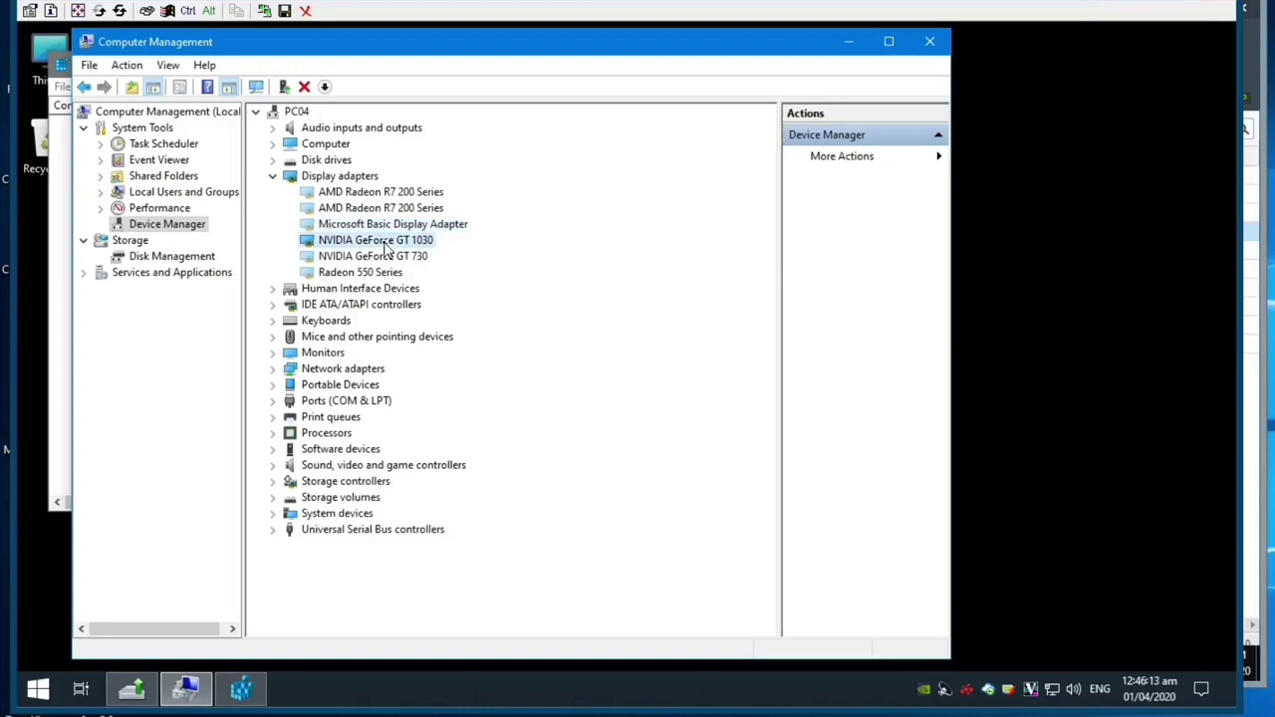
- Copy the GeForce GT 1030's driver key, ending \0004, from its Details tab
right_click(384, 250)
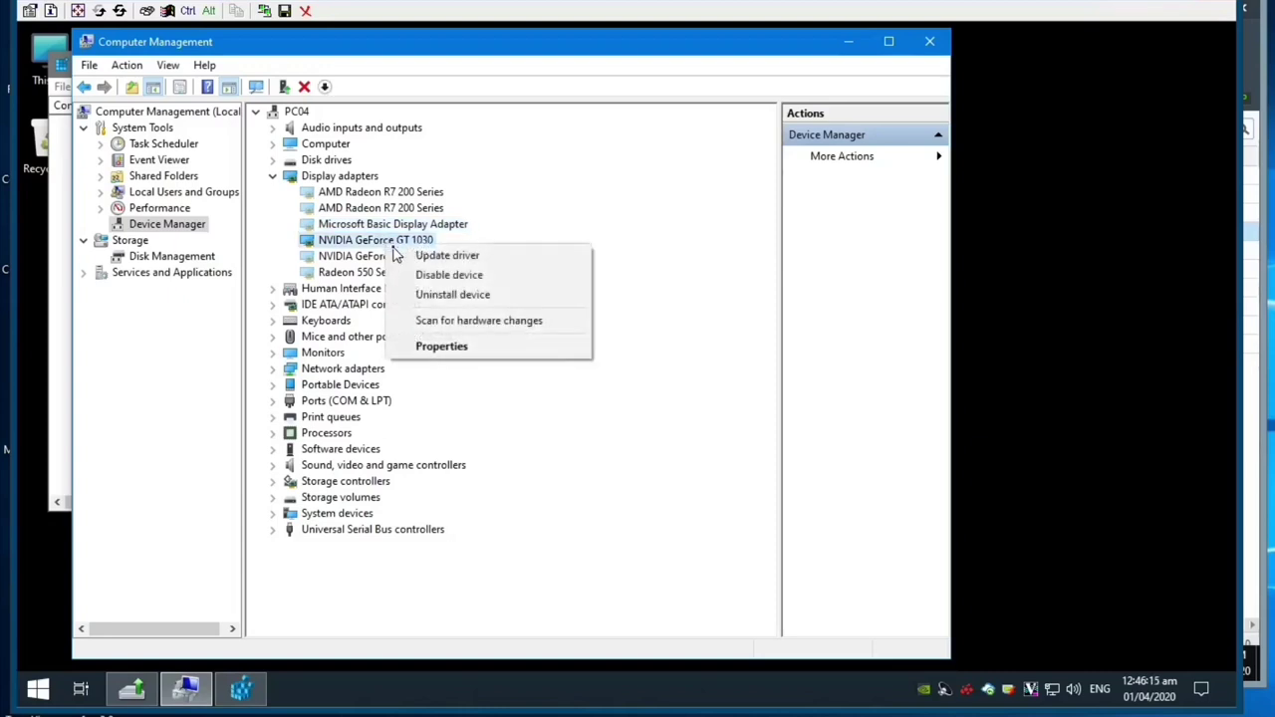
click(454, 345)
click(586, 179)
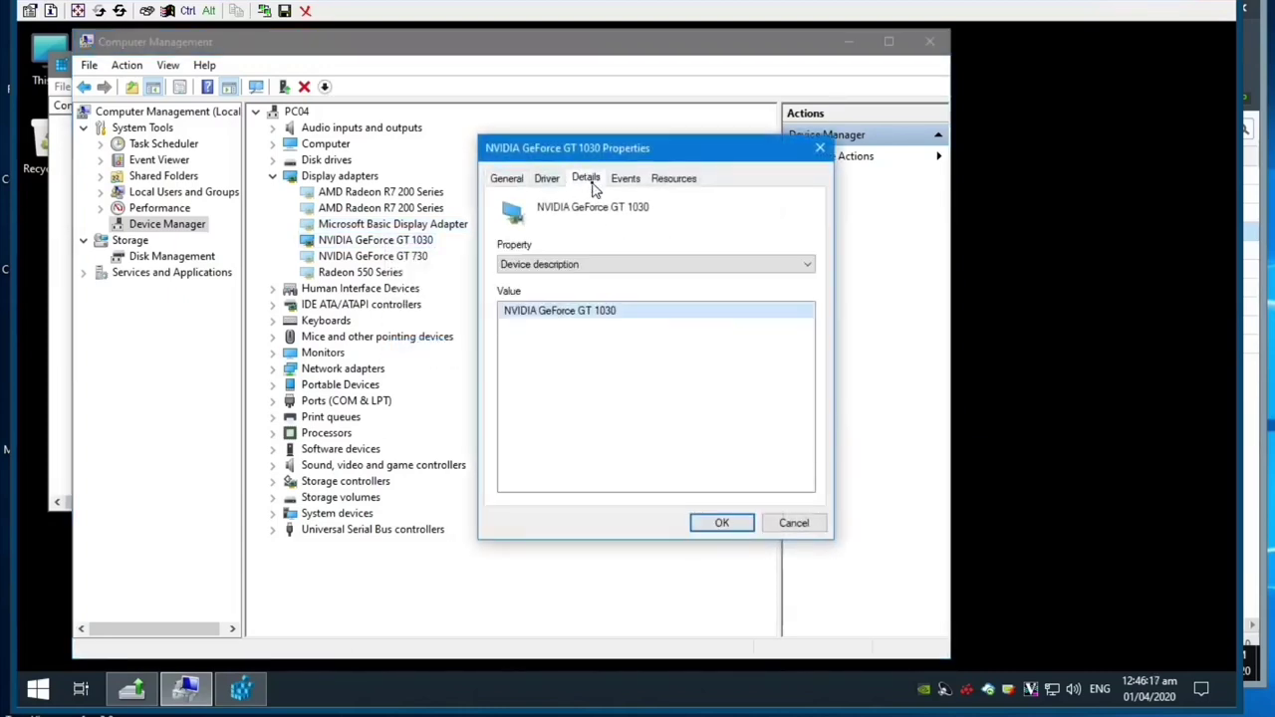
click(648, 265)
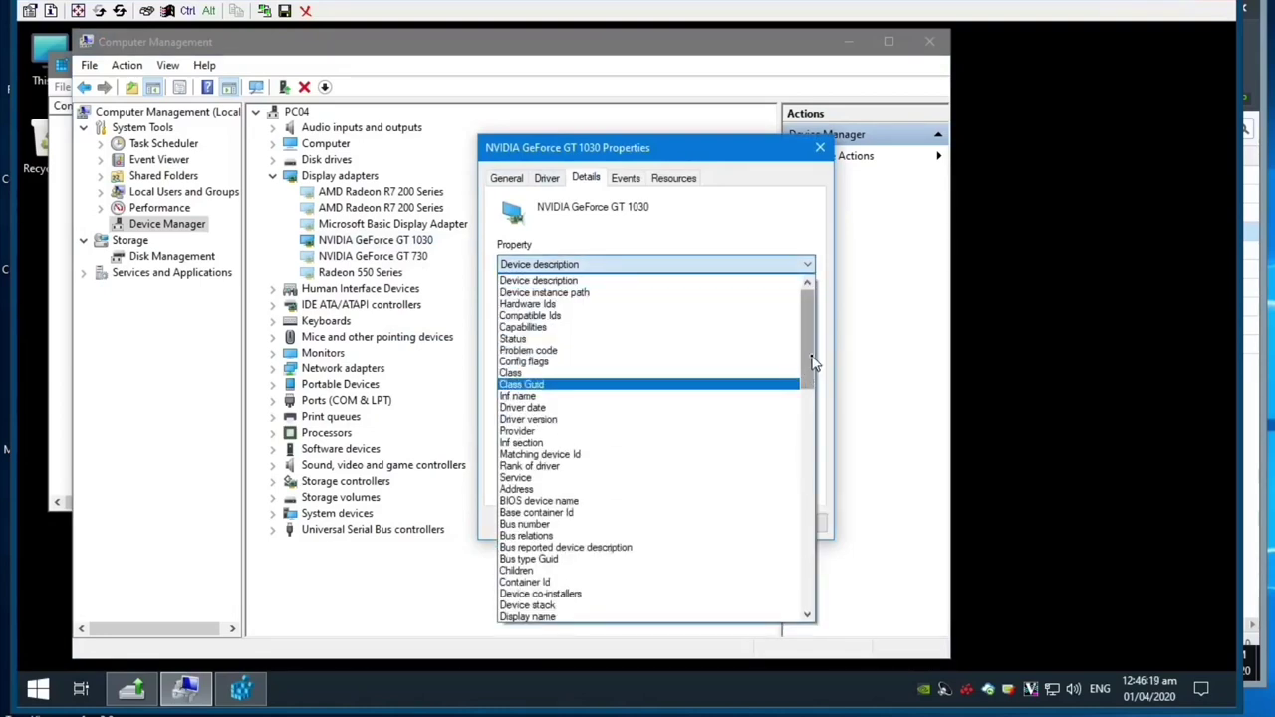
scroll(791, 428, down, 7)
click(607, 387)
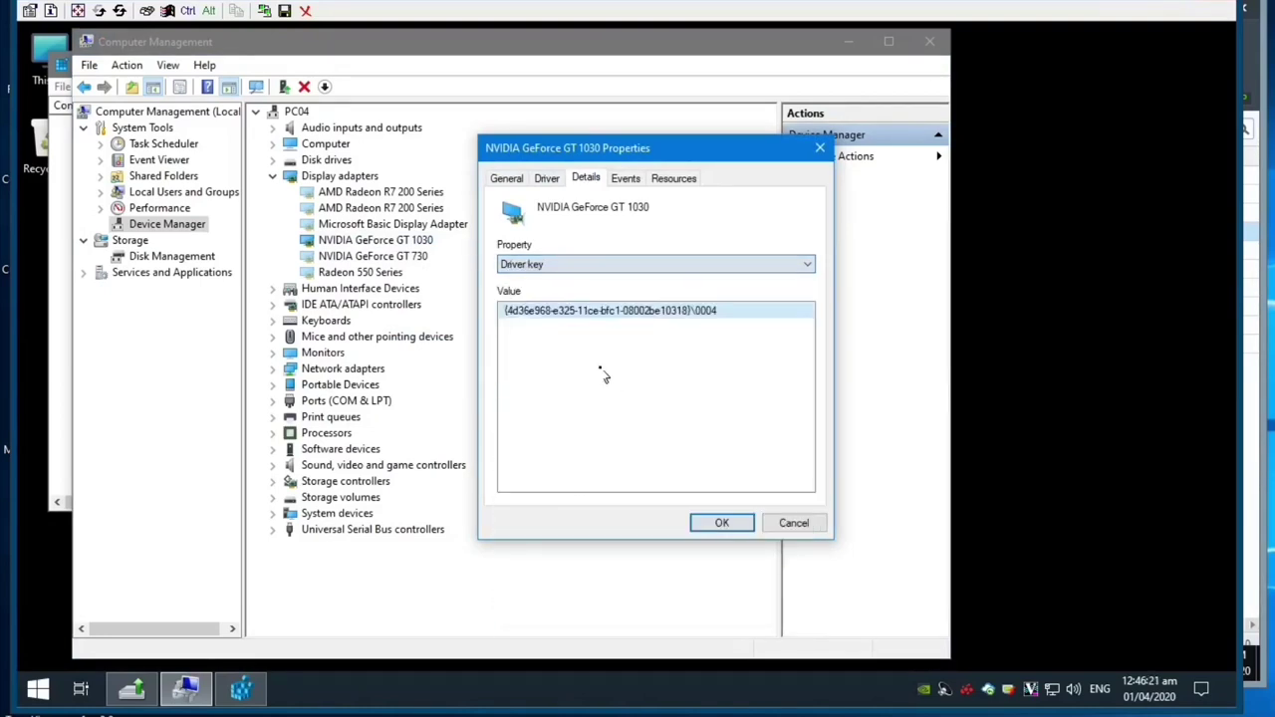
right_click(673, 312)
click(715, 324)
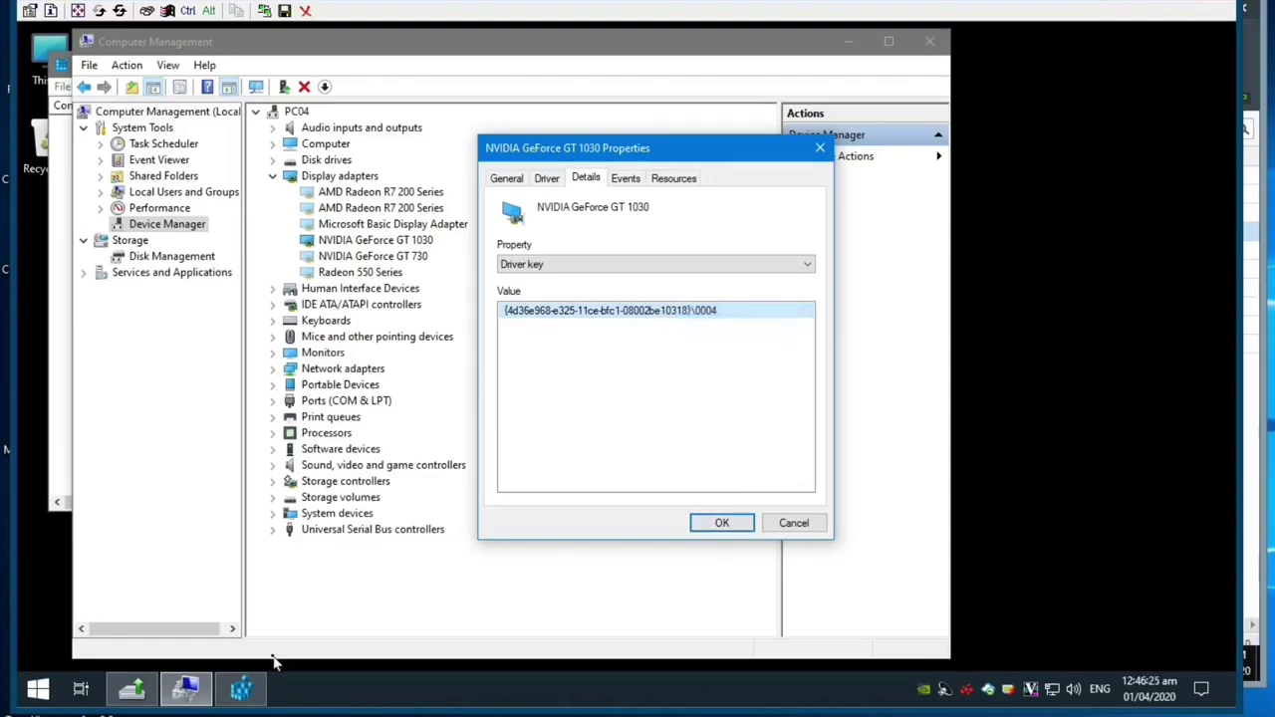
click(241, 688)
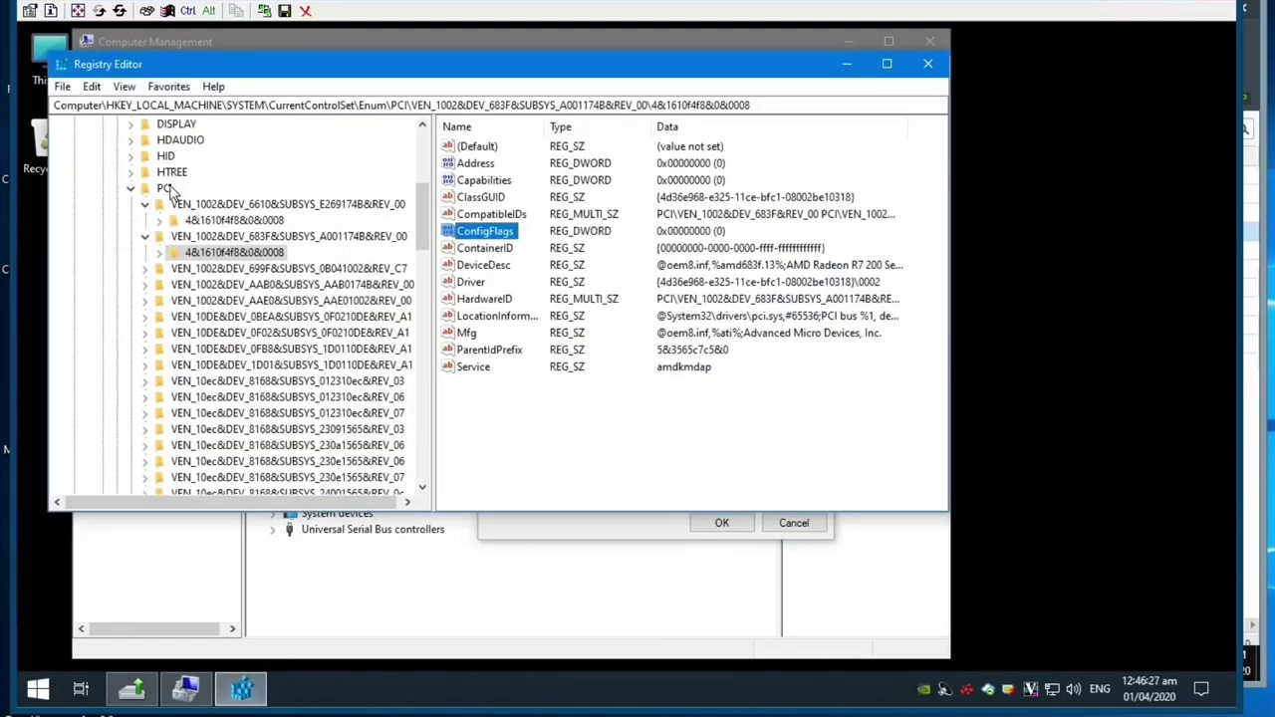
- Search the PCI key for the GT 1030's driver key, locating VEN_10DE&DEV_1D01
right_click(168, 189)
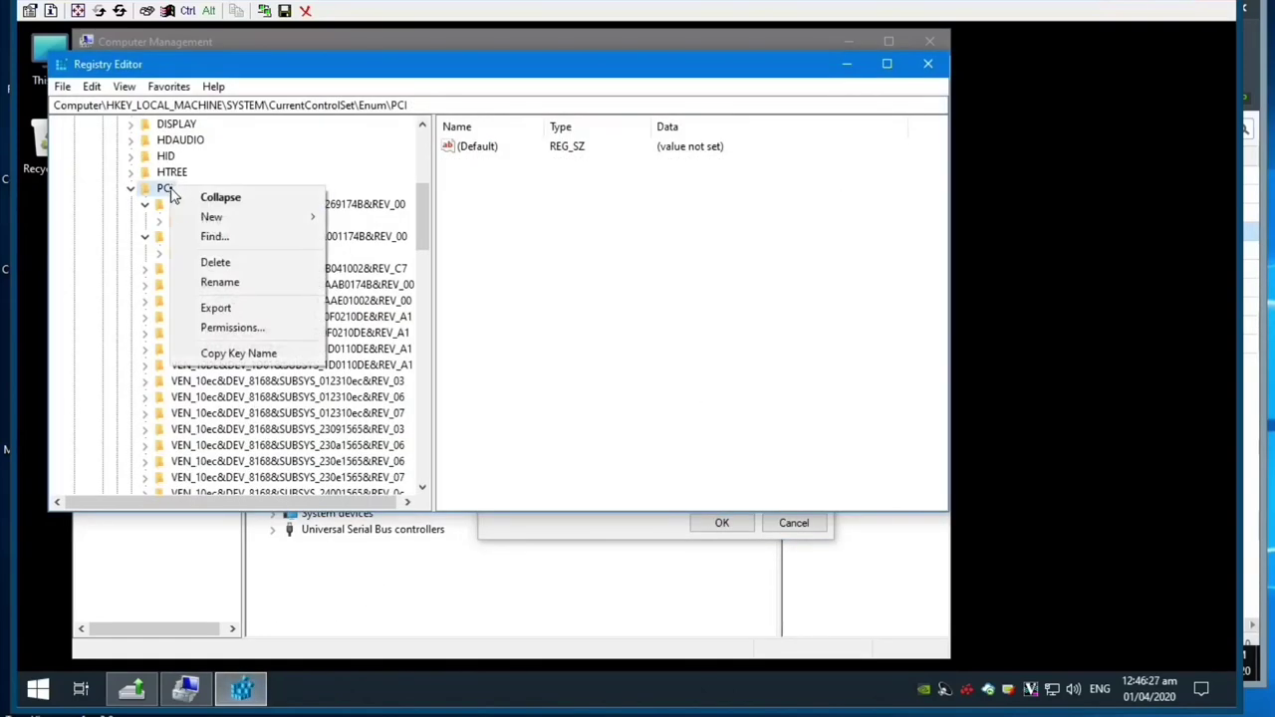
click(210, 239)
right_click(325, 181)
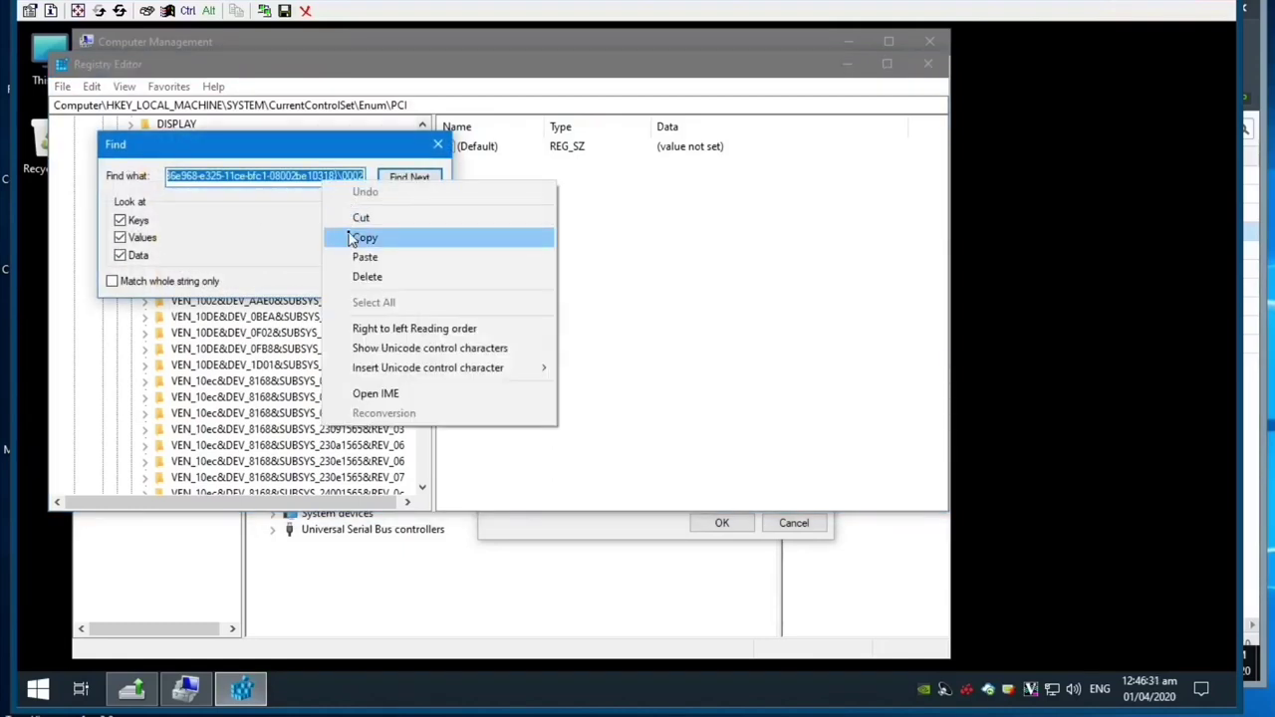
click(352, 261)
click(420, 177)
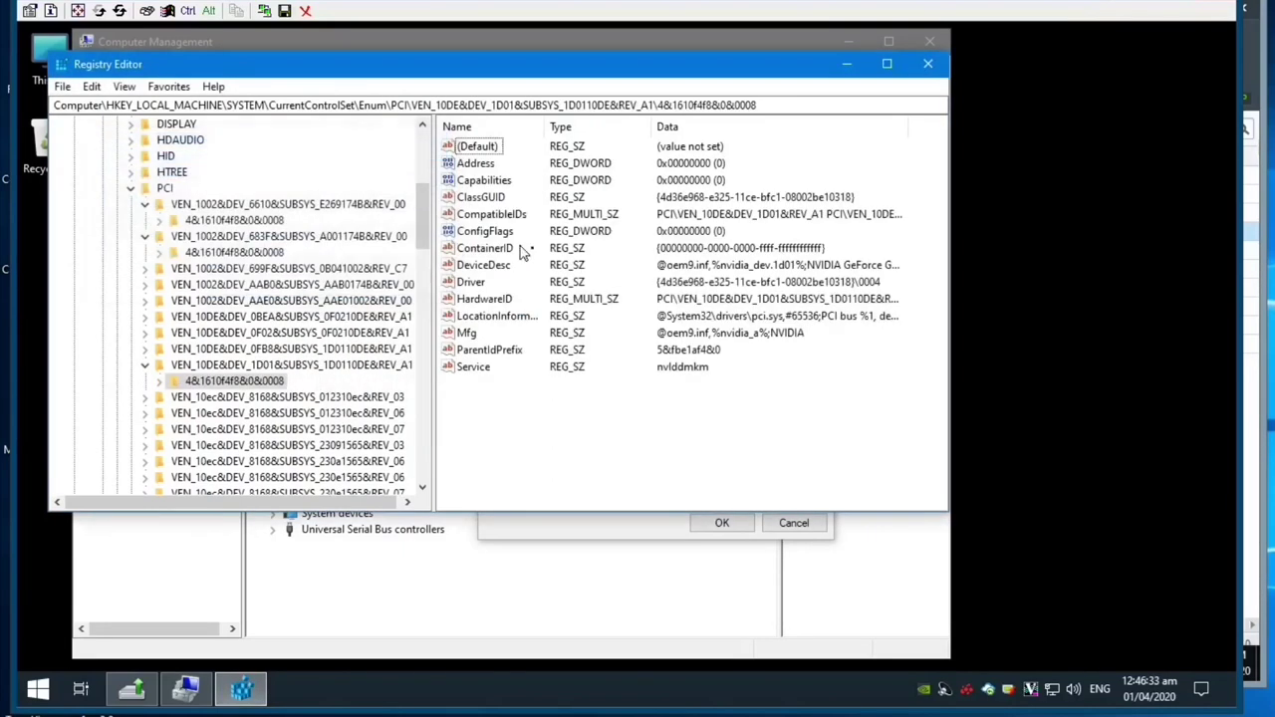
- Confirm the GT 1030's ConfigFlags is already 0 and close its properties dialog
click(490, 233)
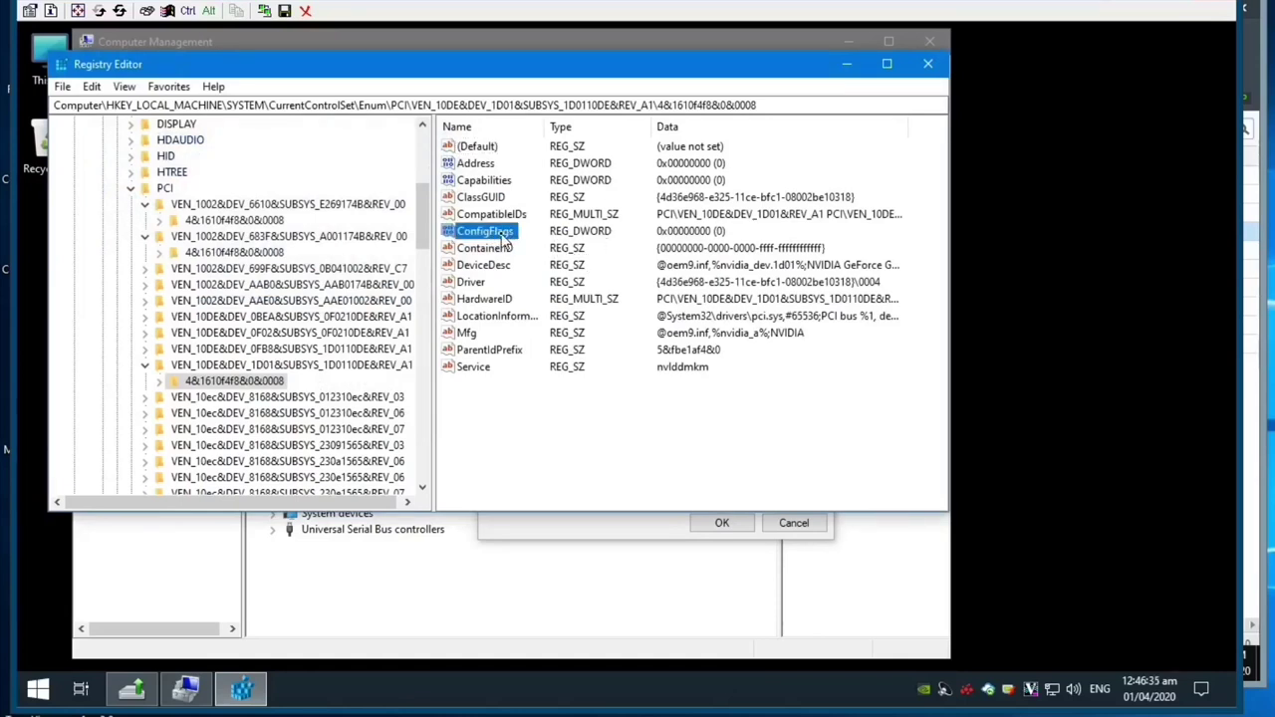
double_click(498, 235)
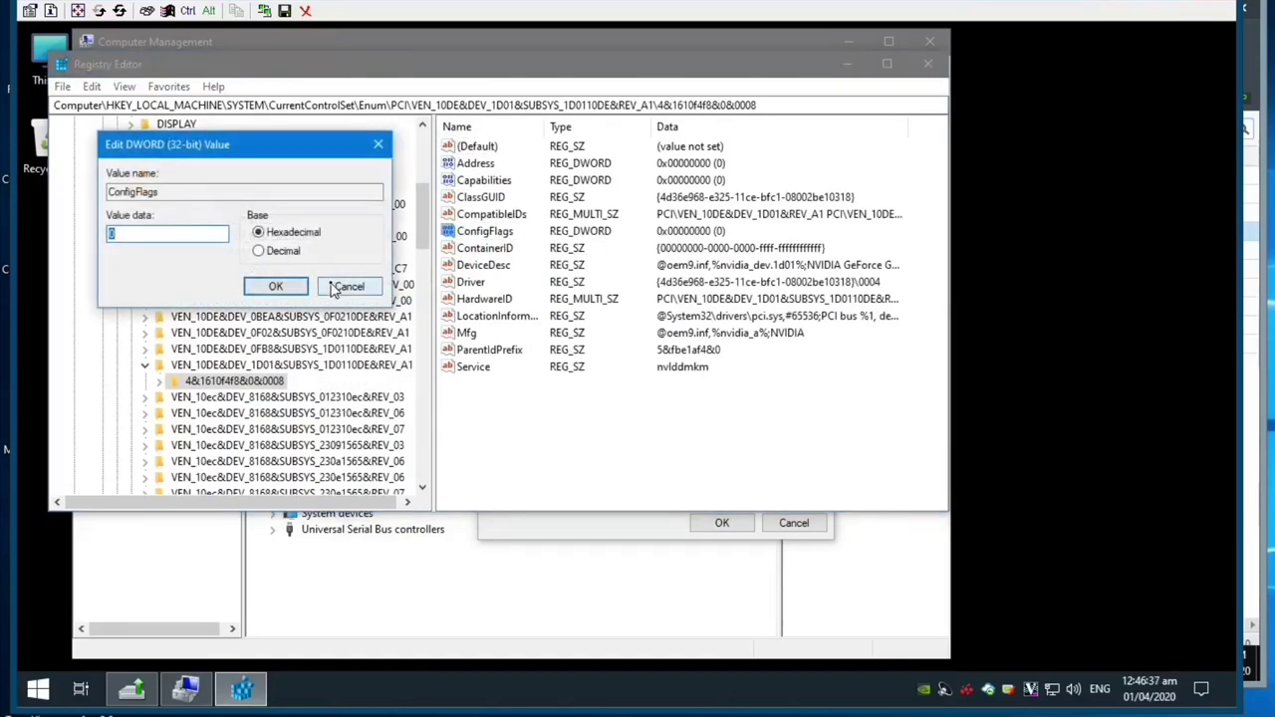
click(334, 287)
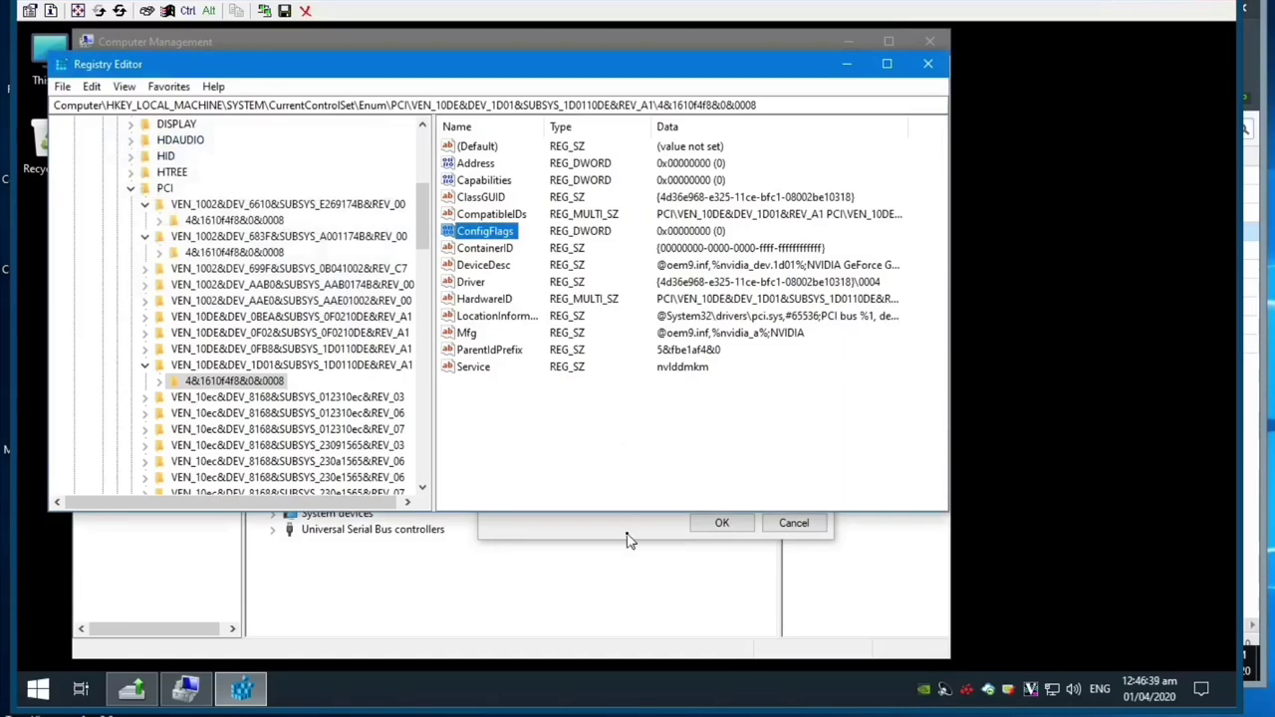
click(631, 536)
click(721, 525)
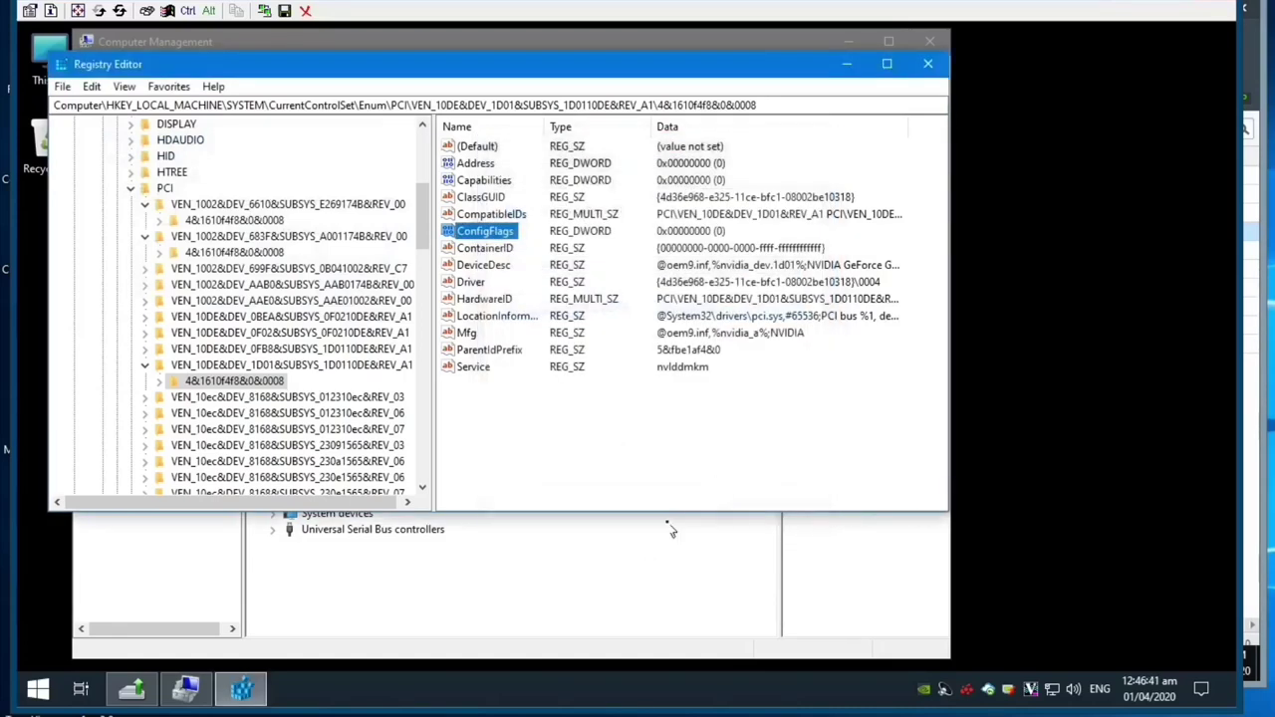
click(646, 560)
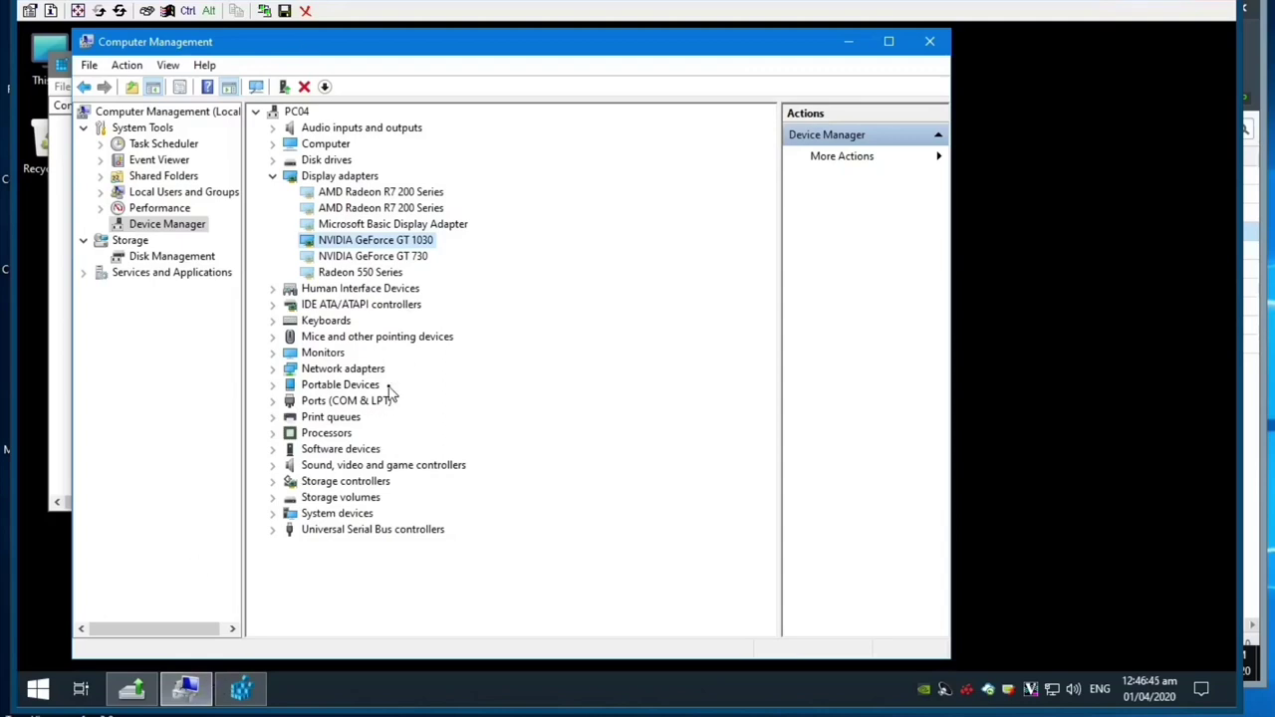
- Copy the NVIDIA GeForce GT 730's driver key, ending \0003, from its Details tab
right_click(398, 259)
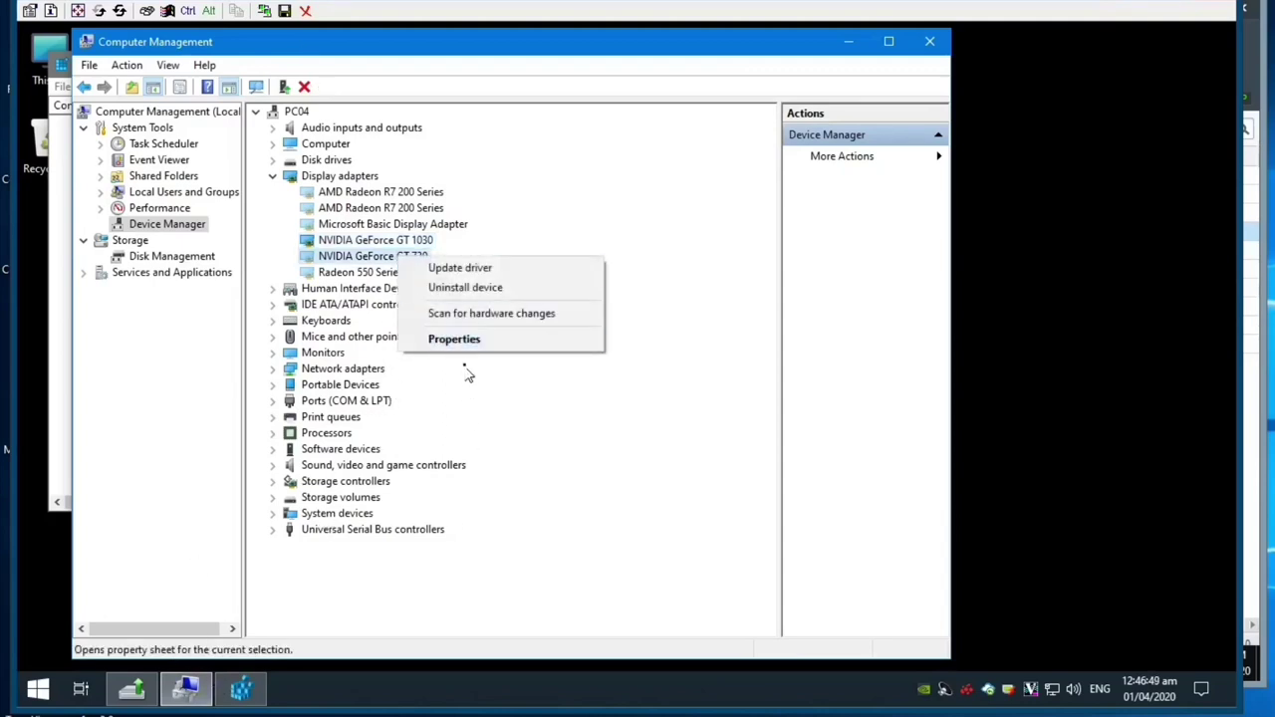
click(453, 339)
click(585, 178)
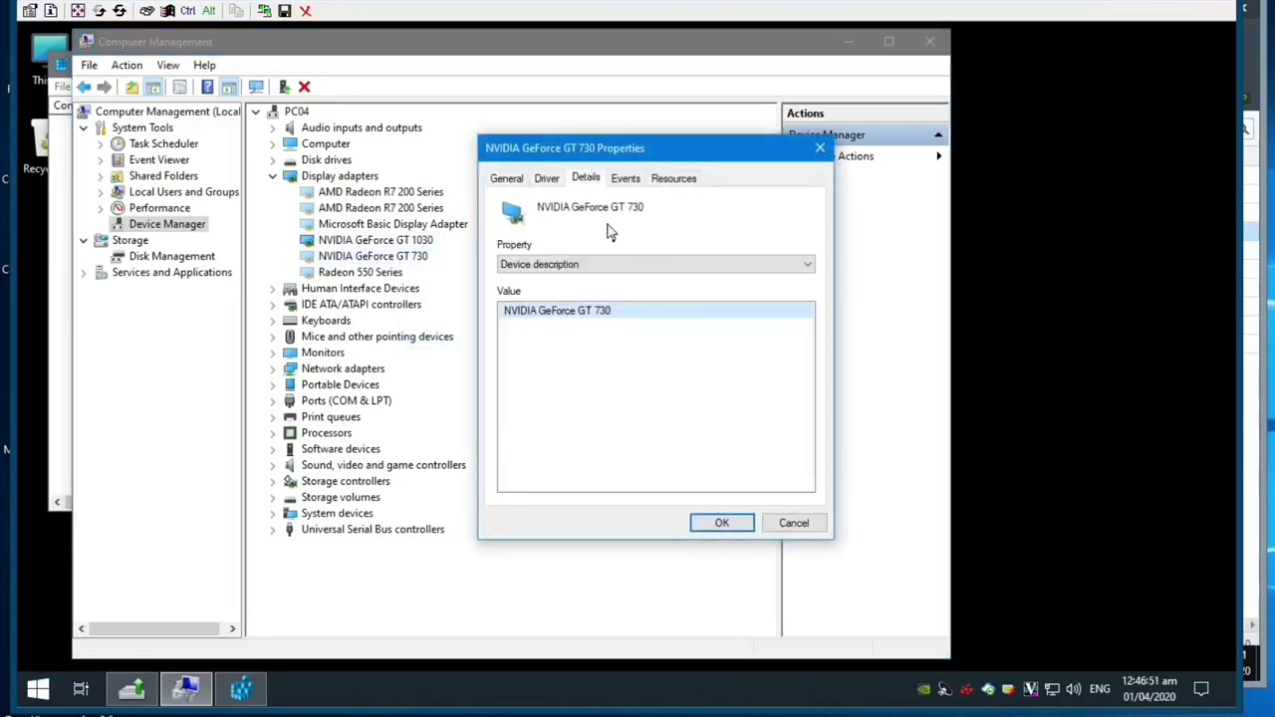
click(622, 267)
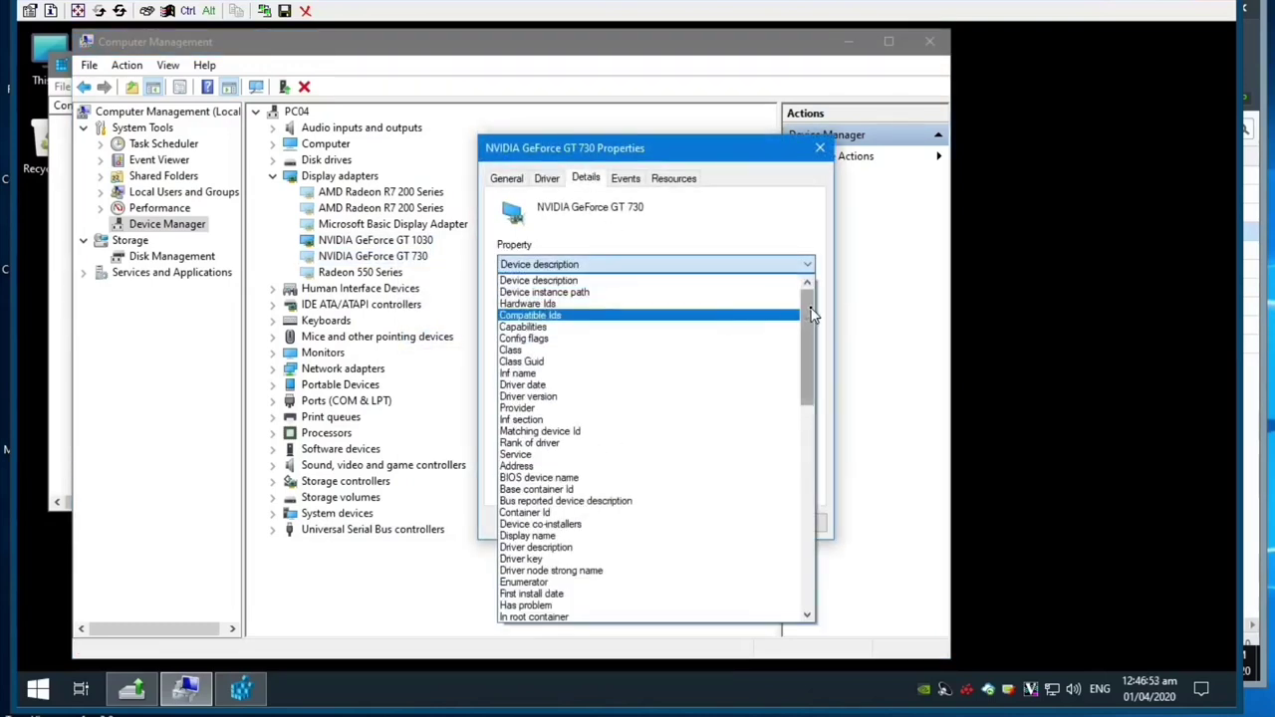
drag(804, 329, 794, 376)
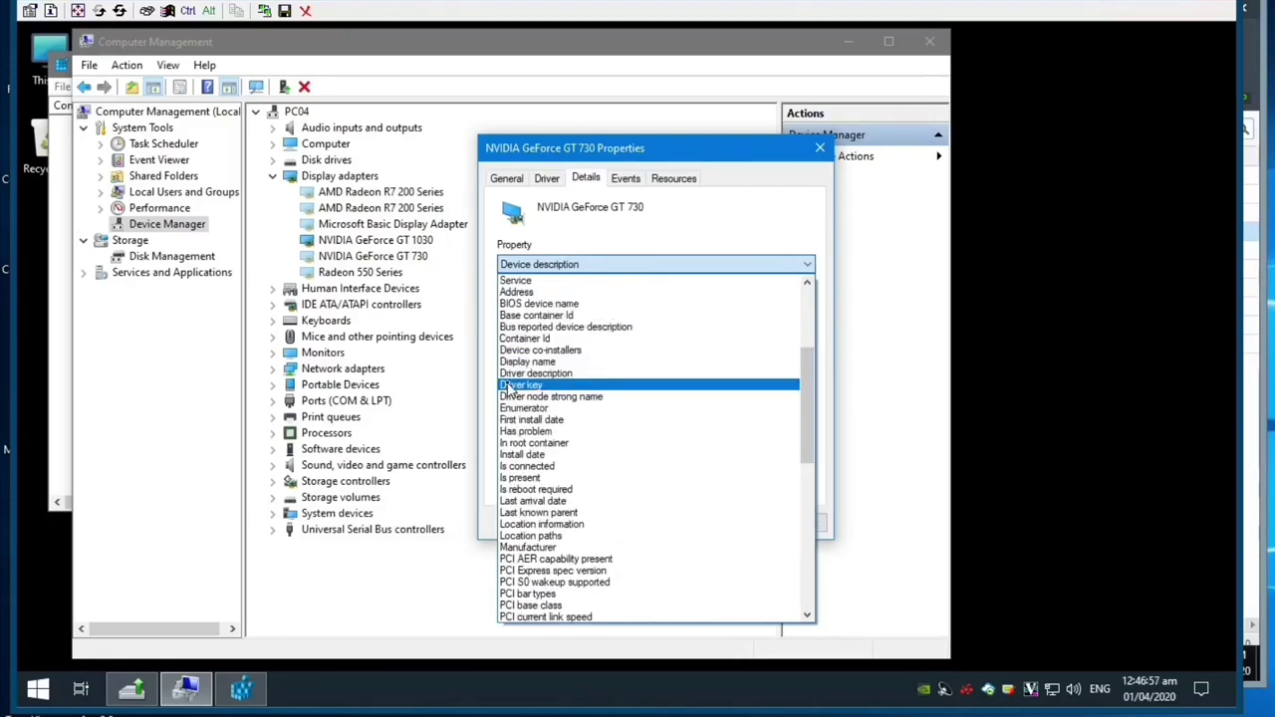
click(513, 384)
right_click(643, 310)
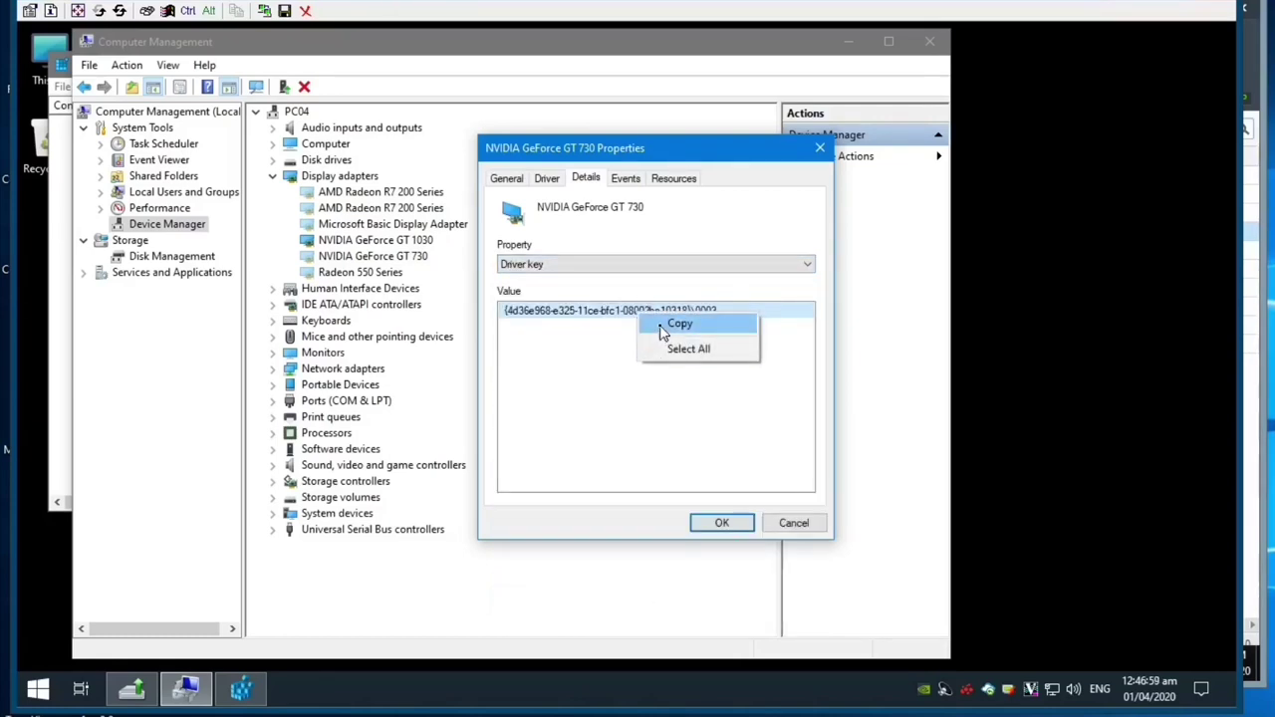
click(666, 321)
- Search the registry's PCI key for the GT 730's driver key, finding VEN_10DE&DEV_0F02
key(alt+Tab)
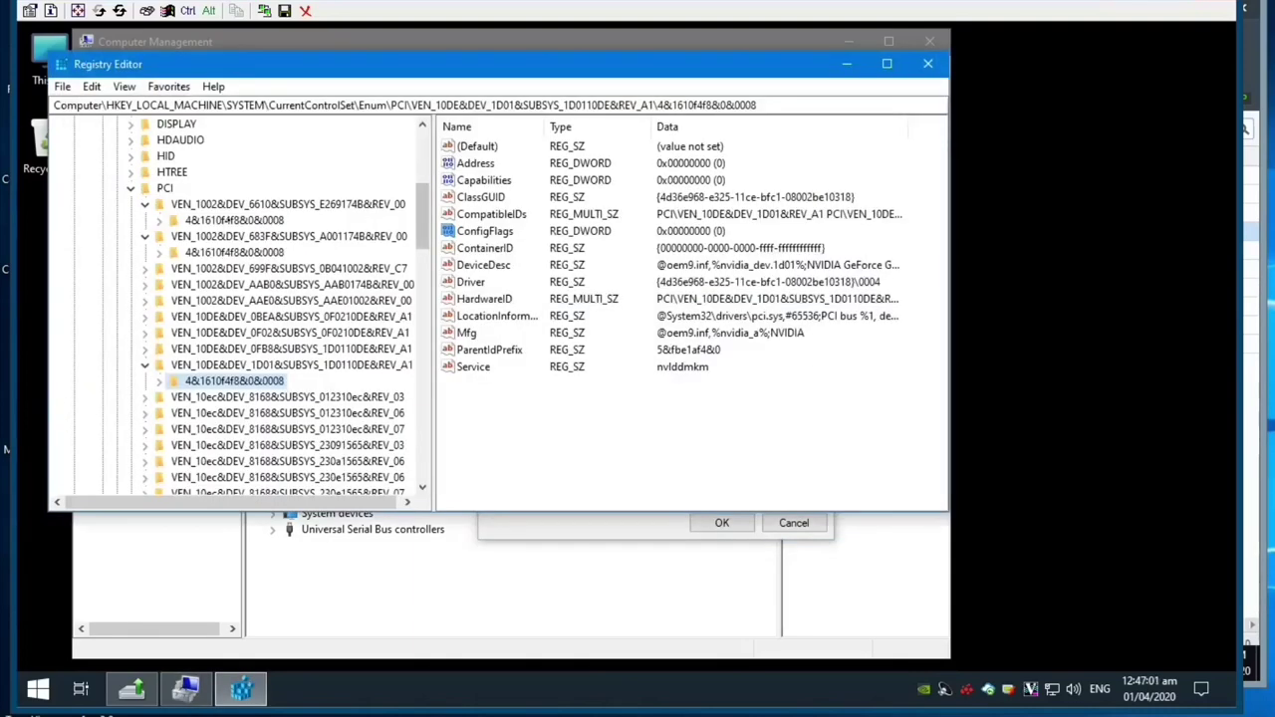
right_click(171, 188)
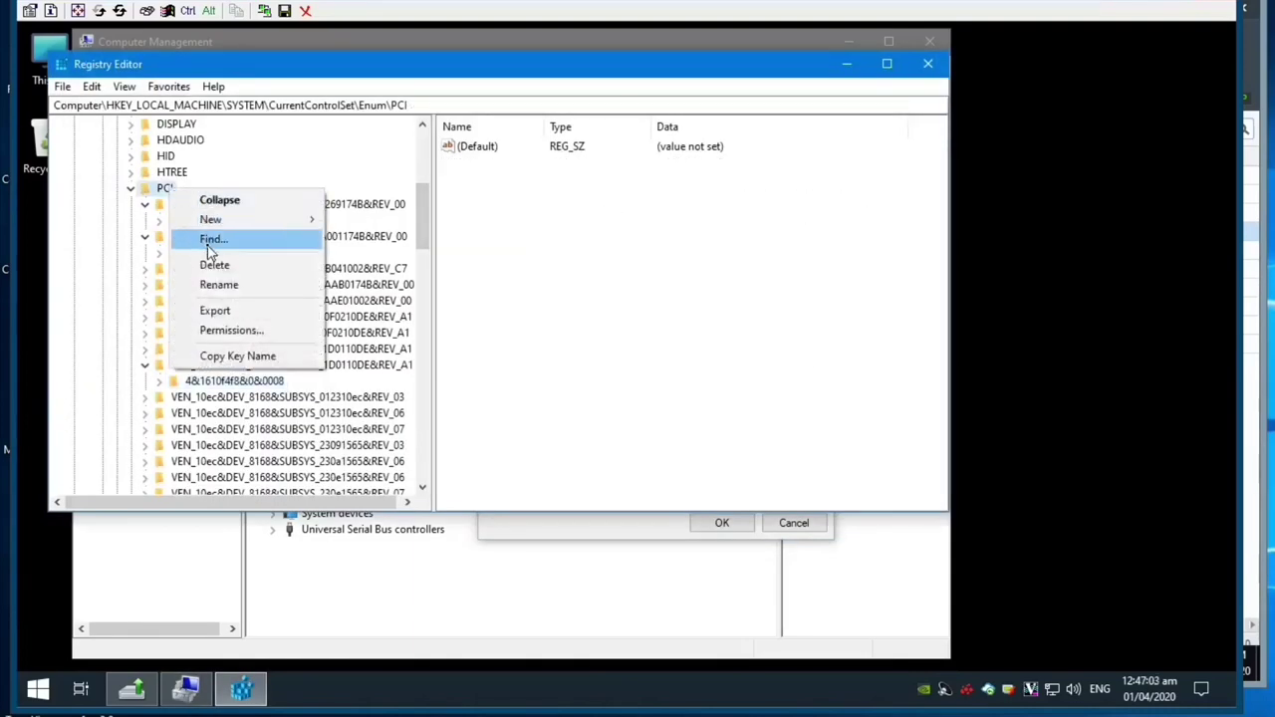
click(213, 239)
right_click(344, 195)
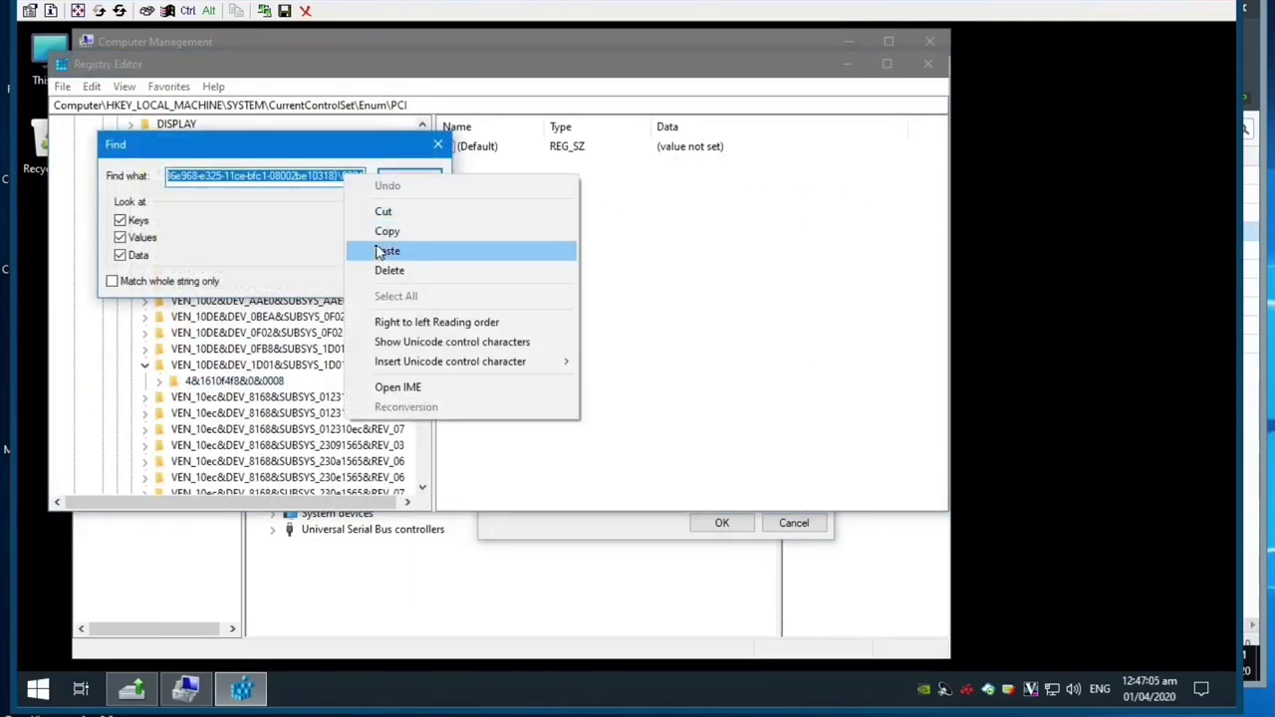
click(384, 250)
click(408, 178)
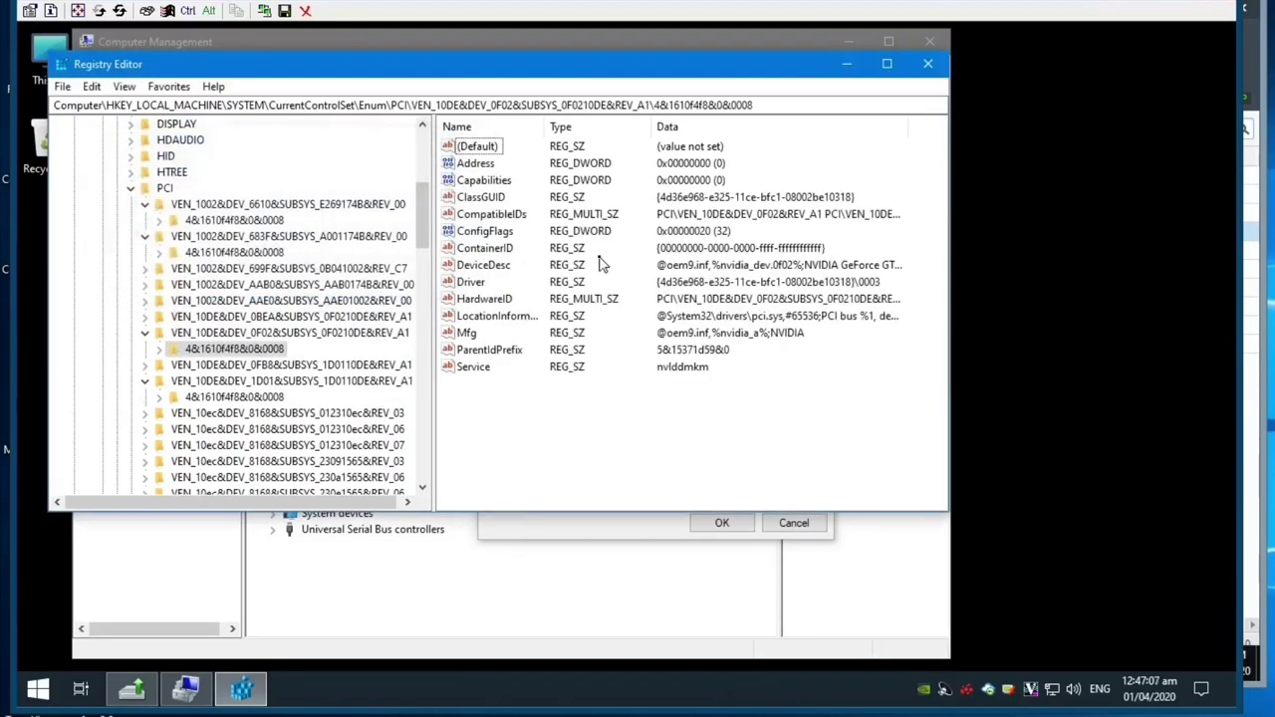
- Set the GT 730's ConfigFlags from 32 to 0 and close its properties dialog
click(485, 233)
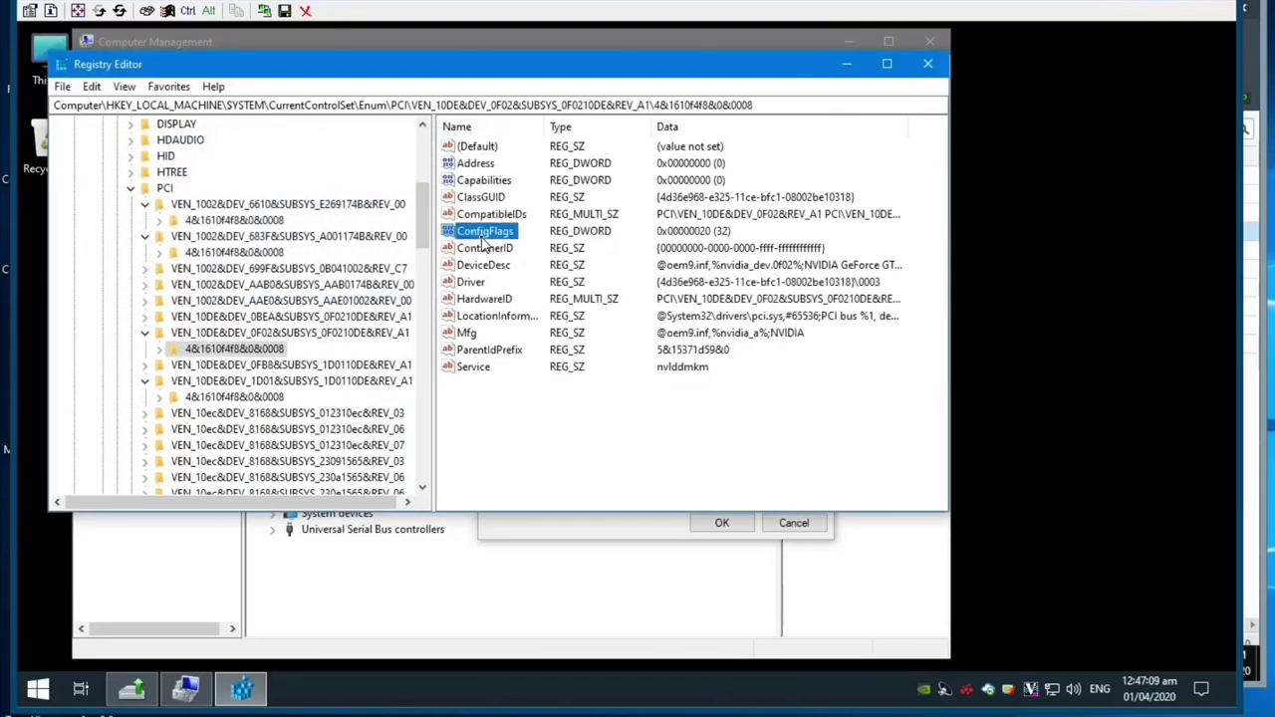
double_click(482, 234)
text(0)
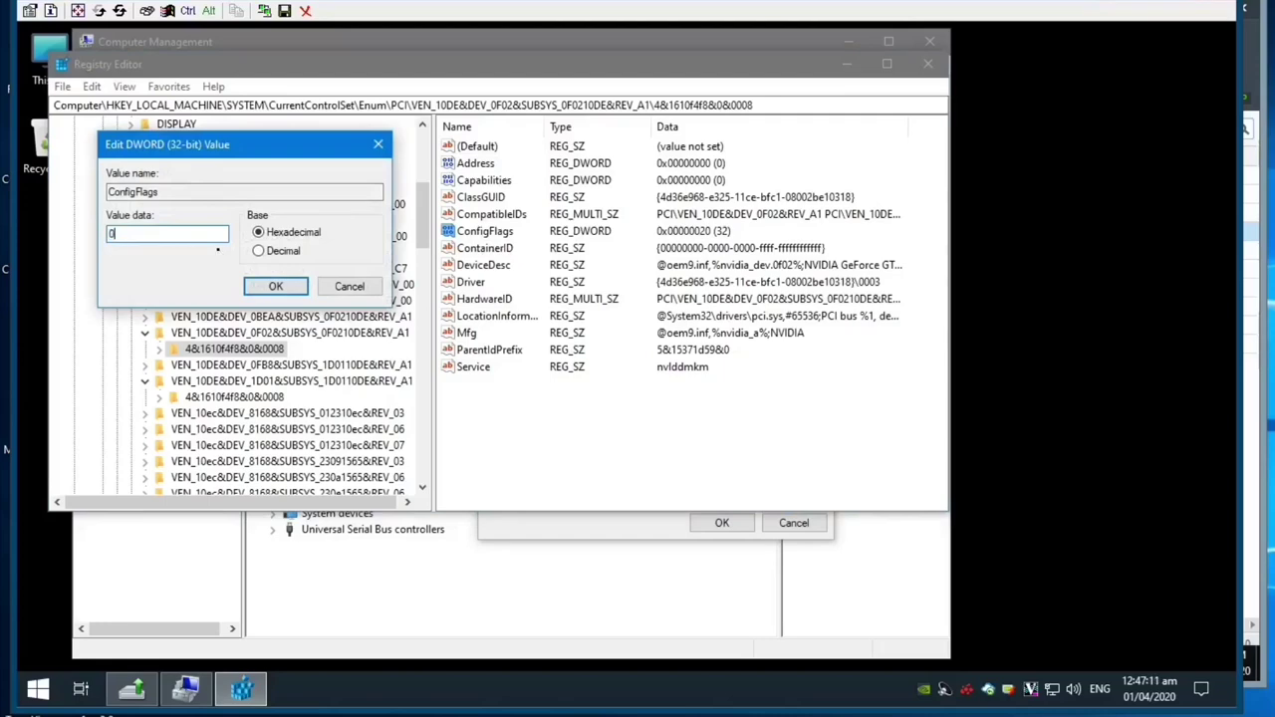
click(275, 286)
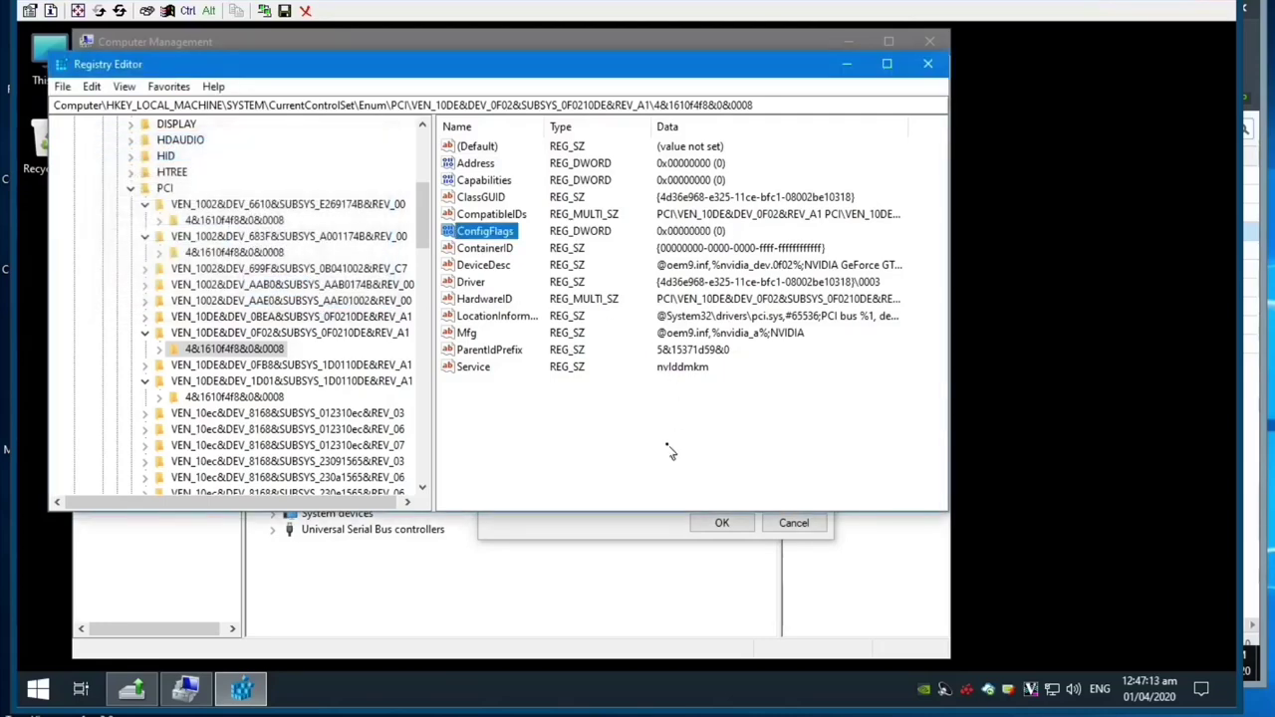
click(607, 529)
click(726, 523)
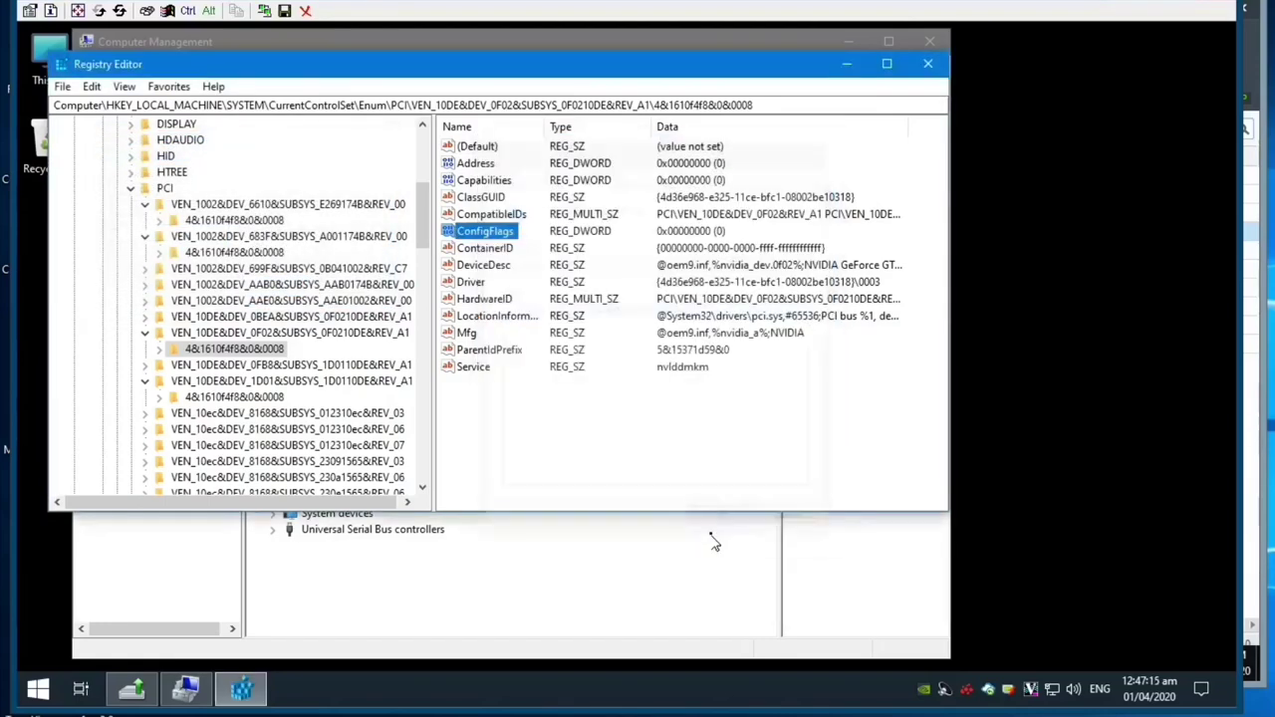
click(699, 563)
- Copy the Radeon 550 Series' driver key, ending \0000, from its Details tab
right_click(364, 272)
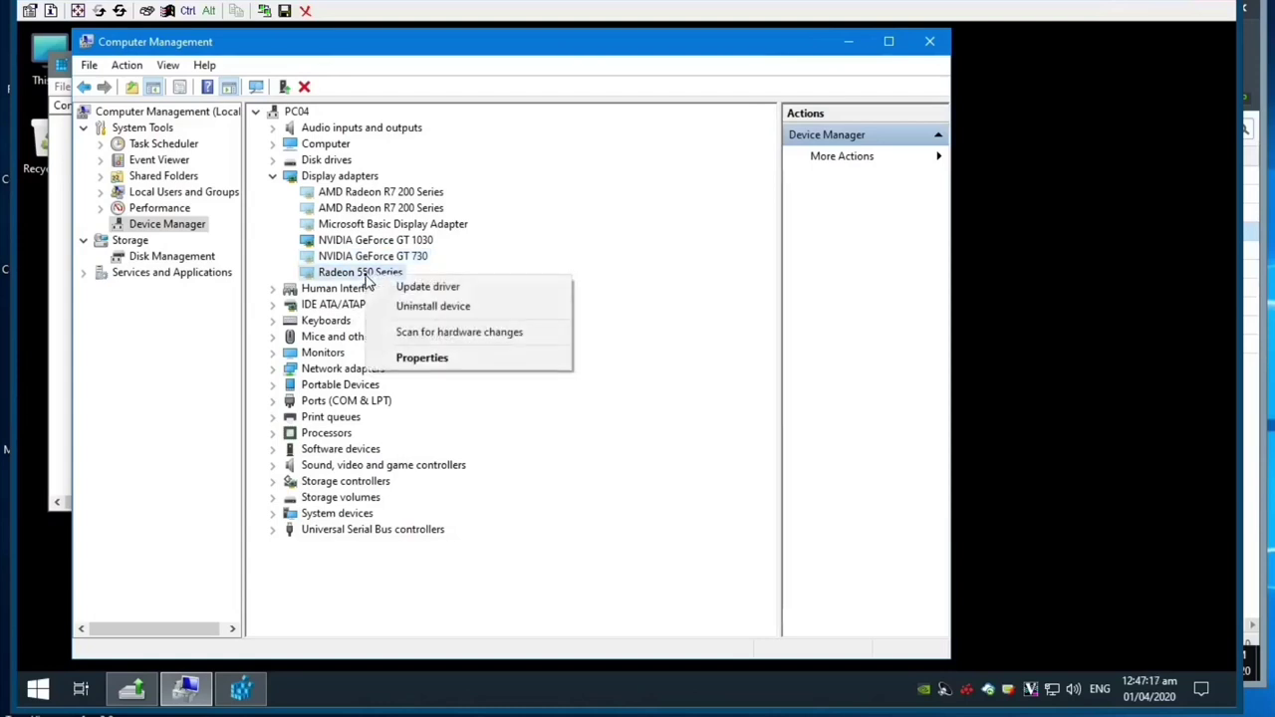
click(421, 357)
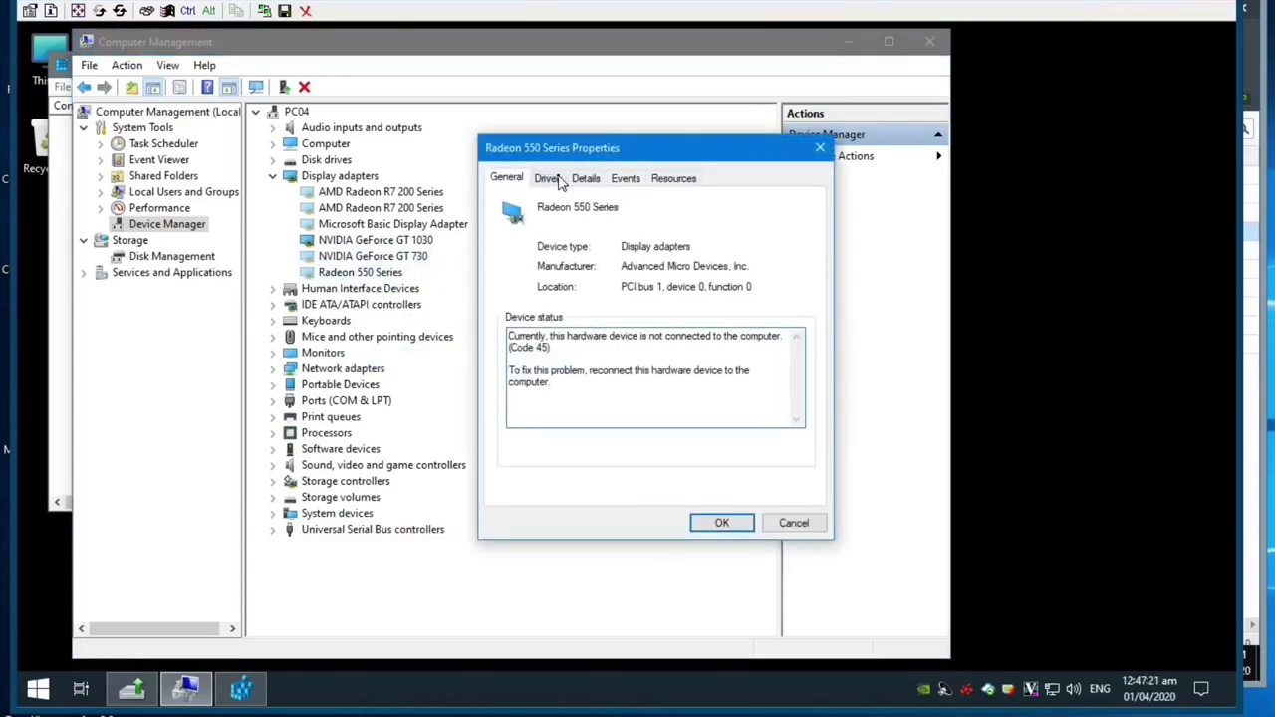
click(586, 182)
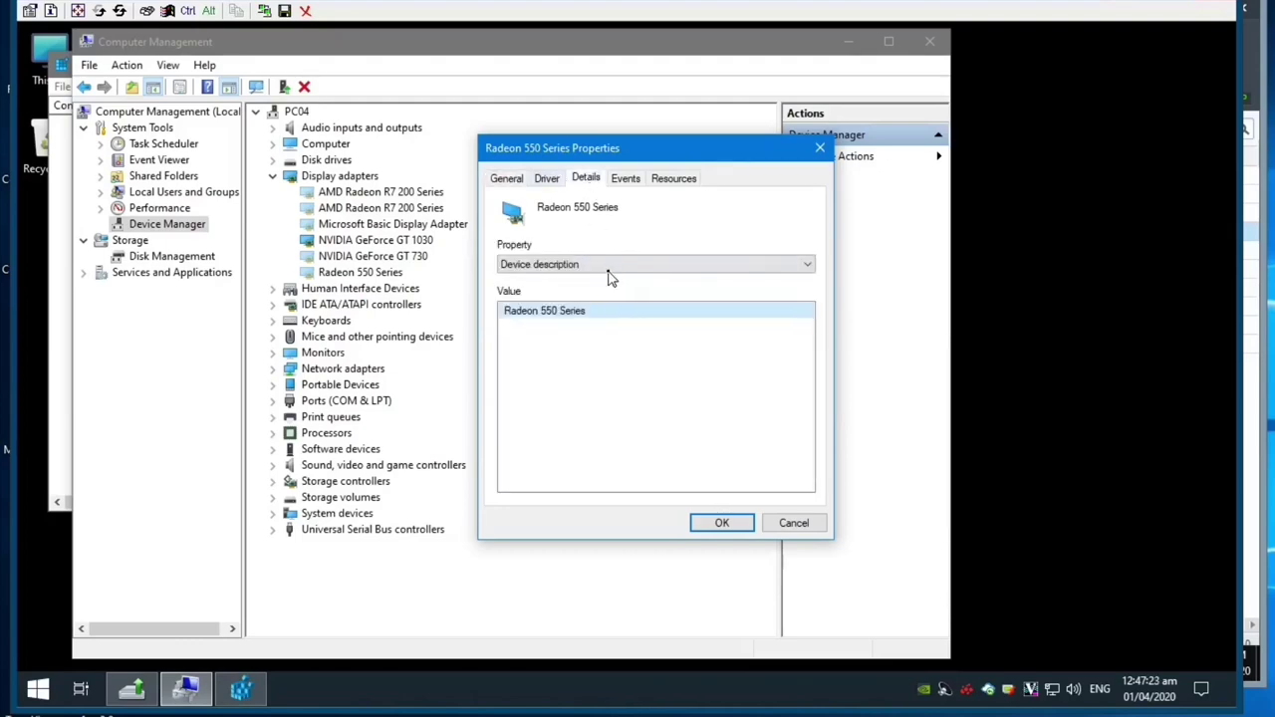
click(611, 270)
drag(794, 339, 805, 498)
drag(812, 468, 801, 371)
click(538, 384)
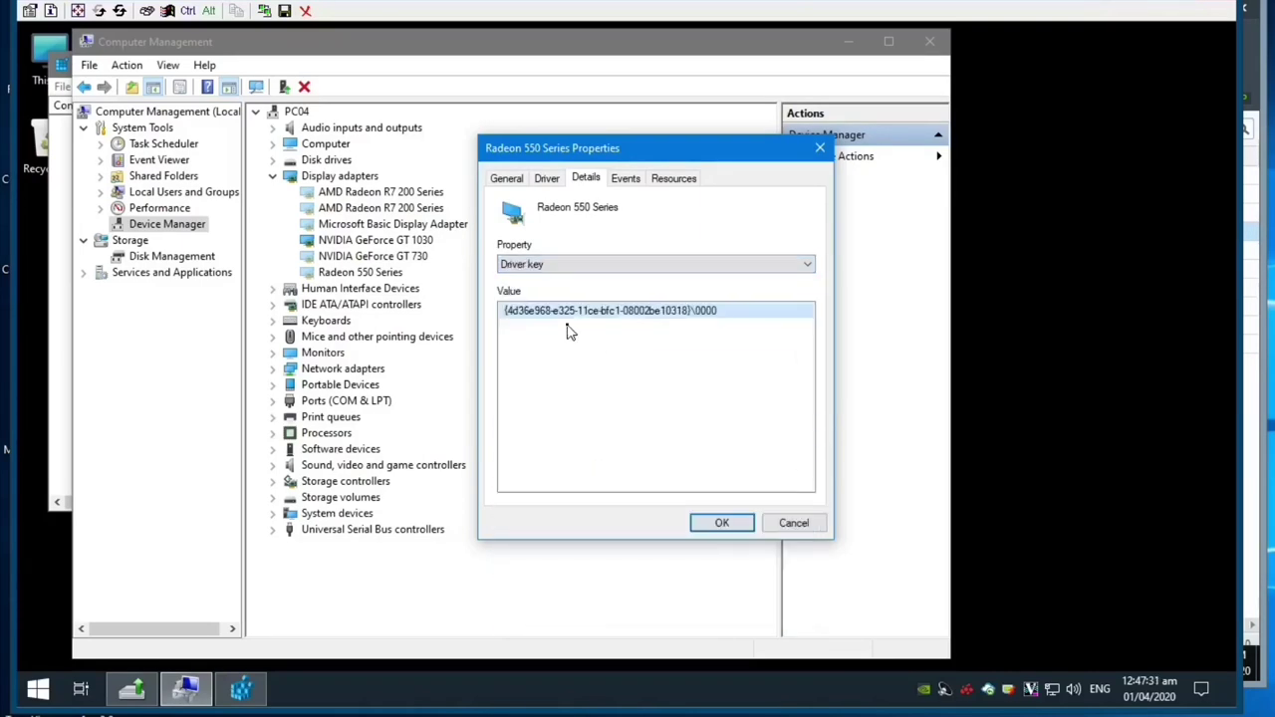
click(583, 314)
right_click(588, 315)
click(627, 323)
click(241, 689)
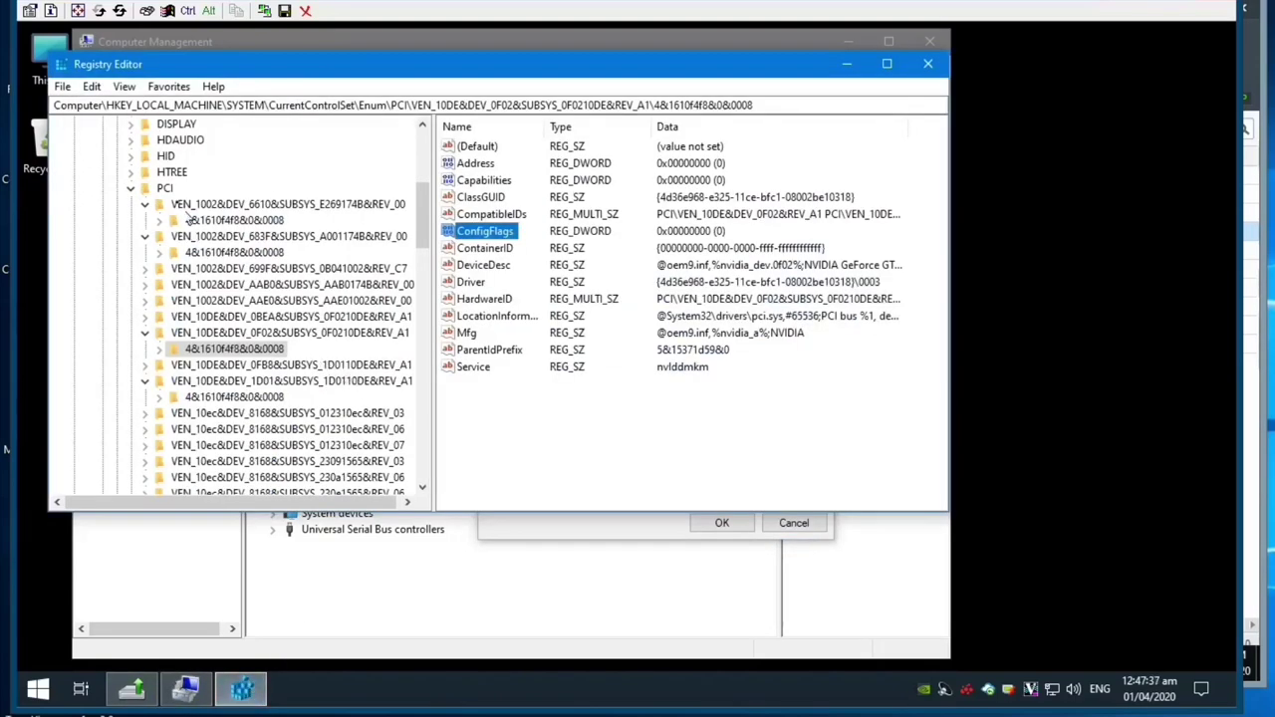
- Search the PCI key for the Radeon's driver key, finding VEN_1002&DEV_699F
click(164, 189)
right_click(169, 188)
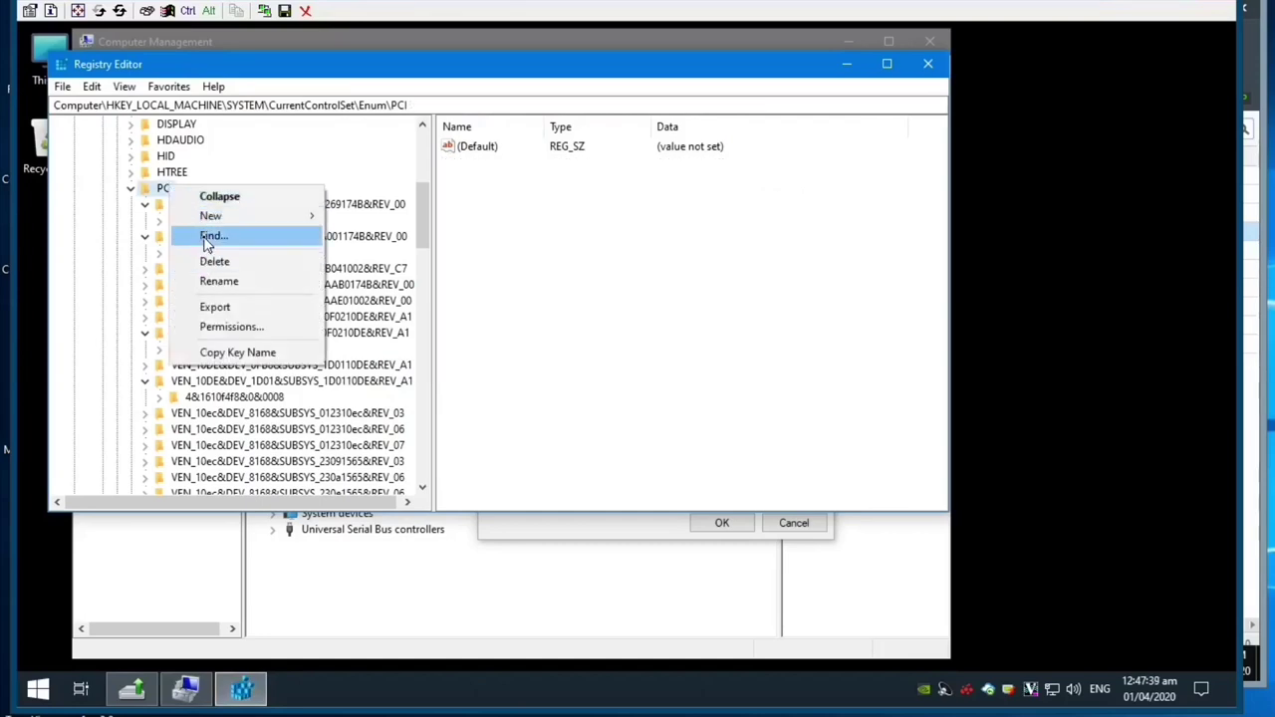
click(209, 236)
right_click(329, 175)
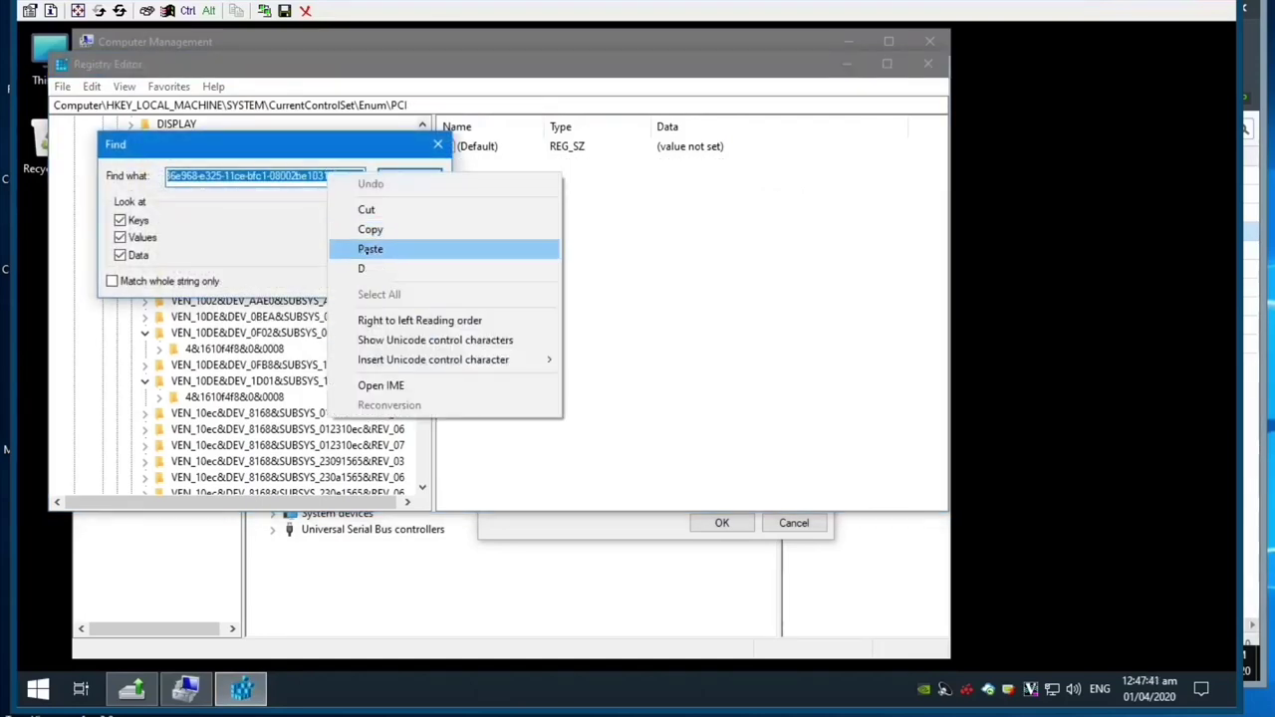
click(370, 249)
click(408, 176)
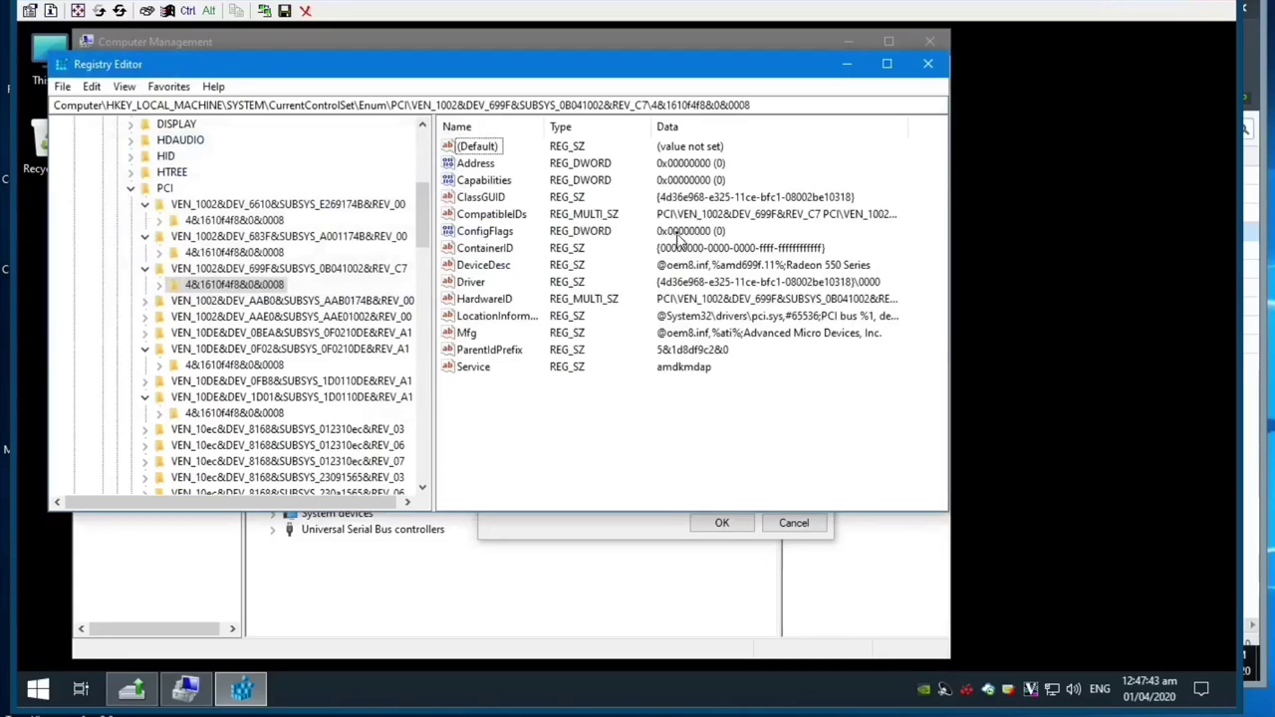
- Confirm the Radeon 550's ConfigFlags is already 0 and close Registry Editor
double_click(484, 231)
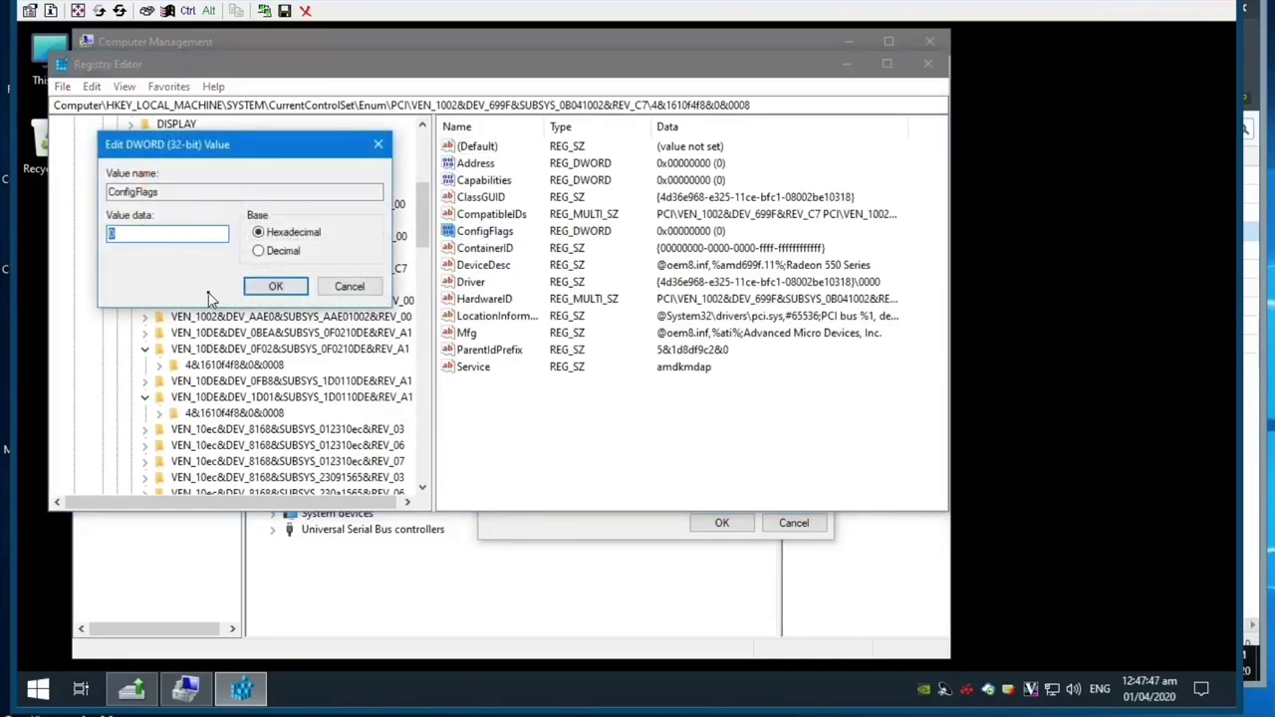
click(274, 285)
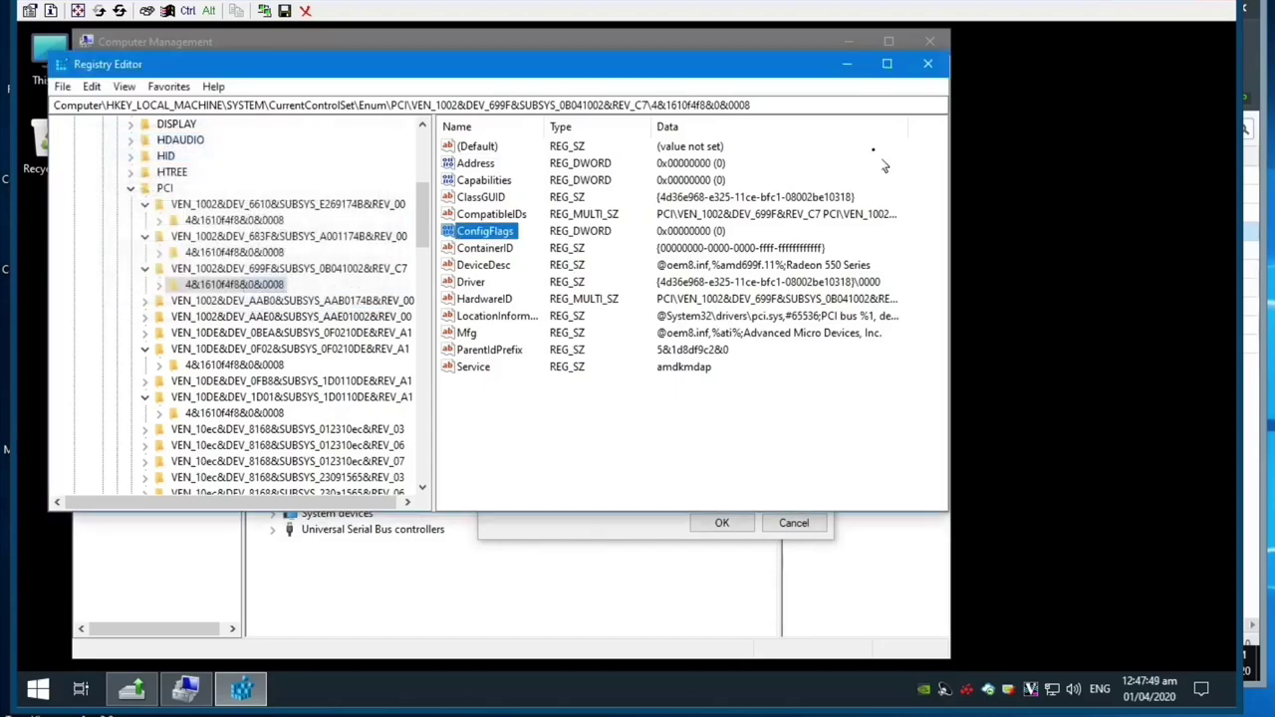
click(927, 64)
- Close the Radeon properties and Computer Management, then force-restart client PC04
click(726, 521)
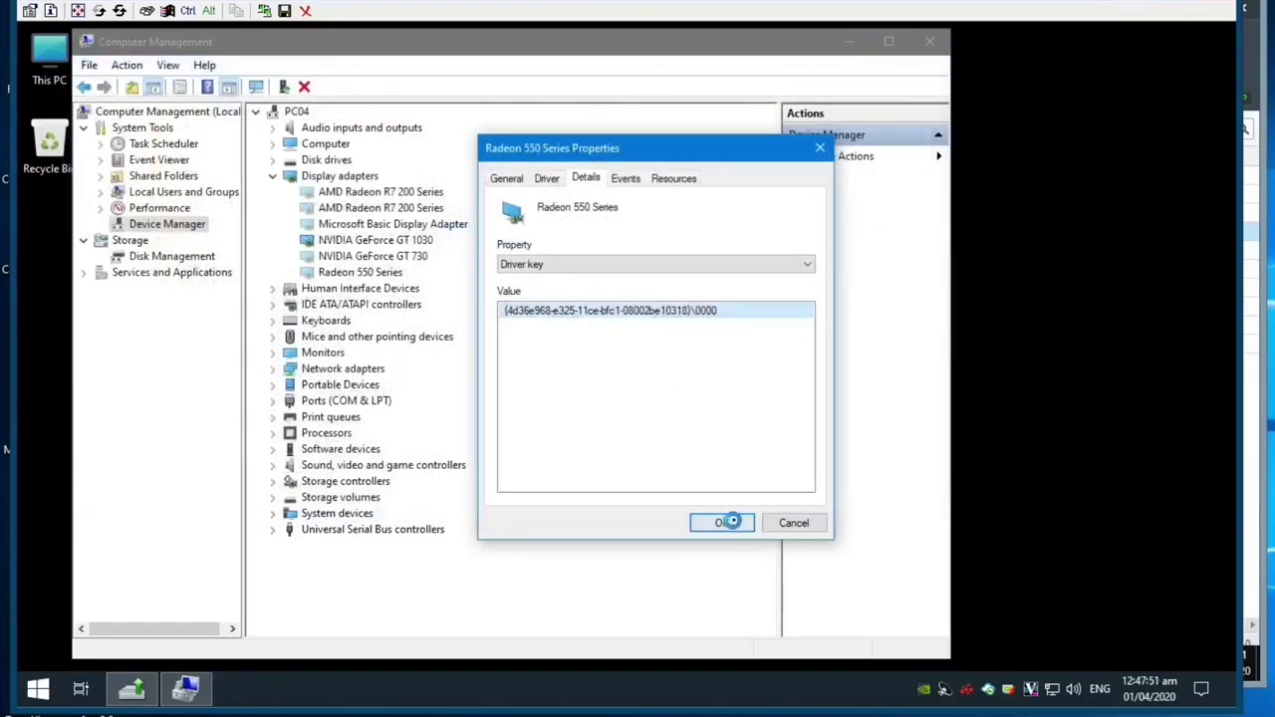
click(927, 44)
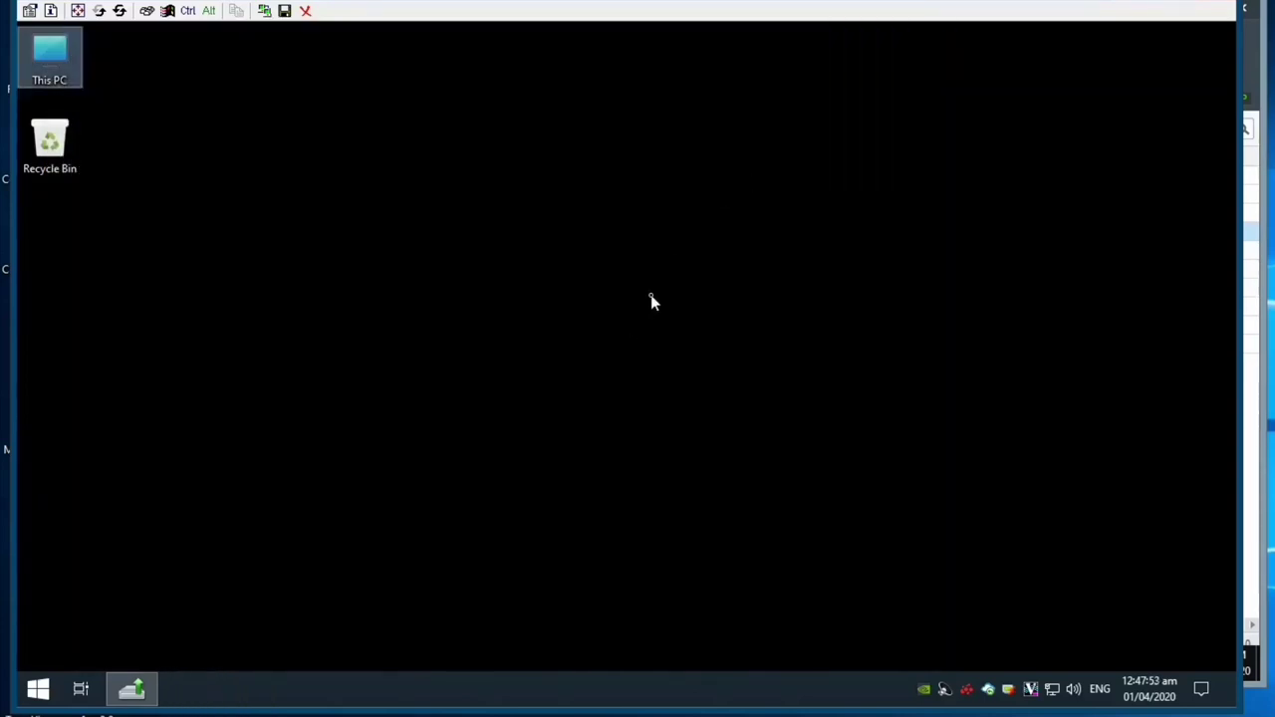
click(39, 688)
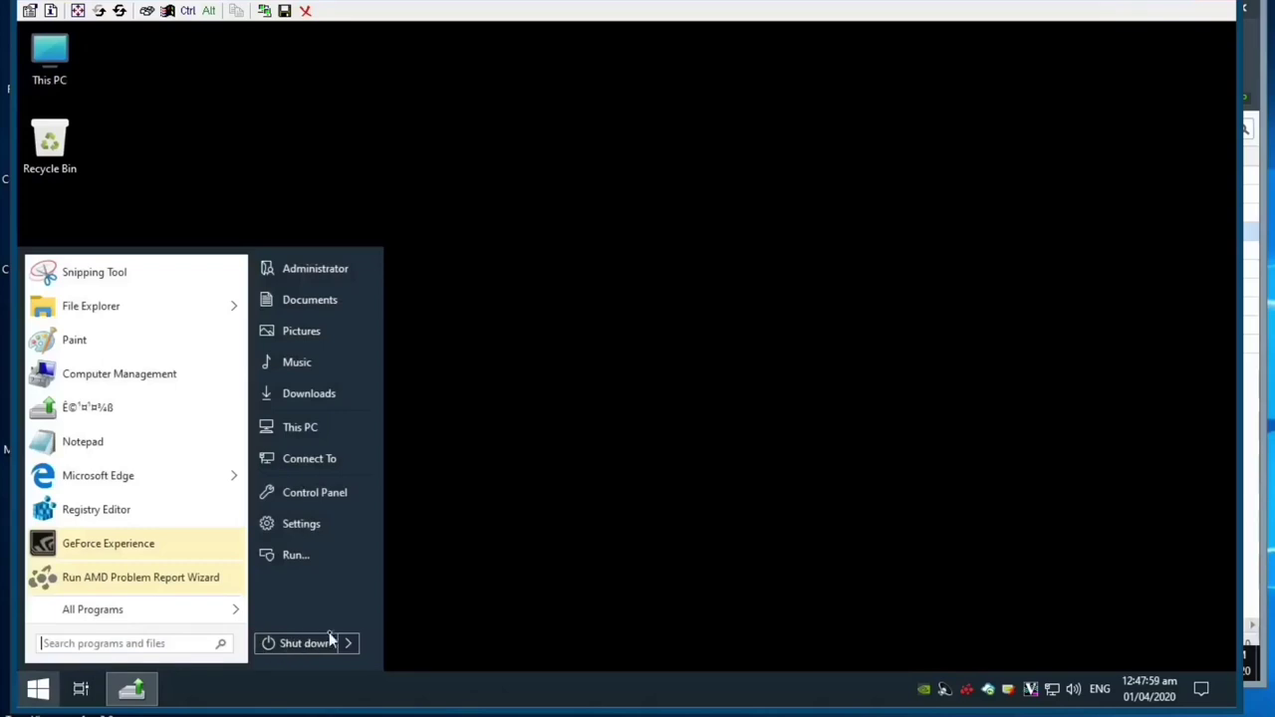
mouse_move(346, 645)
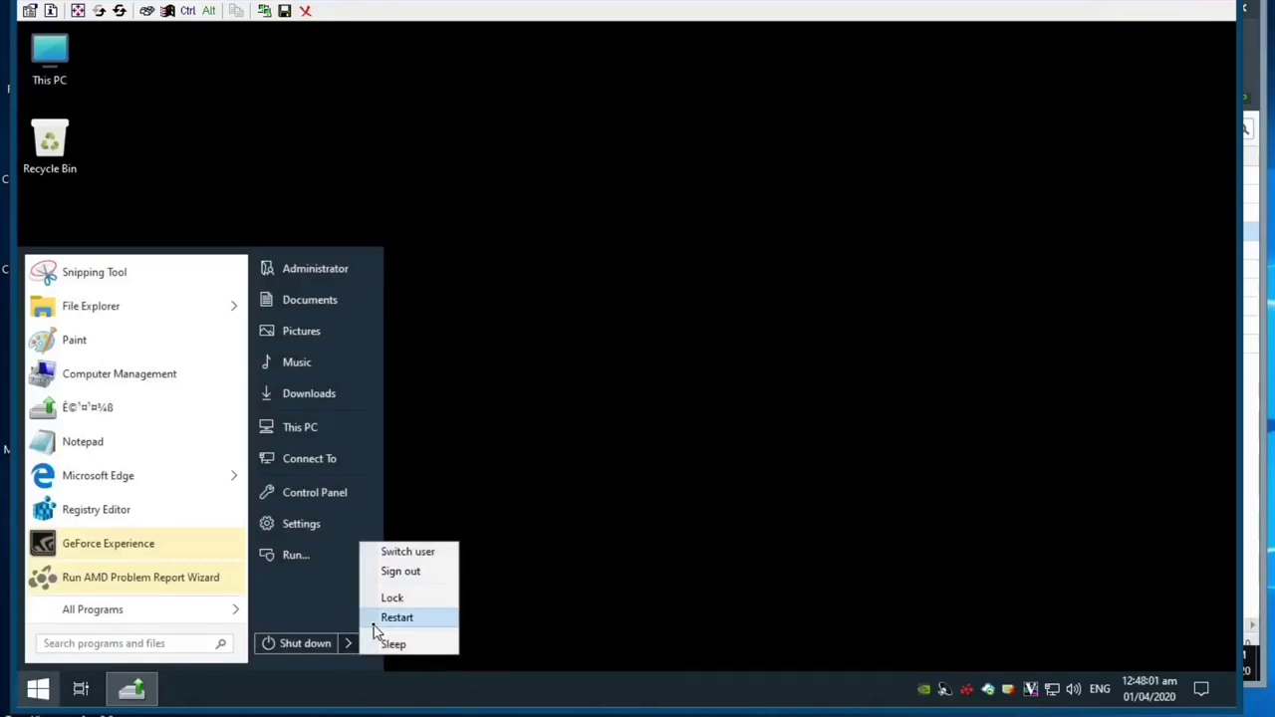
click(379, 619)
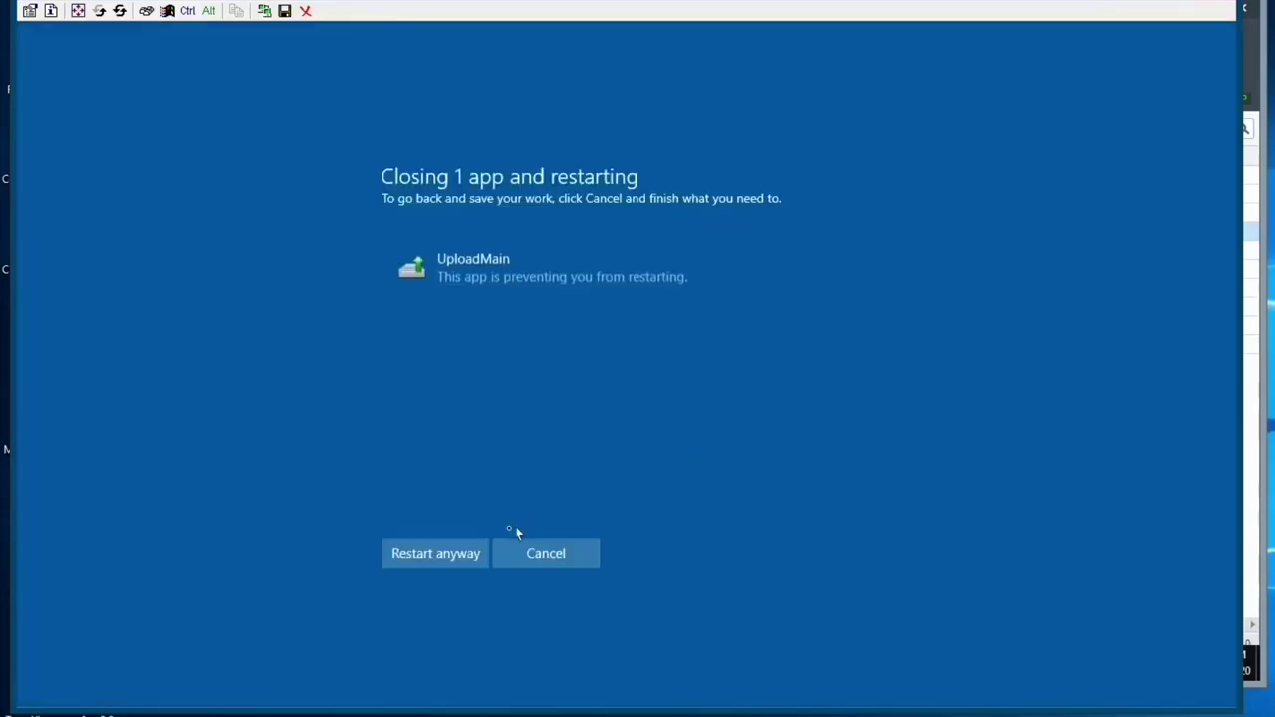
click(470, 555)
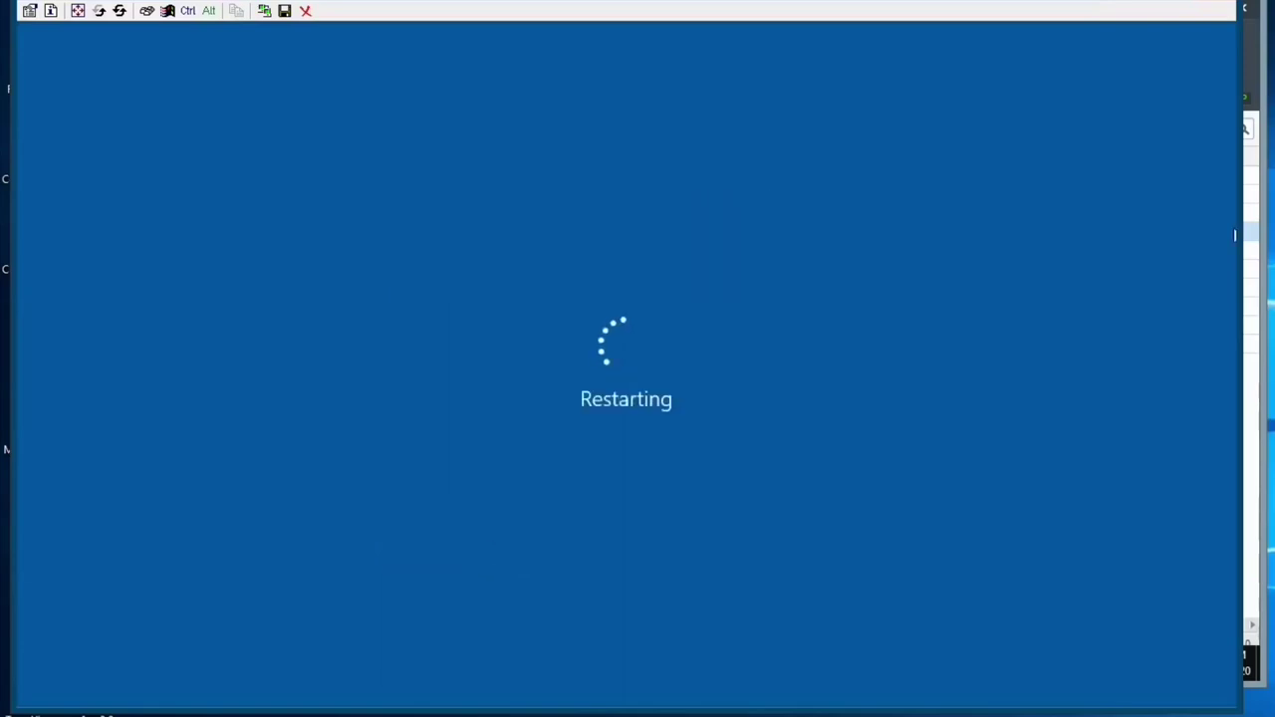
click(1219, 26)
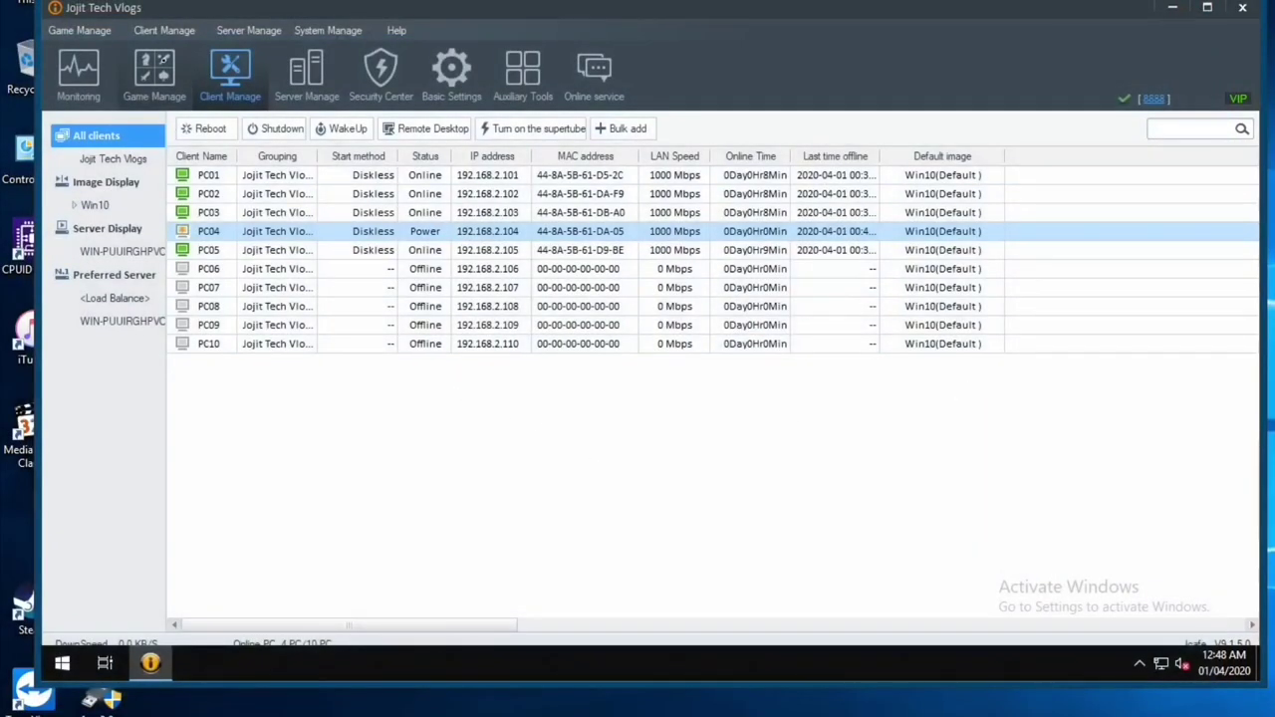
- Open Asset Management under Client Manage and sort it by client computer
click(183, 36)
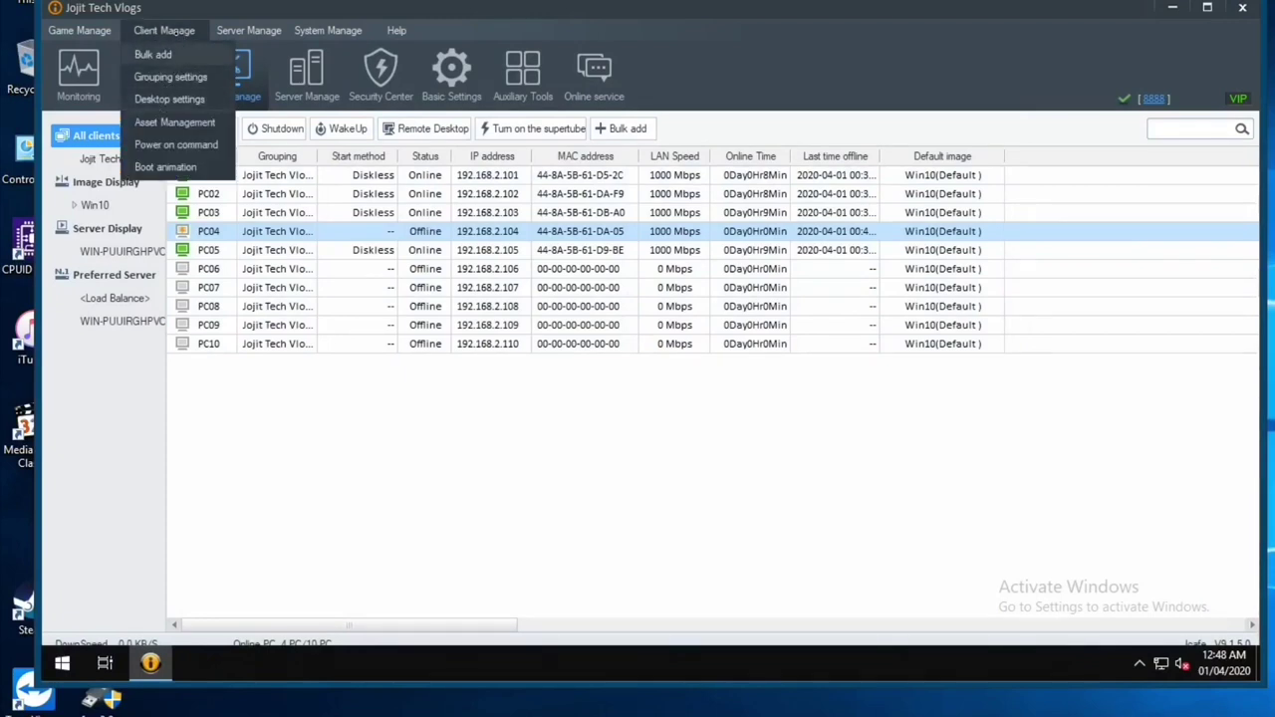
click(174, 32)
click(174, 33)
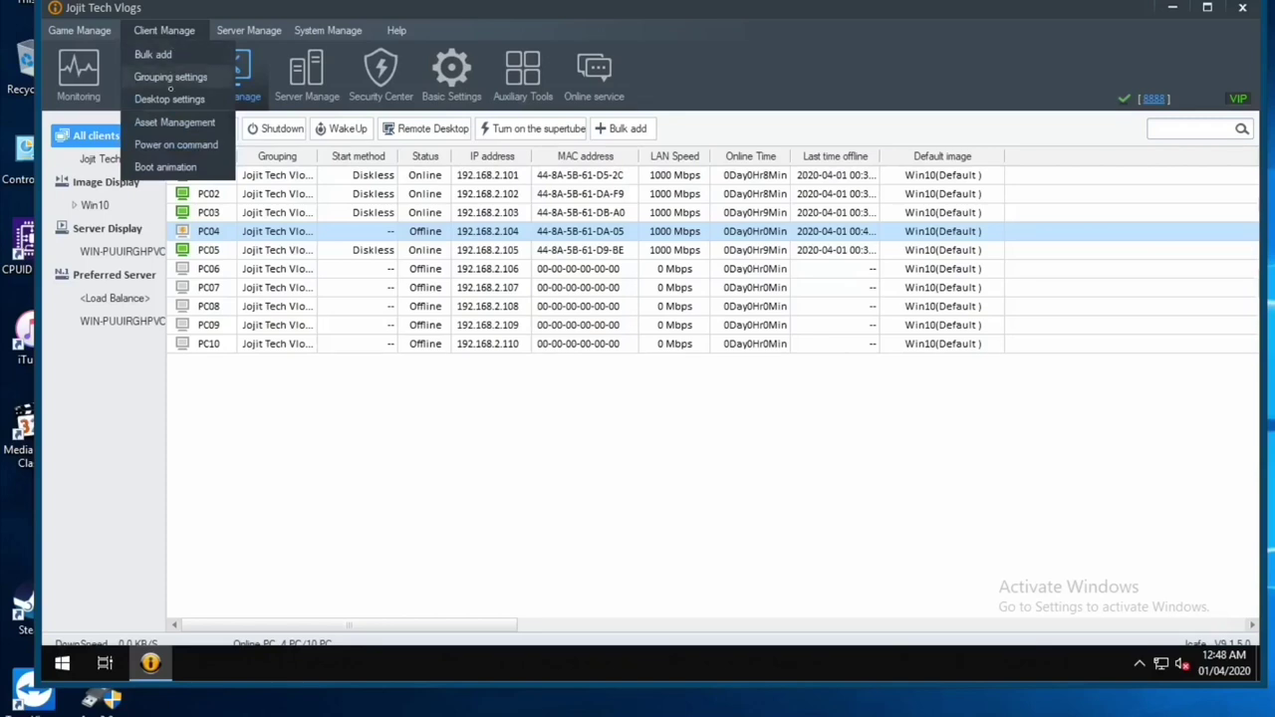
click(161, 123)
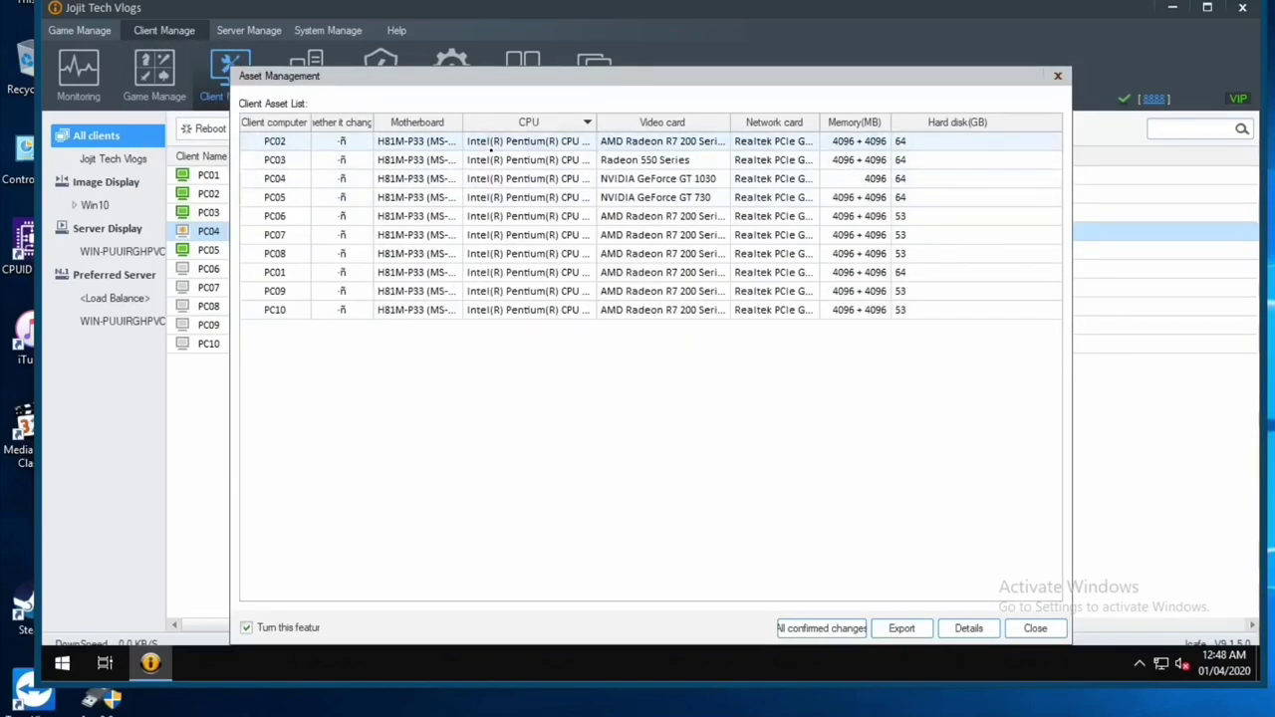
click(484, 159)
click(481, 179)
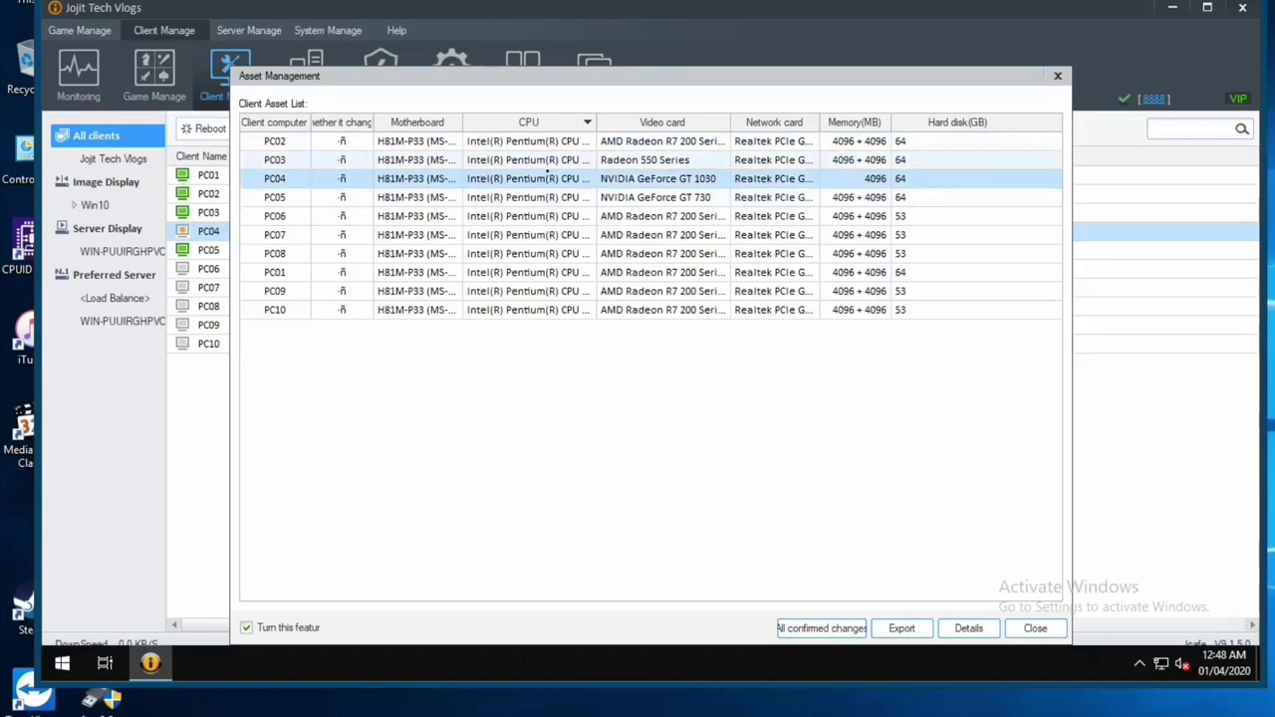
click(302, 122)
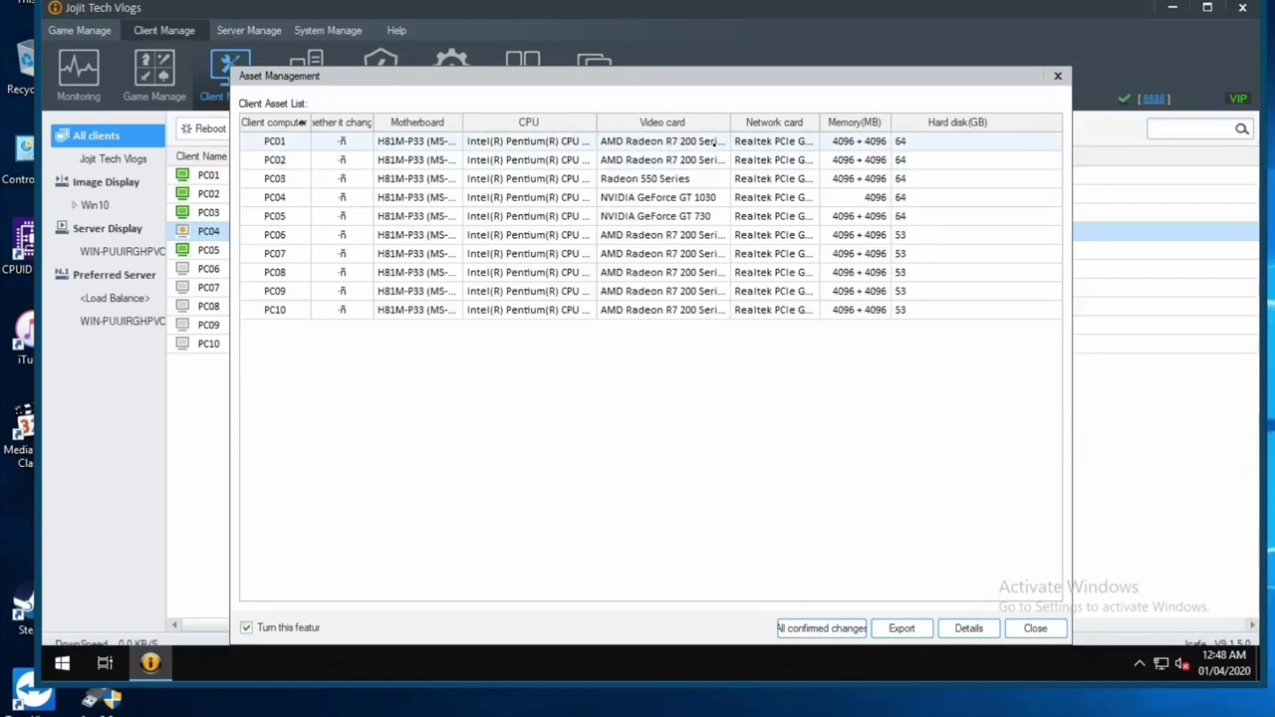
- Check the video cards of PC02 through PC05, confirming PC04 has a GeForce GT 1030
click(699, 162)
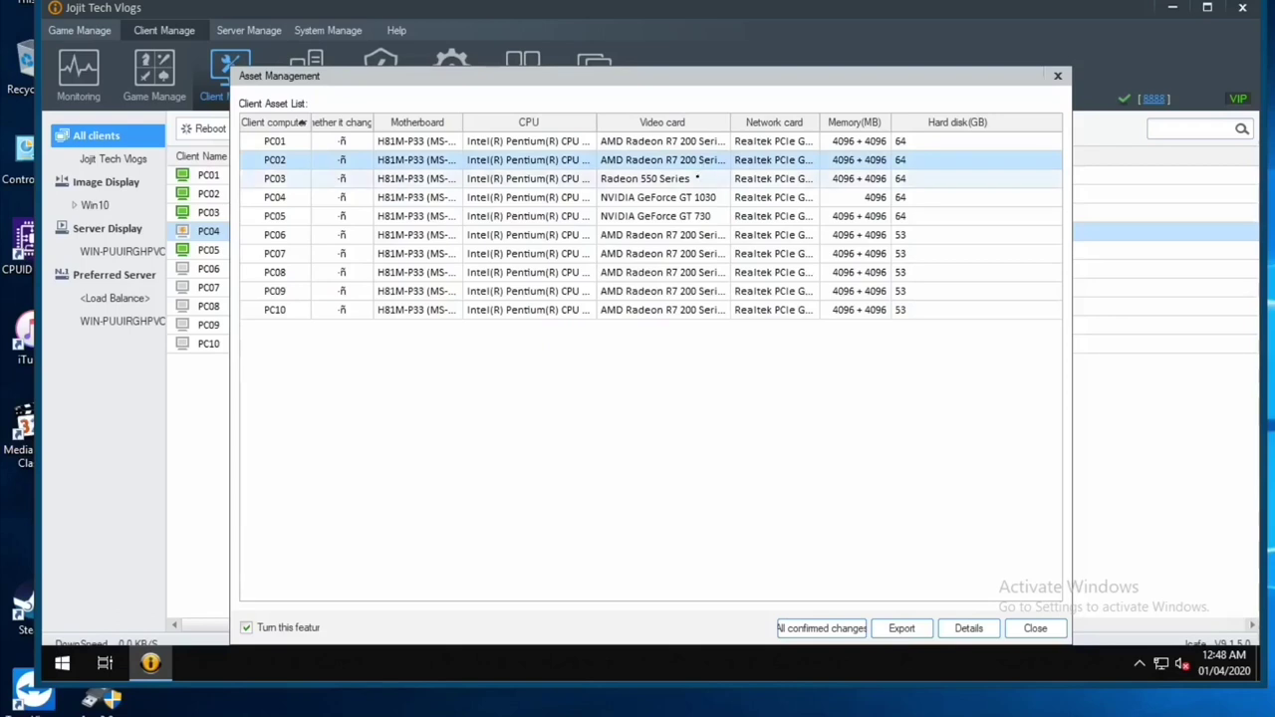
click(694, 183)
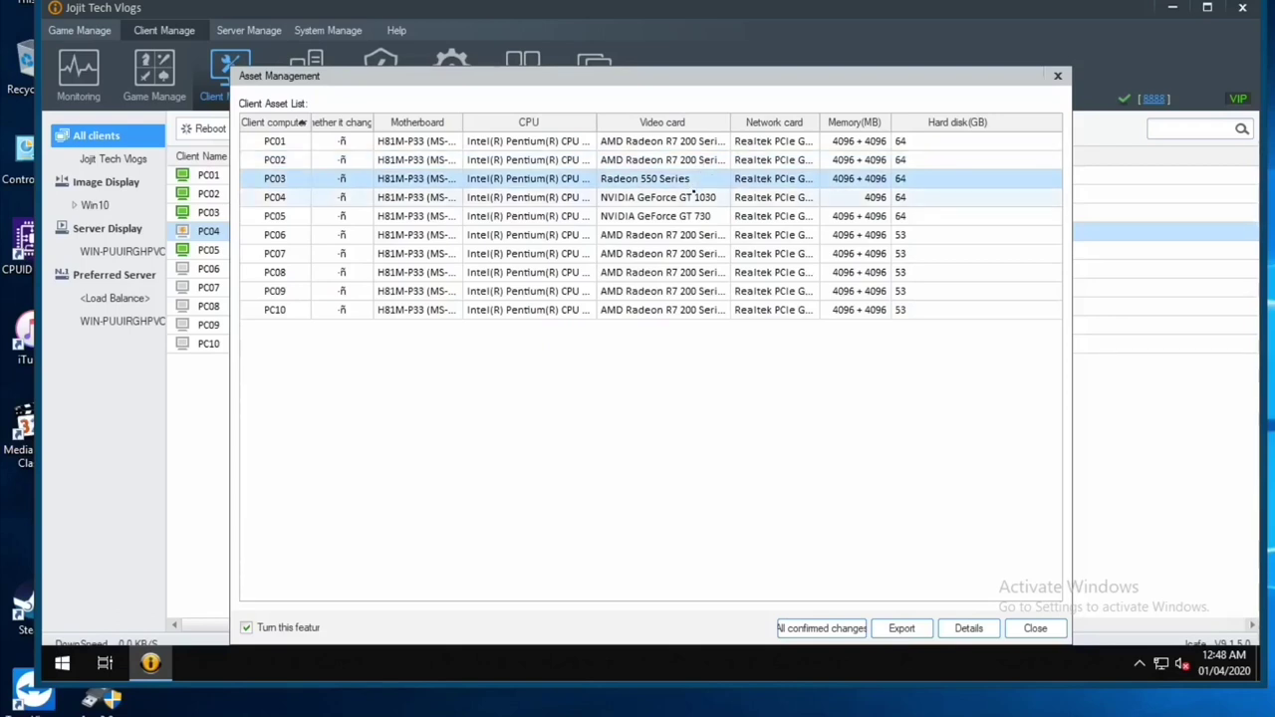
click(696, 200)
click(704, 197)
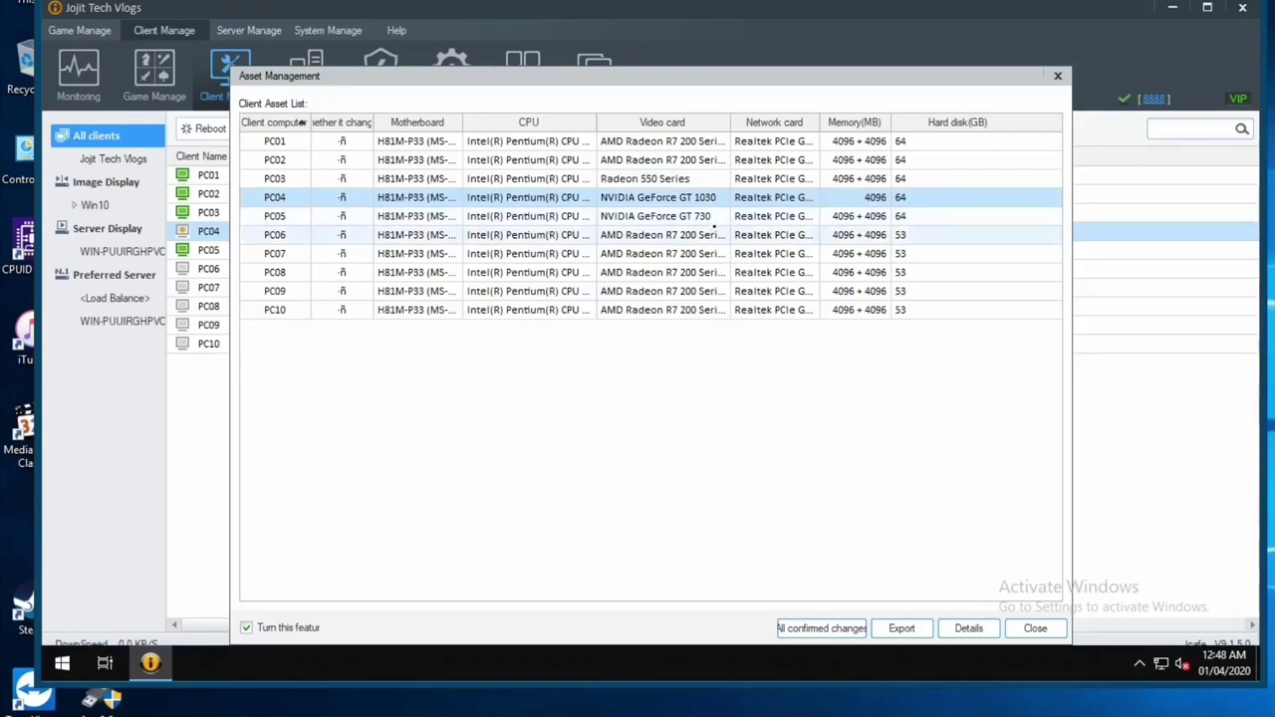
click(718, 221)
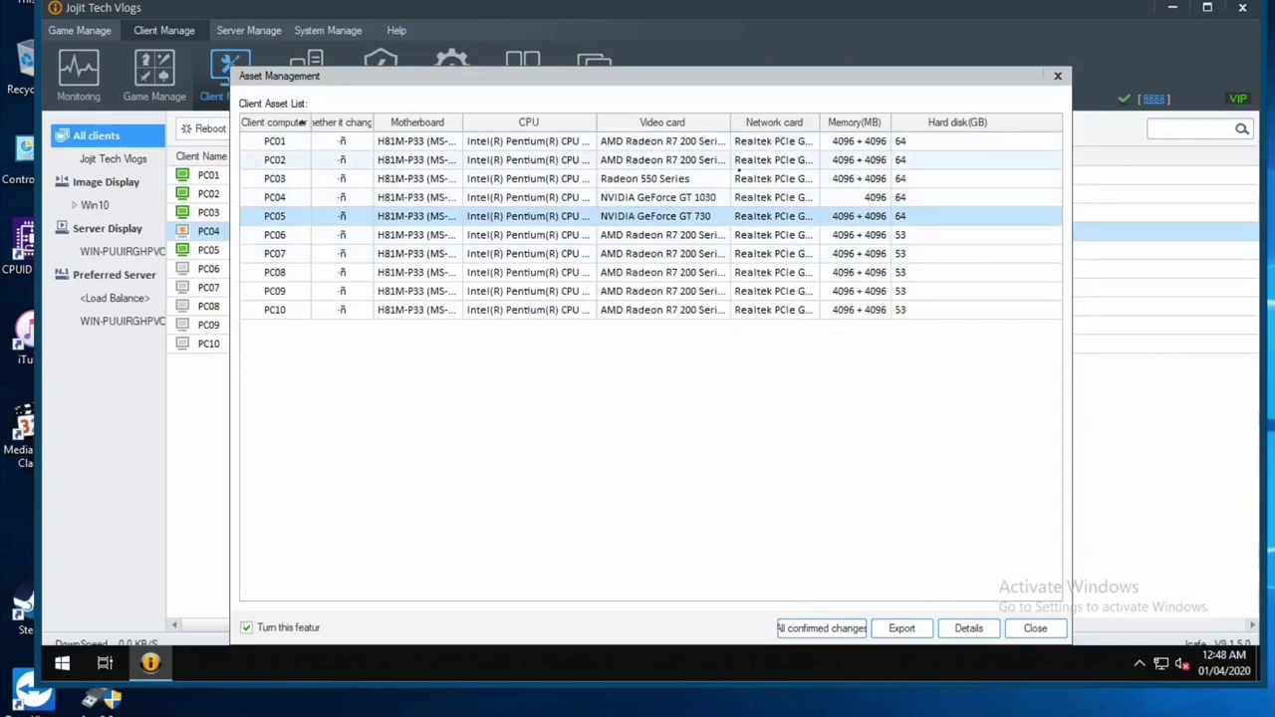
- Add a Video card column to the client list through Column settings
click(1058, 76)
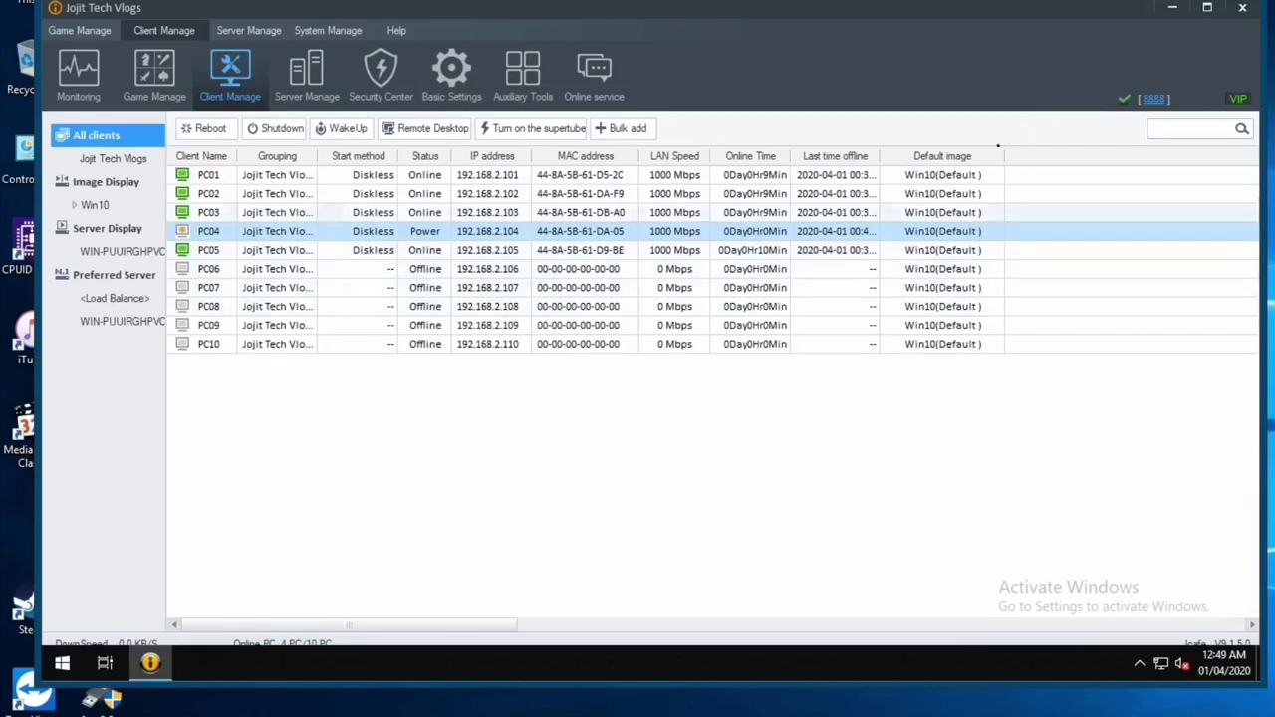
right_click(826, 360)
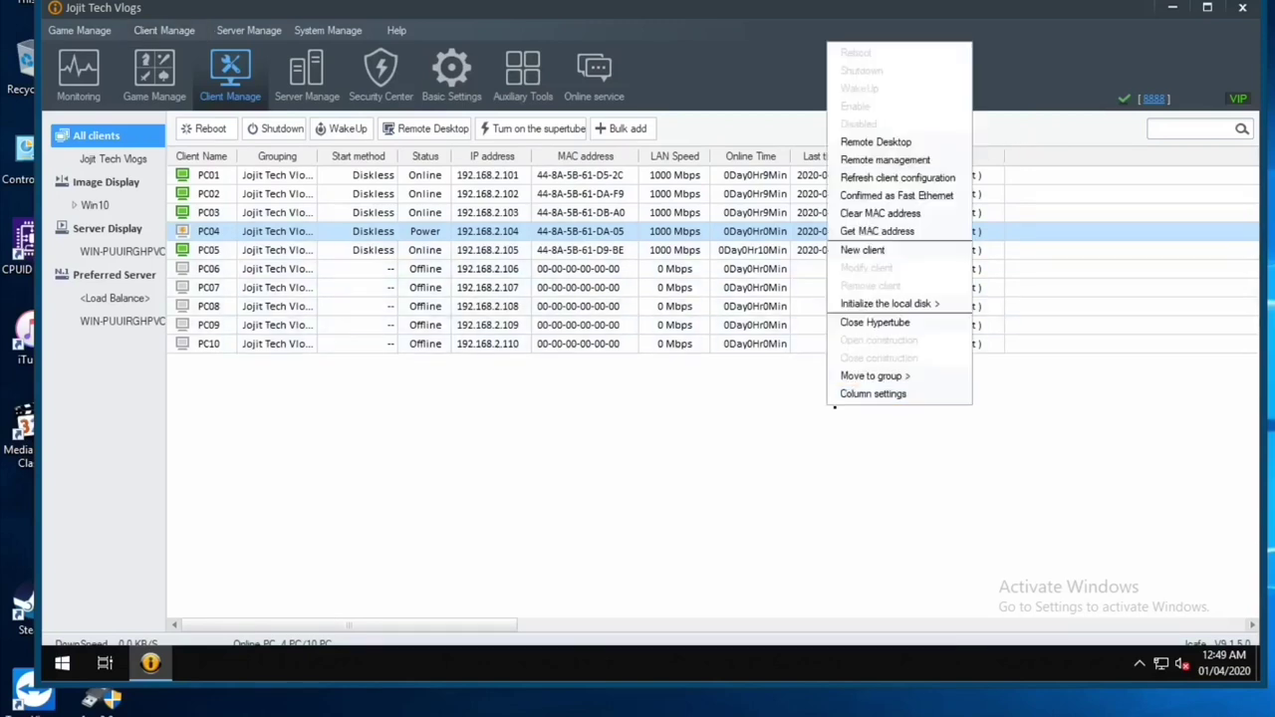
mouse_move(860, 376)
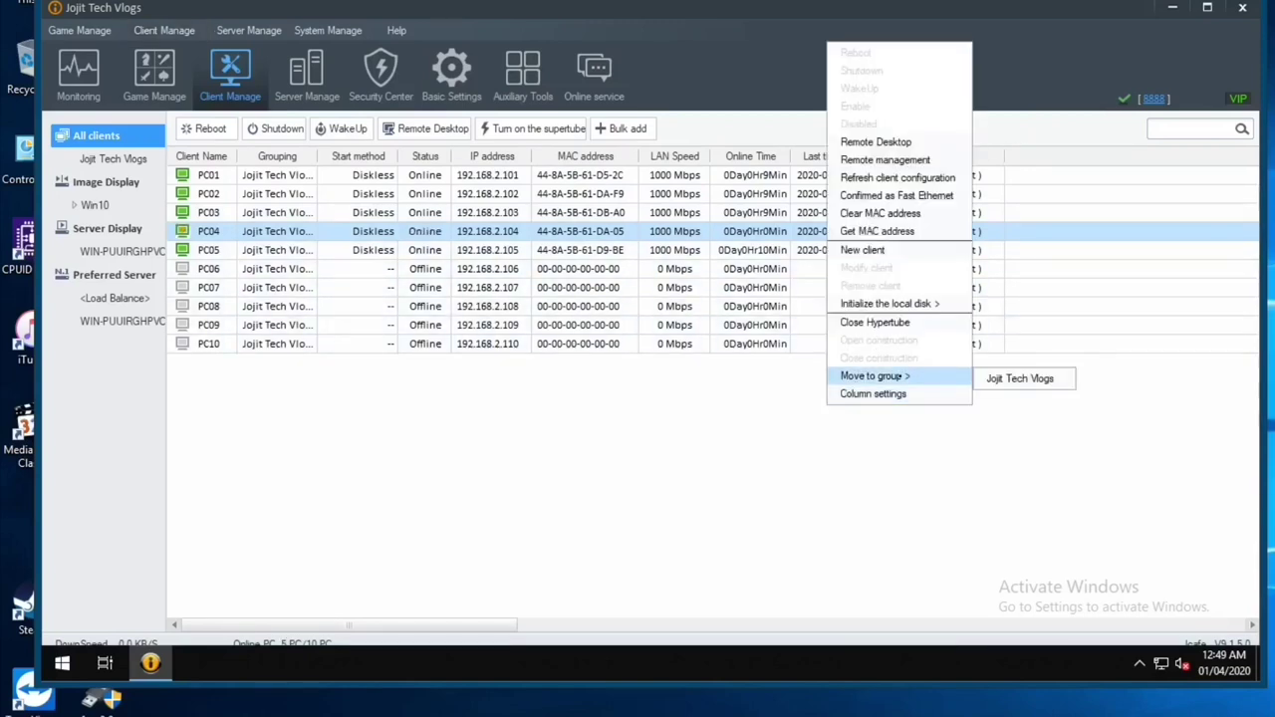
click(872, 393)
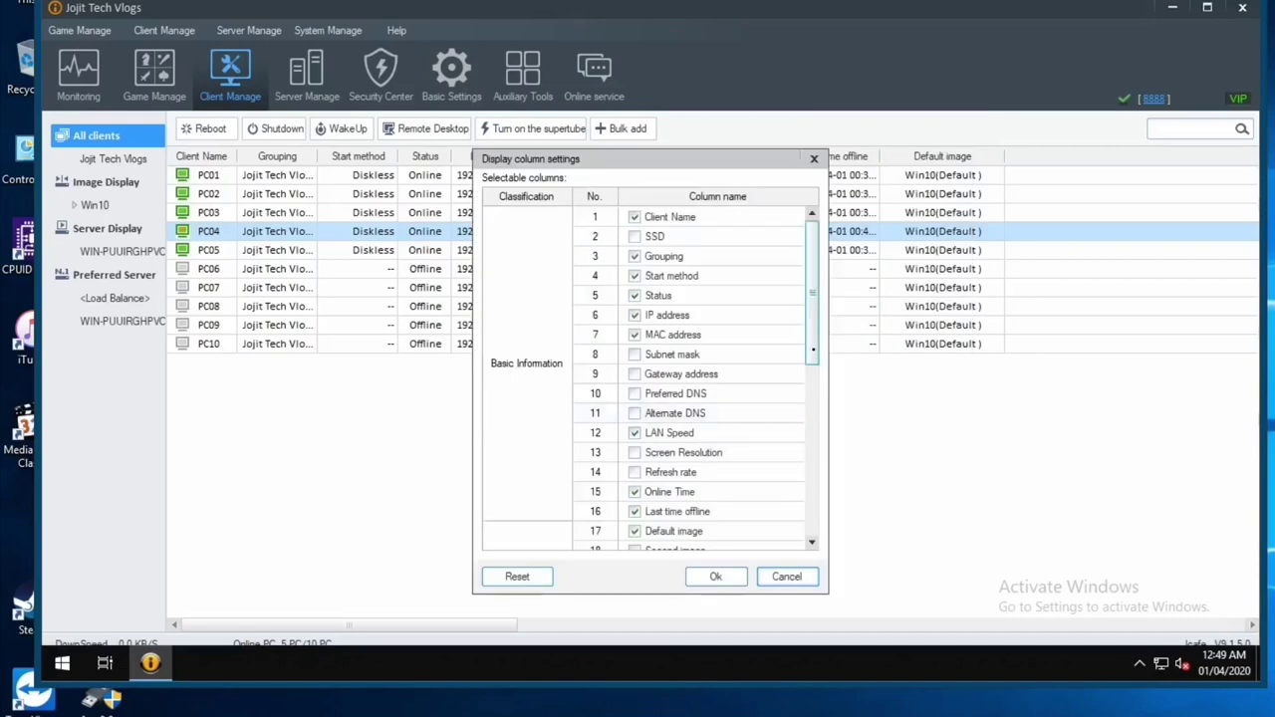
drag(812, 349, 811, 528)
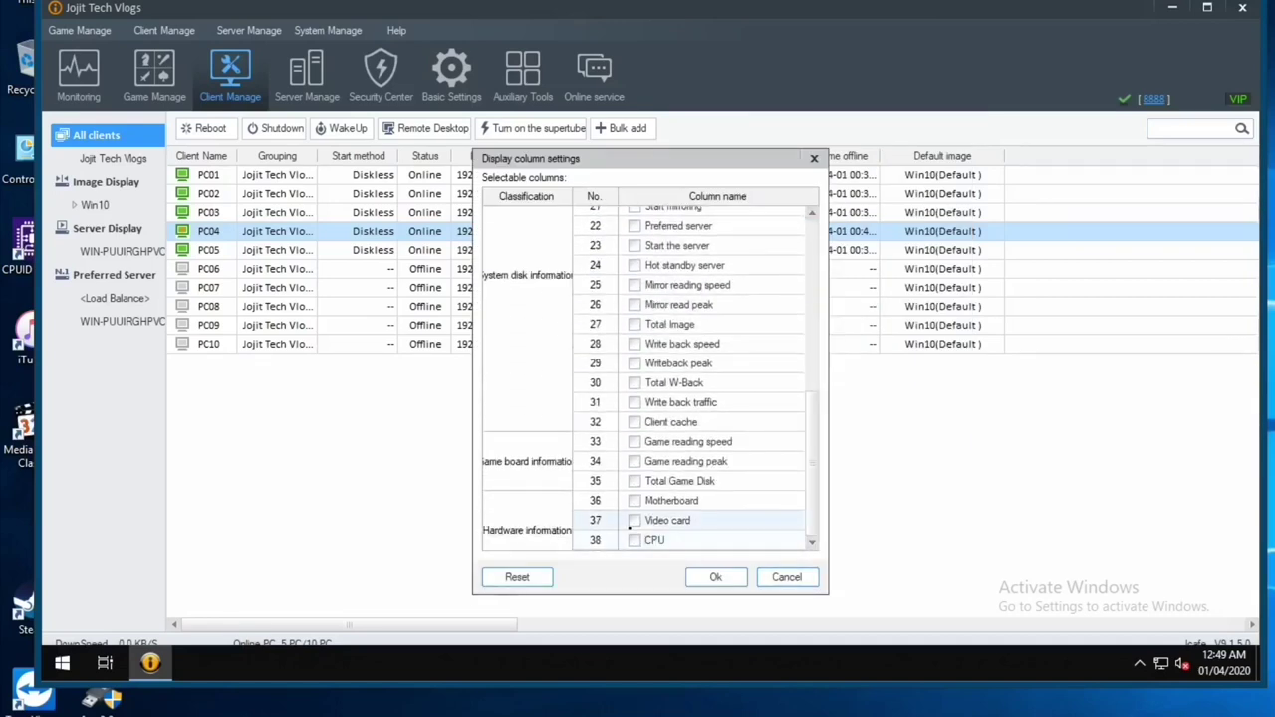
click(635, 521)
click(713, 577)
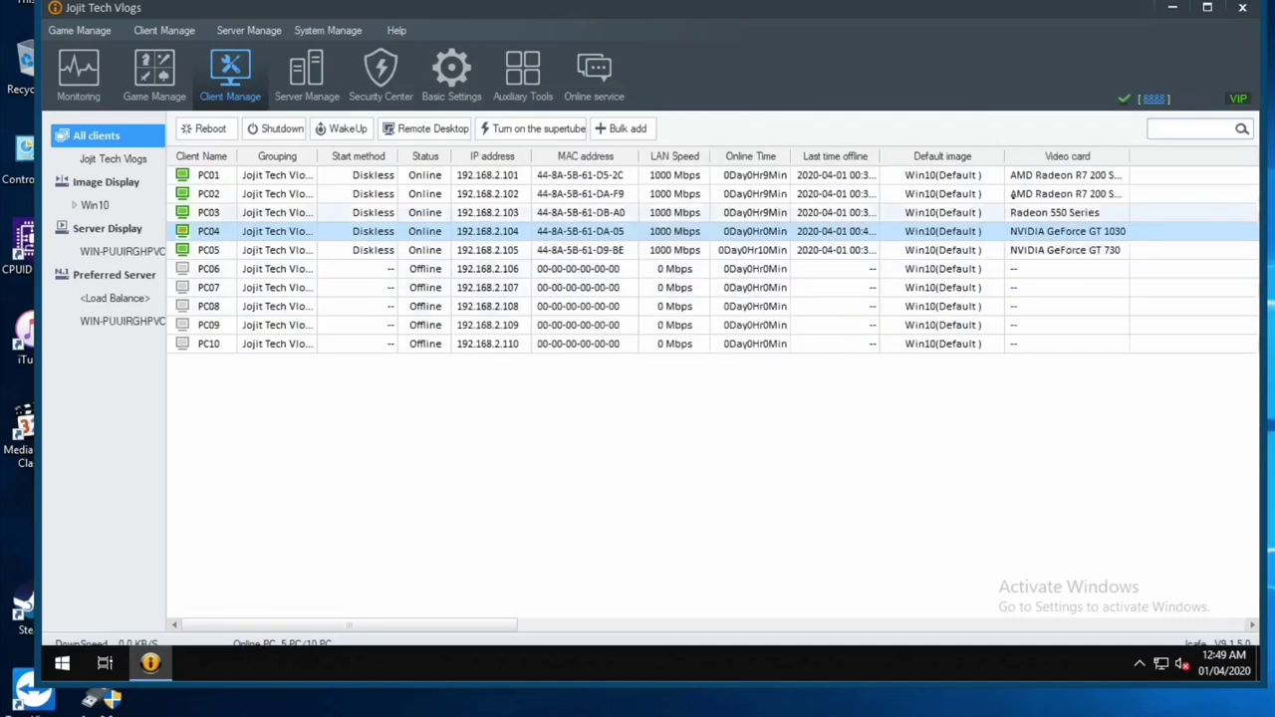
- Compare client video cards: PC01–PC02 Radeon R7 200, PC03 Radeon 550, PC04 GT 1030, PC05 GT 730
click(1006, 176)
click(1001, 194)
click(996, 212)
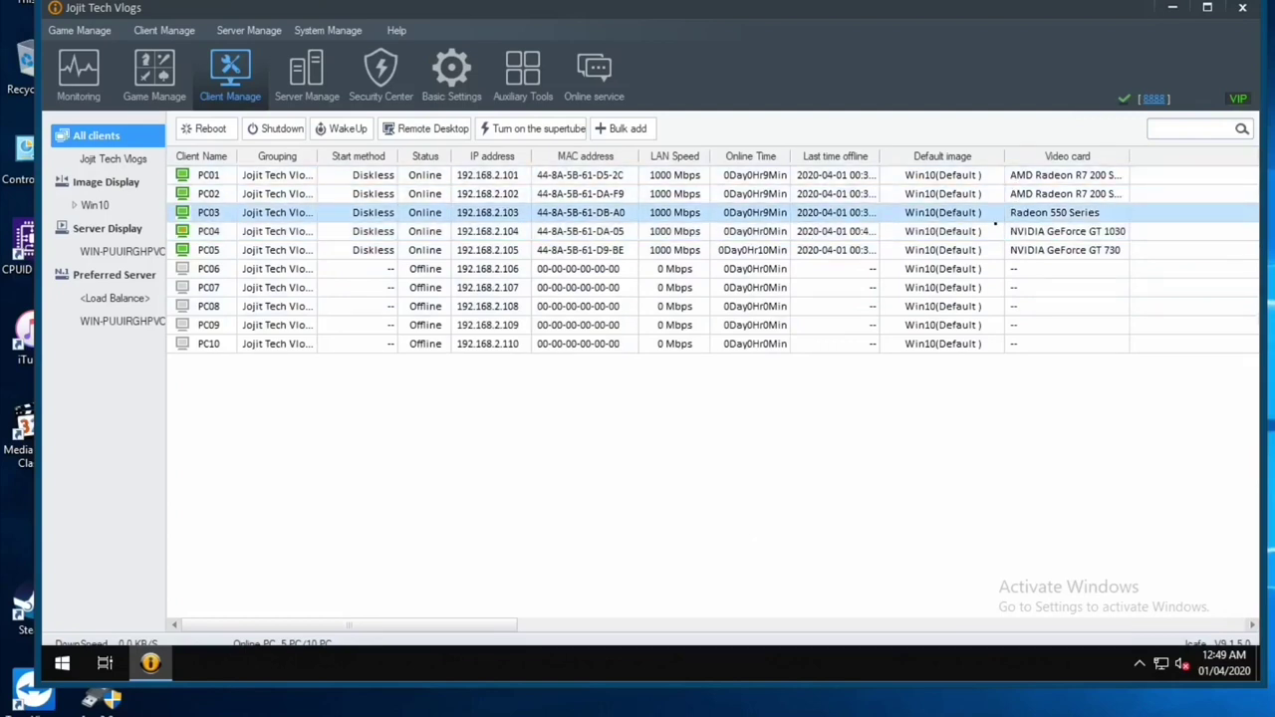
click(996, 231)
click(998, 250)
click(1008, 175)
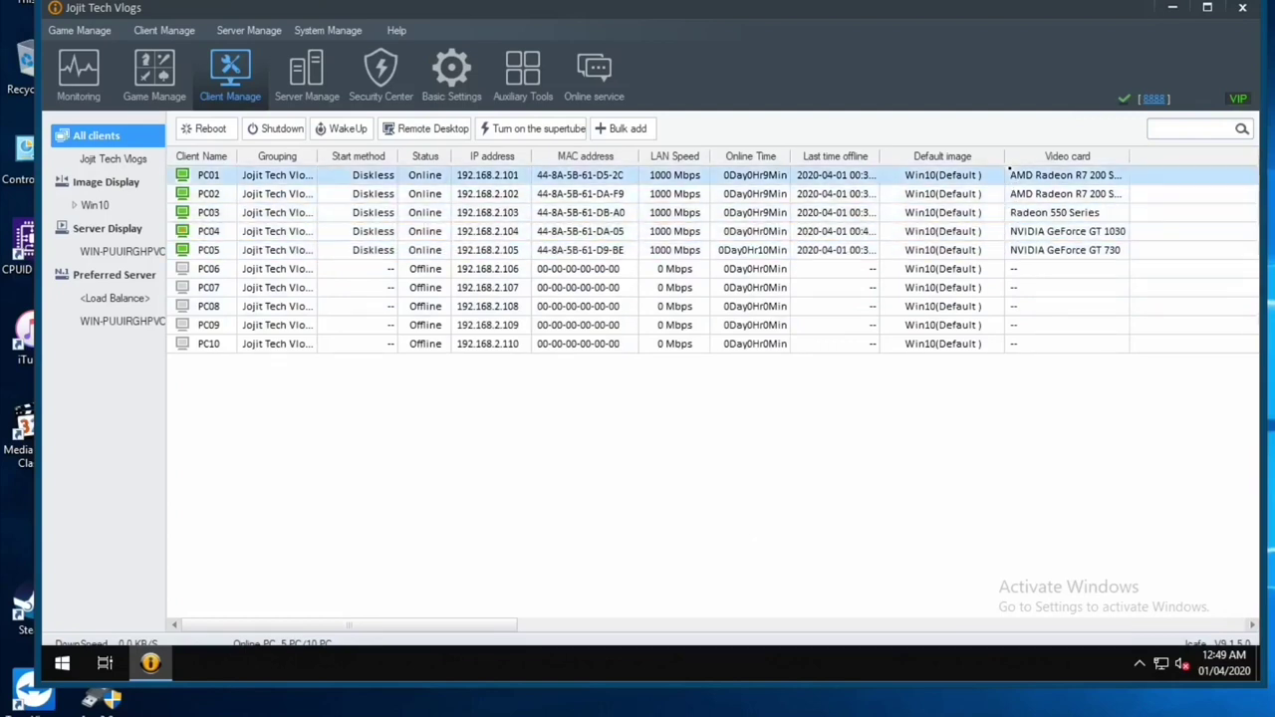
click(996, 194)
click(988, 212)
click(981, 250)
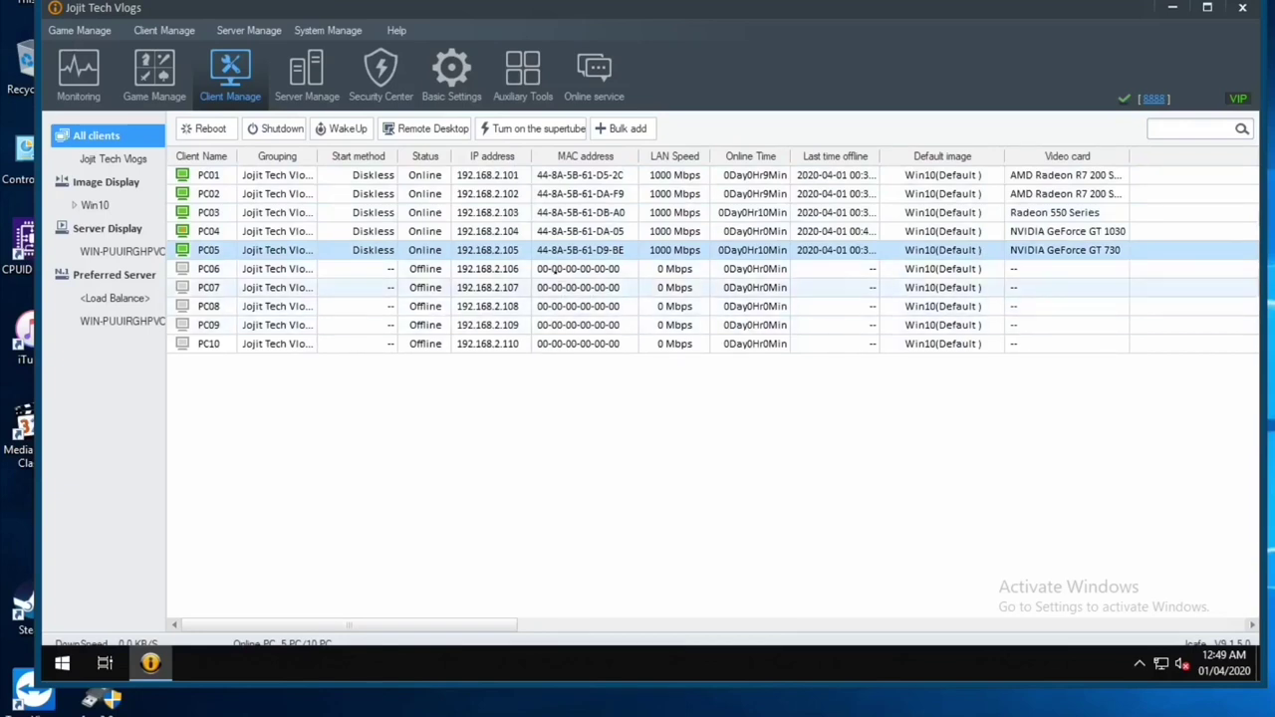
double_click(335, 231)
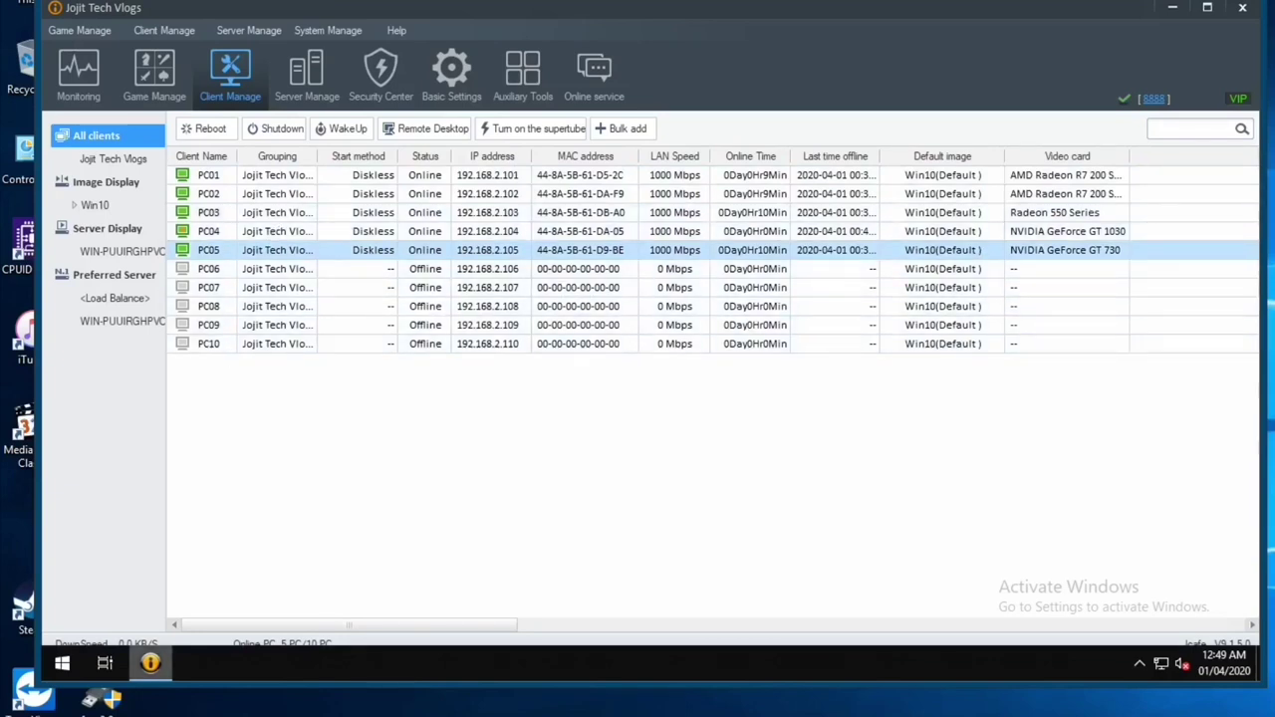
- Connect to pc04 at 192.168.2.104 in TurboVNC and bring its desktop fully into view
click(897, 442)
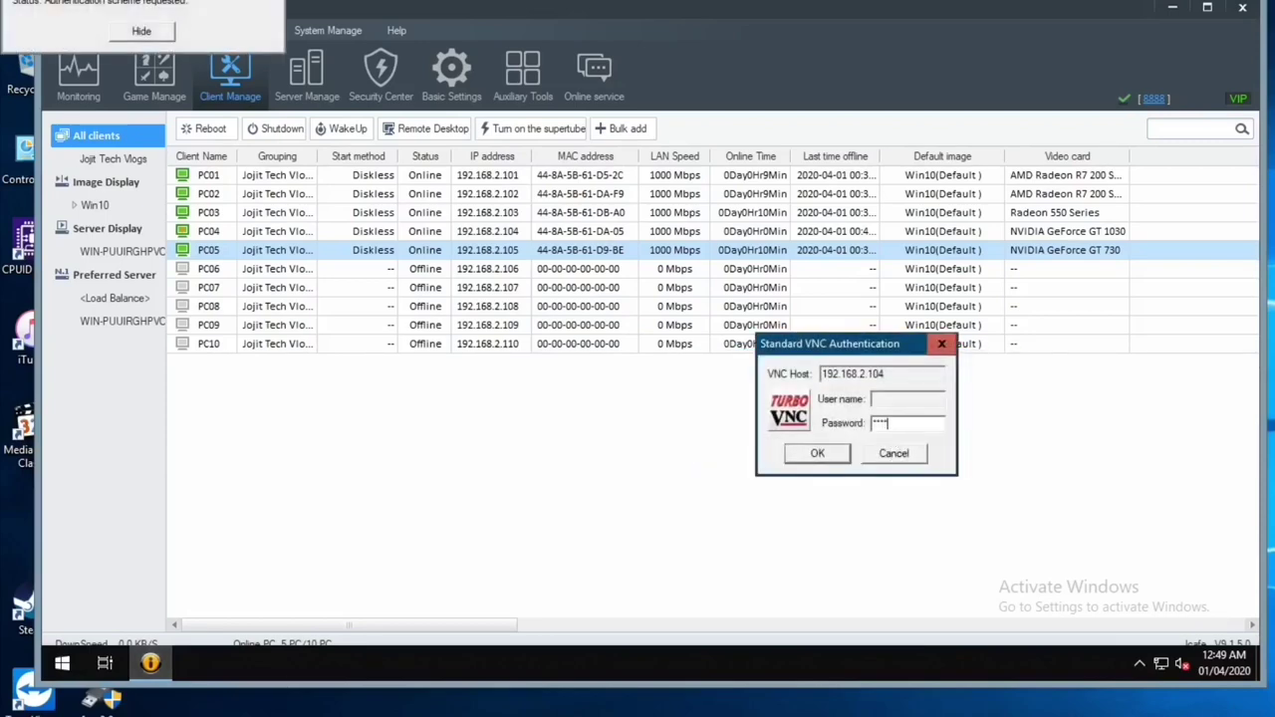
click(835, 454)
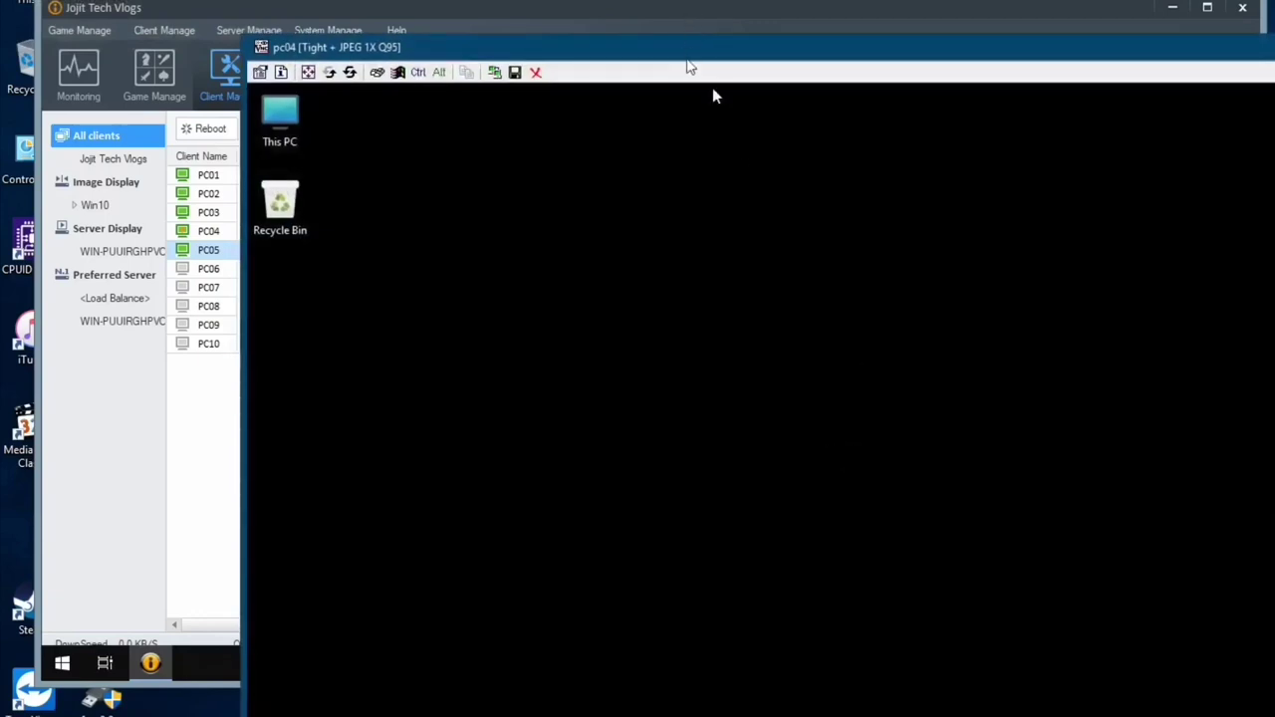
drag(694, 45, 495, 62)
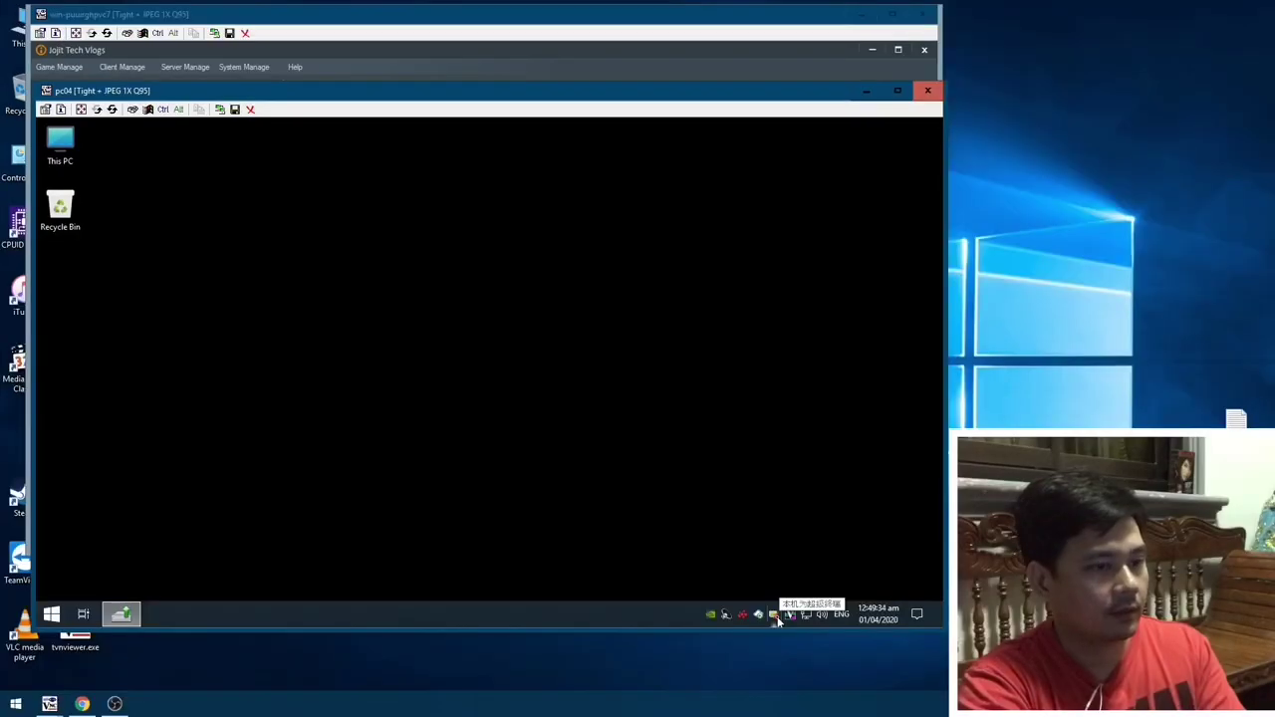
- With the super-admin password, save pc04's changes as restore point 5, restart it, and return to the server console
click(443, 377)
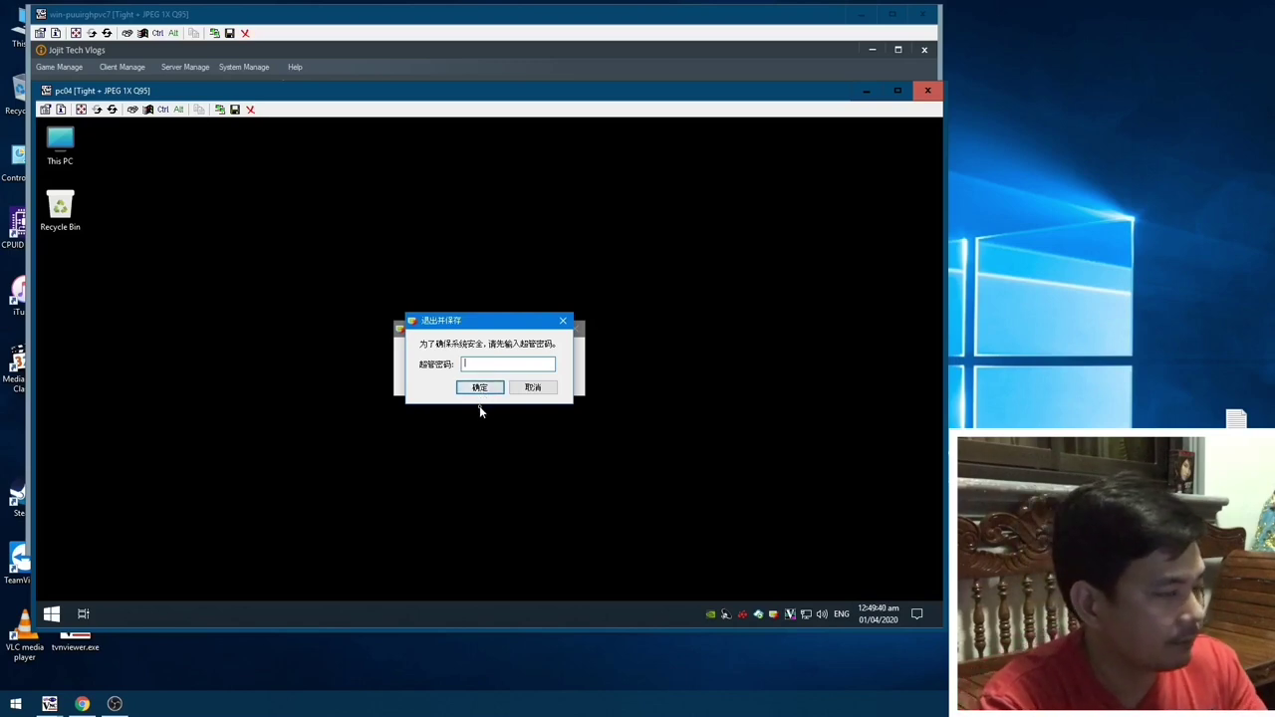
text(1)
key(ctrl+a)
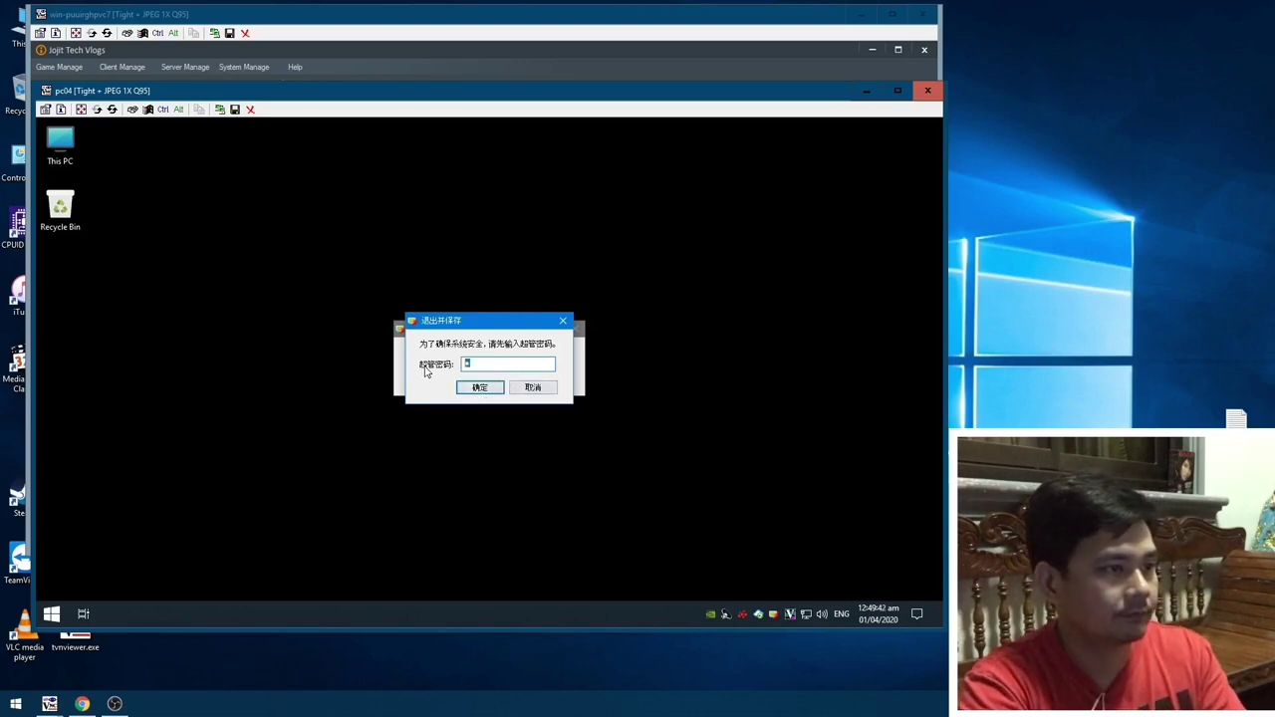
click(484, 389)
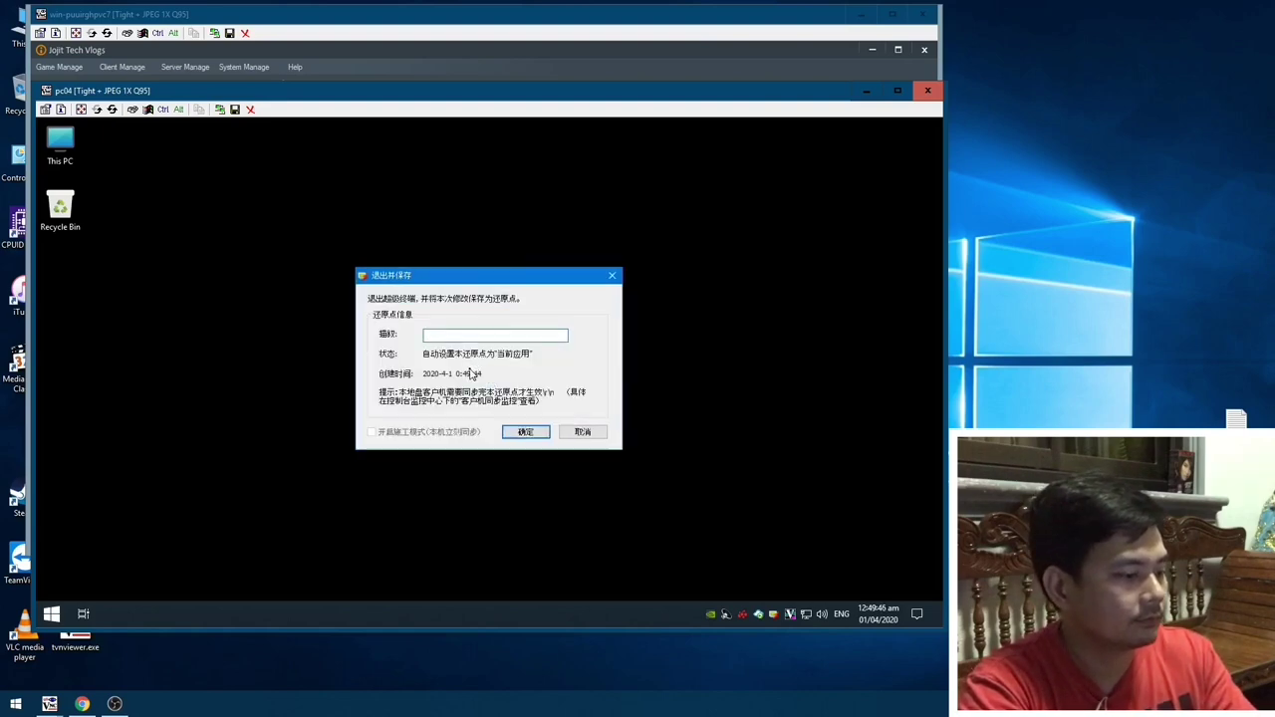
text(5)
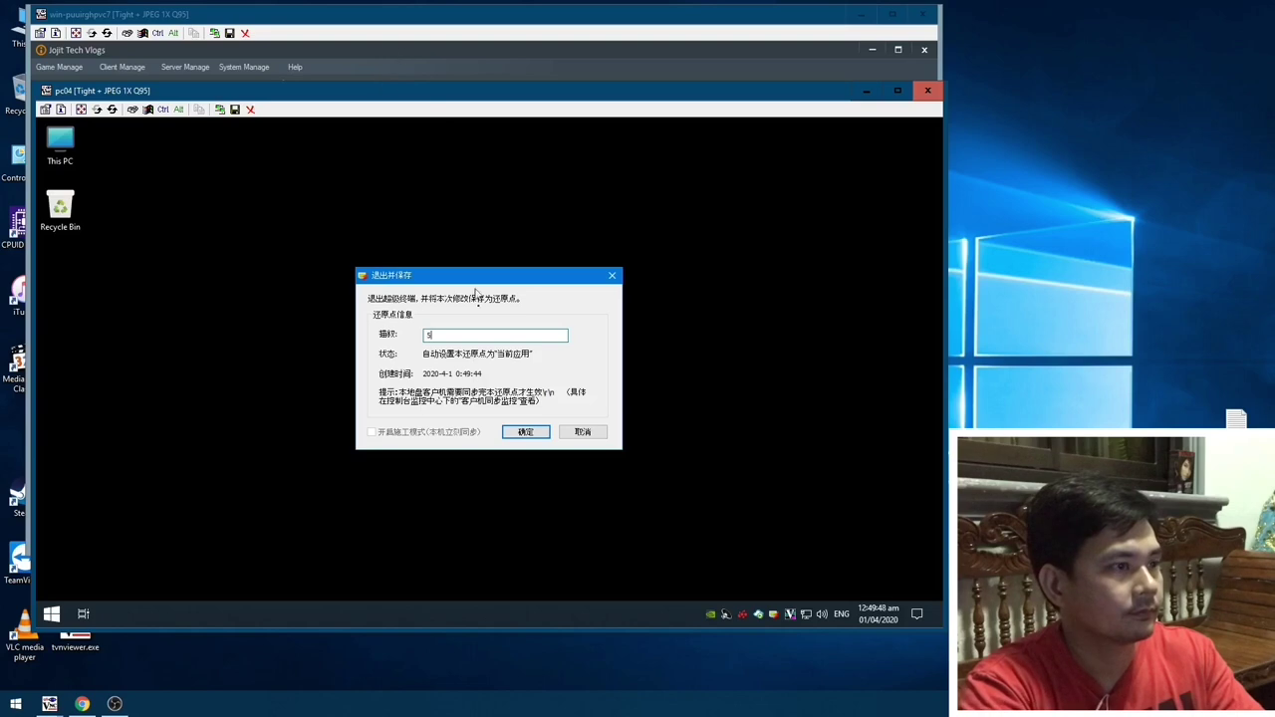
click(519, 434)
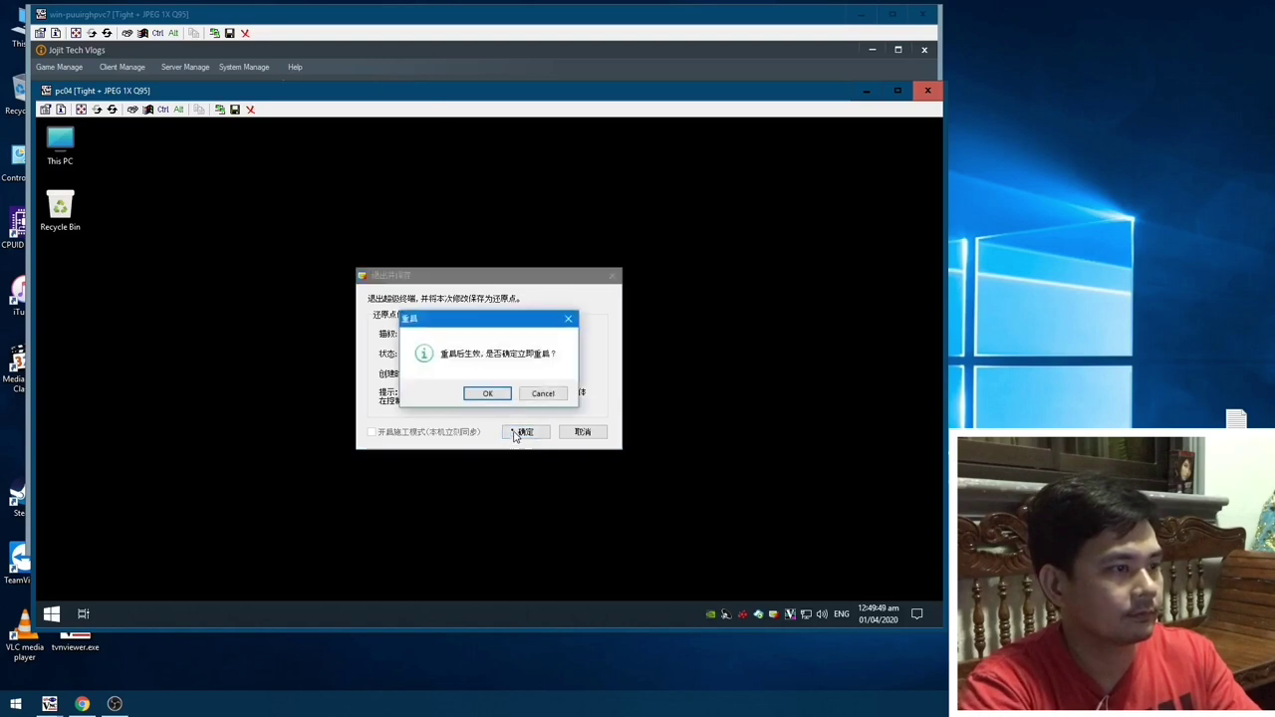
click(498, 395)
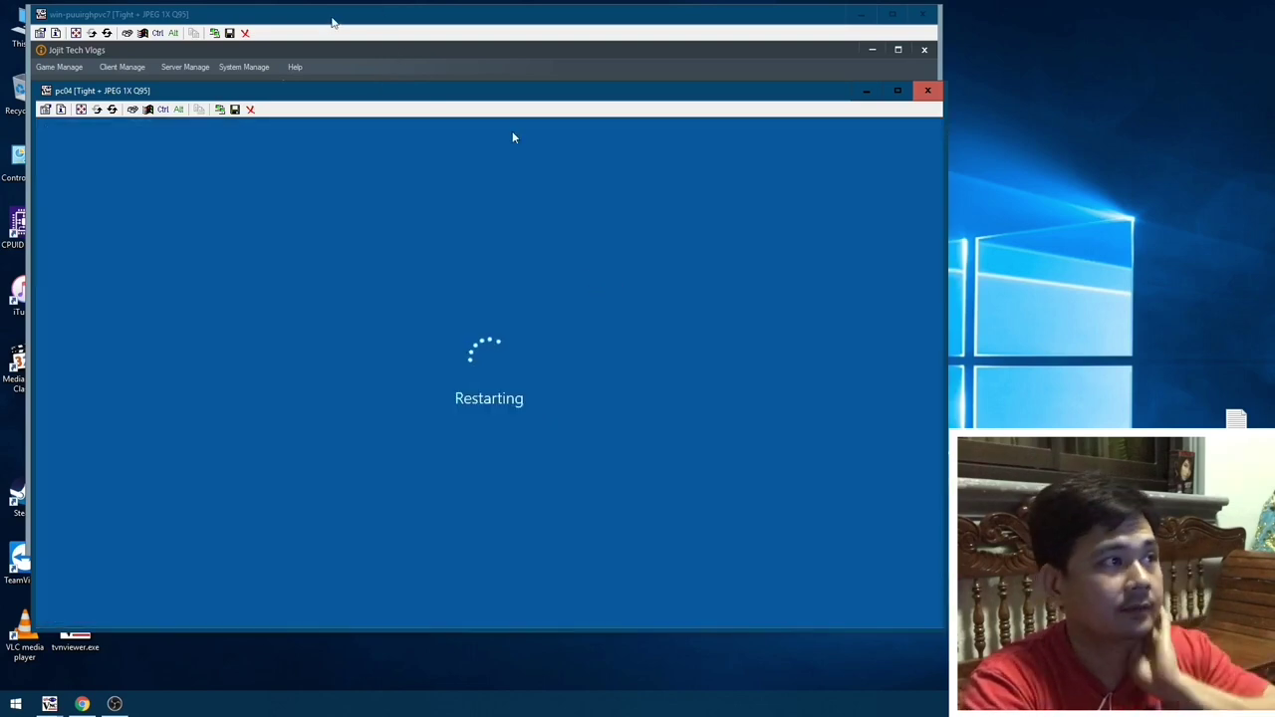
mouse_move(330, 22)
mouse_down()
mouse_move(309, 17)
mouse_move(312, 29)
mouse_up()
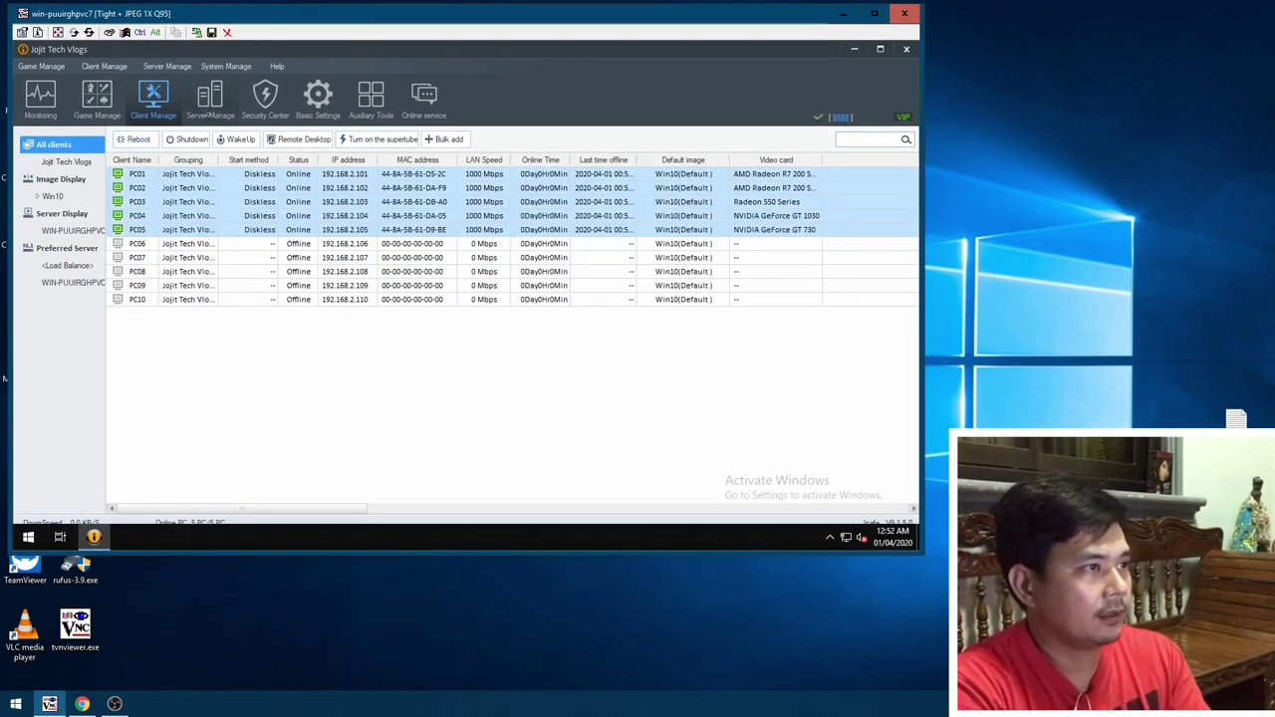
- In Image management, merge restore point 5 into the Win10 Default point, accepting deletion of other restore points
click(210, 98)
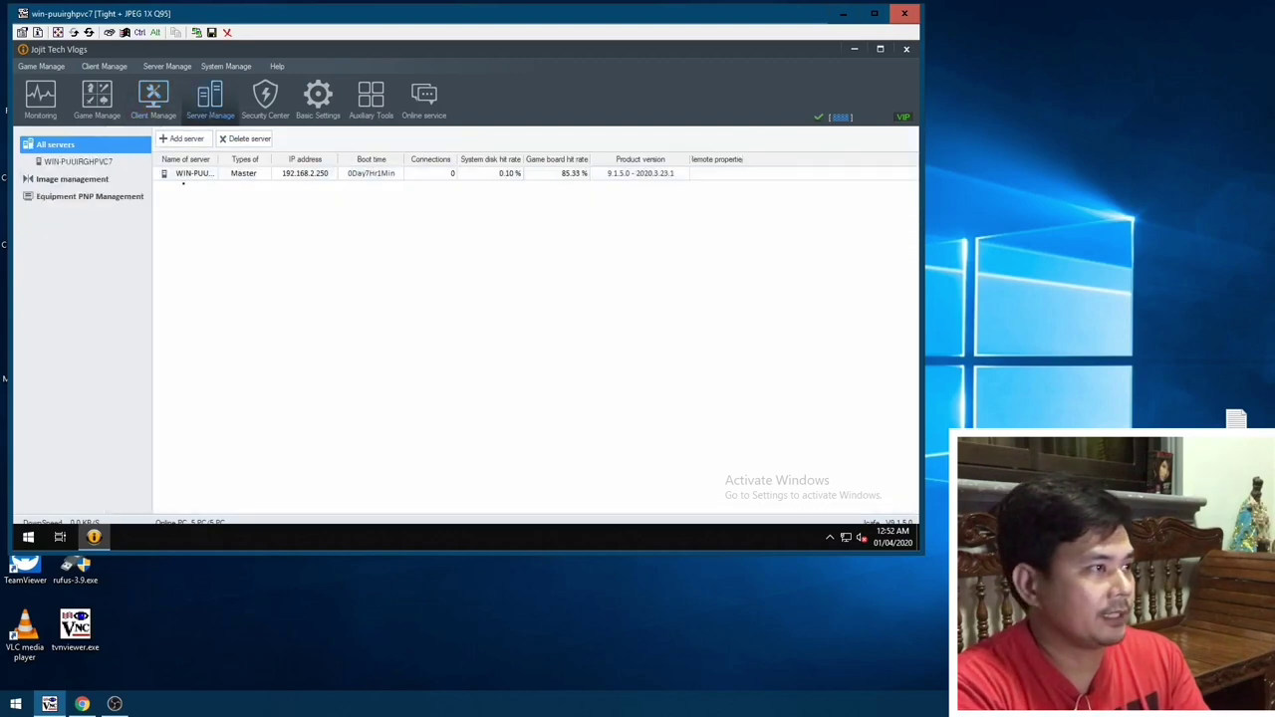
click(72, 178)
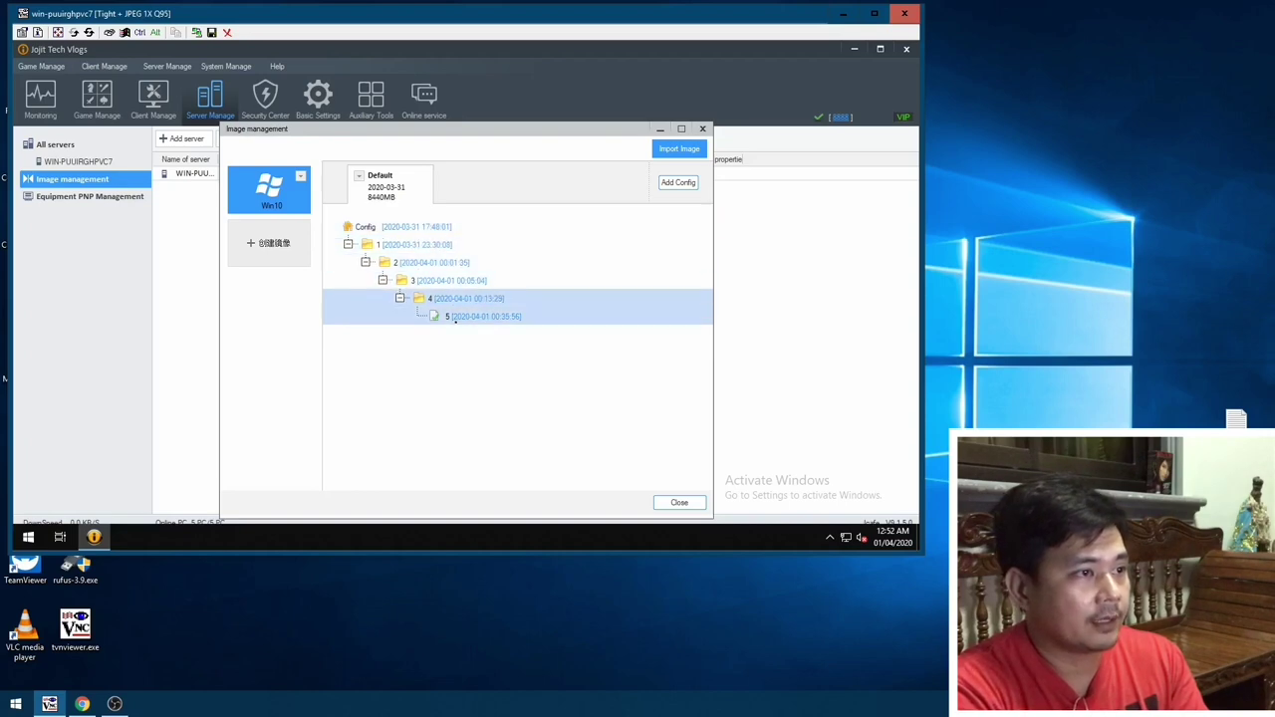
right_click(456, 319)
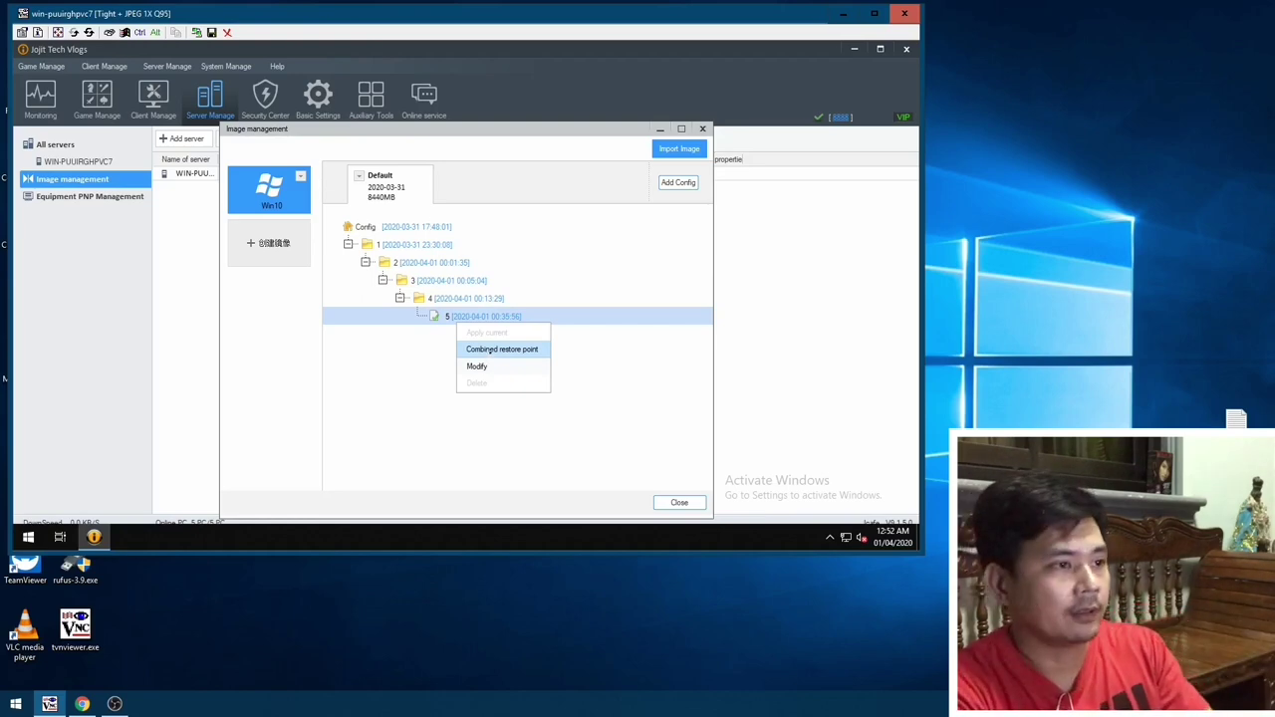
click(490, 350)
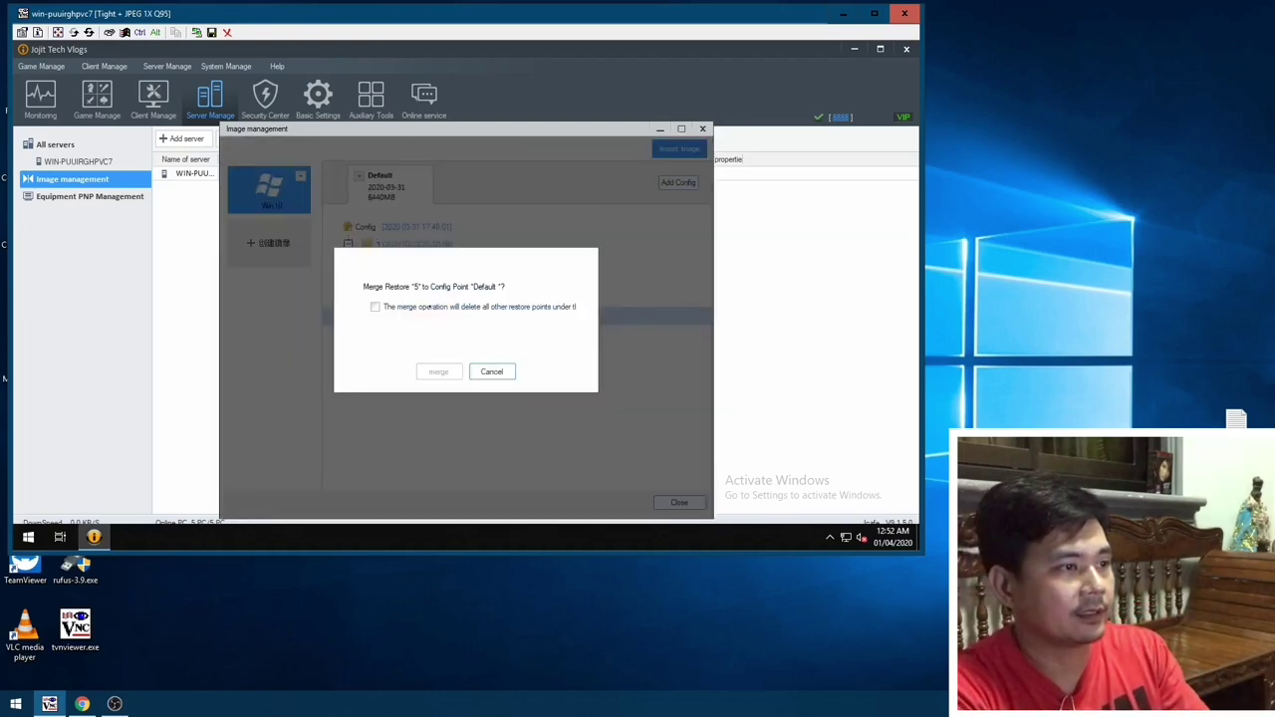
click(375, 307)
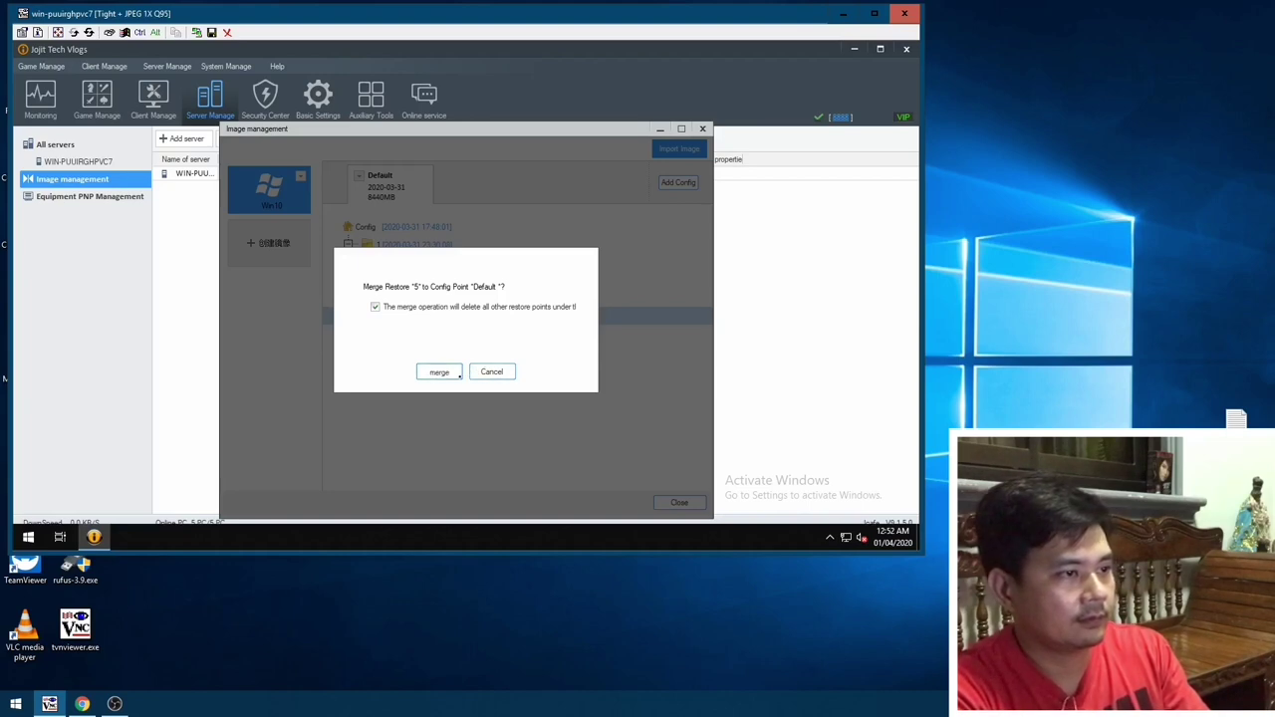
click(459, 373)
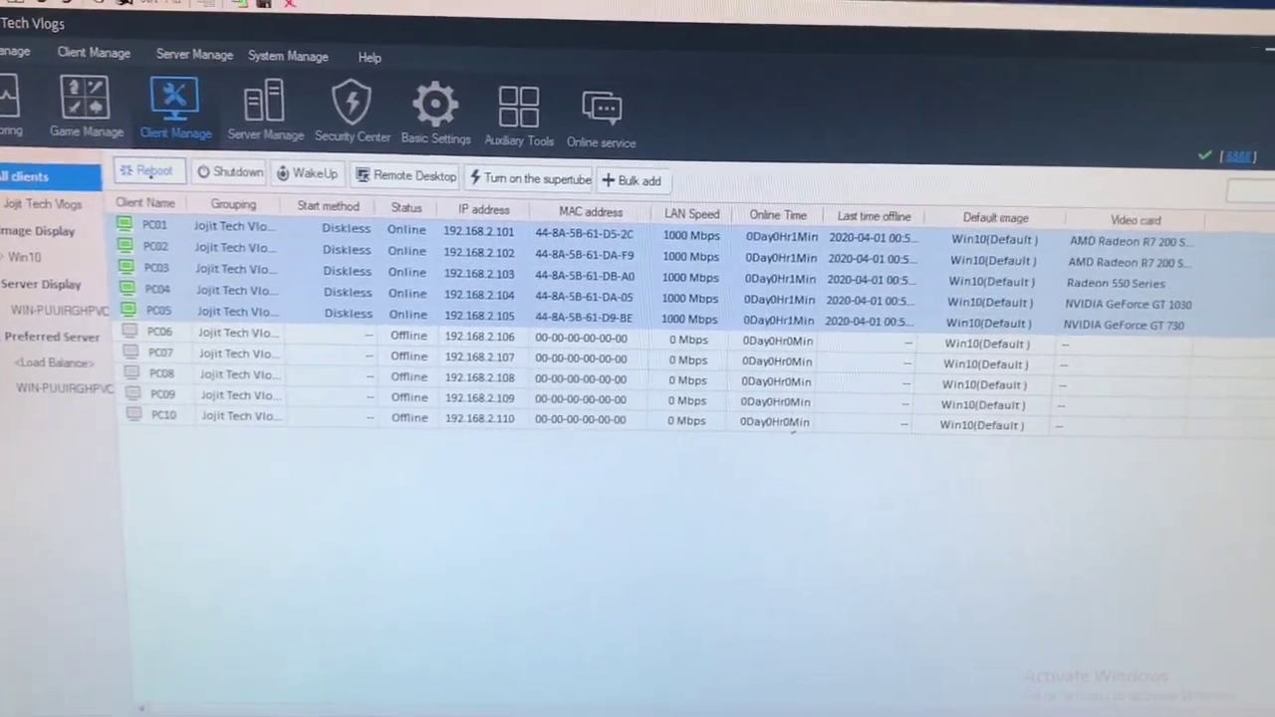
- Reboot the selected PC01–PC05 clients and confirm with YES
click(148, 170)
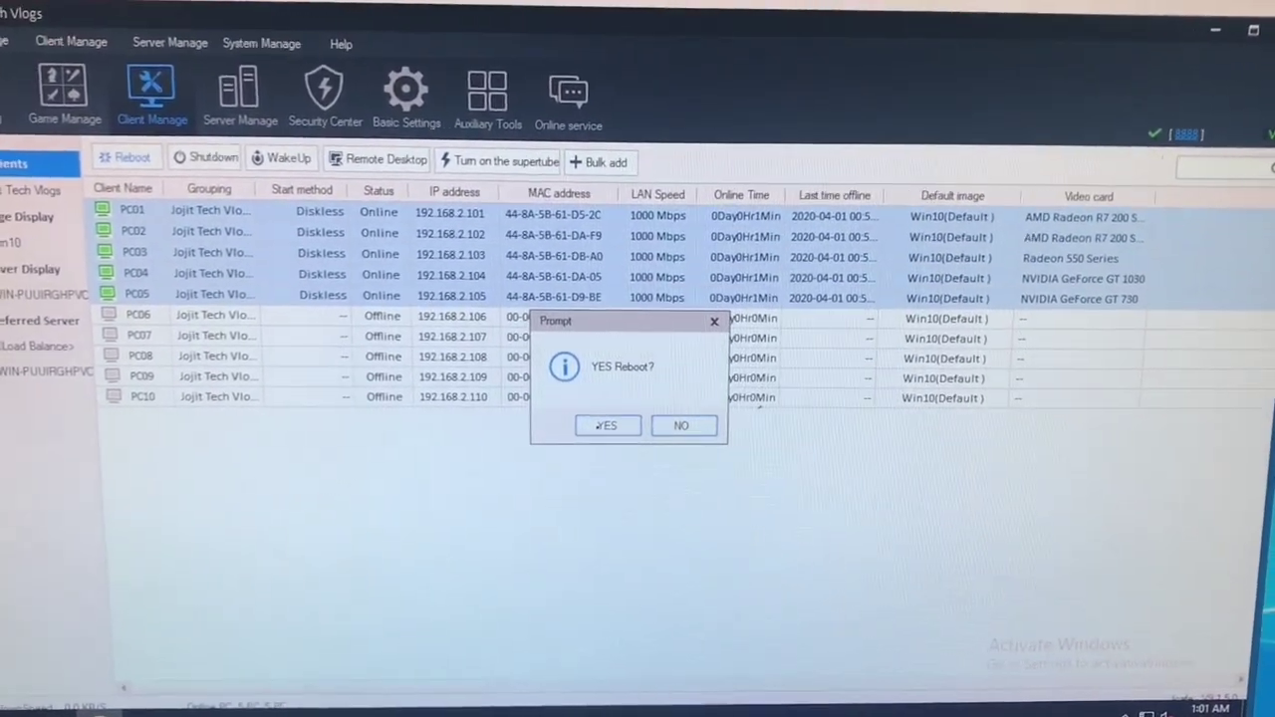
click(605, 416)
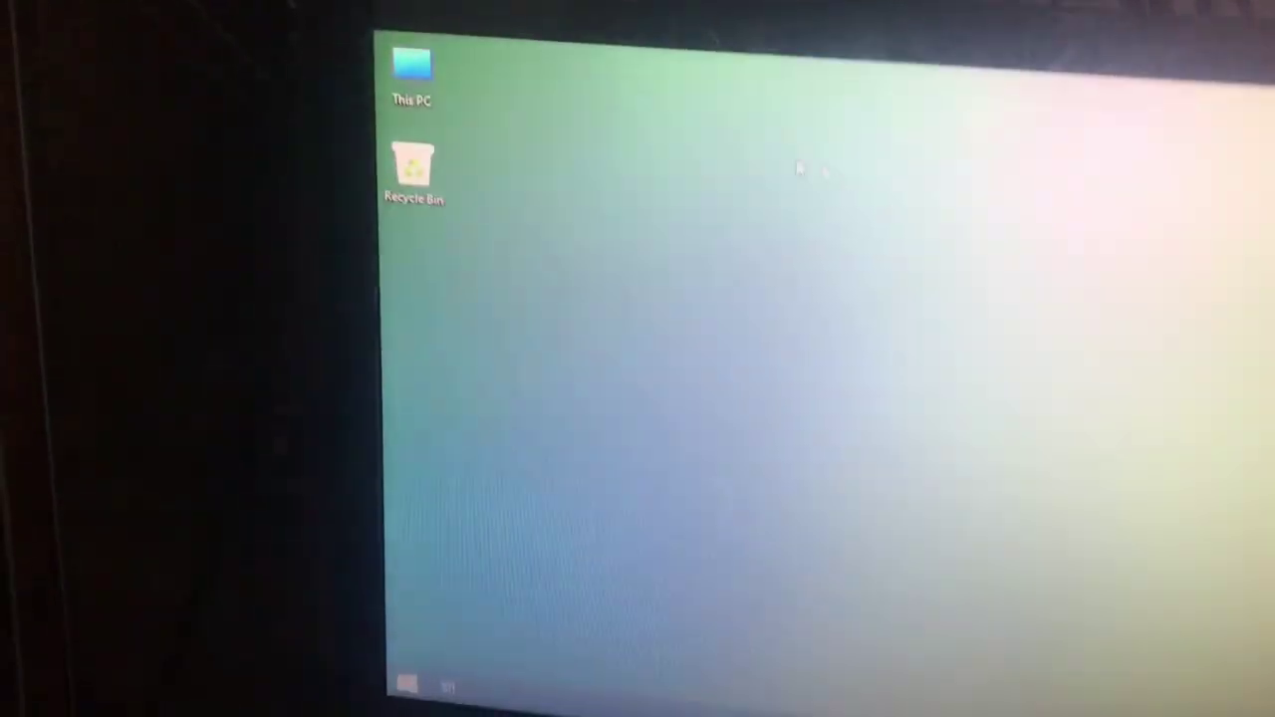
- On the first client, open Computer Management's Device Manager and expand Display adapters to see its NVIDIA card
right_click(428, 65)
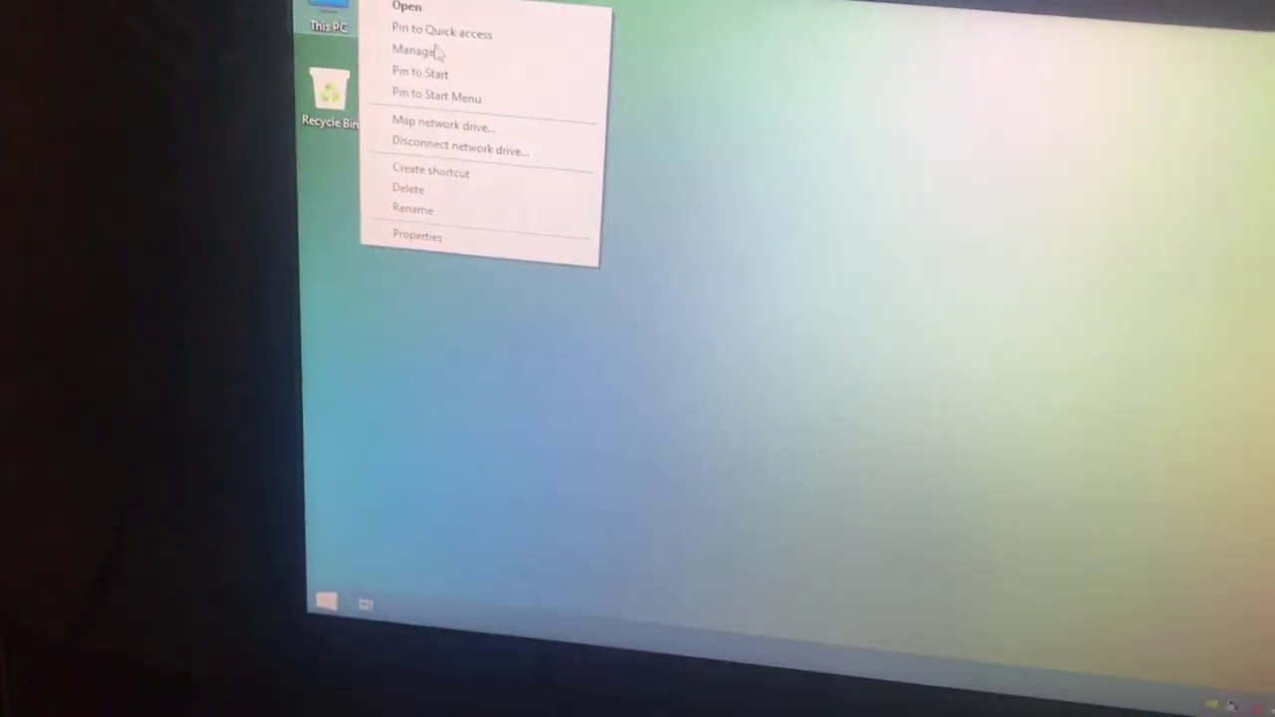
click(525, 109)
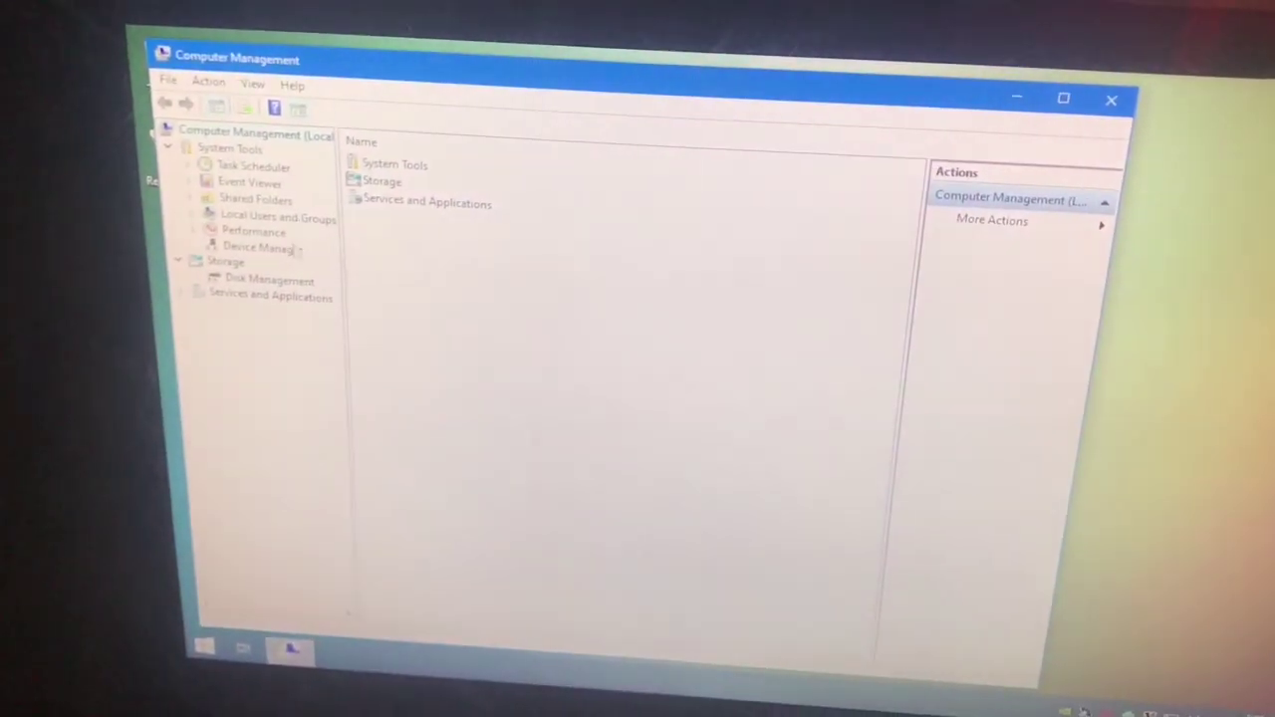
click(287, 253)
click(365, 222)
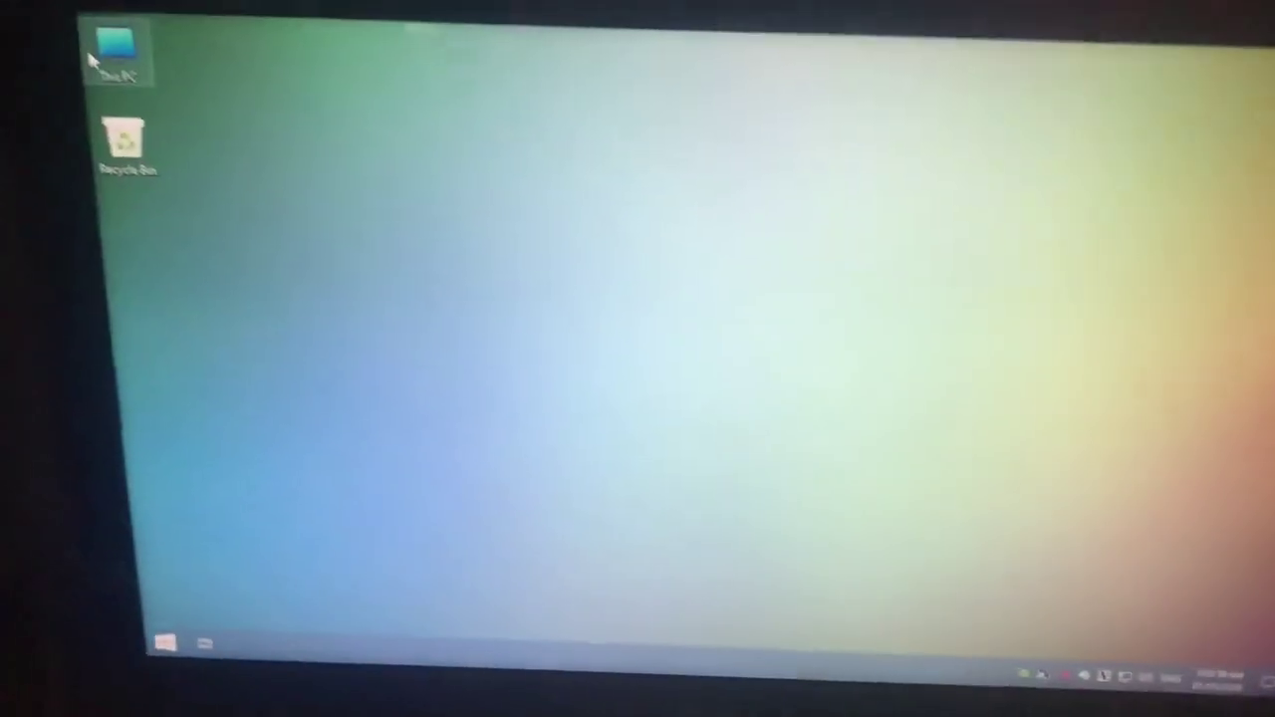
- On another client, expand Display adapters in Computer Management, then launch AMD Radeon Settings
right_click(123, 45)
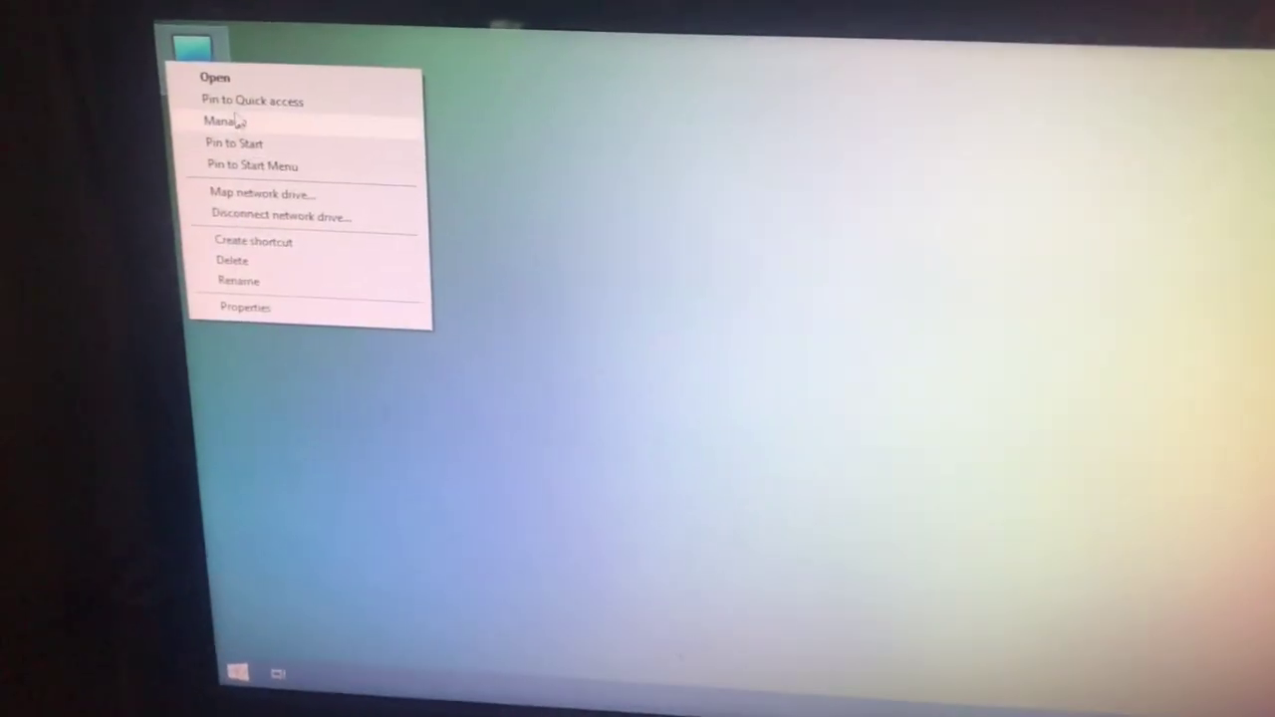
click(191, 120)
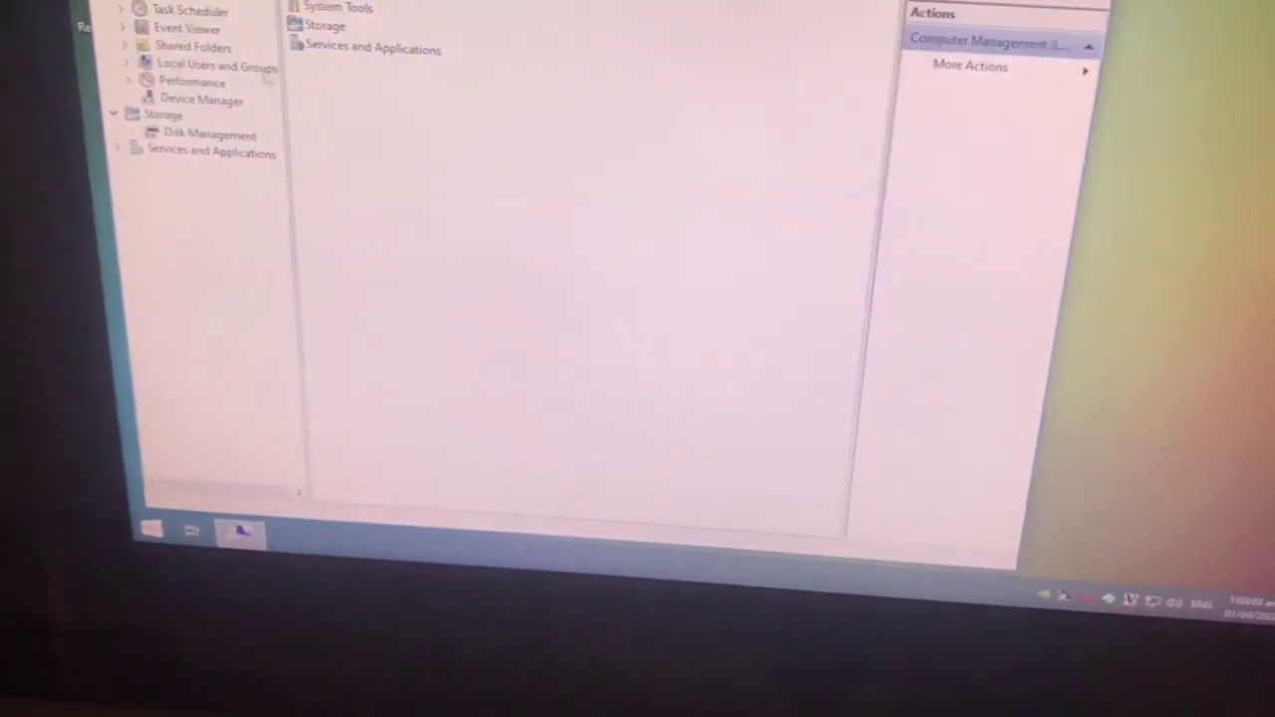
click(334, 68)
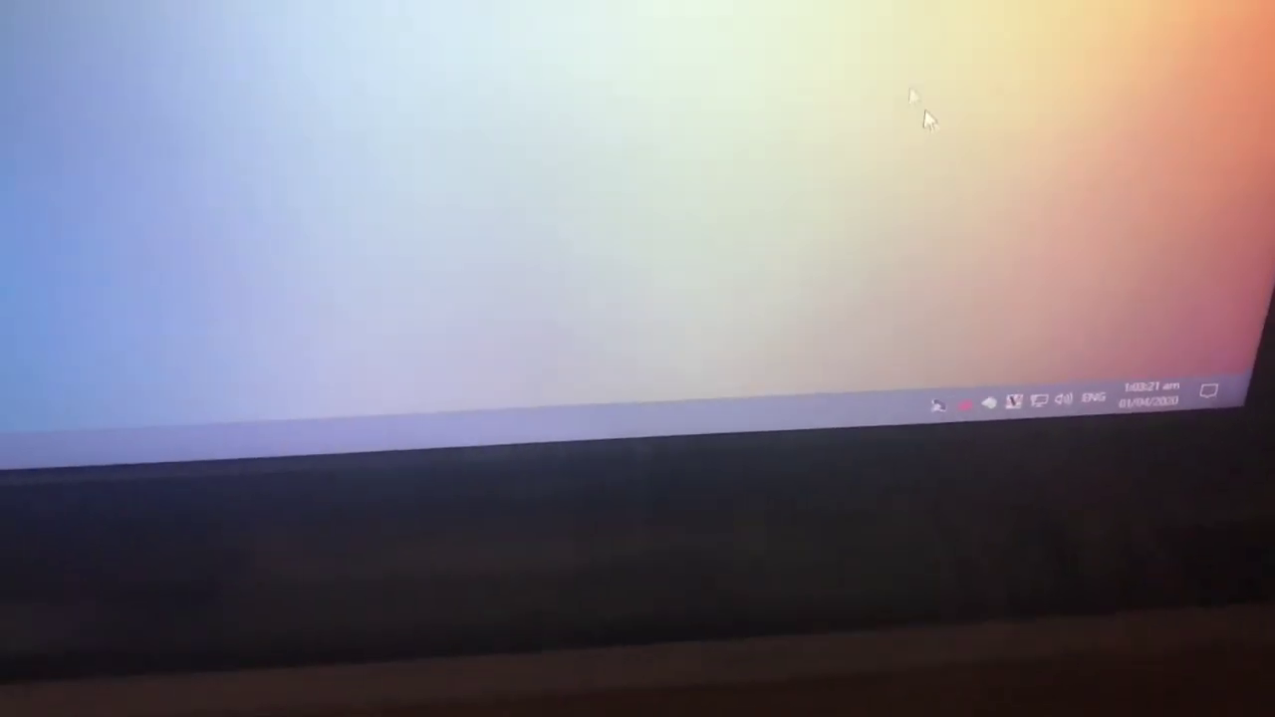
click(1004, 428)
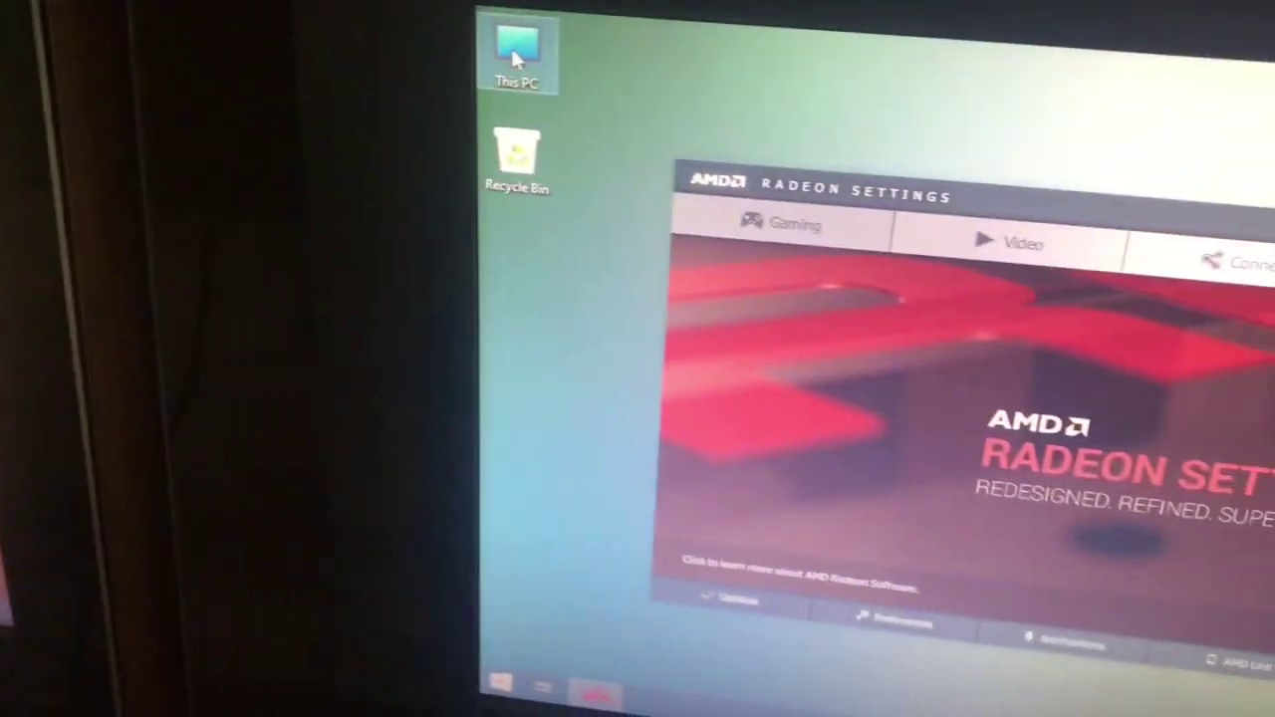
- On PC03, open Device Manager and confirm Display adapters shows the Radeon 550 Series
right_click(698, 50)
click(774, 104)
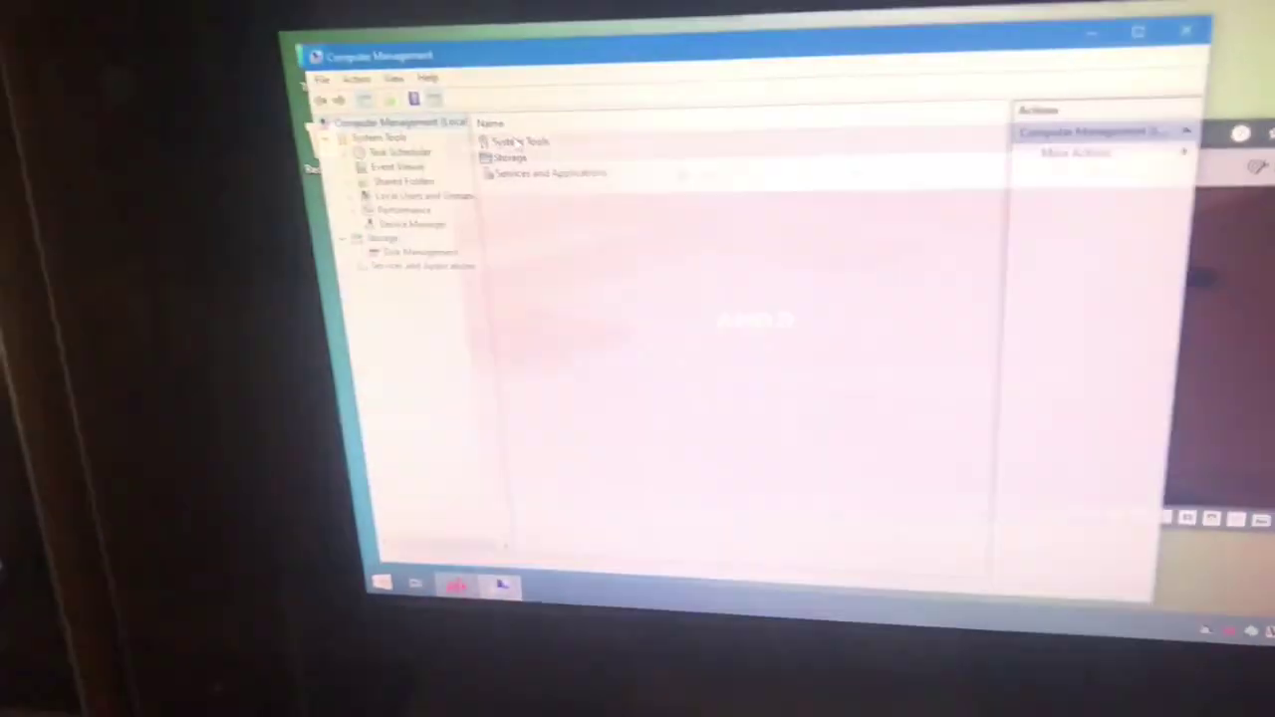
click(411, 224)
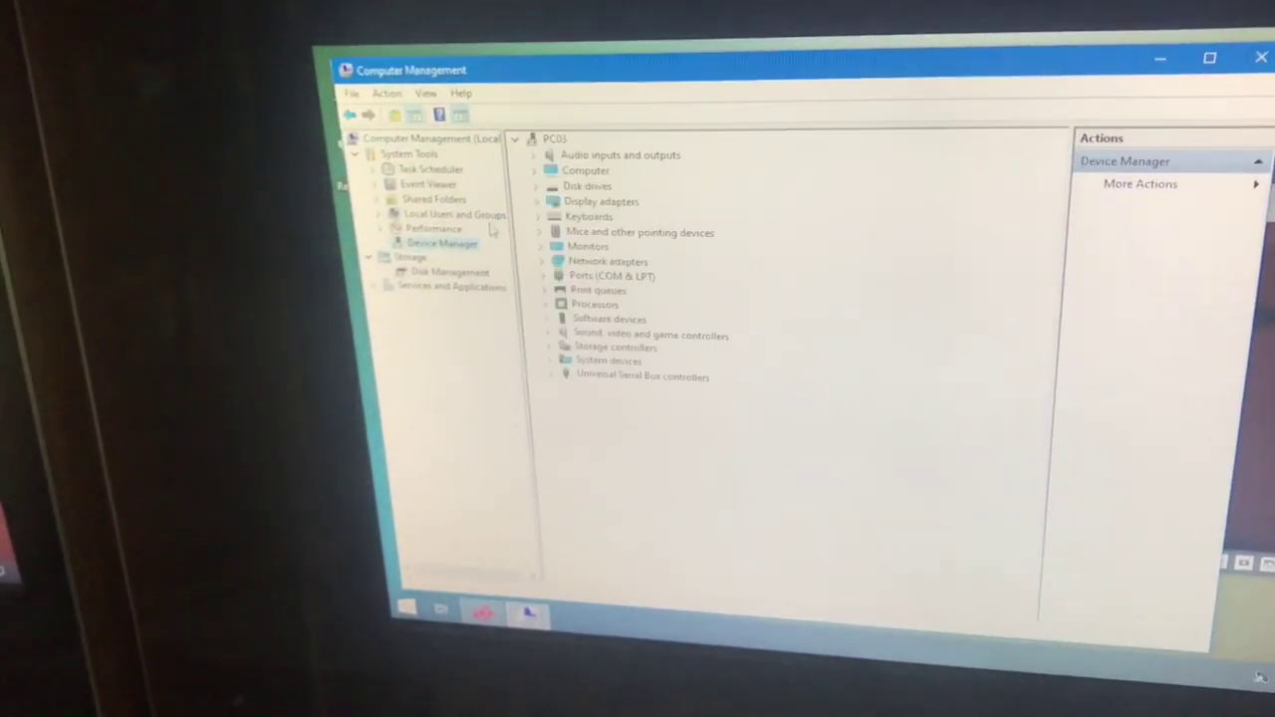
click(527, 191)
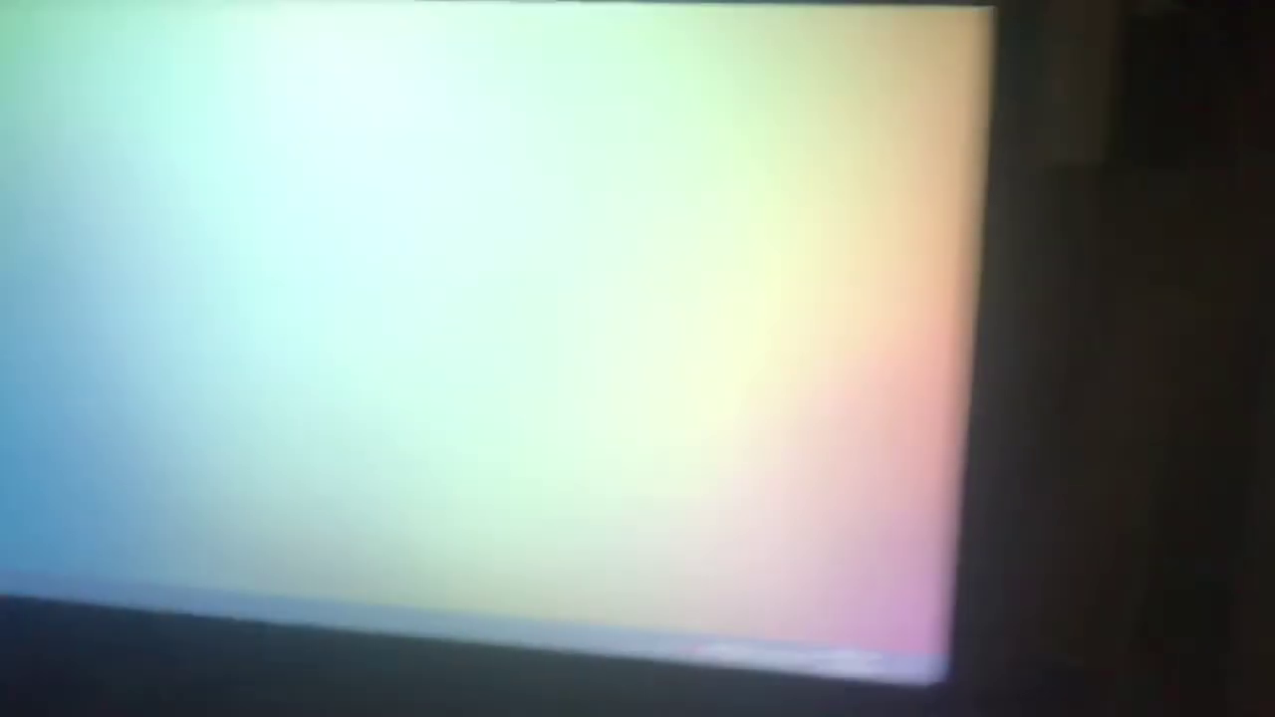
- On PC02, confirm the AMD Radeon R7 200 Series works properly, then launch AMD Radeon Settings
key(super+d)
right_click(84, 4)
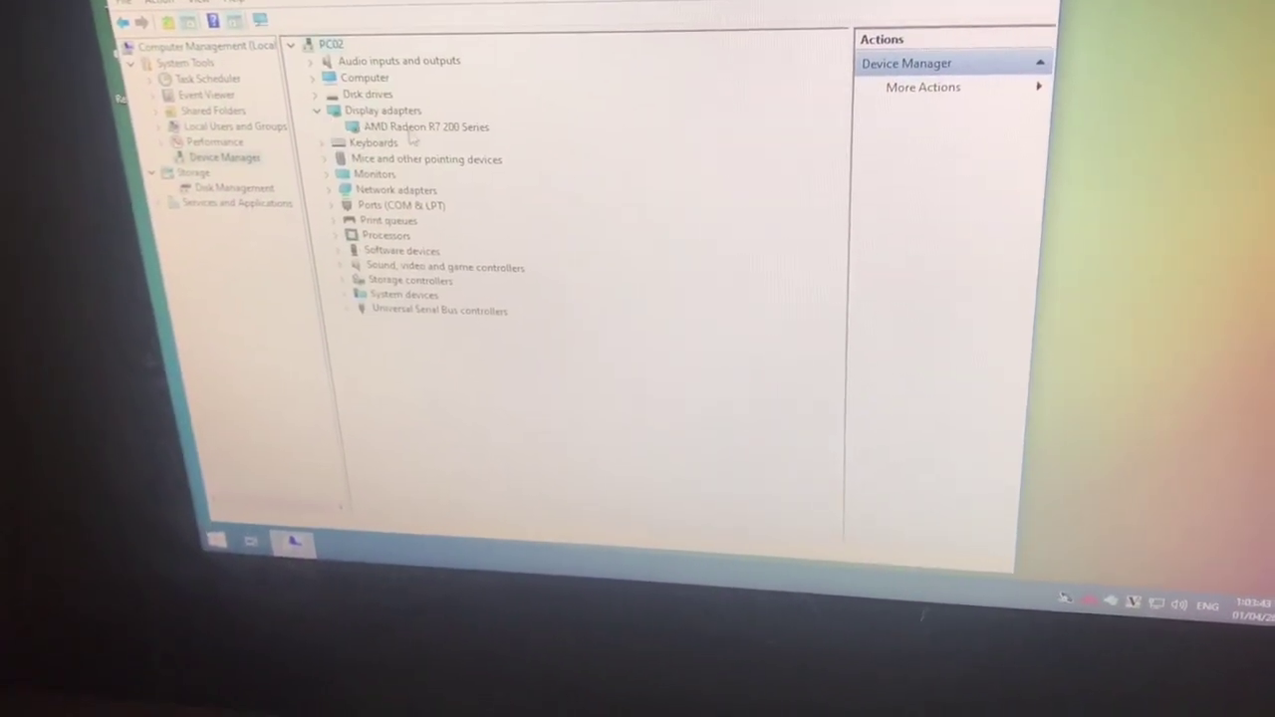
double_click(422, 124)
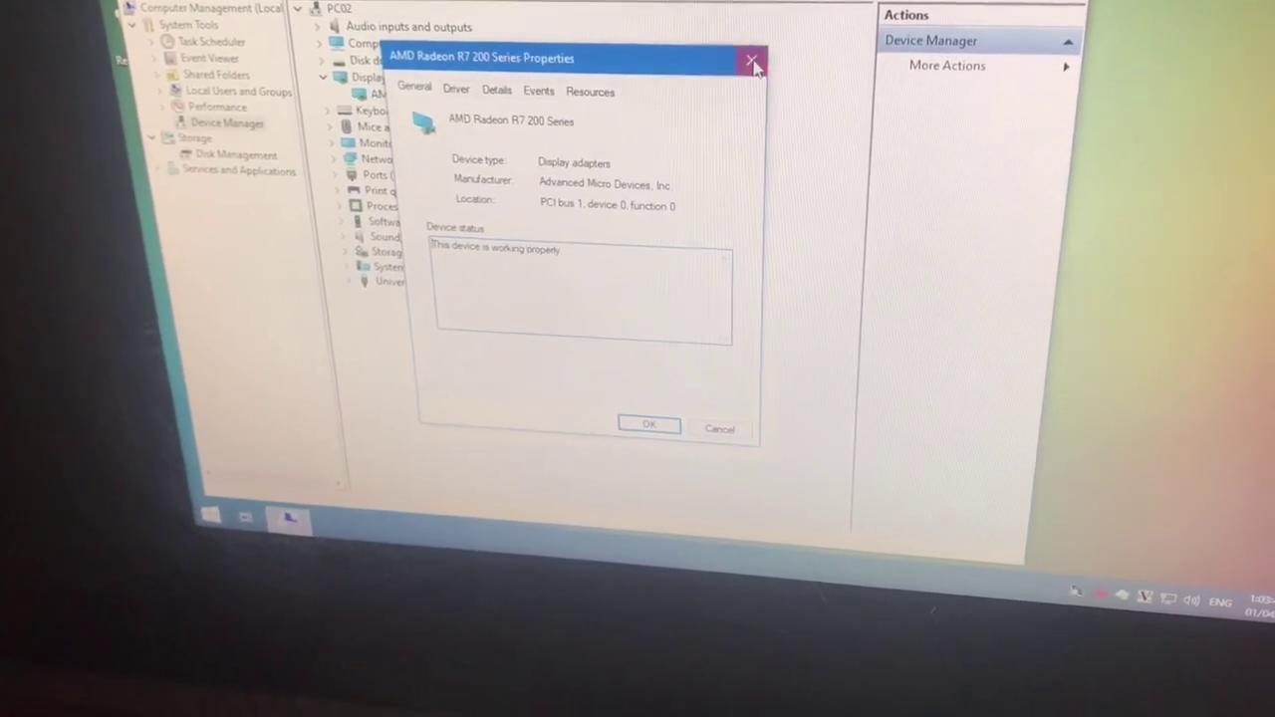
click(755, 79)
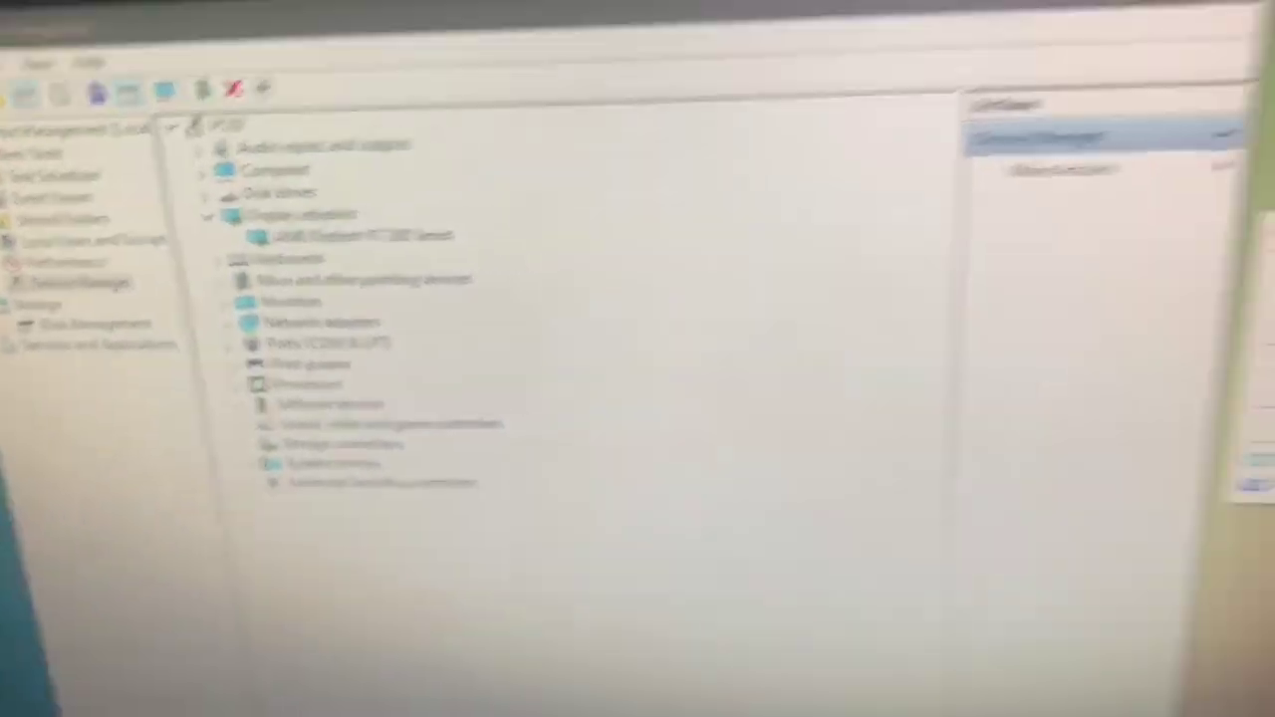
right_click(805, 269)
click(885, 283)
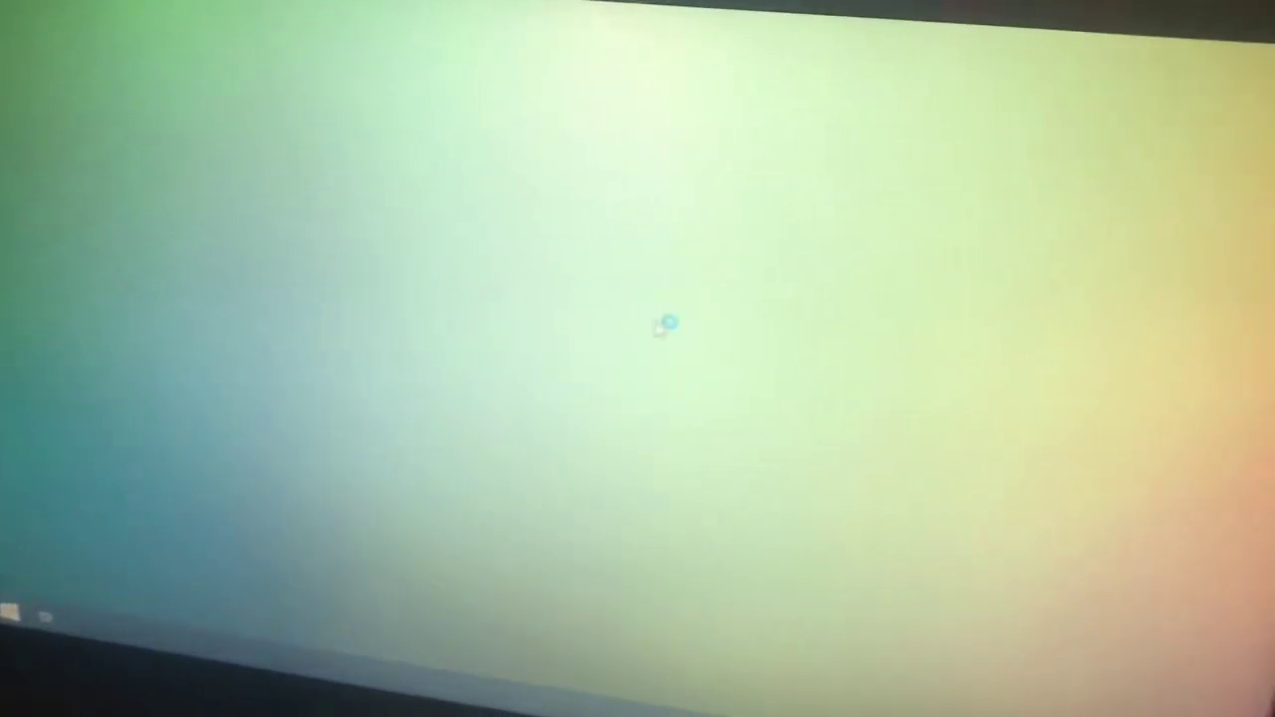
right_click(504, 213)
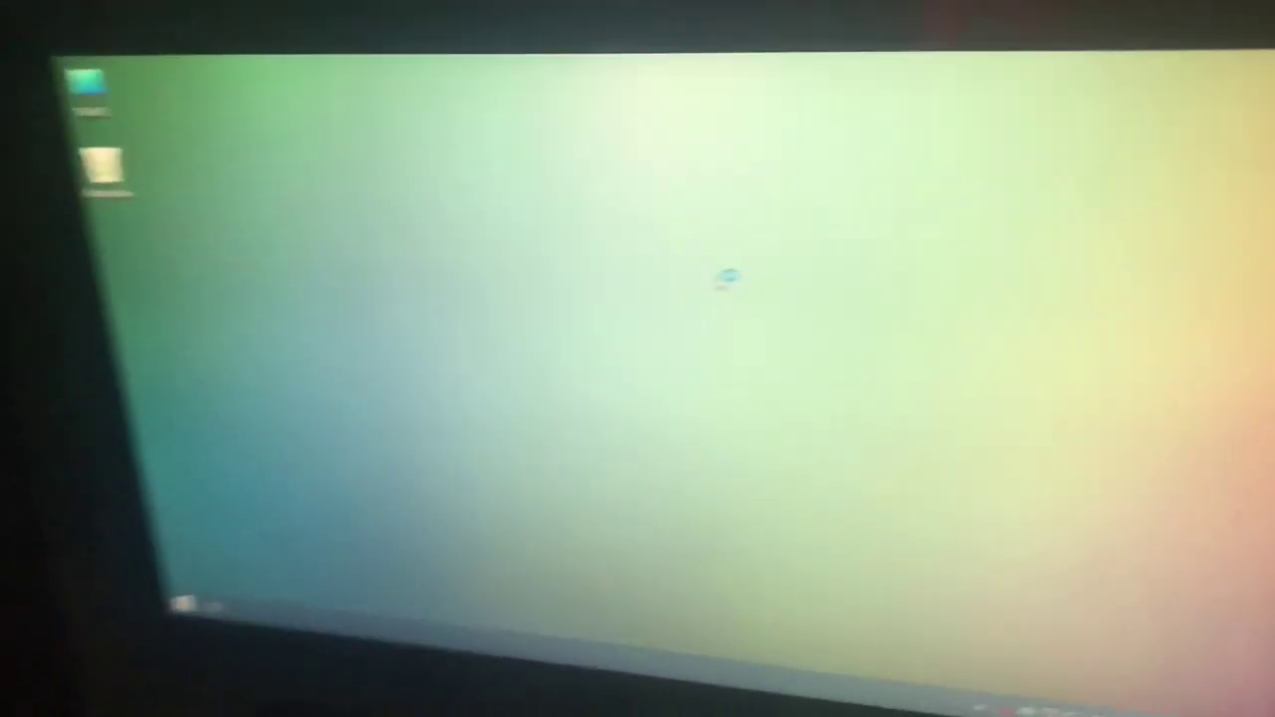